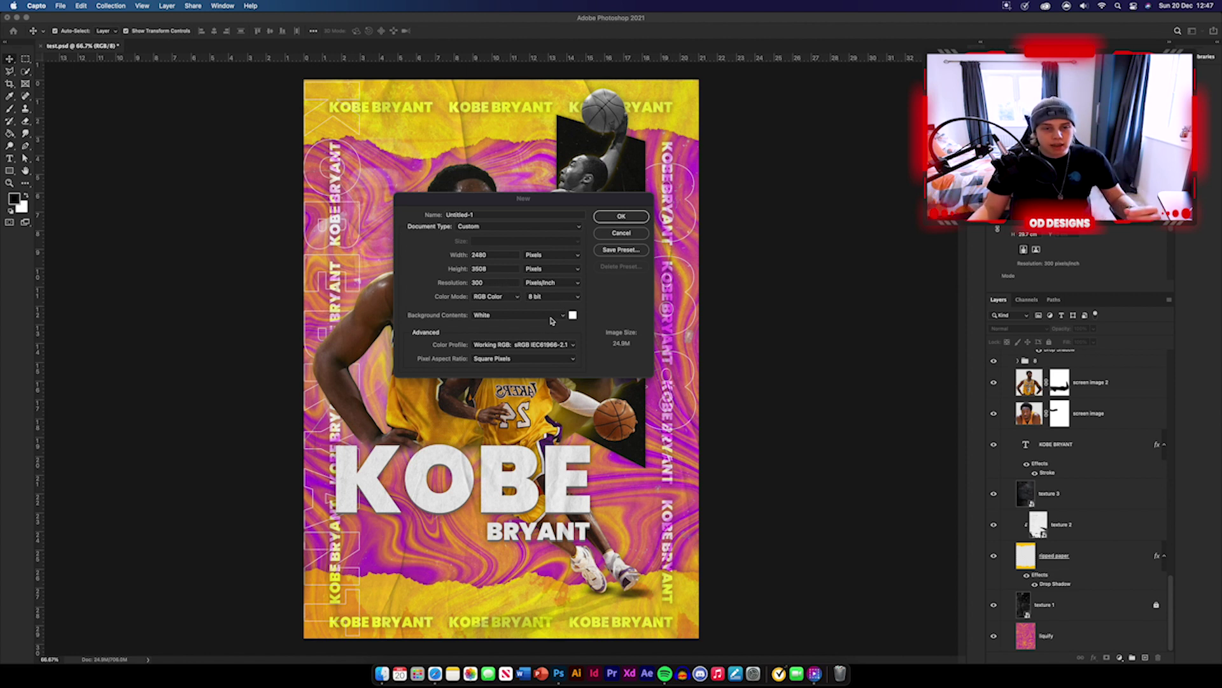
- Create a white 2480 × 3508 pixel RGB document at 300 pixels/inch and set the foreground color to yellow f7e40c
{"action": "left_click", "coordinate": [622, 219]}
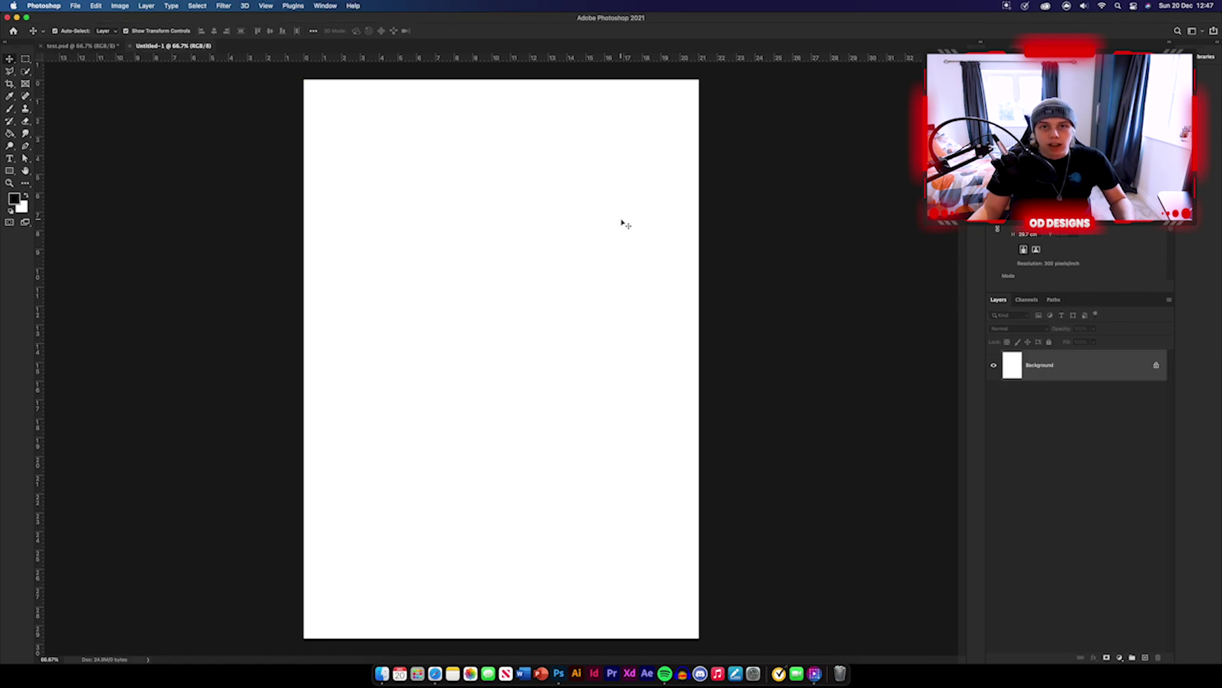
{"action": "left_click", "coordinate": [14, 200]}
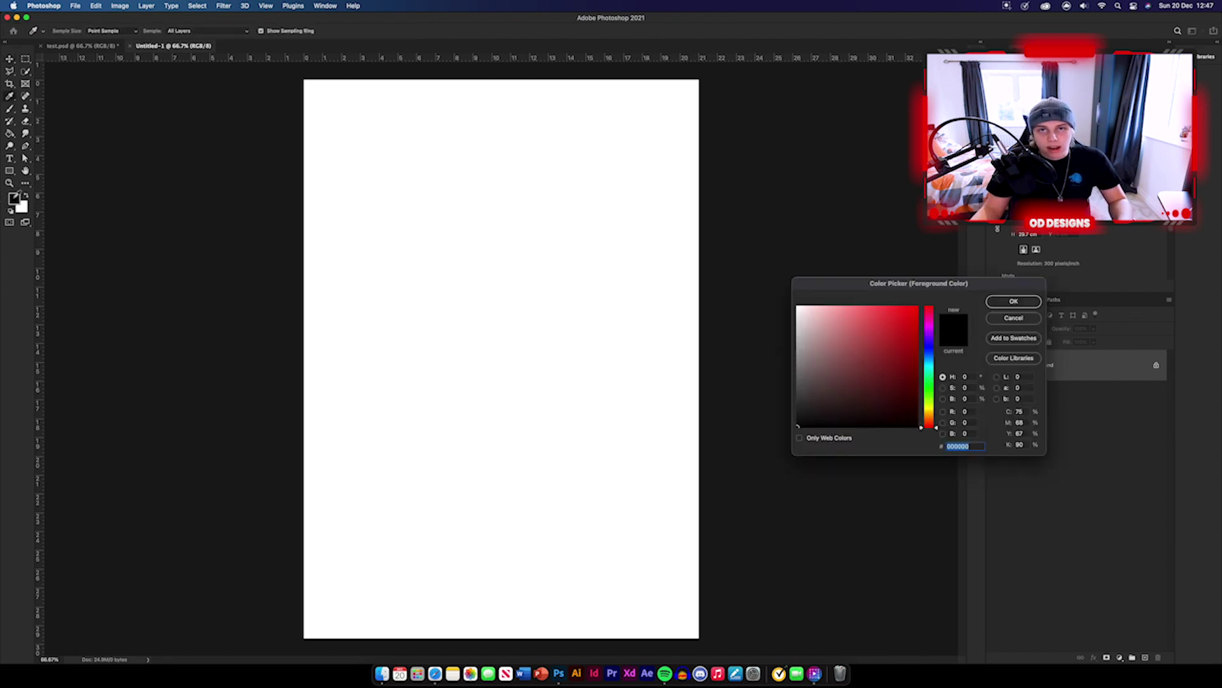
{"action": "left_click_drag", "start_coordinate": [878, 285], "coordinate": [542, 197]}
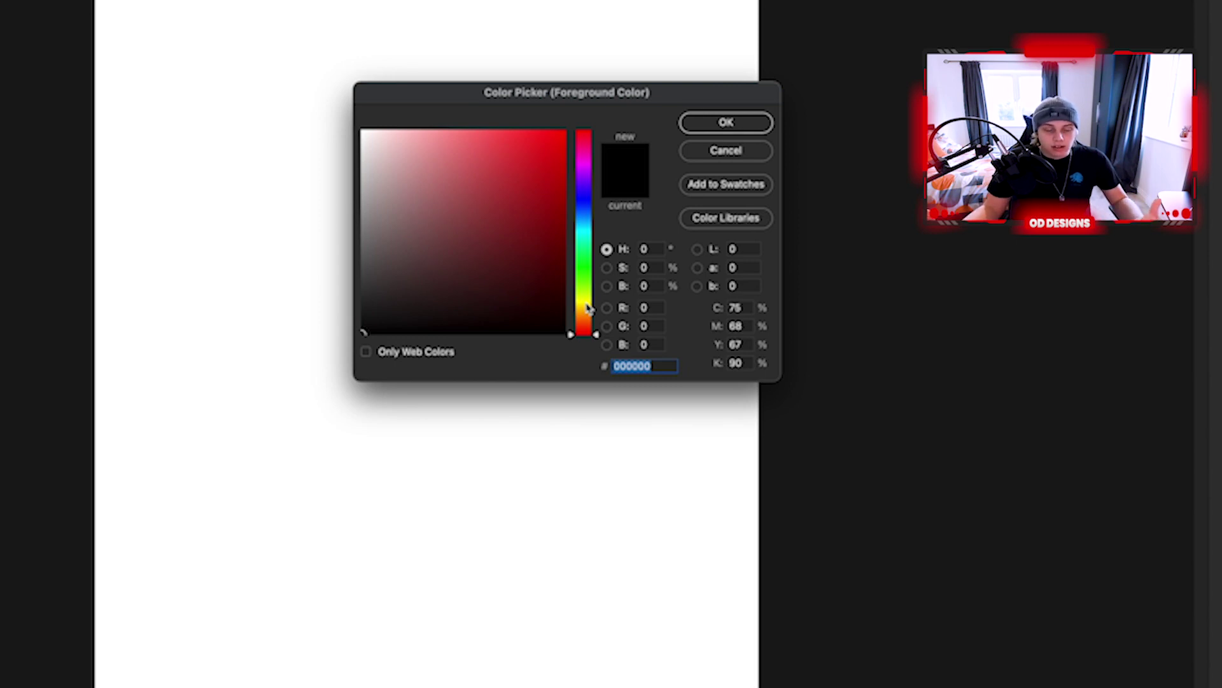
{"action": "mouse_move", "coordinate": [587, 308]}
{"action": "left_mouse_down"}
{"action": "mouse_move", "coordinate": [571, 279]}
{"action": "mouse_move", "coordinate": [578, 220]}
{"action": "left_mouse_up"}
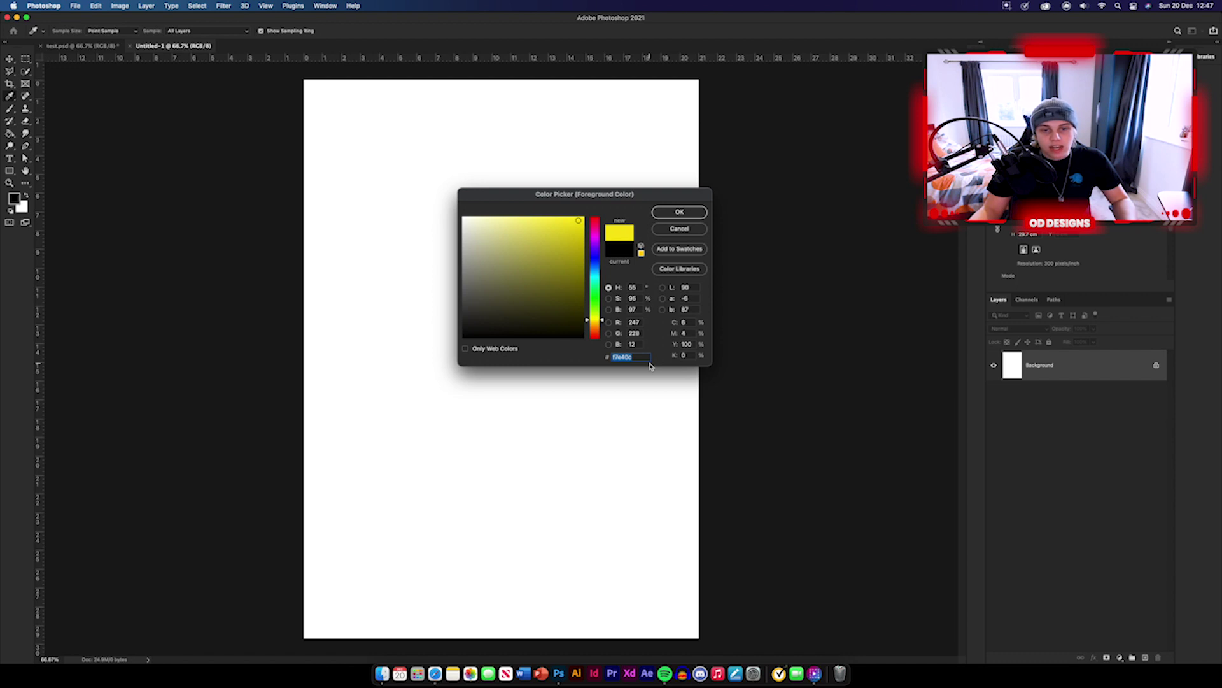
{"action": "key", "text": "Return"}
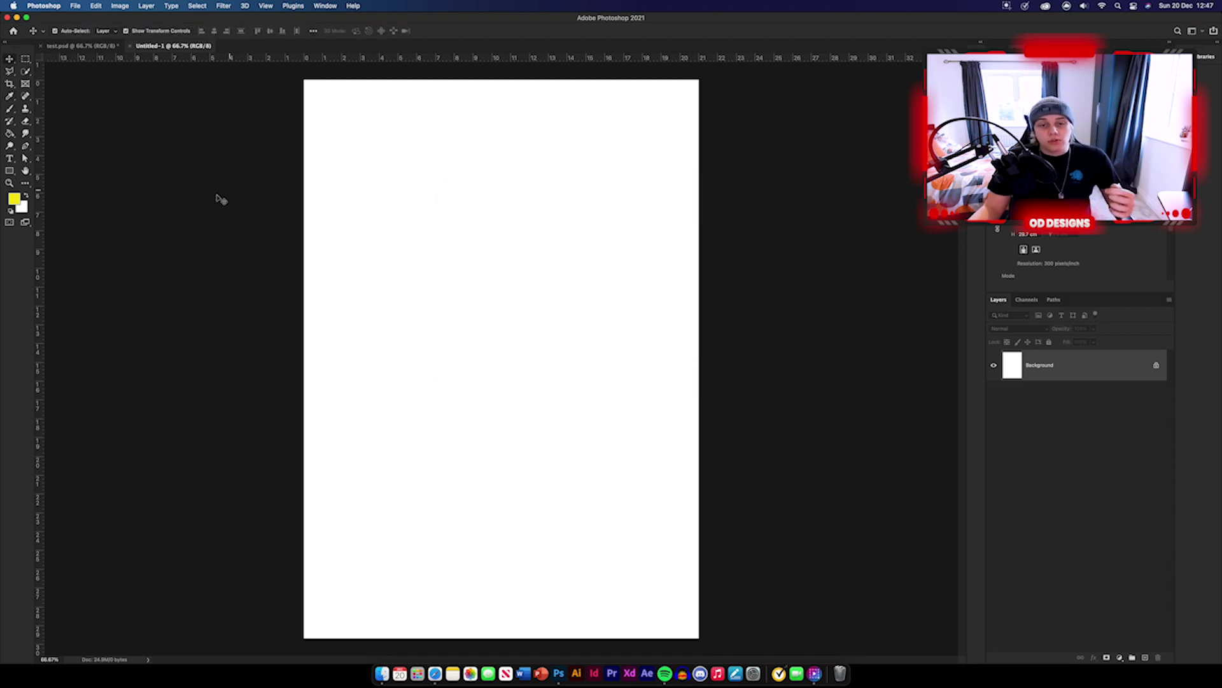
- Set the background color to purple d204f7
{"action": "left_click", "coordinate": [21, 206]}
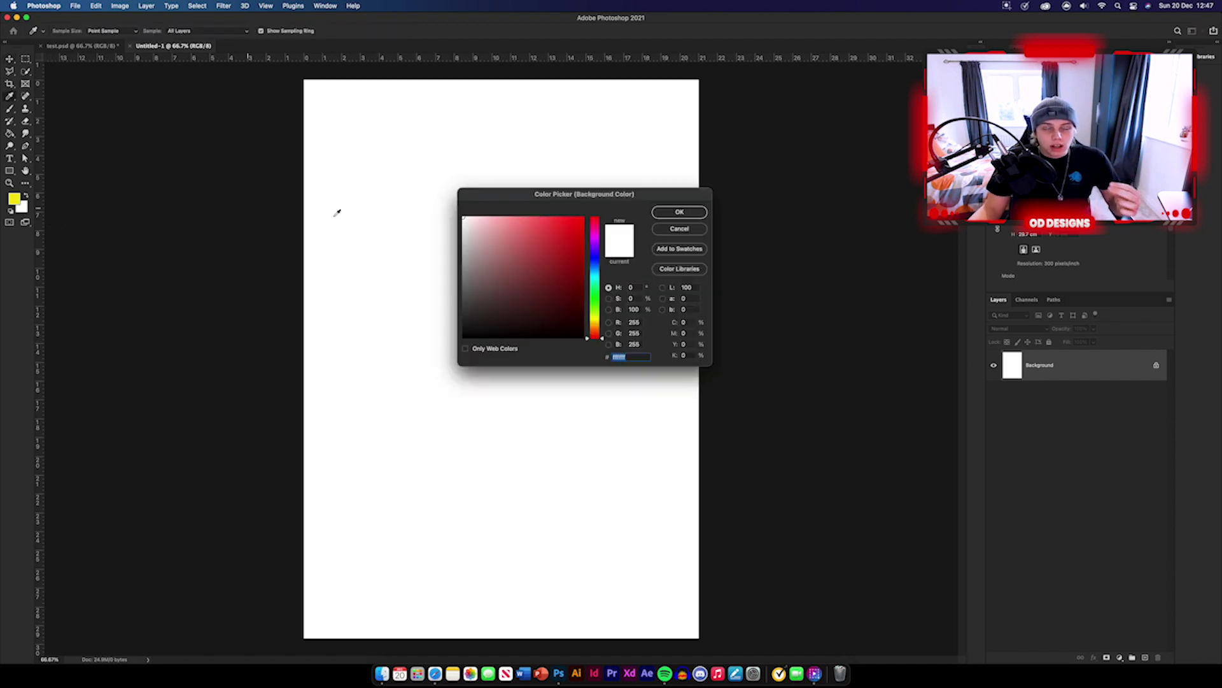
{"action": "left_click", "coordinate": [596, 236]}
{"action": "left_click_drag", "start_coordinate": [596, 236], "coordinate": [581, 220]}
{"action": "left_click", "coordinate": [582, 222]}
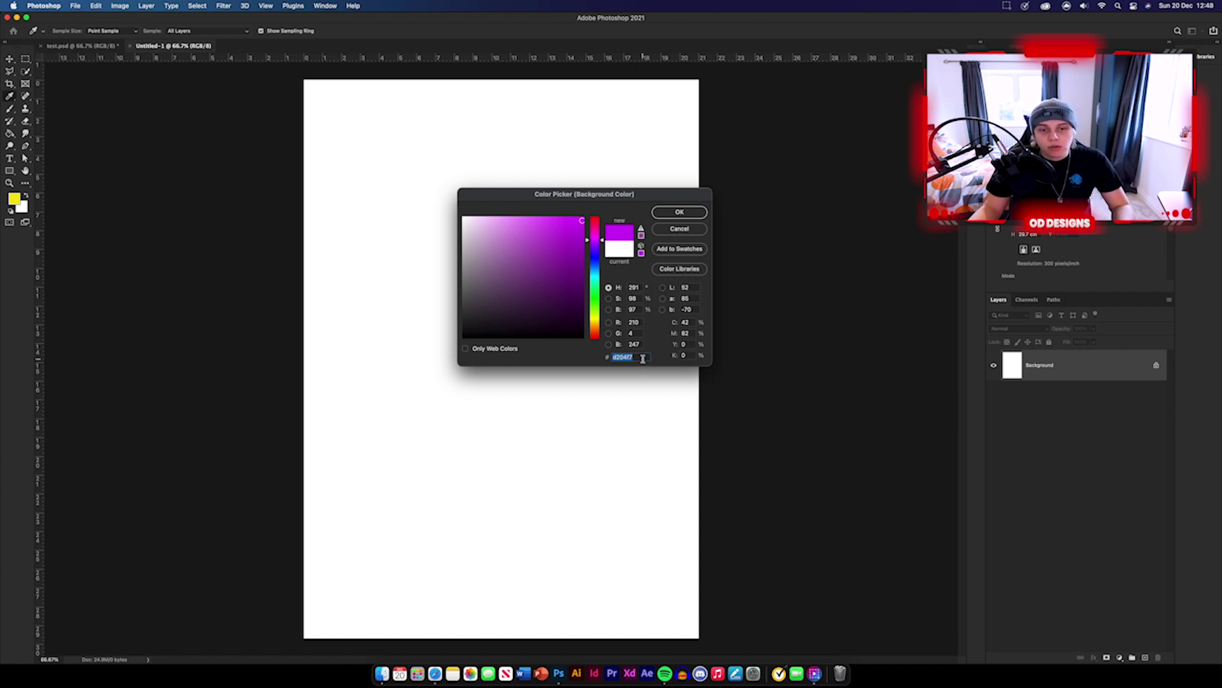
{"action": "left_click", "coordinate": [679, 211]}
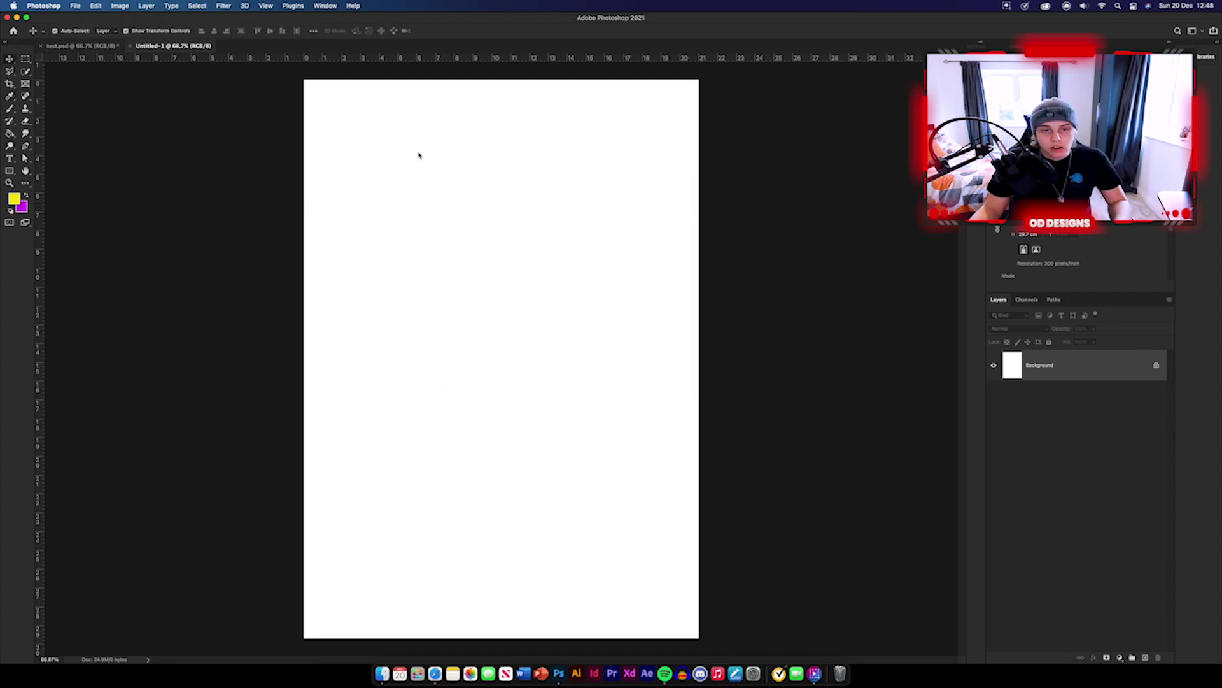
- Add a new layer above the background and fill it with the Clouds render filter
{"action": "key", "text": "super+shift+alt+n"}
{"action": "left_click", "coordinate": [224, 7]}
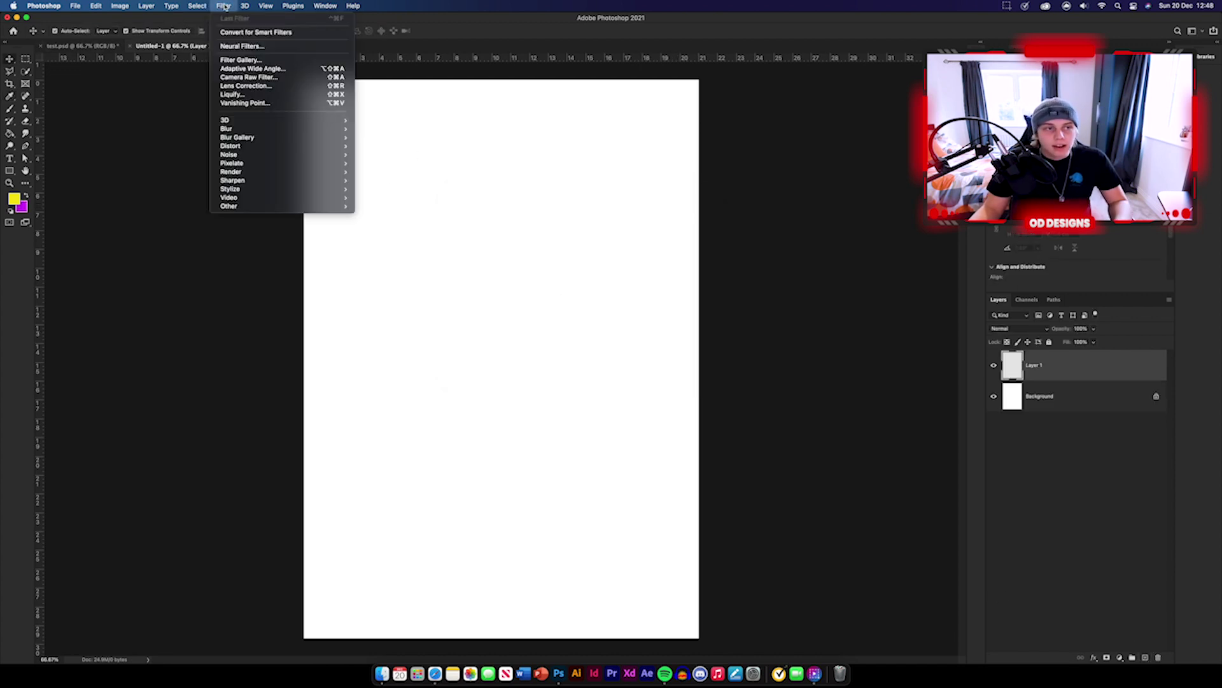
{"action": "mouse_move", "coordinate": [287, 172]}
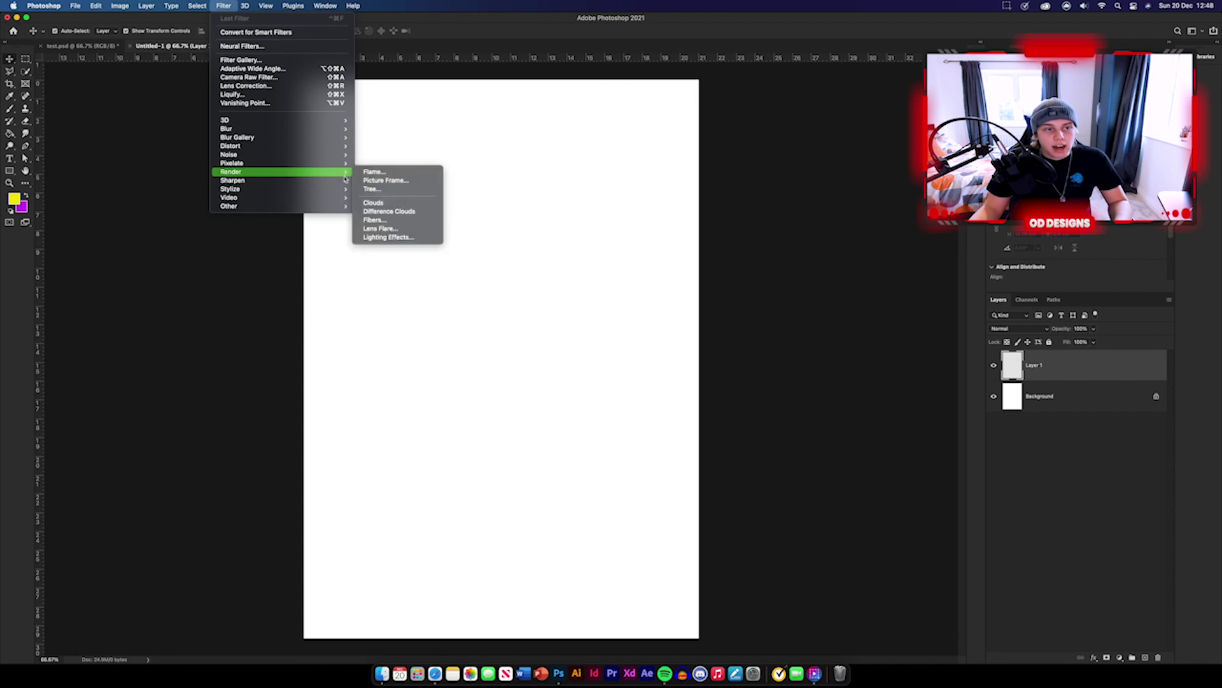
{"action": "left_click", "coordinate": [382, 202]}
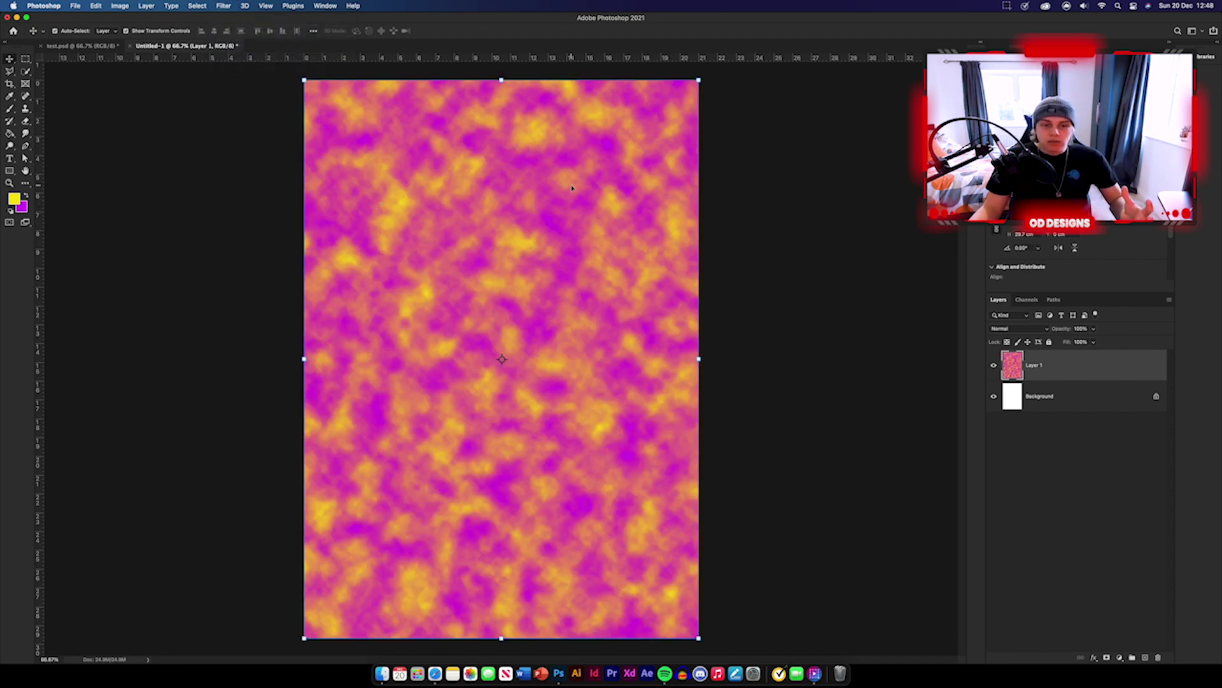
- Warp the clouds layer with the Liquify filter, pushing long strokes across the whole canvas to form marbled swirls
{"action": "left_click", "coordinate": [224, 6]}
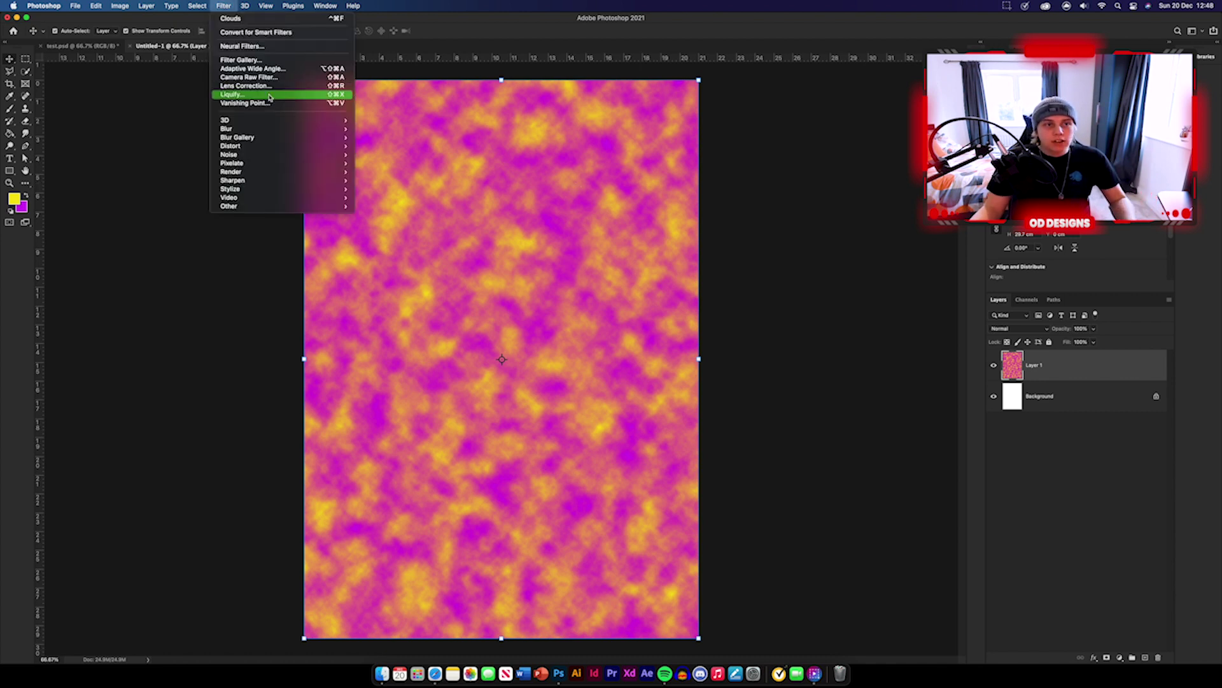
{"action": "left_click", "coordinate": [337, 90]}
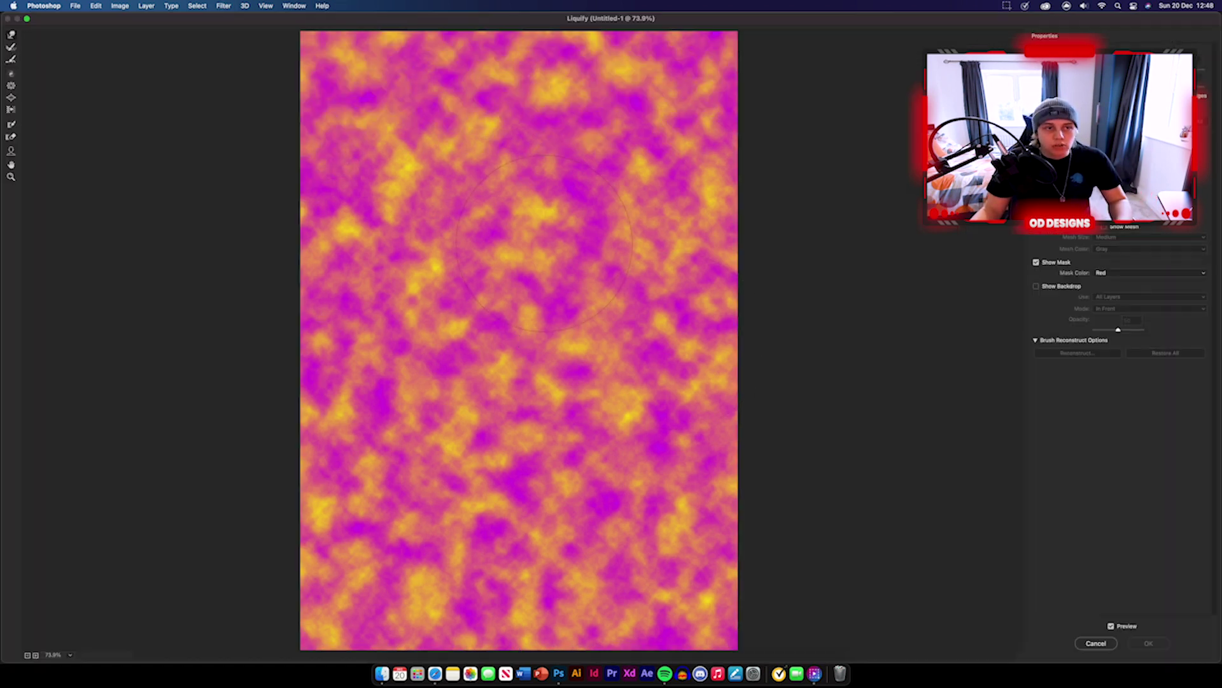
{"action": "mouse_move", "coordinate": [637, 446]}
{"action": "left_mouse_down"}
{"action": "mouse_move", "coordinate": [503, 332]}
{"action": "mouse_move", "coordinate": [327, 339]}
{"action": "mouse_move", "coordinate": [522, 621]}
{"action": "mouse_move", "coordinate": [754, 644]}
{"action": "mouse_move", "coordinate": [592, 357]}
{"action": "mouse_move", "coordinate": [636, 306]}
{"action": "mouse_move", "coordinate": [630, 70]}
{"action": "mouse_move", "coordinate": [663, 39]}
{"action": "mouse_move", "coordinate": [656, 287]}
{"action": "mouse_move", "coordinate": [499, 161]}
{"action": "mouse_move", "coordinate": [346, 103]}
{"action": "mouse_move", "coordinate": [446, 127]}
{"action": "mouse_move", "coordinate": [478, 197]}
{"action": "mouse_move", "coordinate": [246, 410]}
{"action": "left_mouse_up"}
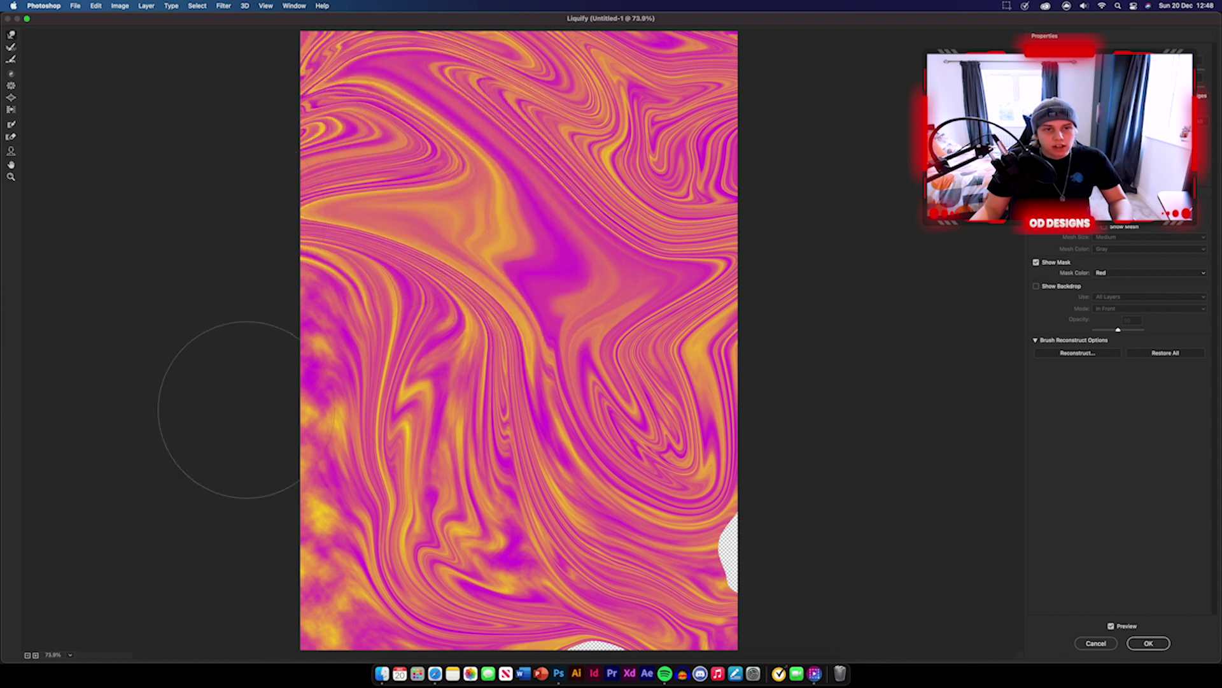
{"action": "mouse_move", "coordinate": [405, 414]}
{"action": "left_mouse_down"}
{"action": "mouse_move", "coordinate": [442, 325]}
{"action": "mouse_move", "coordinate": [573, 267]}
{"action": "mouse_move", "coordinate": [459, 152]}
{"action": "mouse_move", "coordinate": [521, 280]}
{"action": "mouse_move", "coordinate": [360, 523]}
{"action": "mouse_move", "coordinate": [201, 602]}
{"action": "mouse_move", "coordinate": [528, 635]}
{"action": "mouse_move", "coordinate": [707, 593]}
{"action": "mouse_move", "coordinate": [637, 458]}
{"action": "mouse_move", "coordinate": [573, 560]}
{"action": "mouse_move", "coordinate": [363, 564]}
{"action": "mouse_move", "coordinate": [433, 420]}
{"action": "mouse_move", "coordinate": [573, 318]}
{"action": "mouse_move", "coordinate": [414, 331]}
{"action": "mouse_move", "coordinate": [584, 266]}
{"action": "mouse_move", "coordinate": [708, 337]}
{"action": "mouse_move", "coordinate": [436, 195]}
{"action": "mouse_move", "coordinate": [605, 128]}
{"action": "mouse_move", "coordinate": [439, 213]}
{"action": "left_mouse_up"}
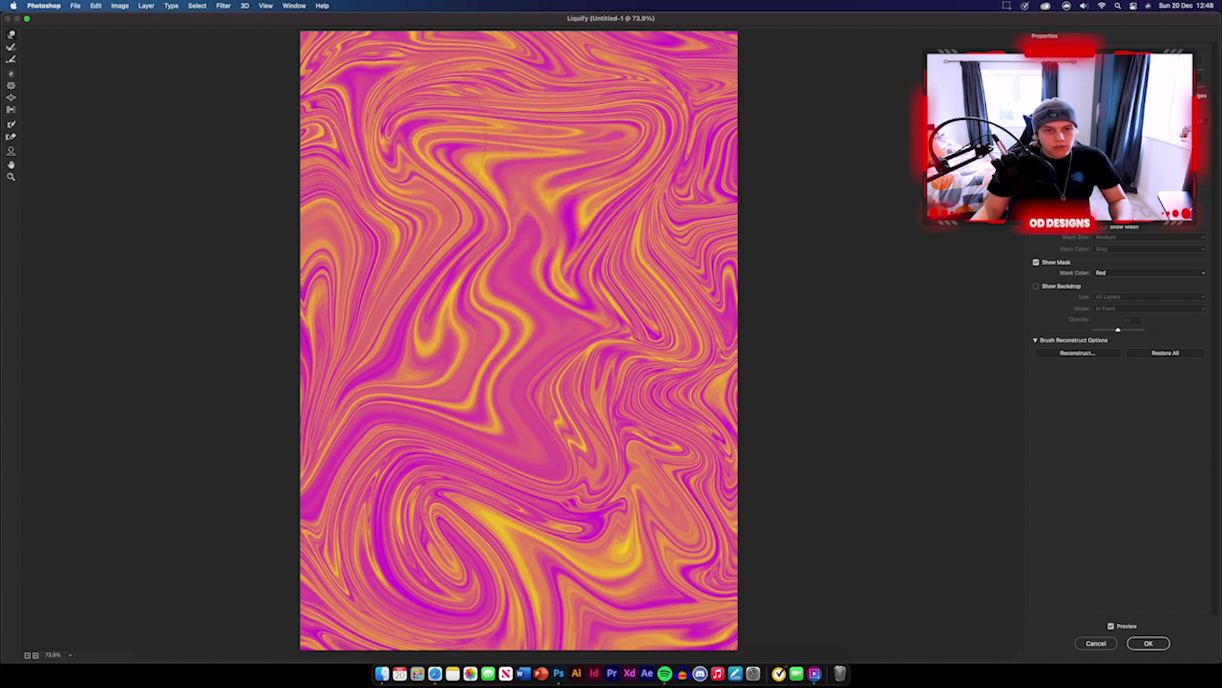
{"action": "left_click_drag", "start_coordinate": [484, 137], "coordinate": [394, 261]}
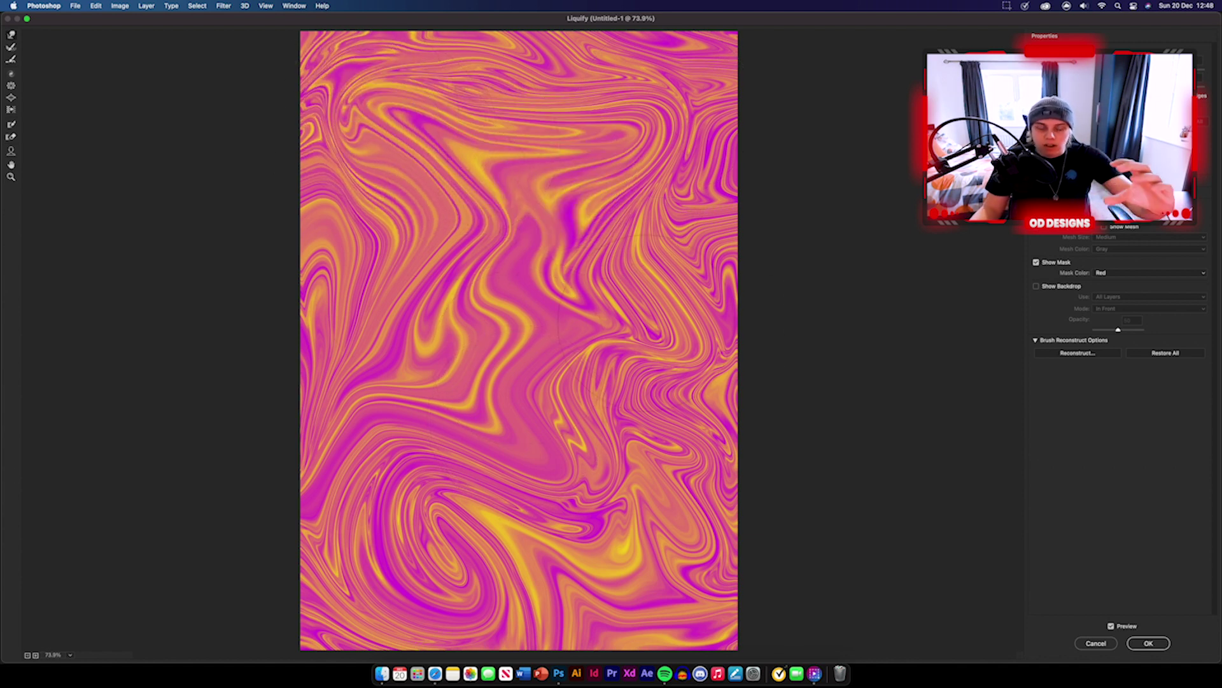
{"action": "left_click_drag", "start_coordinate": [602, 380], "coordinate": [640, 396]}
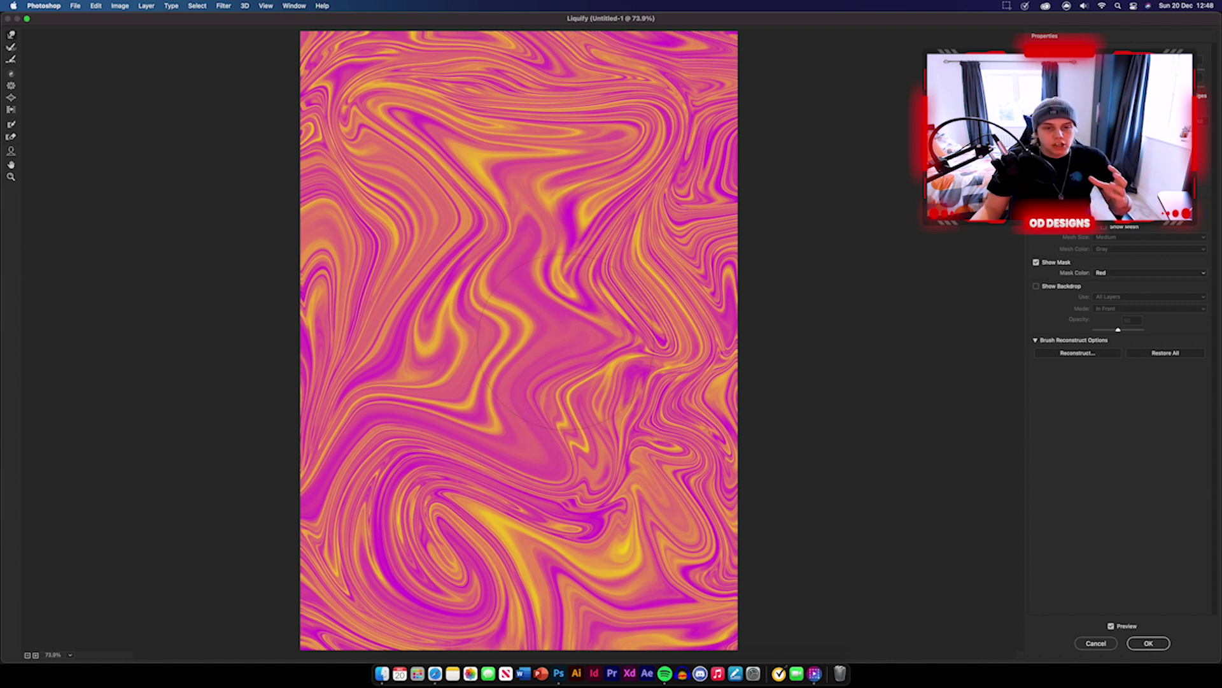
{"action": "left_click", "coordinate": [1165, 646]}
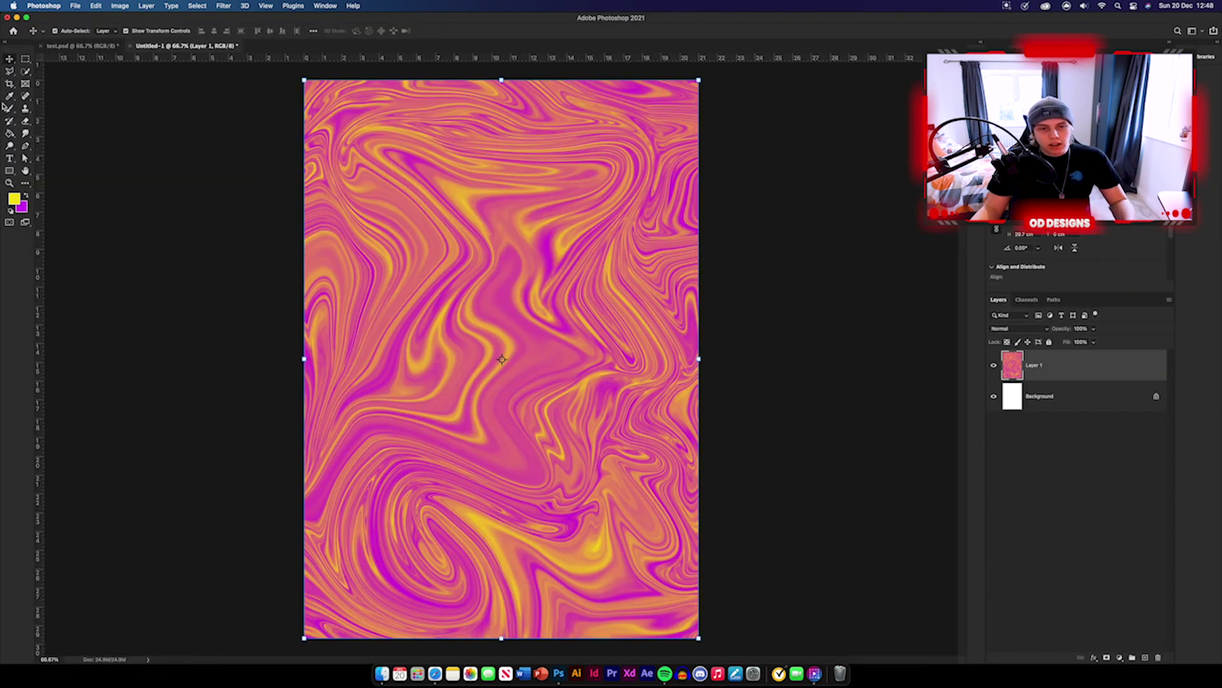
{"action": "left_click", "coordinate": [185, 185]}
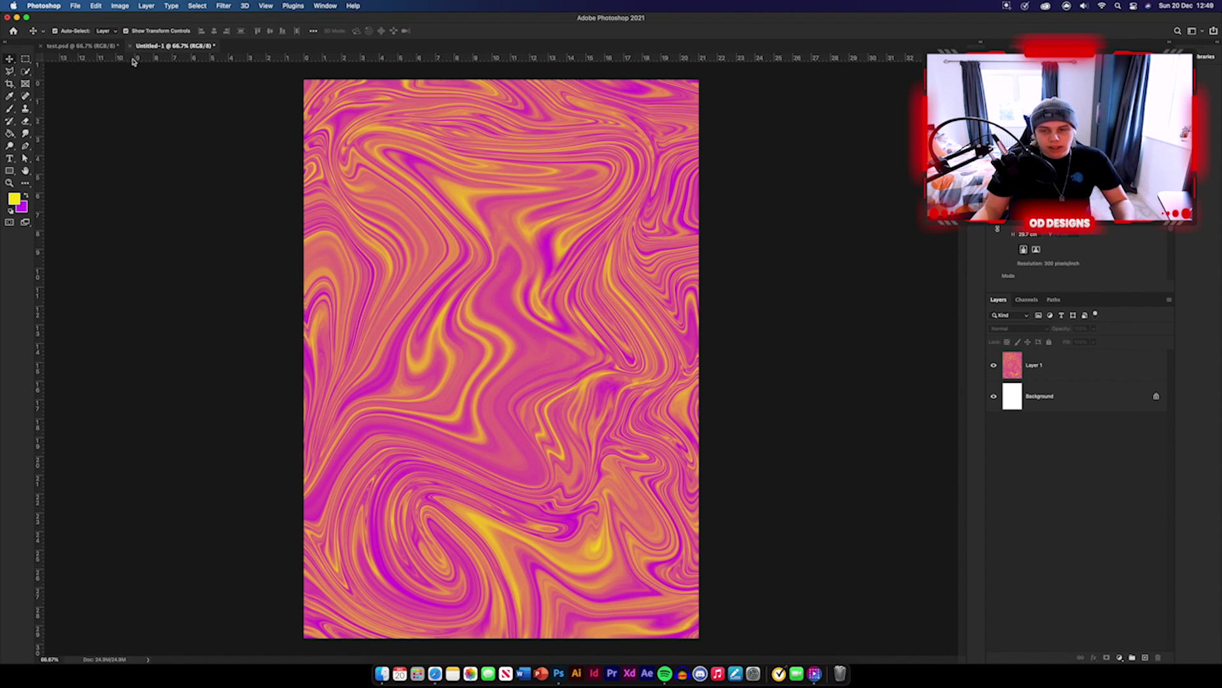
- Copy the texture 1 layer from test.psd above the swirls, keep it on Lighter Color blending, and fit it to the canvas width
{"action": "left_click", "coordinate": [101, 46]}
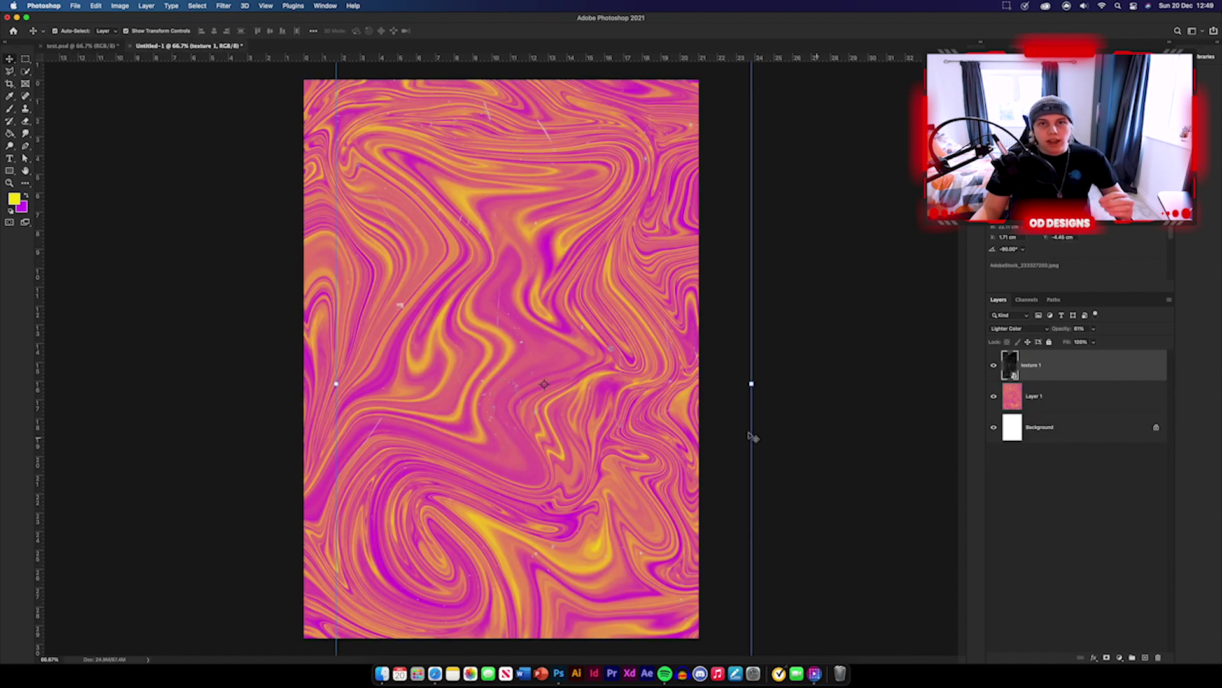
{"action": "left_click_drag", "start_coordinate": [752, 436], "coordinate": [556, 357]}
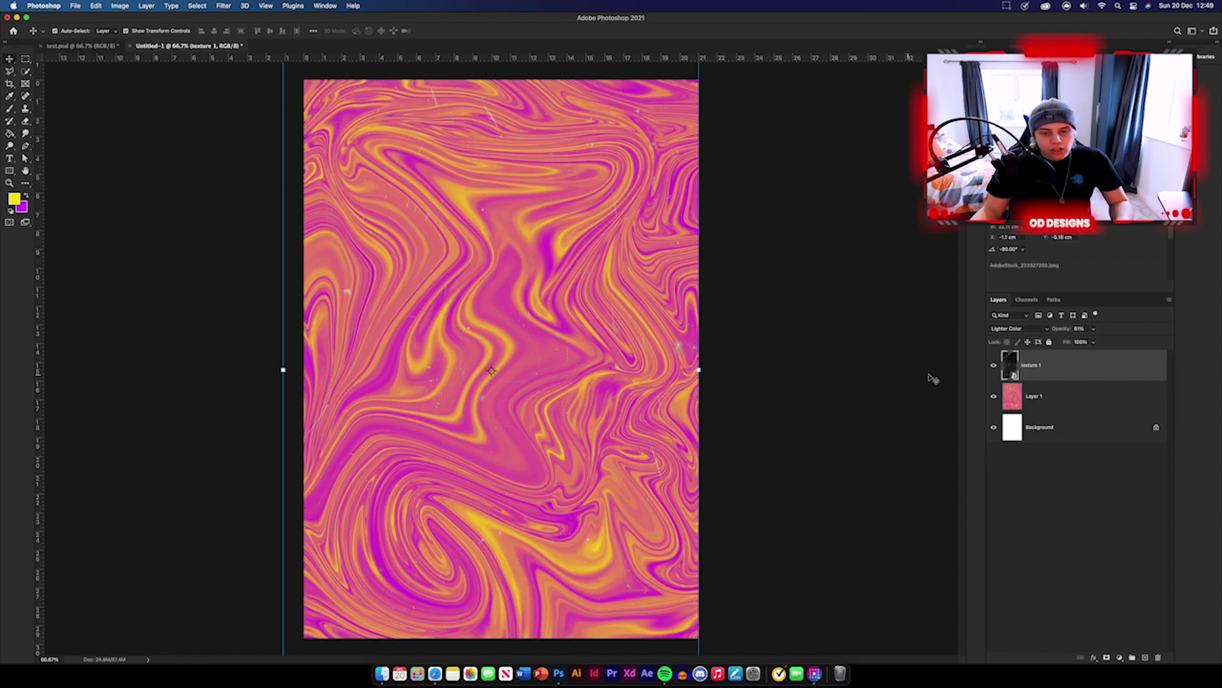
{"action": "left_click", "coordinate": [1017, 330]}
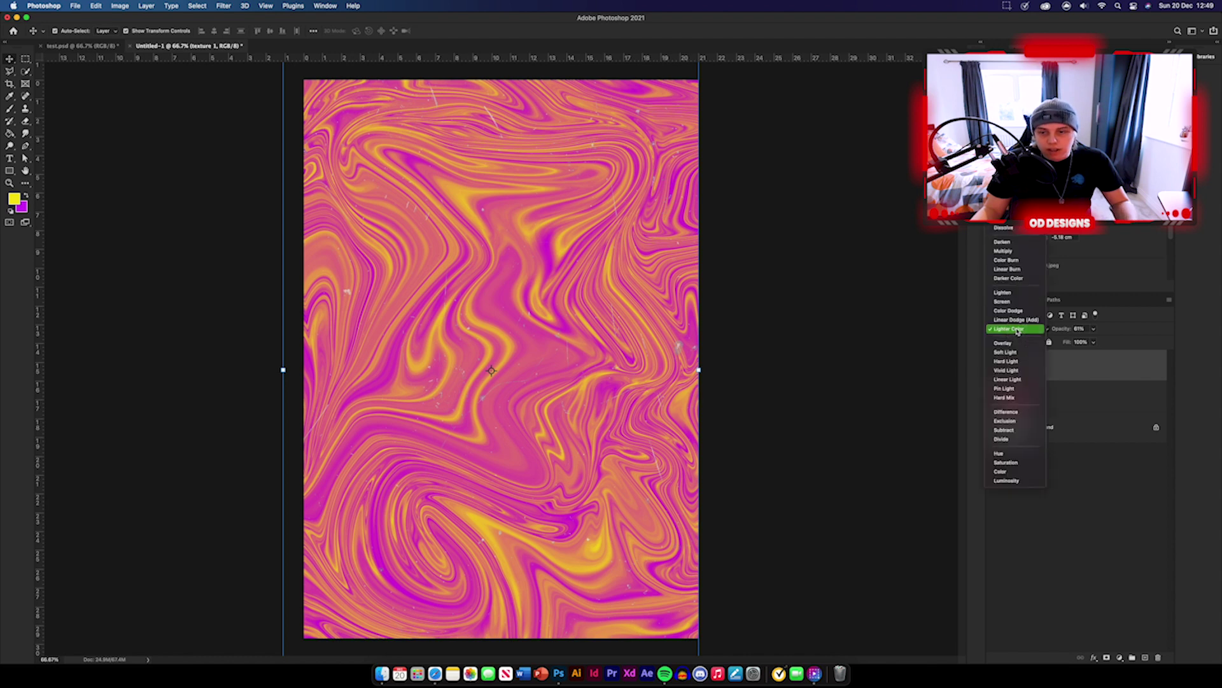
{"action": "left_click", "coordinate": [1022, 330]}
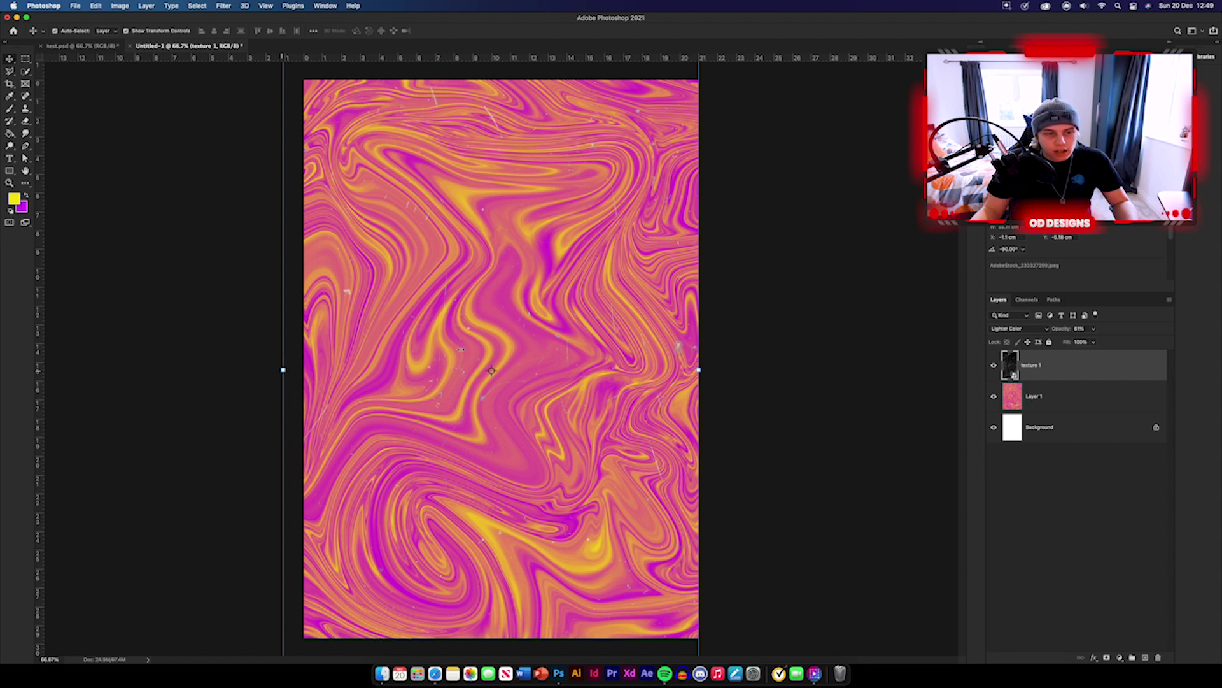
{"action": "left_click_drag", "start_coordinate": [283, 370], "coordinate": [305, 370]}
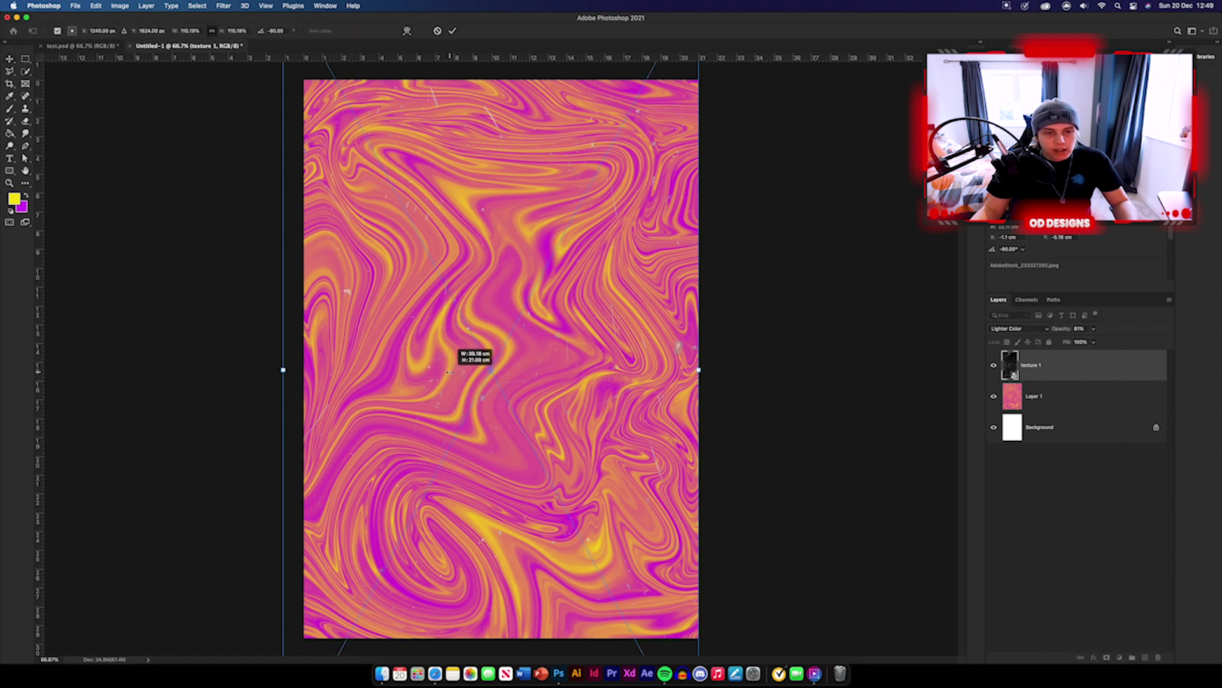
{"action": "left_click", "coordinate": [452, 31]}
{"action": "left_click", "coordinate": [904, 291]}
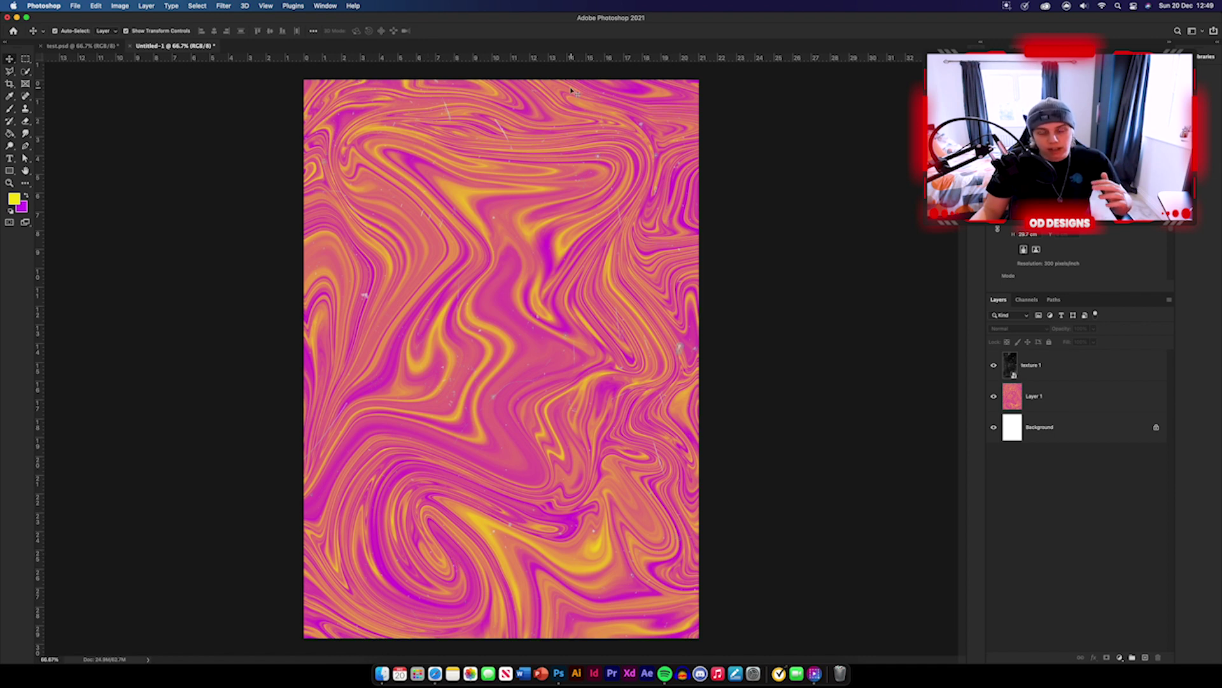
- Add a new layer above texture 1 and choose the 01.psd brush from the Torn Paper Brushes set
{"action": "left_click", "coordinate": [1144, 657]}
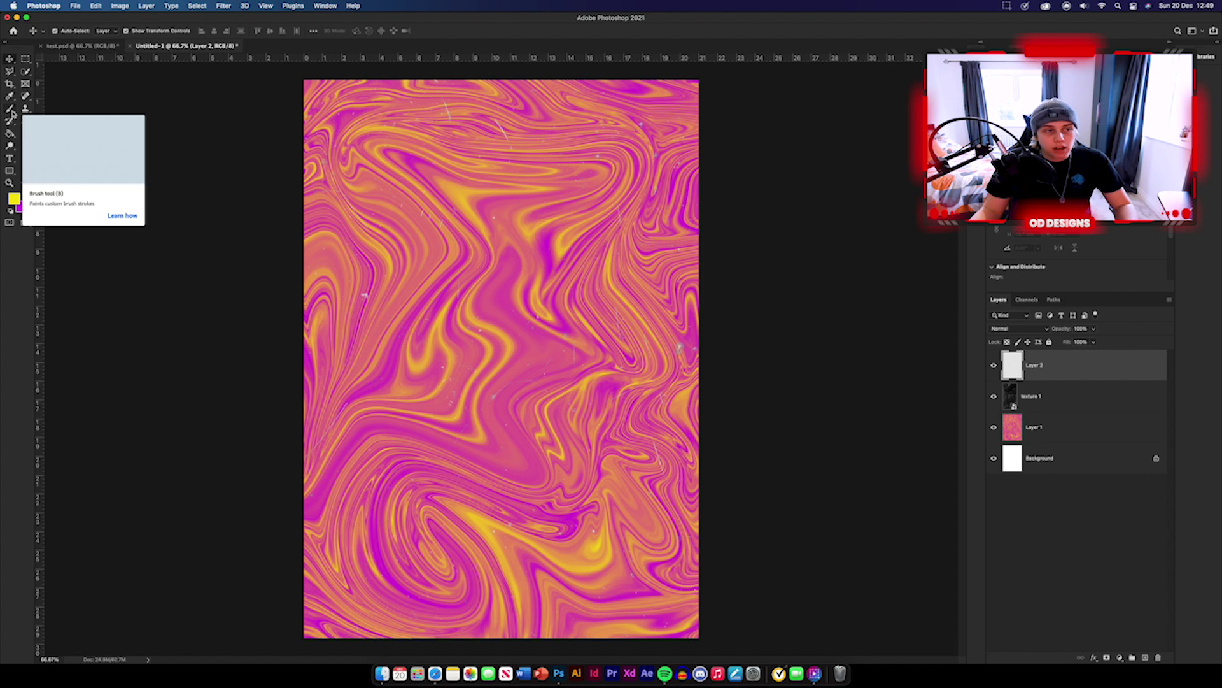
{"action": "left_click", "coordinate": [10, 109]}
{"action": "left_click", "coordinate": [69, 32]}
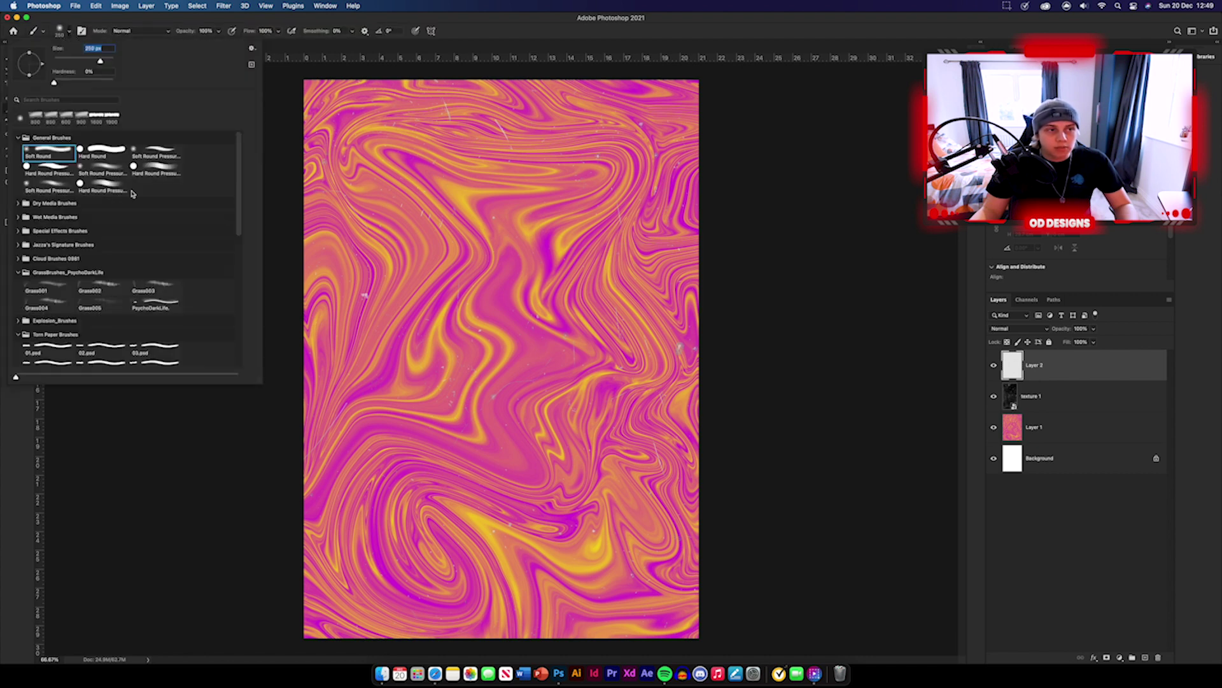
{"action": "scroll", "coordinate": [121, 217], "scroll_direction": "down", "scroll_amount": 3}
{"action": "left_click", "coordinate": [48, 291]}
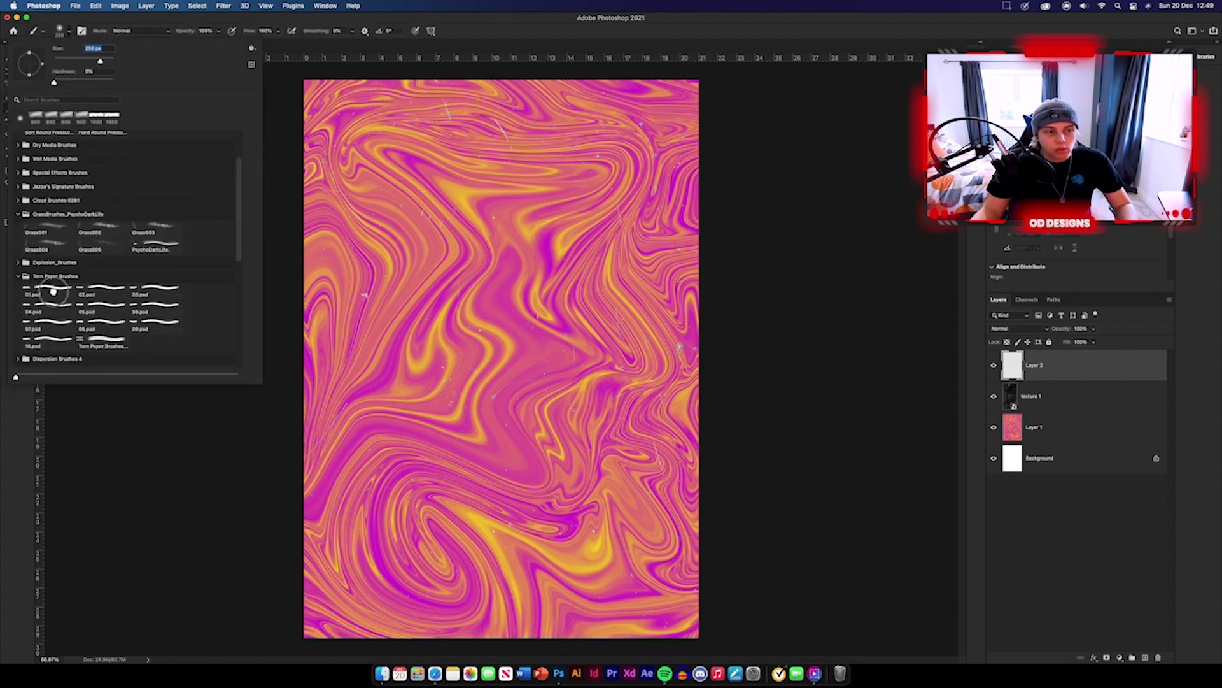
{"action": "left_click", "coordinate": [69, 28]}
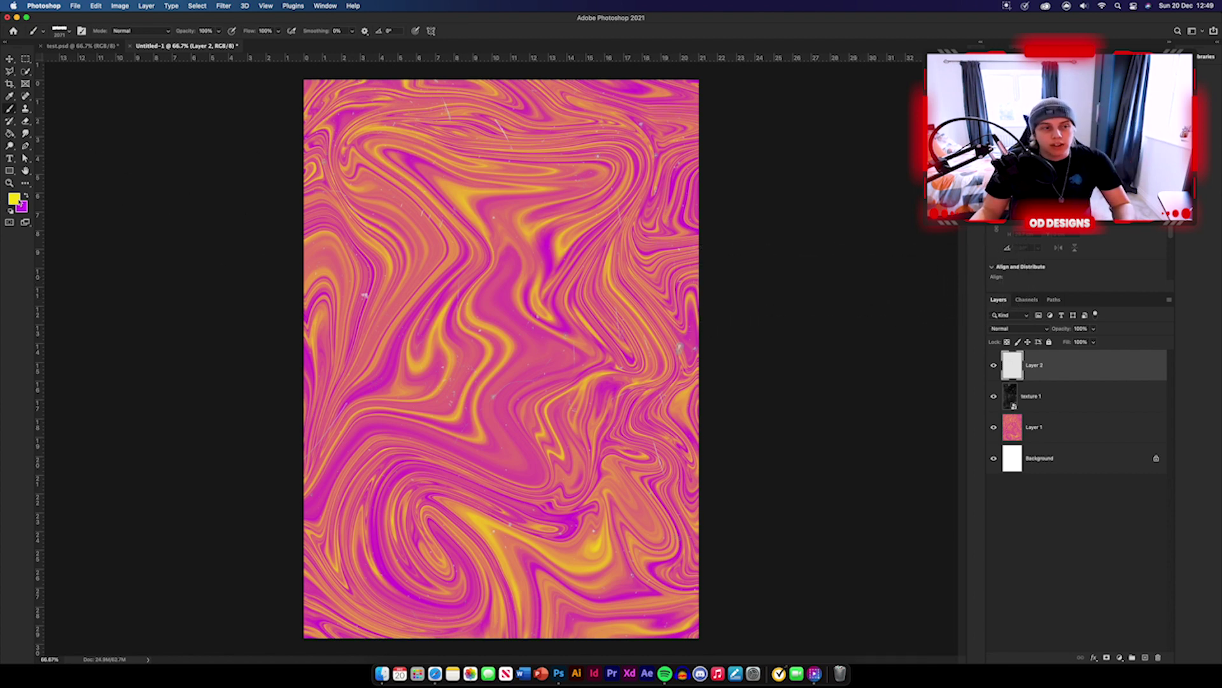
- Set the foreground color to a warmer yellow, f7d30c
{"action": "left_click", "coordinate": [13, 198]}
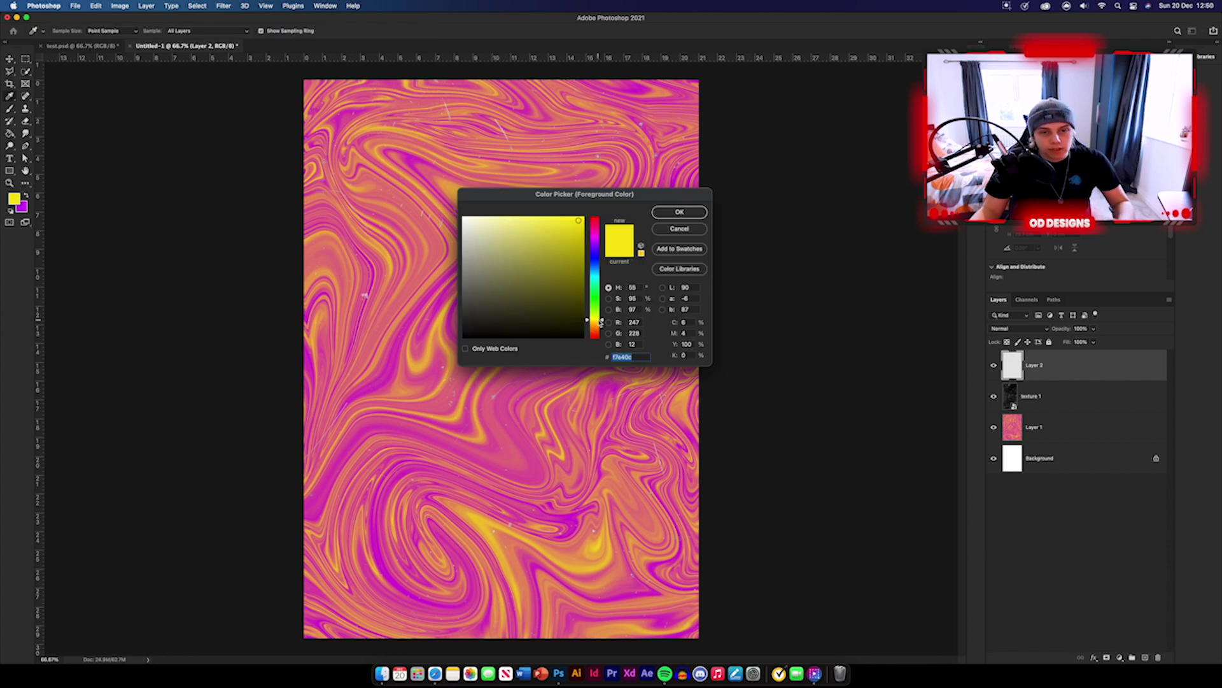
{"action": "left_click_drag", "start_coordinate": [601, 322], "coordinate": [601, 324]}
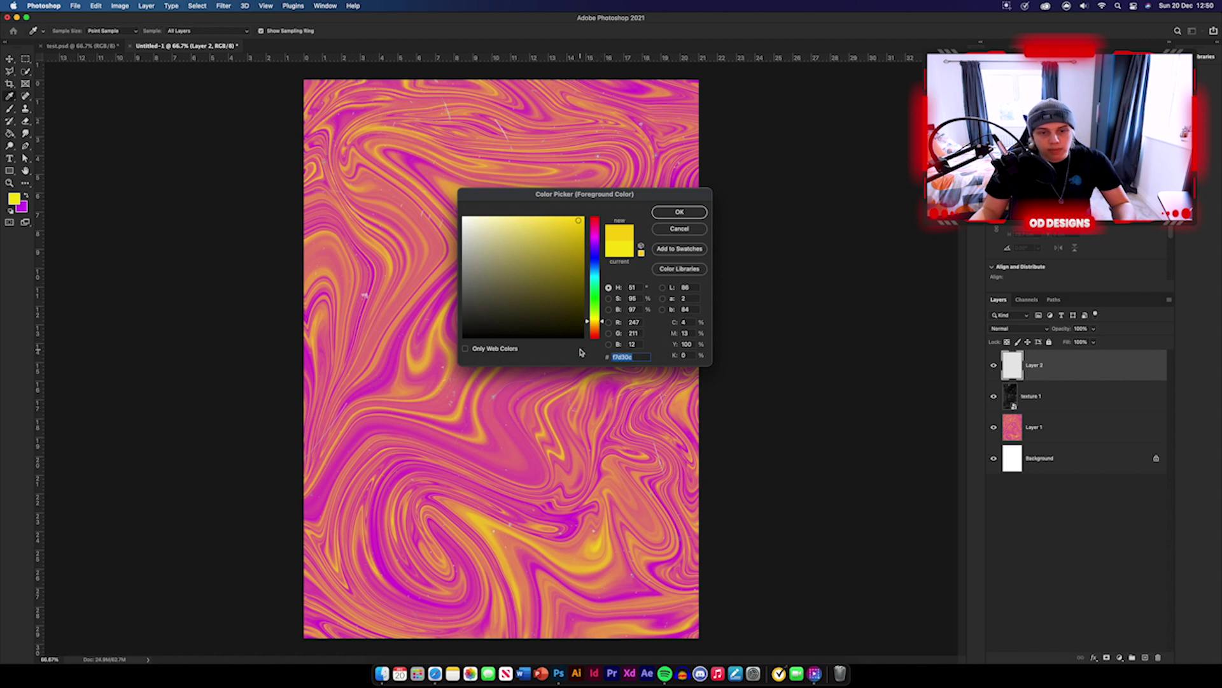
{"action": "left_click", "coordinate": [679, 212]}
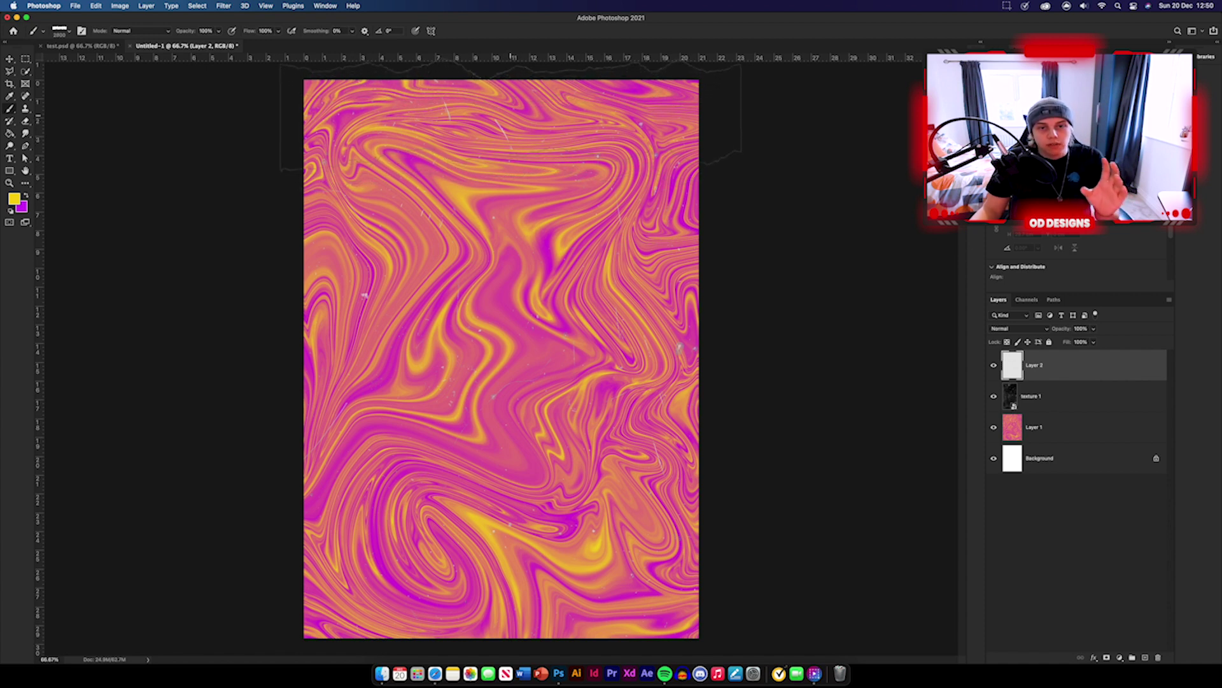
- Stamp yellow torn-paper strips across the top and bottom of the poster on the new layer, then deselect the layer
{"action": "left_click", "coordinate": [511, 116]}
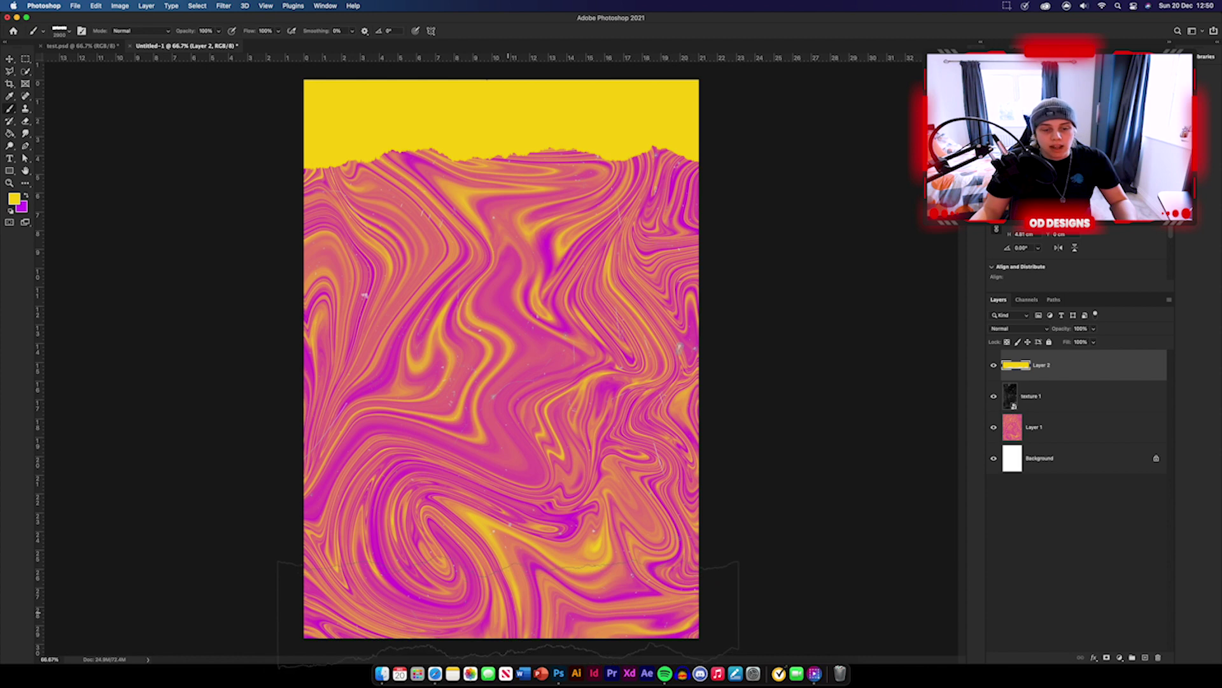
{"action": "left_click", "coordinate": [508, 611]}
{"action": "key", "text": "v"}
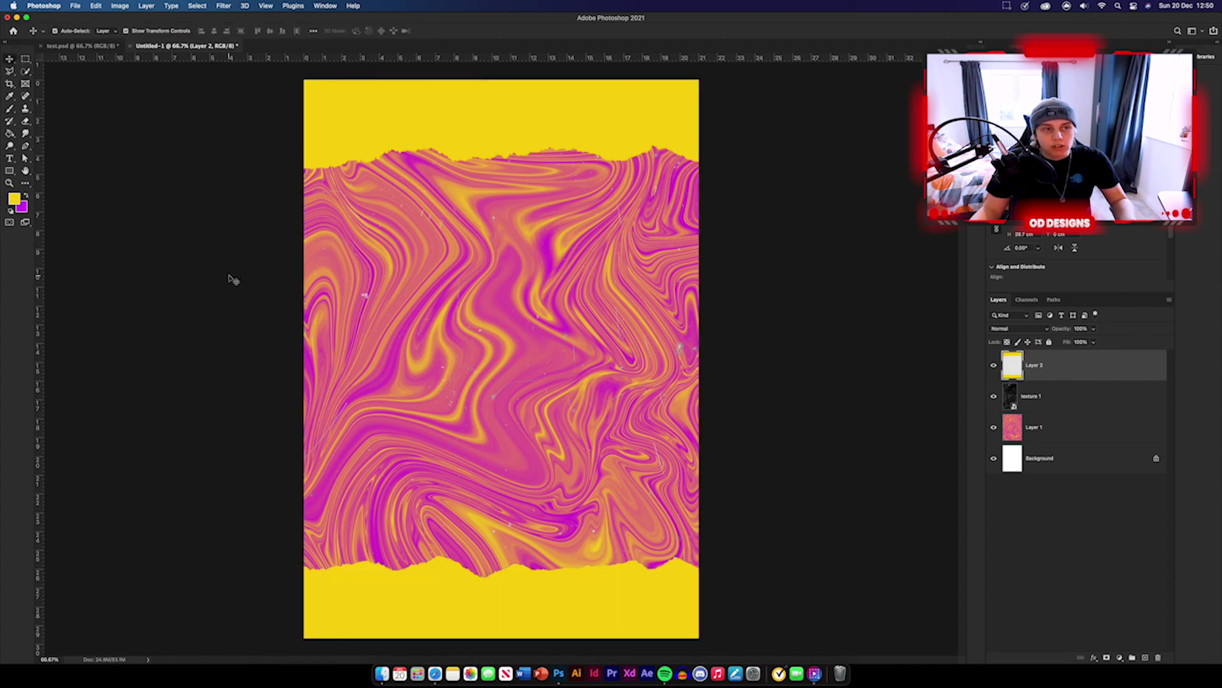
{"action": "left_click", "coordinate": [232, 278]}
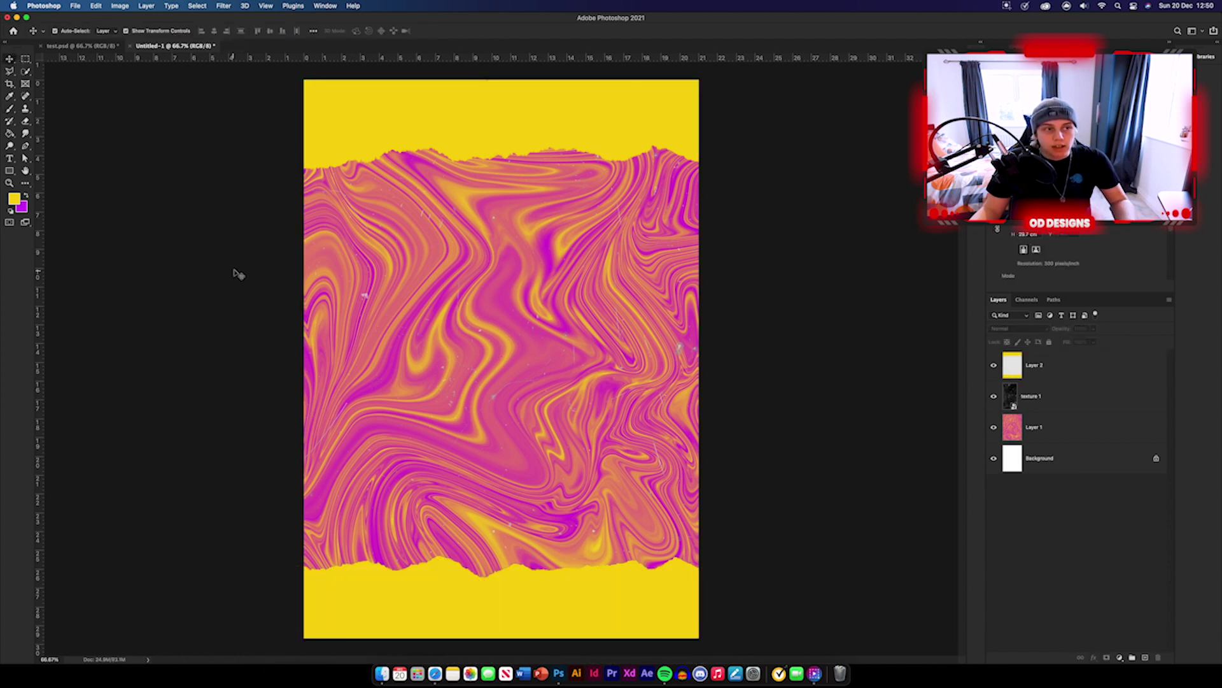
- Add a drop shadow to the torn-paper Layer 2 with 0 px distance, 7% spread and 49 px size
{"action": "double_click", "coordinate": [1072, 364]}
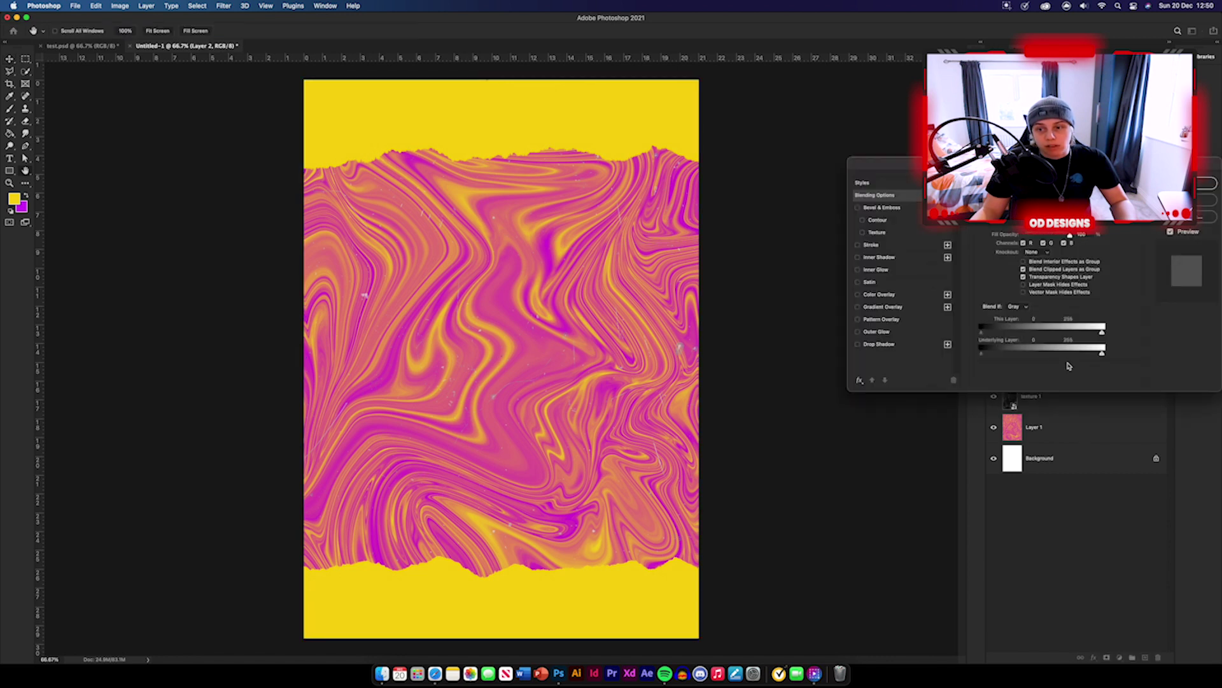
{"action": "left_click", "coordinate": [915, 345]}
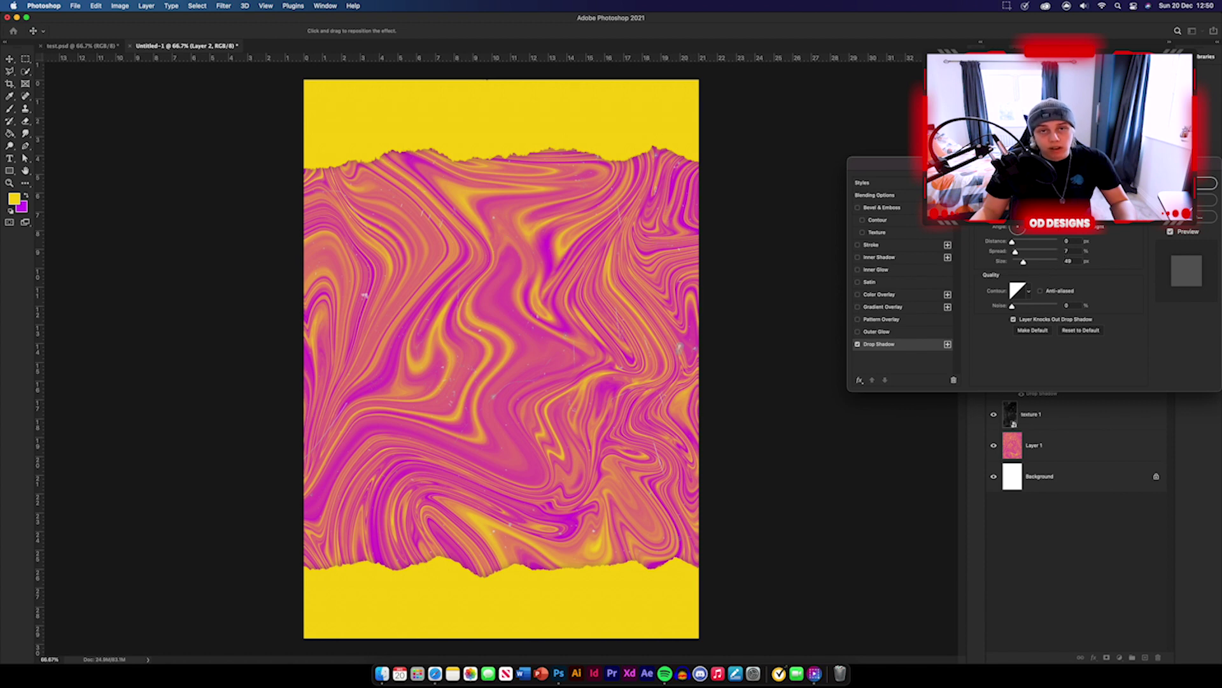
{"action": "left_click", "coordinate": [1187, 184]}
{"action": "left_click", "coordinate": [877, 327]}
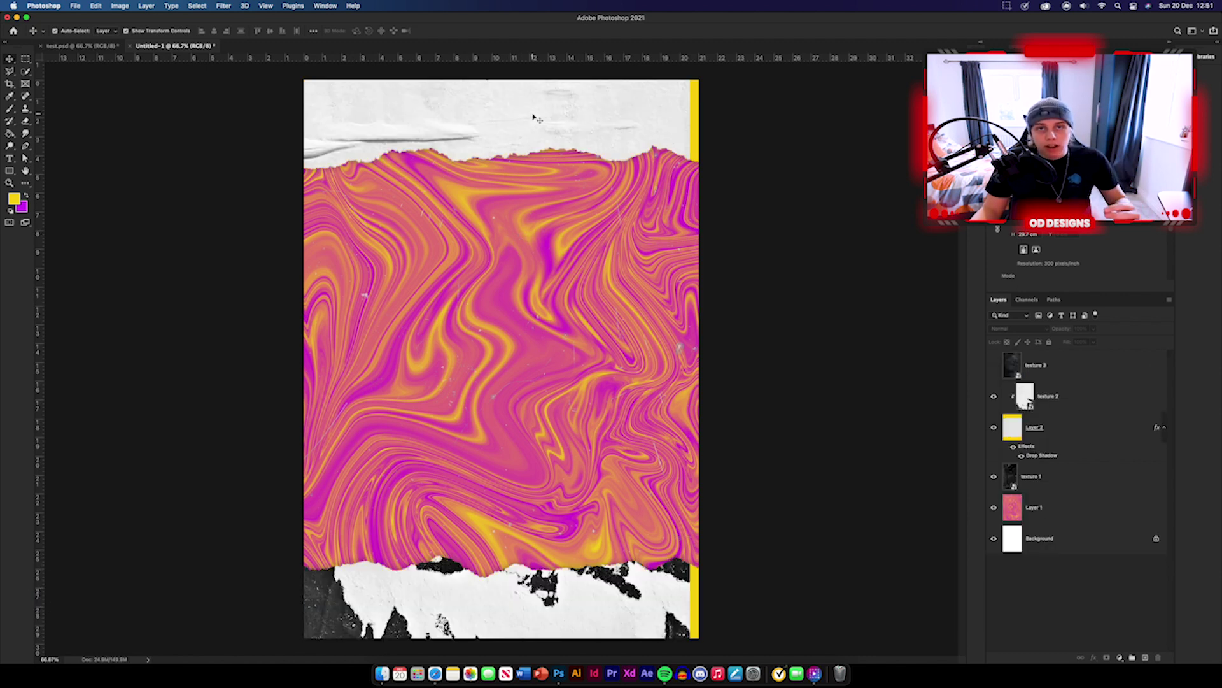
- Shift the clipped texture 2 layer to cover the paper strips' full width and blend it with Overlay at slightly reduced opacity
{"action": "left_click_drag", "start_coordinate": [535, 117], "coordinate": [545, 116]}
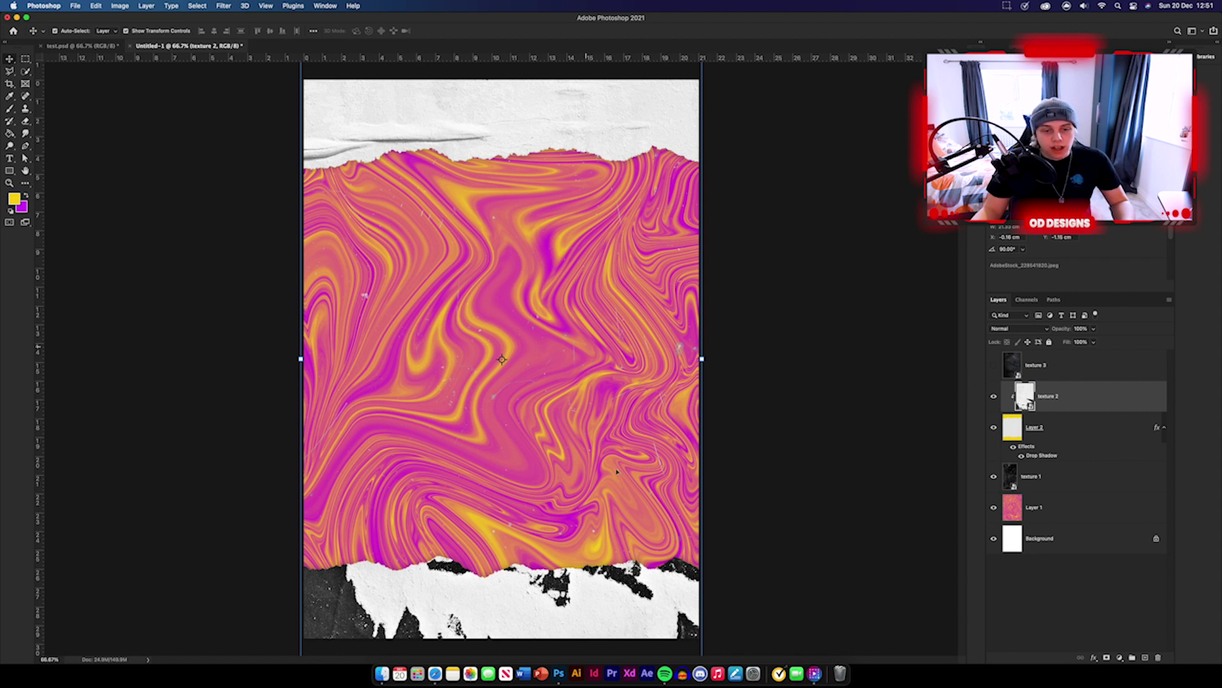
{"action": "left_click", "coordinate": [1011, 329]}
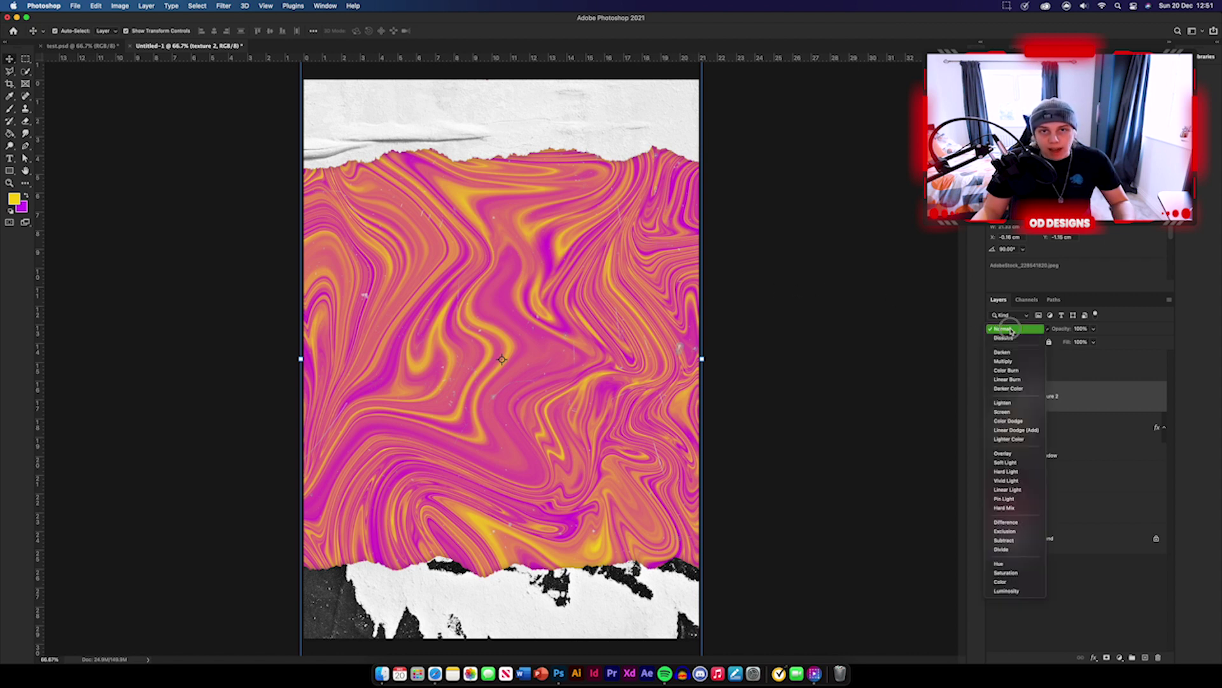
{"action": "left_click", "coordinate": [1011, 455]}
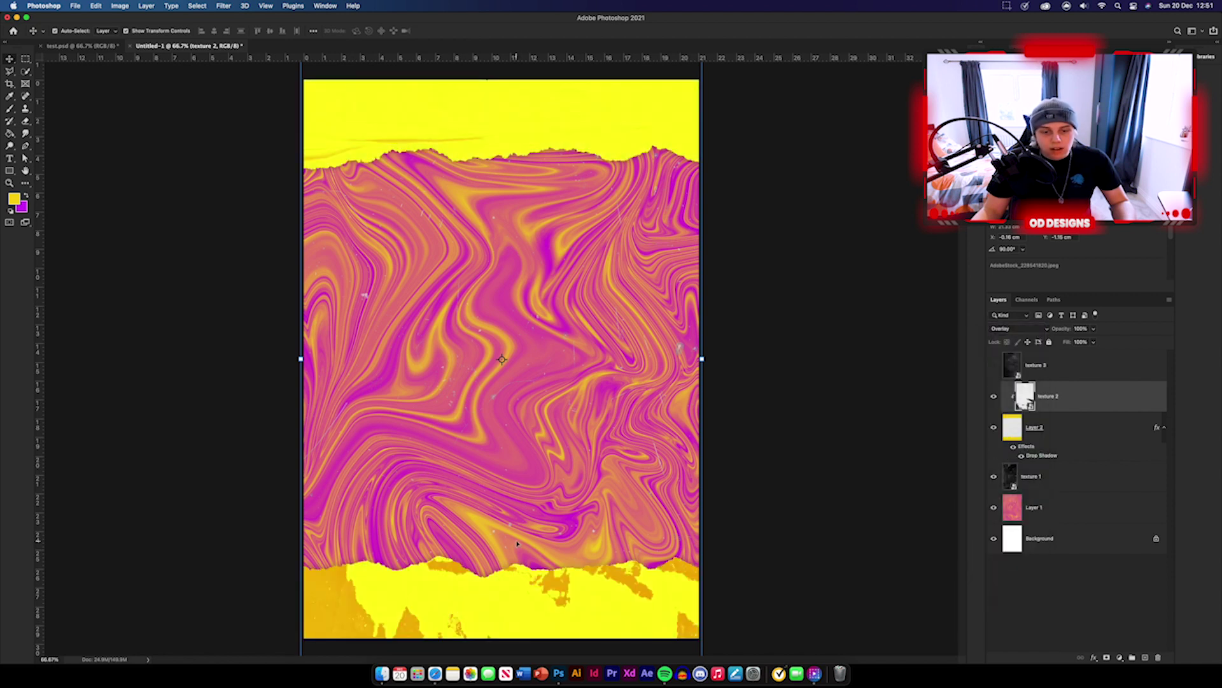
{"action": "left_click_drag", "start_coordinate": [1068, 330], "coordinate": [1049, 330]}
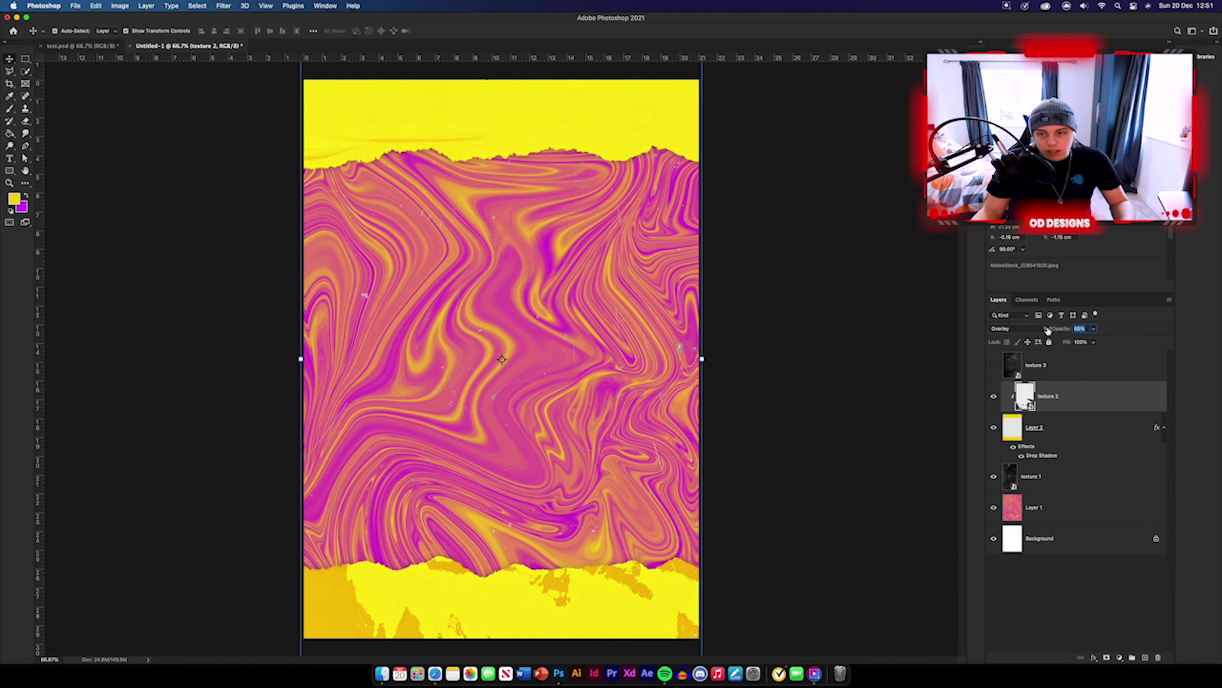
{"action": "left_click", "coordinate": [925, 352]}
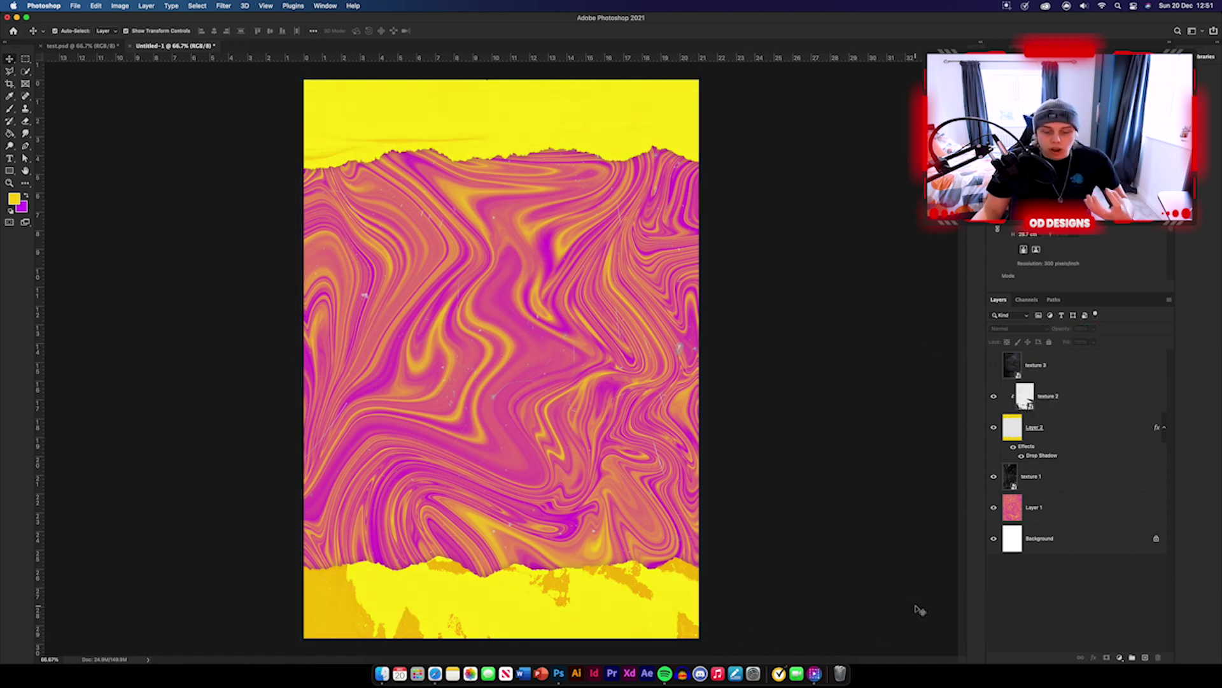
- Show the texture 3 layer and align it to cover the whole canvas
{"action": "left_click", "coordinate": [1022, 374]}
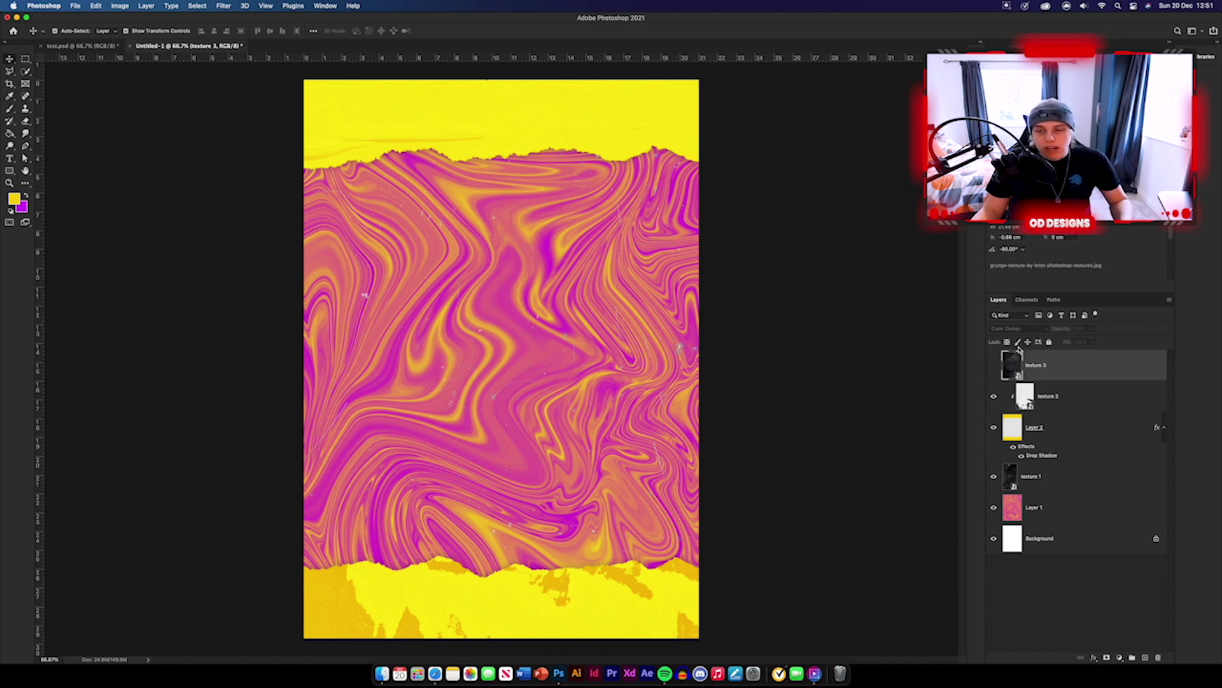
{"action": "left_click", "coordinate": [994, 365]}
{"action": "left_click_drag", "start_coordinate": [579, 347], "coordinate": [596, 332]}
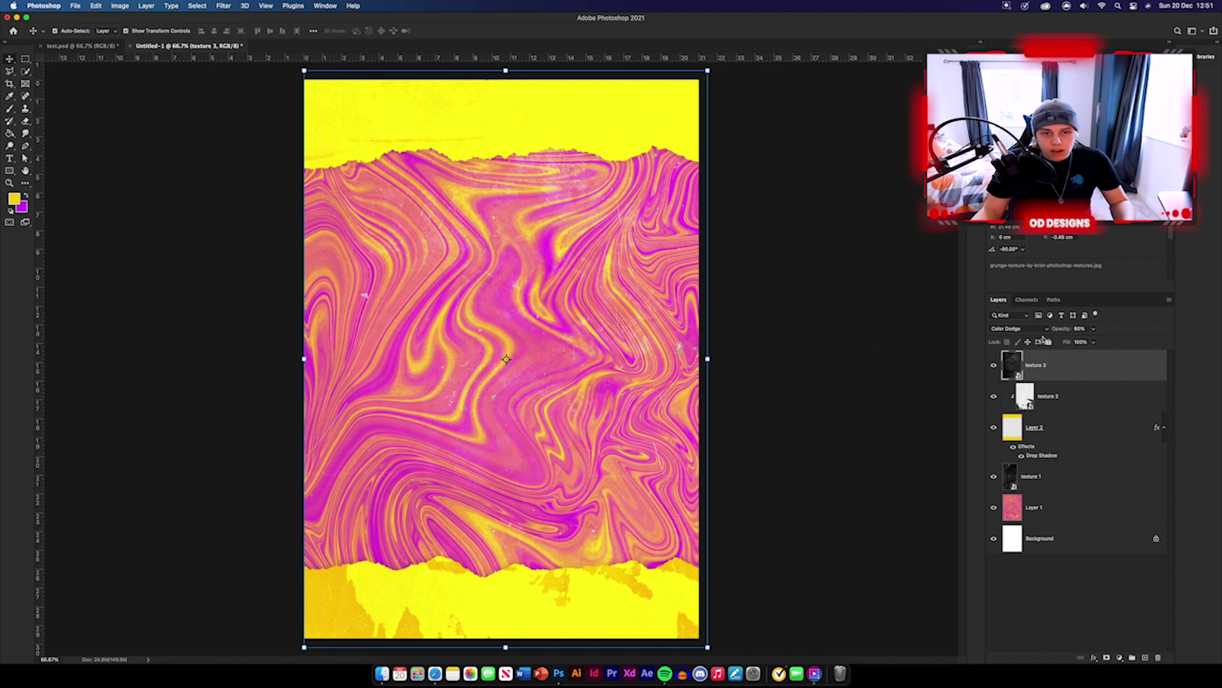
- Switch texture 3 to Normal blending at 100% opacity to view the plain texture
{"action": "left_click", "coordinate": [1022, 329]}
{"action": "left_click", "coordinate": [1021, 240]}
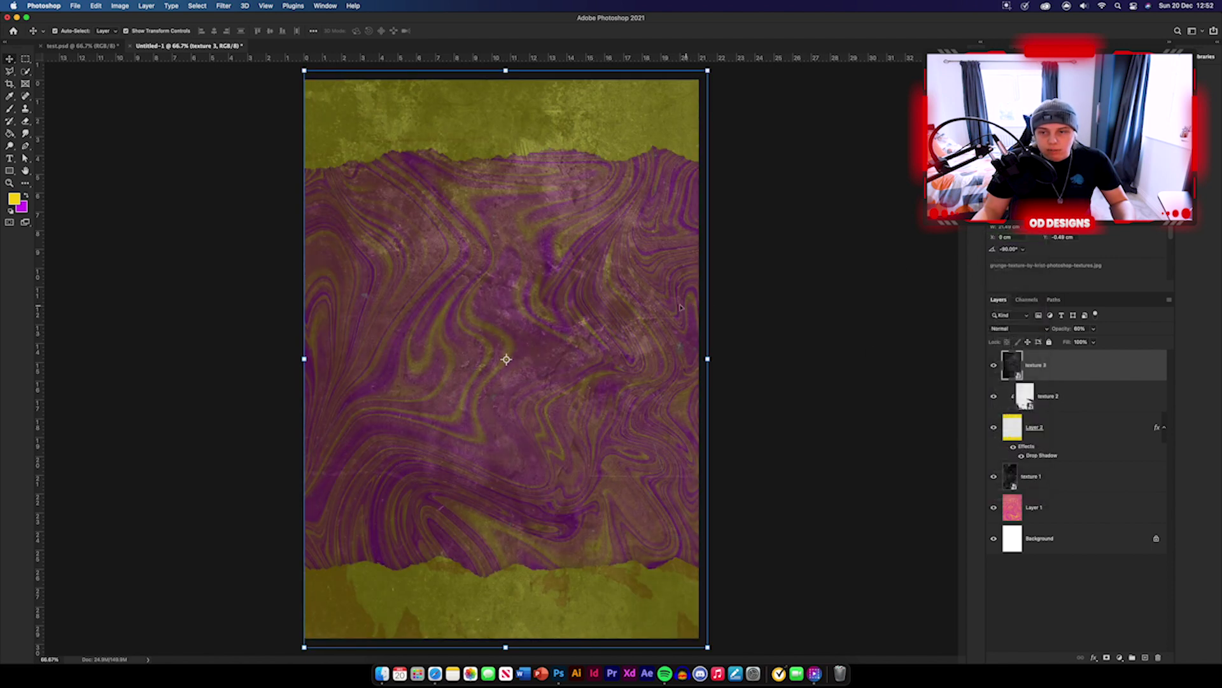
{"action": "left_click_drag", "start_coordinate": [1061, 329], "coordinate": [1212, 352]}
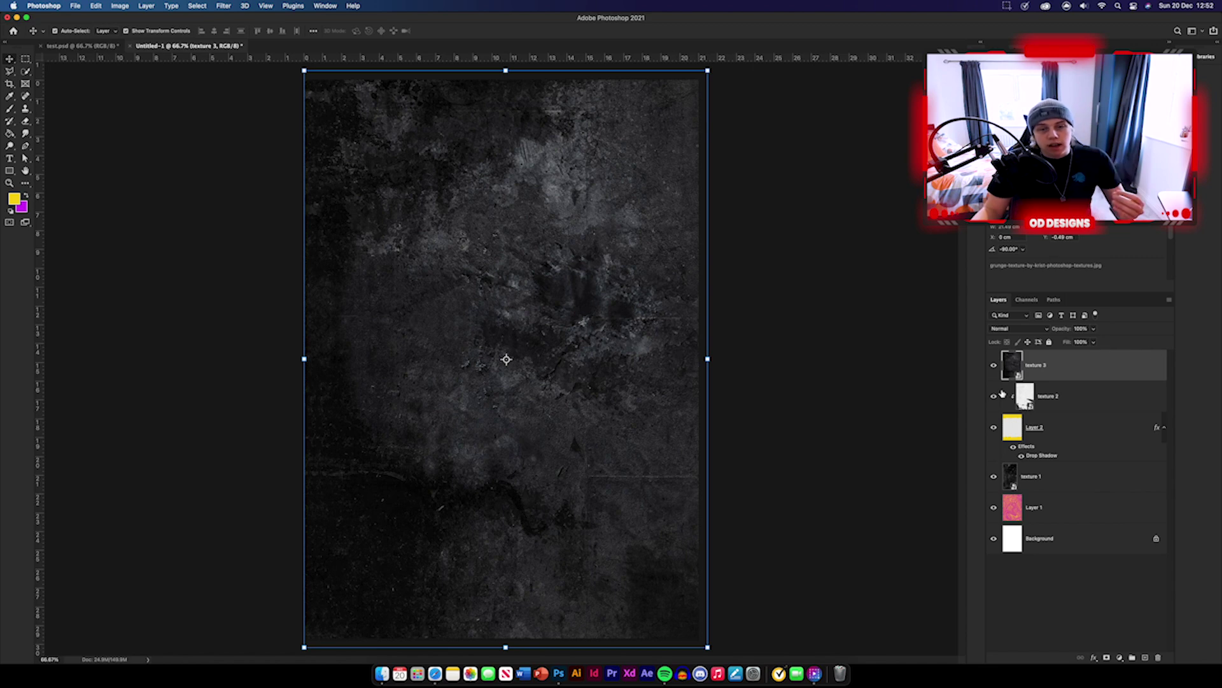
- Set texture 3 to Color Dodge blending and lower its opacity
{"action": "left_click", "coordinate": [1040, 330]}
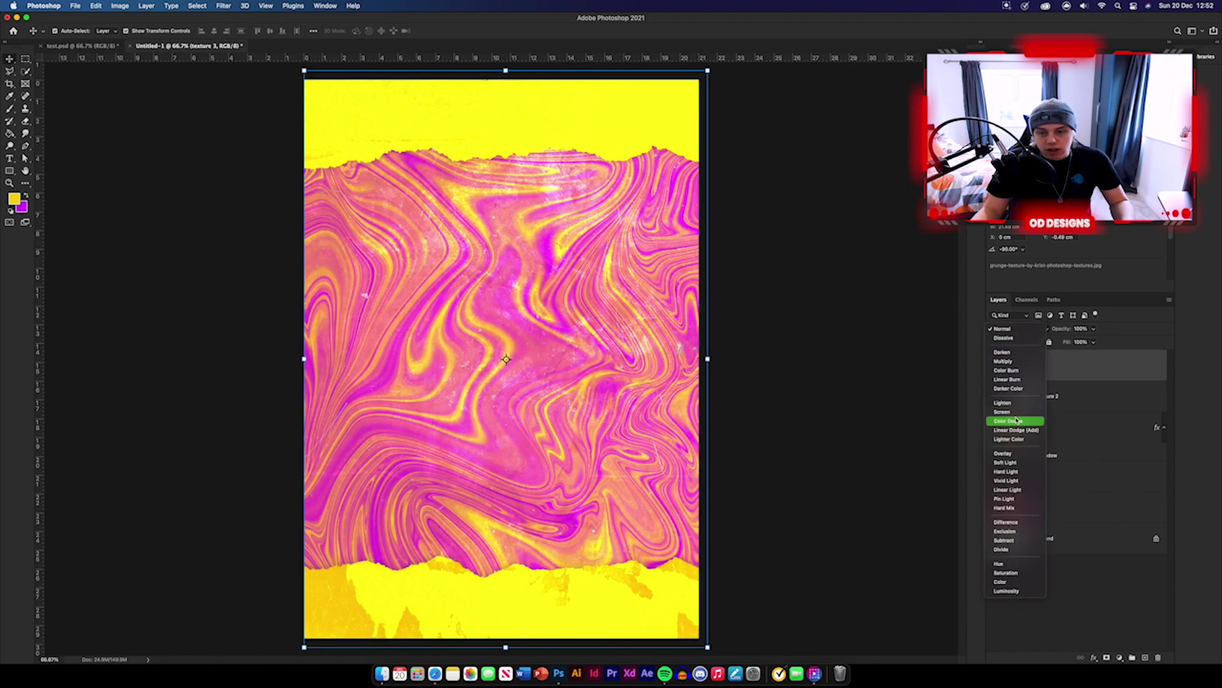
{"action": "left_click", "coordinate": [1017, 421]}
{"action": "left_click_drag", "start_coordinate": [1065, 331], "coordinate": [1047, 332]}
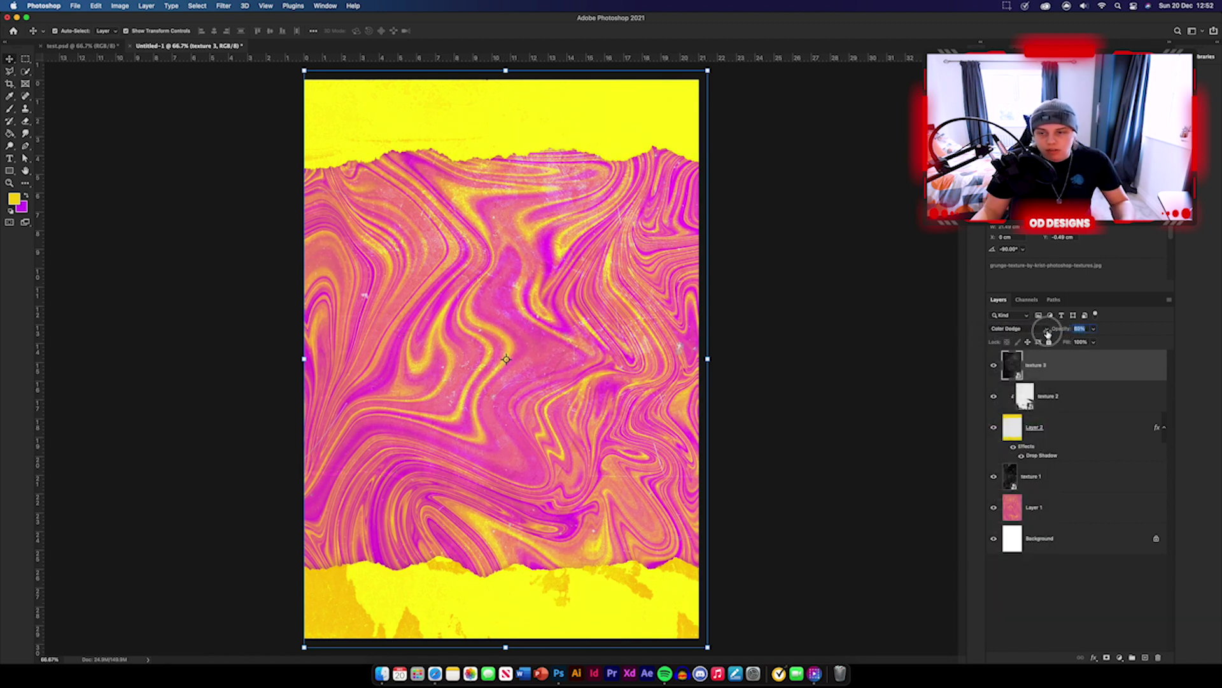
{"action": "left_click", "coordinate": [940, 371]}
- Group all the poster layers into a group named background
{"action": "left_click", "coordinate": [637, 425]}
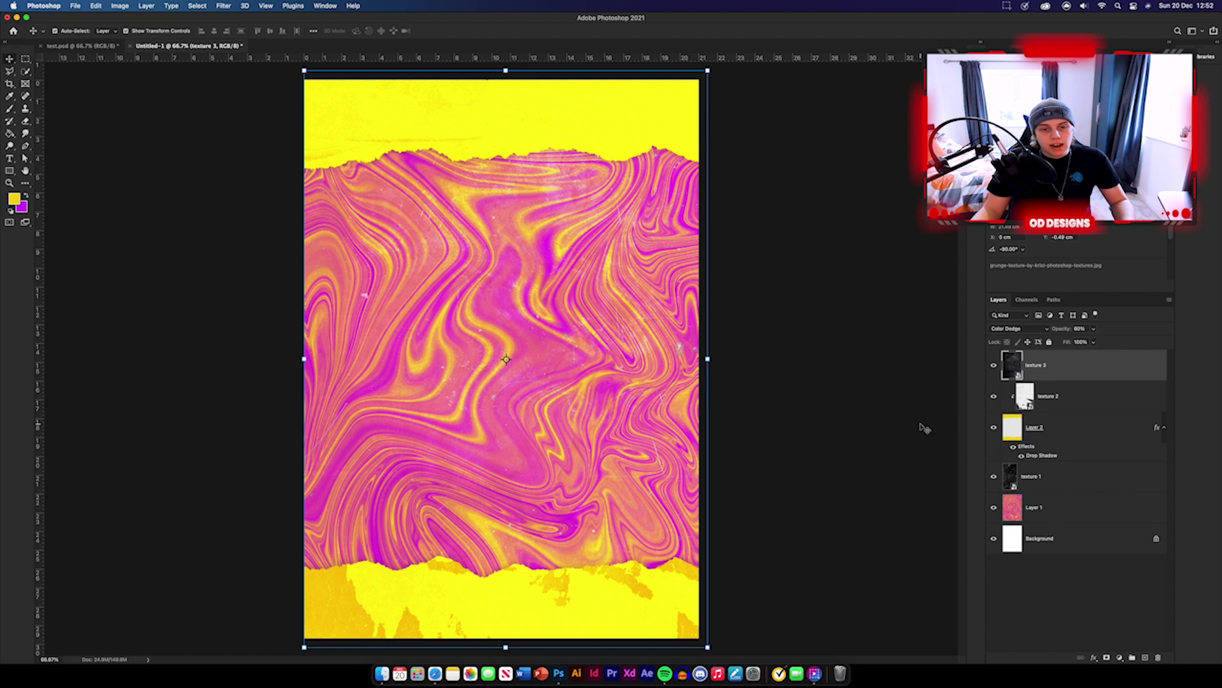
{"action": "left_click", "coordinate": [1105, 395]}
{"action": "left_click", "coordinate": [1097, 365]}
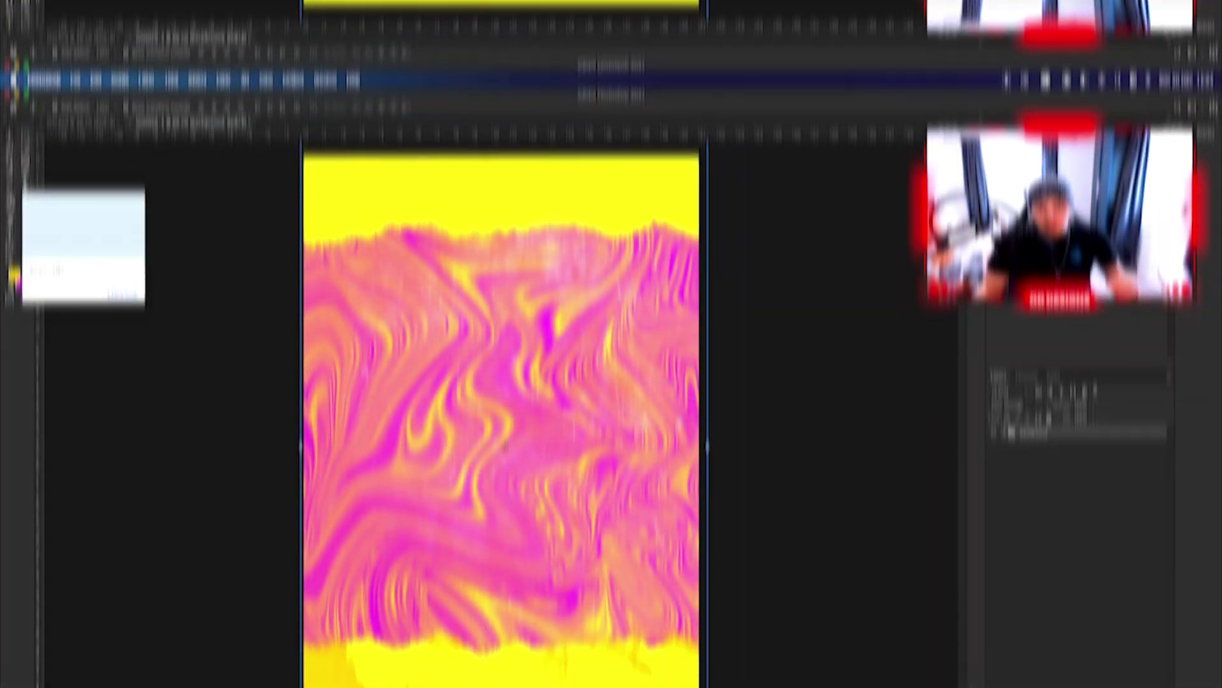
- Add a KOBE BRYANT title in Poppins Black at 80 pt above the background group and move it across the canvas width
{"action": "key", "text": "t"}
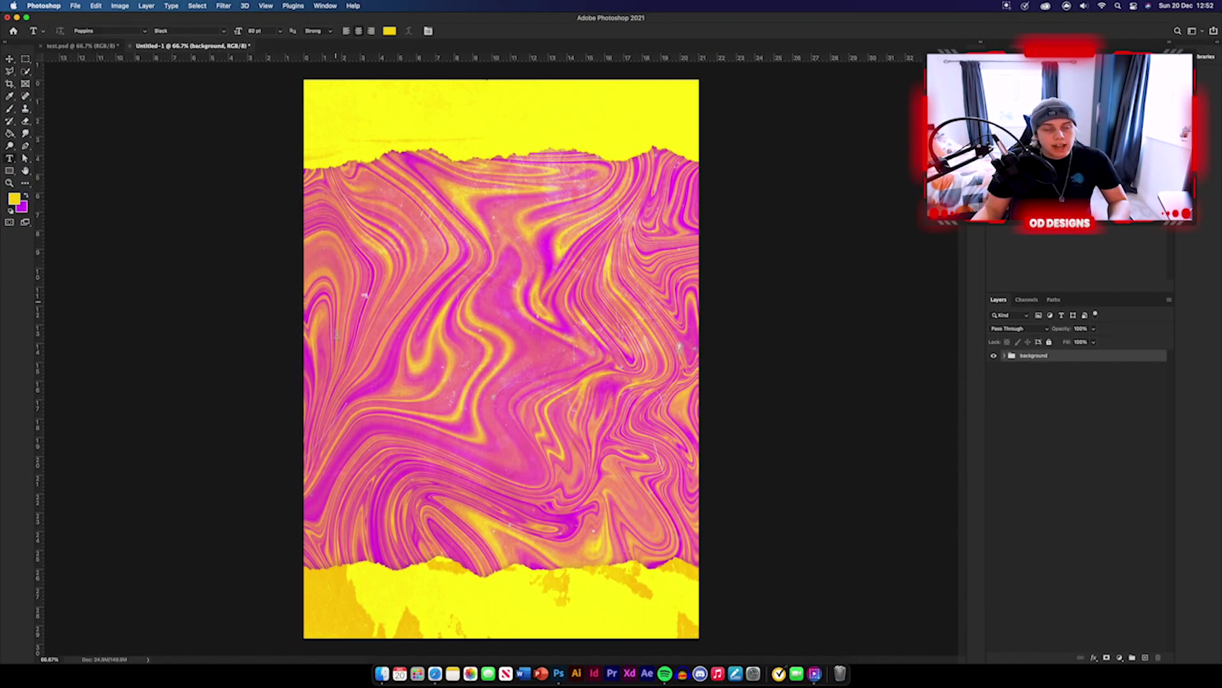
{"action": "left_click", "coordinate": [433, 273]}
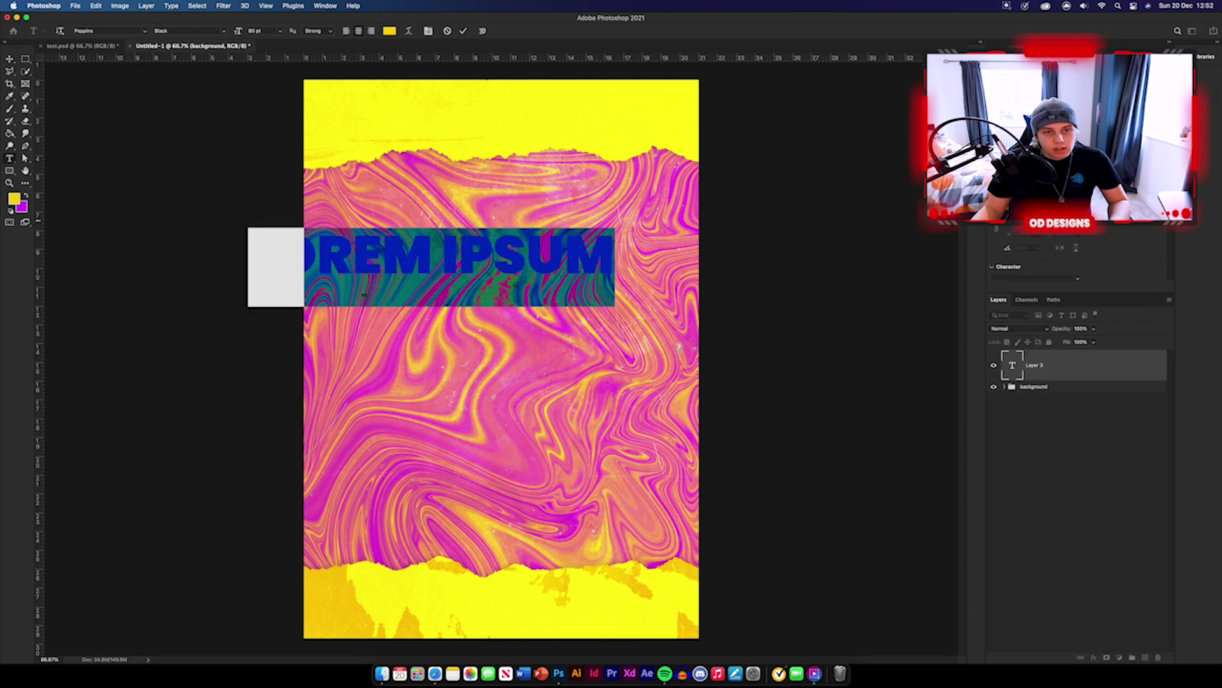
{"action": "left_click_drag", "start_coordinate": [606, 257], "coordinate": [218, 240]}
{"action": "key", "text": "BackSpace"}
{"action": "type", "text": "KO"}
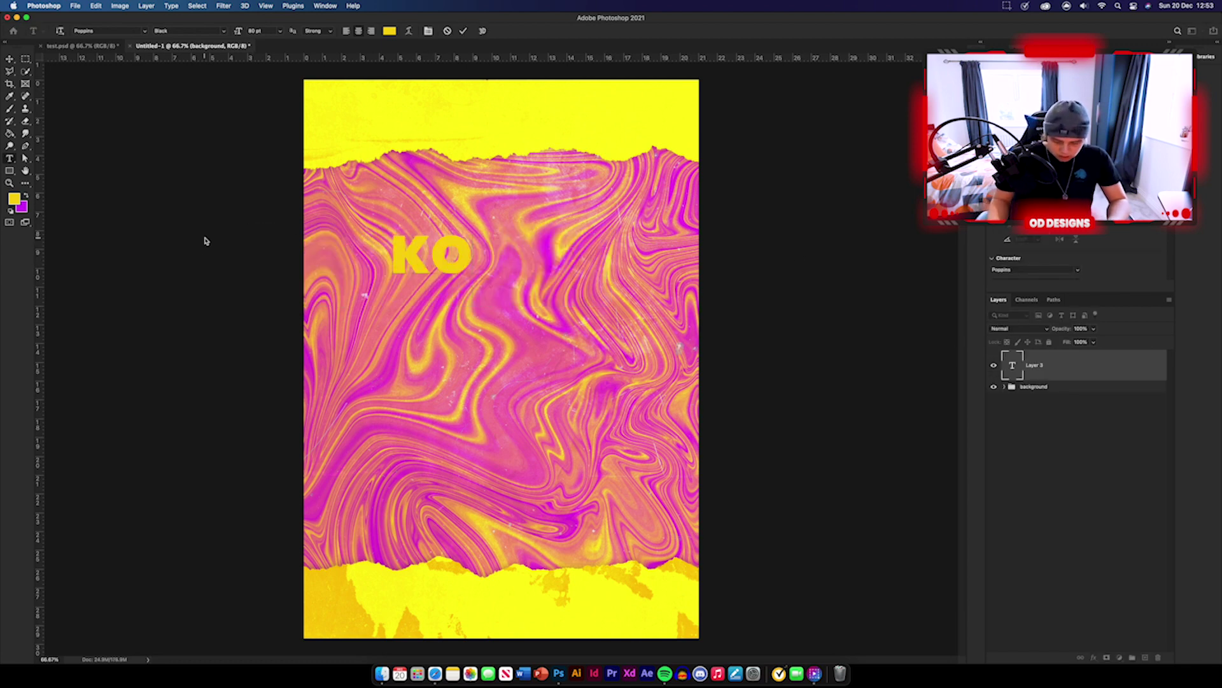
{"action": "type", "text": "BE BRYANT"}
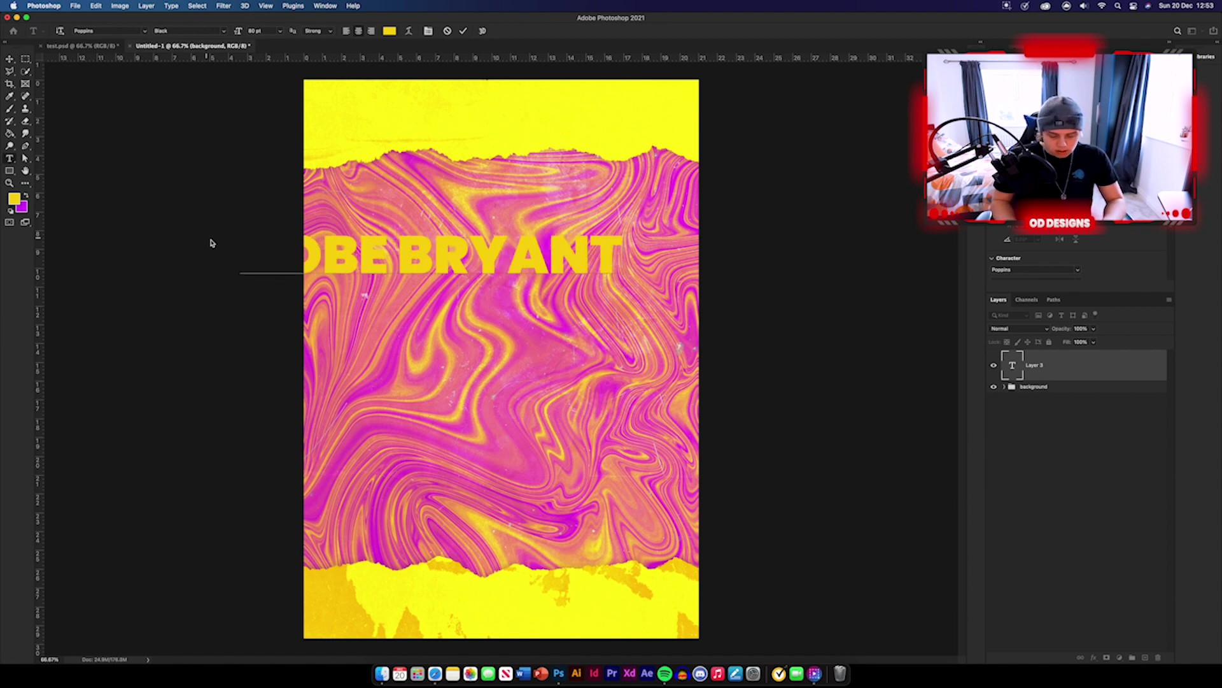
{"action": "left_click", "coordinate": [10, 60]}
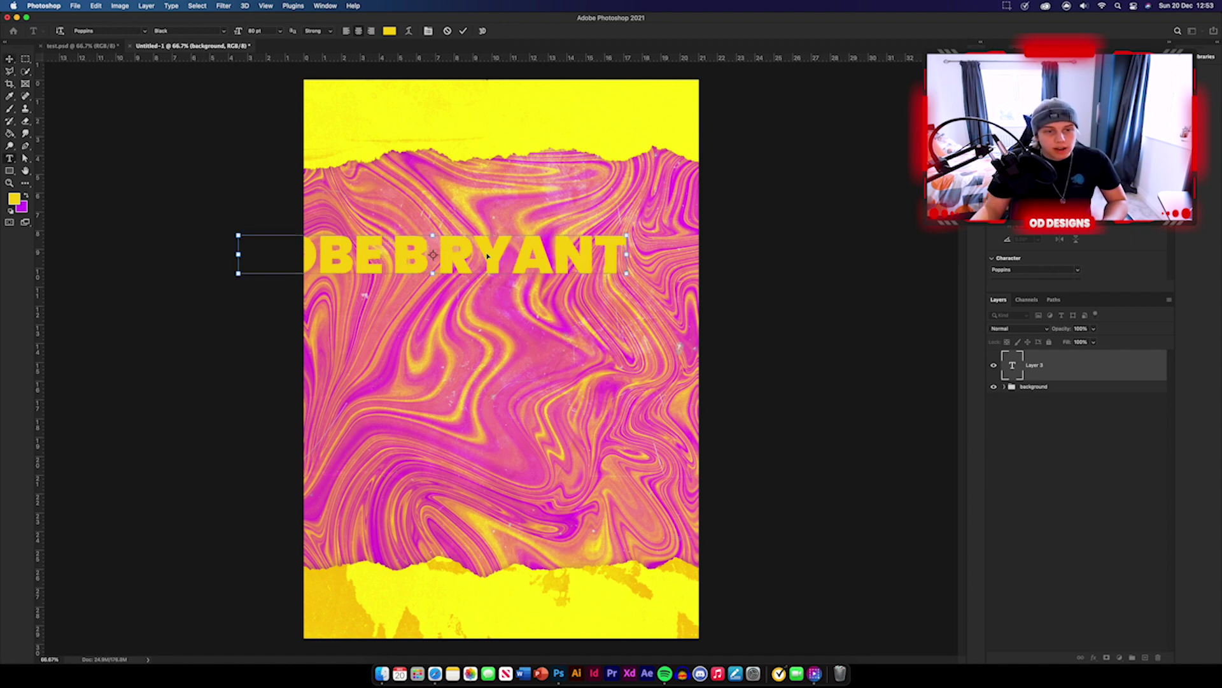
{"action": "left_click_drag", "start_coordinate": [449, 254], "coordinate": [521, 314]}
- Delete the stray space after the B of BRYANT in the title
{"action": "double_click", "coordinate": [517, 314]}
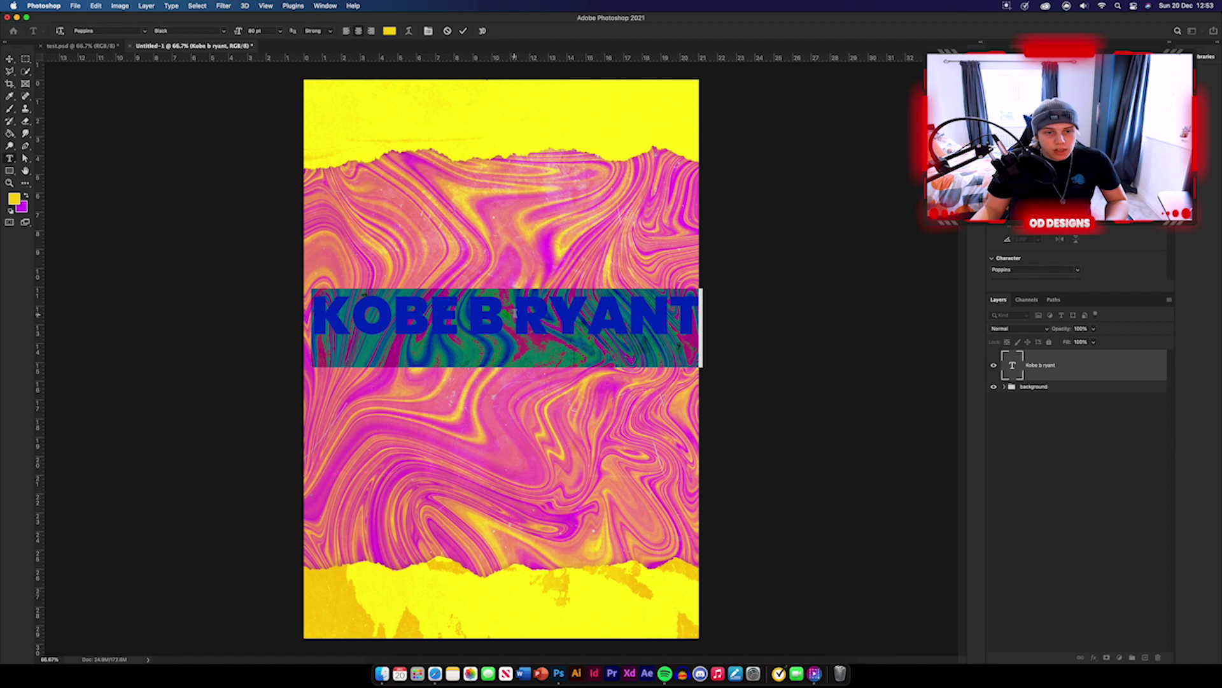
{"action": "left_click", "coordinate": [494, 318]}
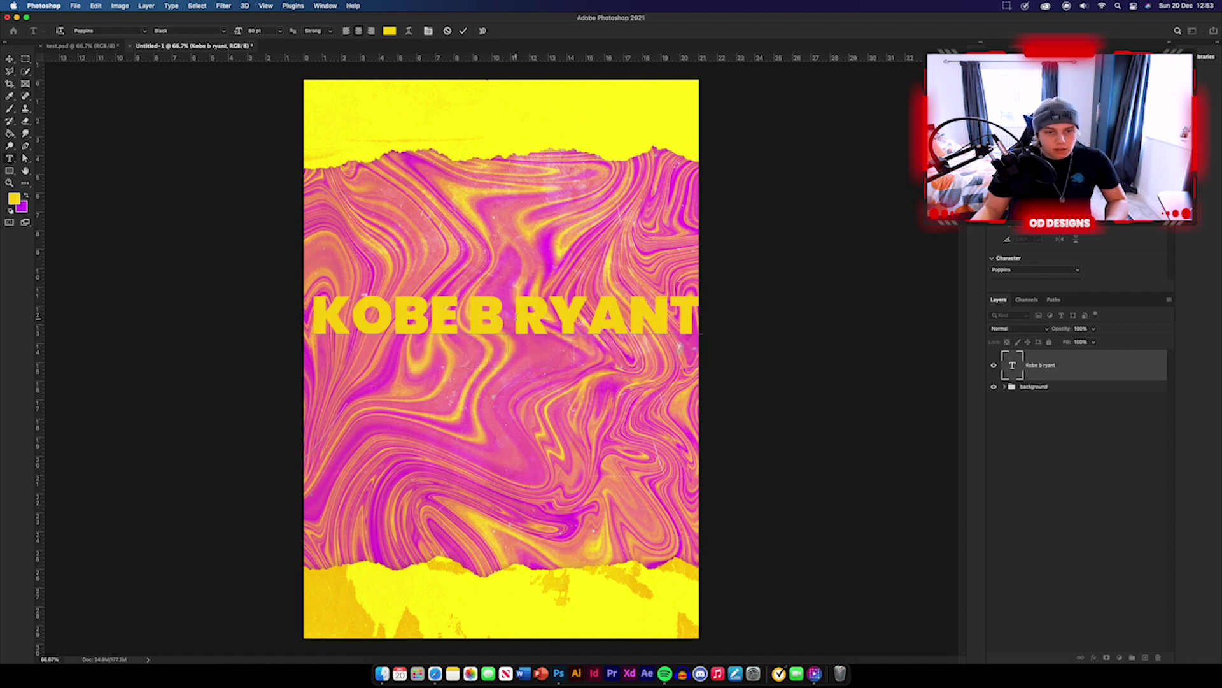
{"action": "key", "text": "Delete"}
- Change the whole KOBE BRYANT title's text color to white
{"action": "left_click_drag", "start_coordinate": [699, 316], "coordinate": [303, 297]}
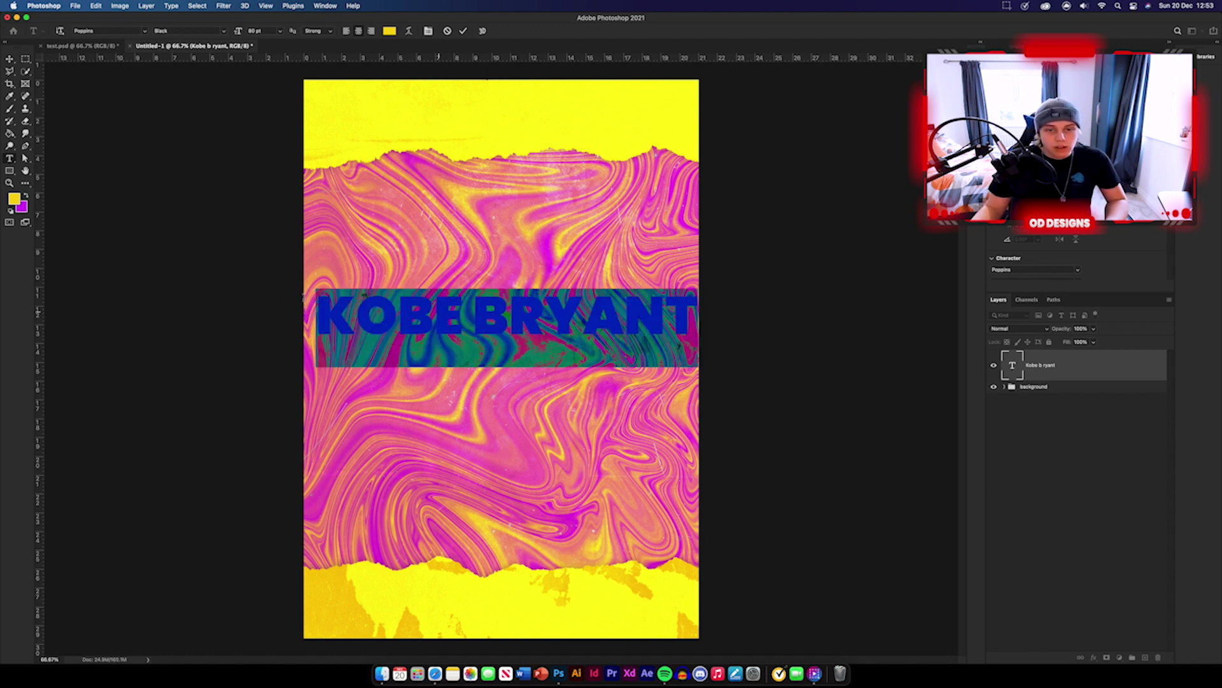
{"action": "left_click", "coordinate": [390, 31]}
{"action": "left_click_drag", "start_coordinate": [471, 226], "coordinate": [464, 204]}
{"action": "left_click", "coordinate": [679, 212]}
{"action": "left_click", "coordinate": [10, 59]}
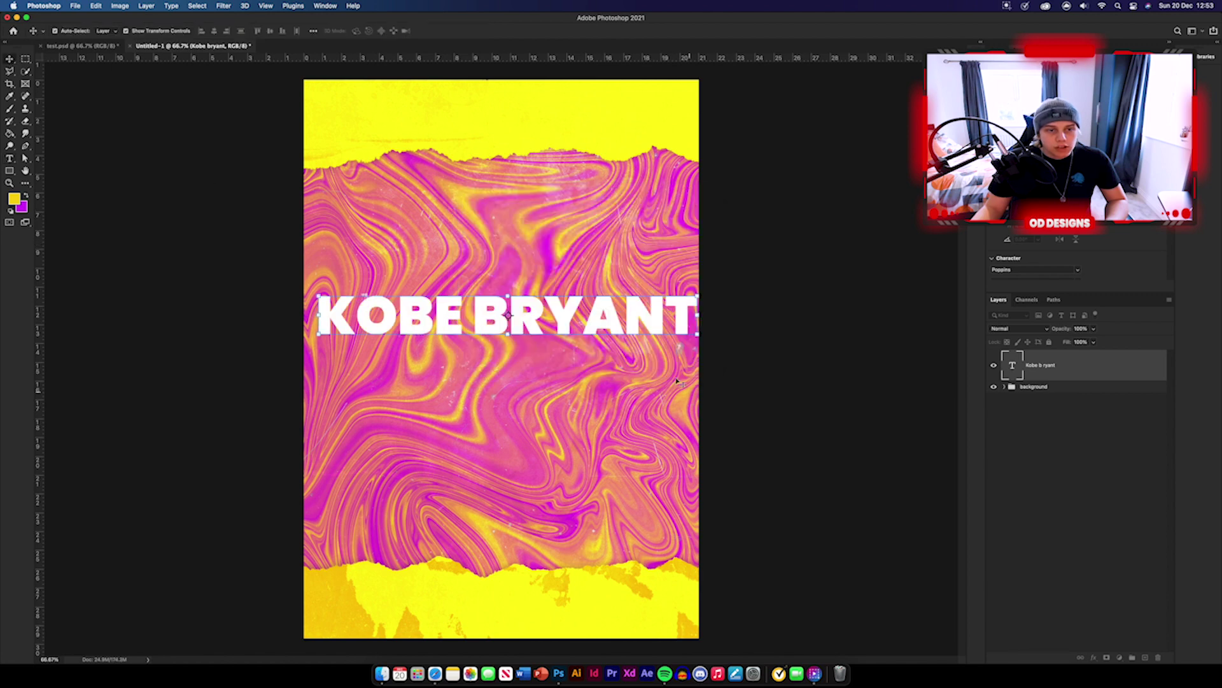
- Rotate the title 90 degrees along the poster's left edge and scale it to span the canvas height
{"action": "left_click_drag", "start_coordinate": [728, 303], "coordinate": [535, 454]}
{"action": "left_click_drag", "start_coordinate": [517, 205], "coordinate": [322, 146]}
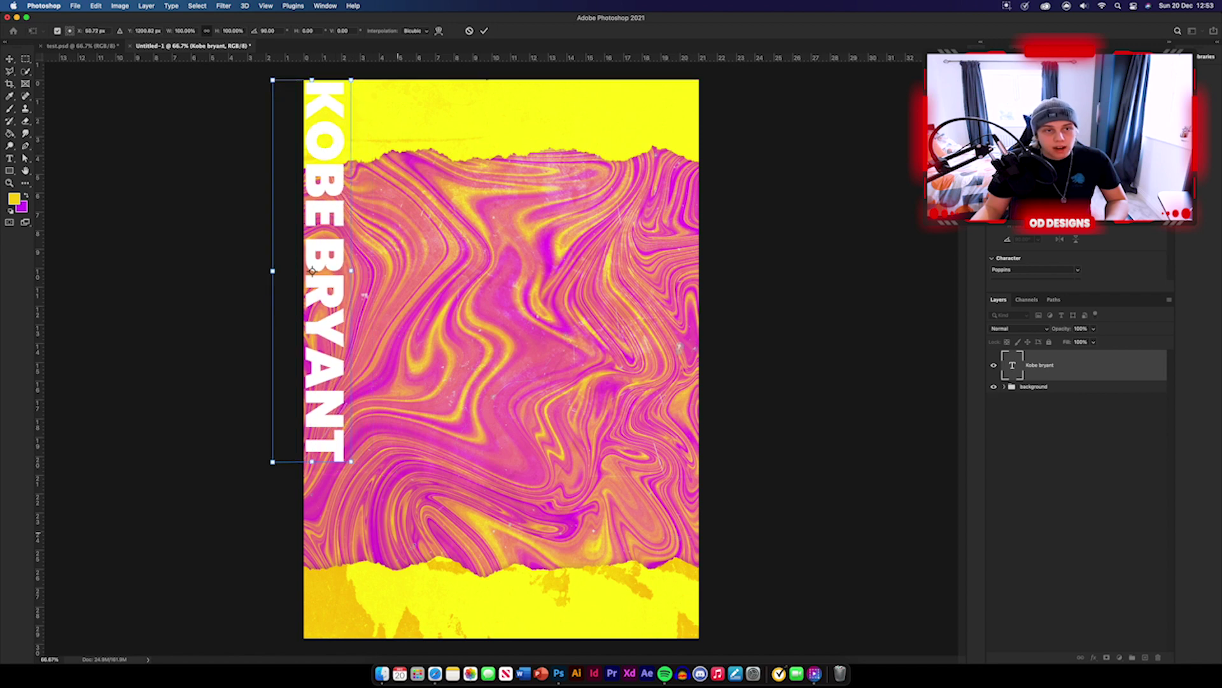
{"action": "left_click_drag", "start_coordinate": [351, 461], "coordinate": [468, 615]}
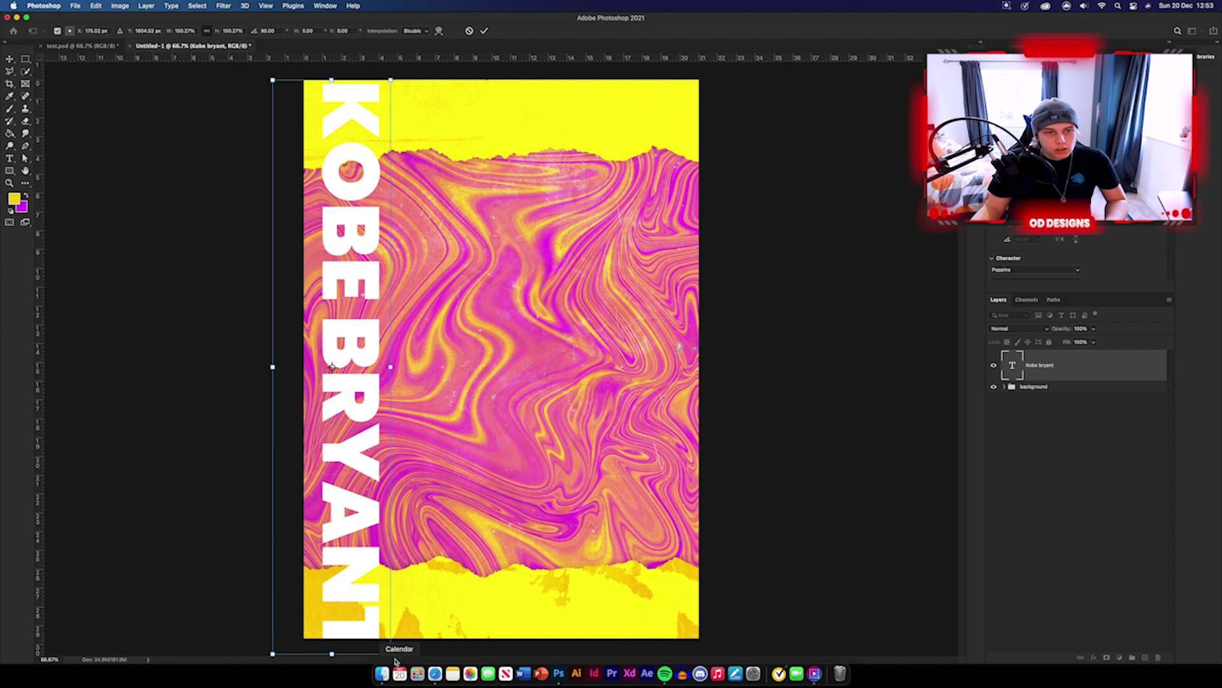
{"action": "left_click_drag", "start_coordinate": [391, 652], "coordinate": [374, 638]}
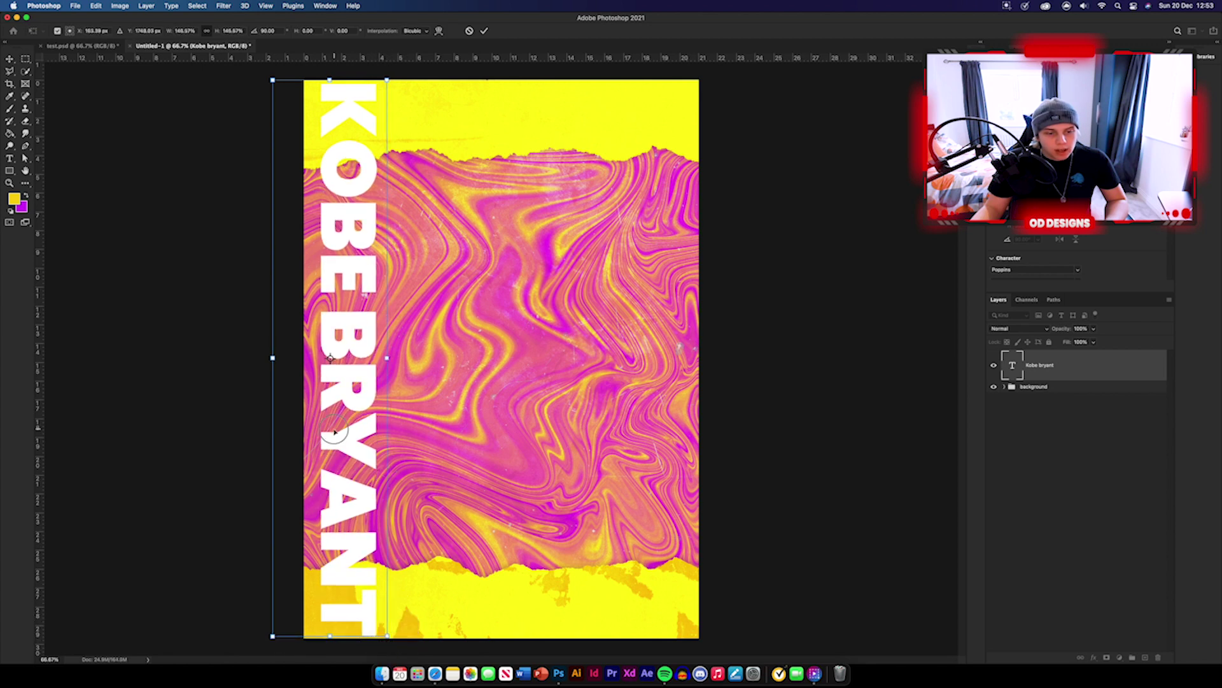
- Stretch the vertical title's letters wider, apply the transform and position it just inside the poster's left edge
{"action": "left_click_drag", "start_coordinate": [337, 433], "coordinate": [322, 433]}
{"action": "left_click_drag", "start_coordinate": [373, 358], "coordinate": [414, 359]}
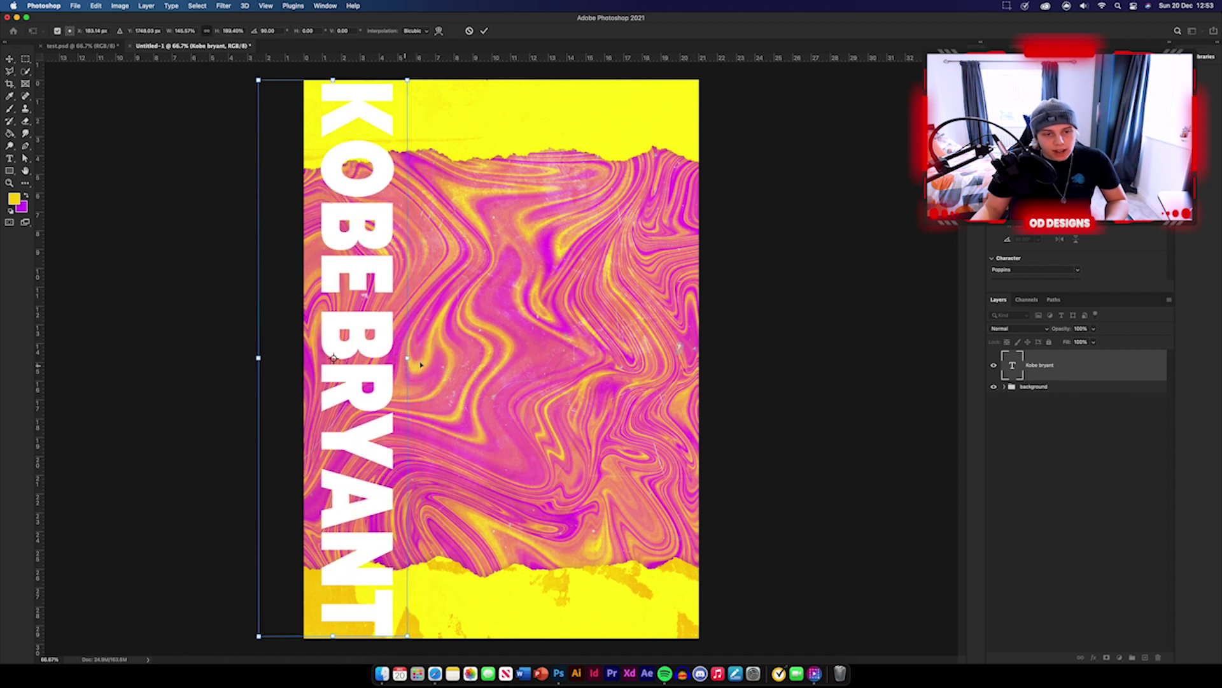
{"action": "left_click", "coordinate": [483, 31]}
{"action": "left_click_drag", "start_coordinate": [386, 275], "coordinate": [373, 276]}
{"action": "left_click", "coordinate": [823, 371]}
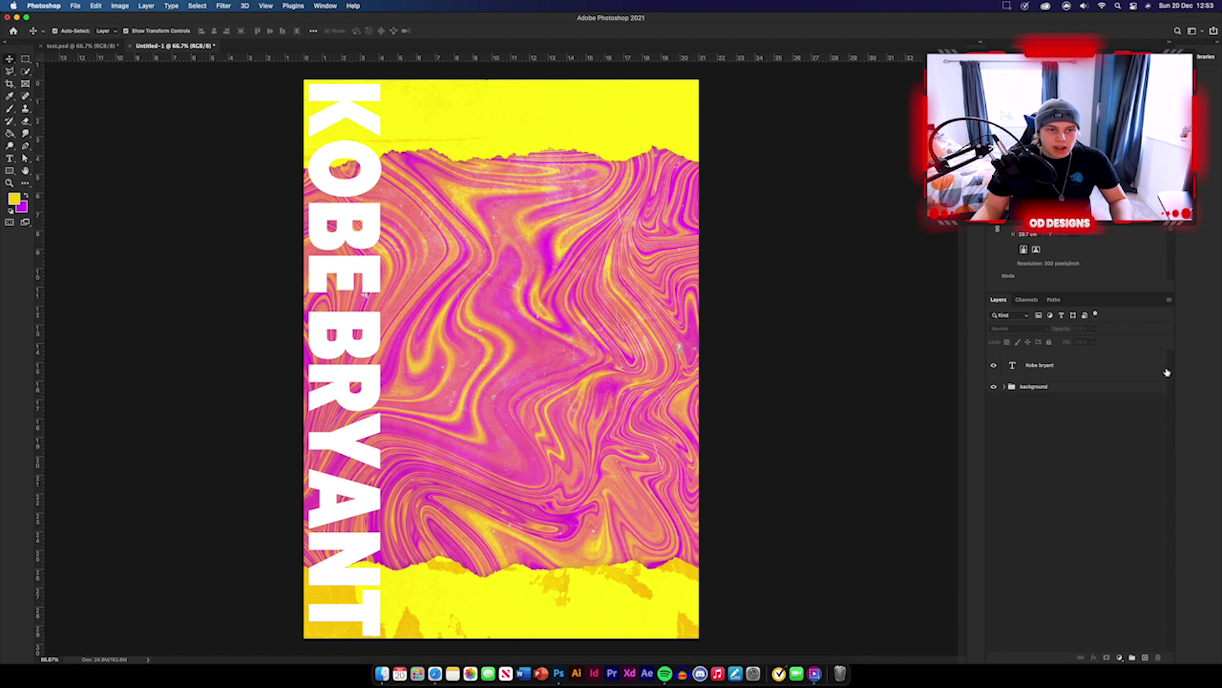
- Reduce the KOBE BRYANT text layer's fill to 0%
{"action": "left_click", "coordinate": [1119, 386]}
{"action": "left_click", "coordinate": [1113, 364]}
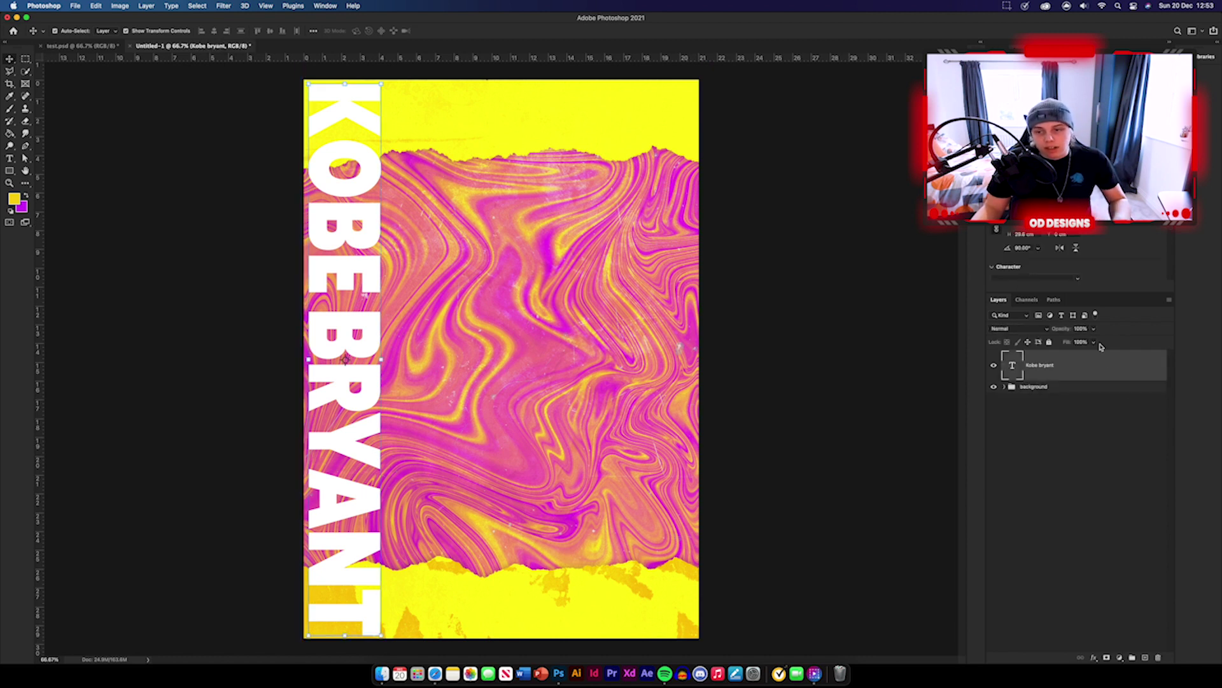
{"action": "left_click_drag", "start_coordinate": [1070, 343], "coordinate": [947, 343]}
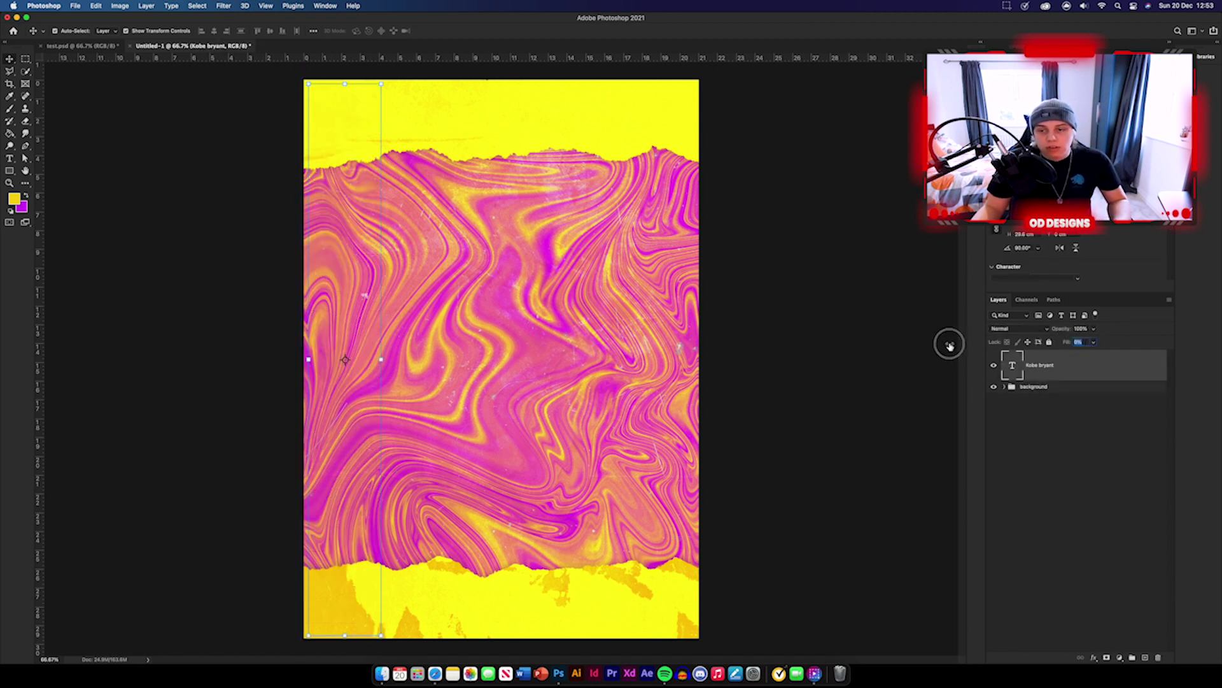
- Outline the vertical KOBE BRYANT title with a thin white stroke layer effect, leaving drop shadow off
{"action": "double_click", "coordinate": [1091, 366]}
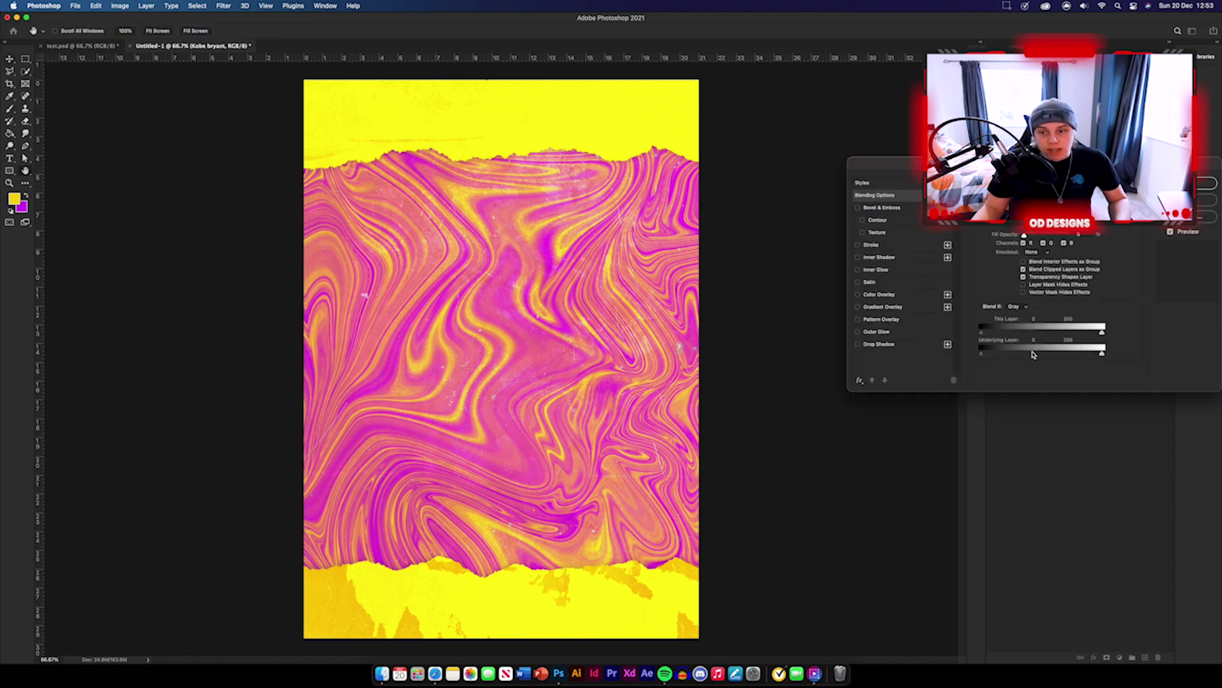
{"action": "left_click", "coordinate": [909, 346]}
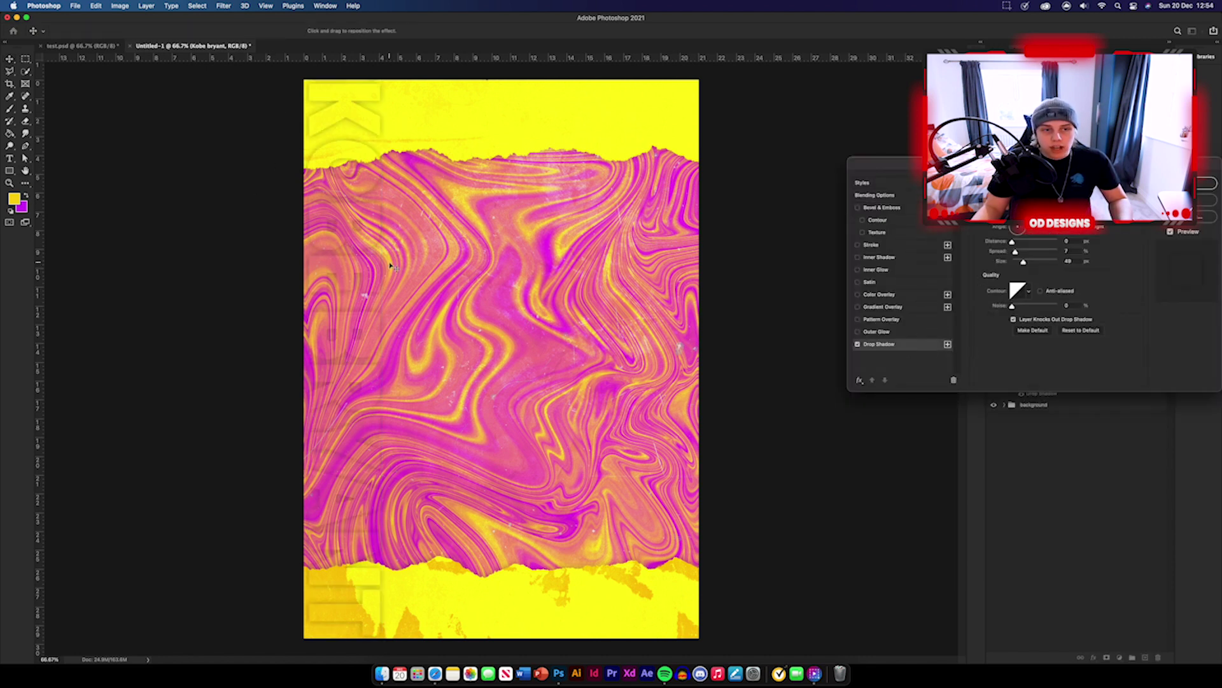
{"action": "left_click", "coordinate": [872, 246]}
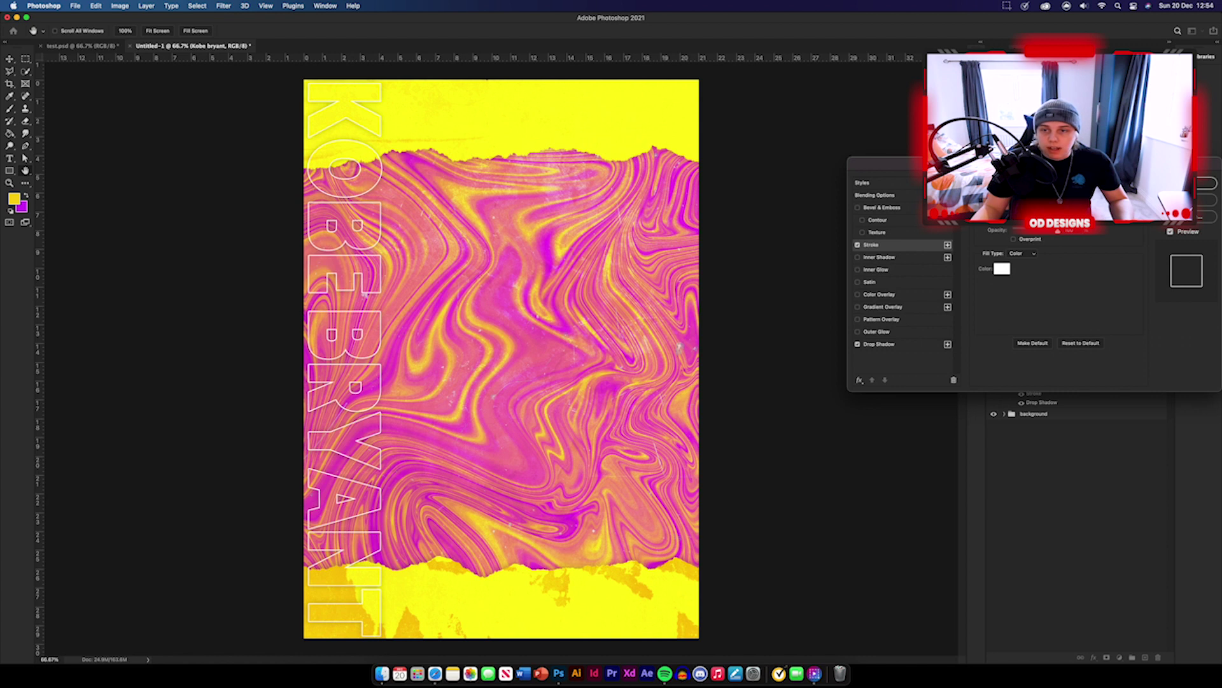
{"action": "left_click_drag", "start_coordinate": [1016, 198], "coordinate": [1015, 198]}
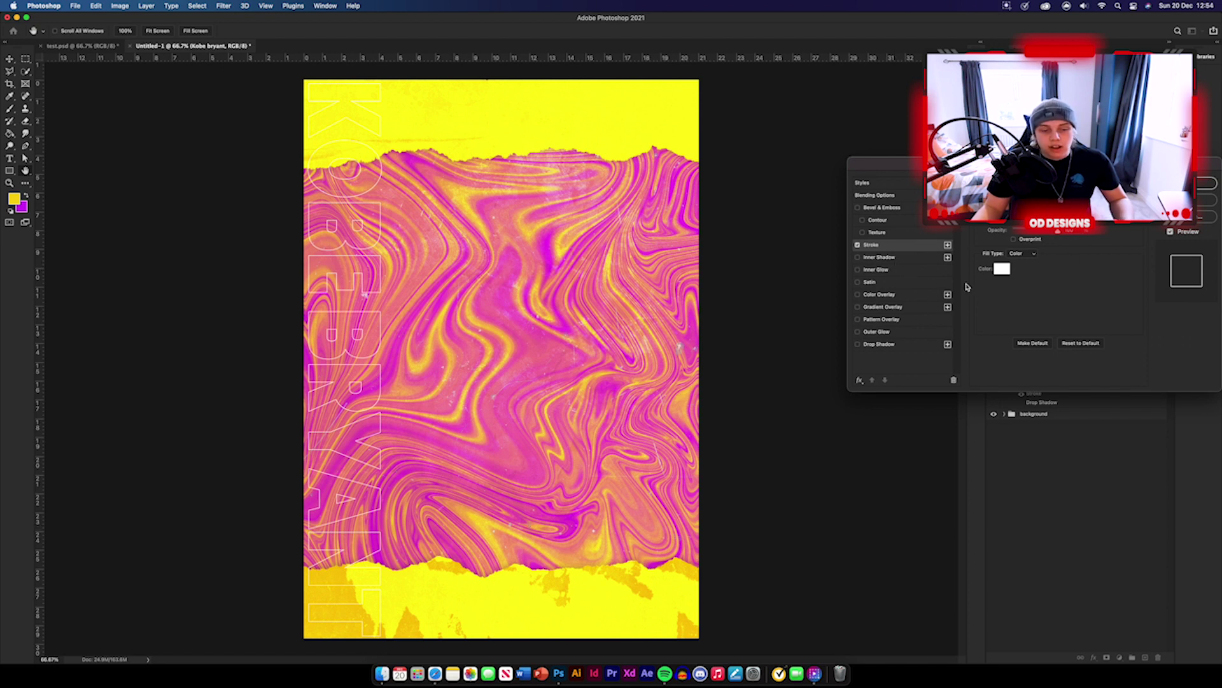
{"action": "left_click_drag", "start_coordinate": [1014, 198], "coordinate": [1015, 198]}
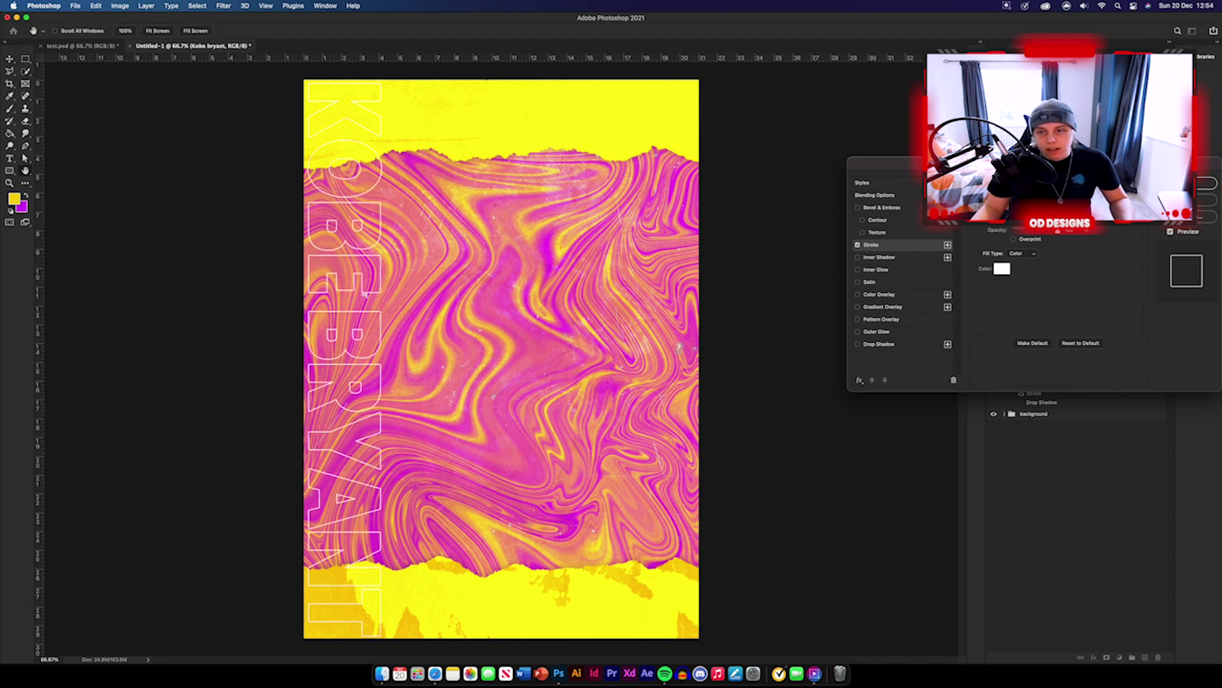
{"action": "left_click", "coordinate": [1212, 184]}
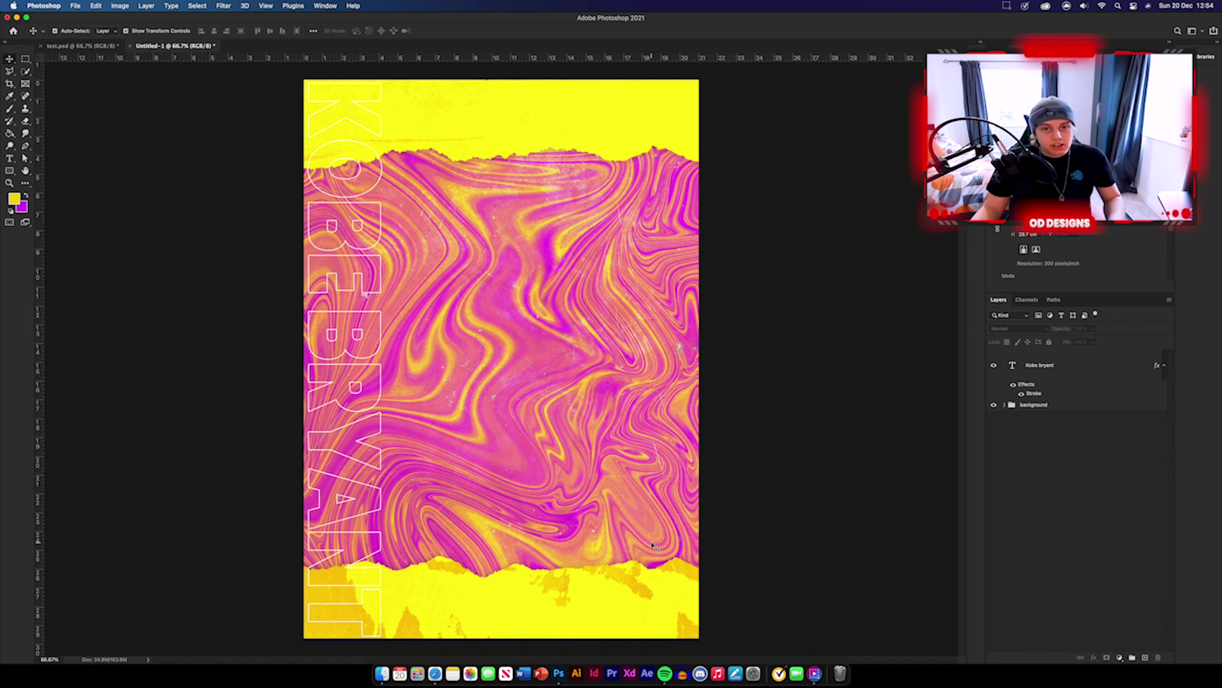
- Add a white text number 8, enlarge it, and place it near the poster's upper-right corner
{"action": "key", "text": "t"}
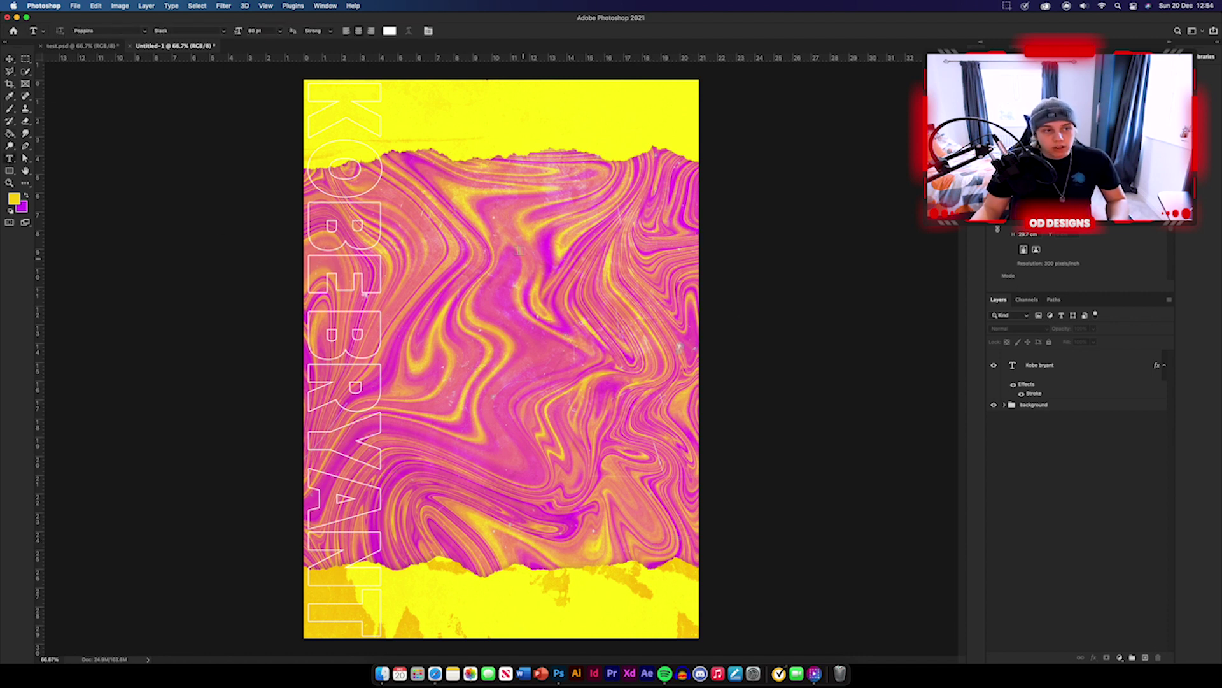
{"action": "left_click", "coordinate": [511, 219]}
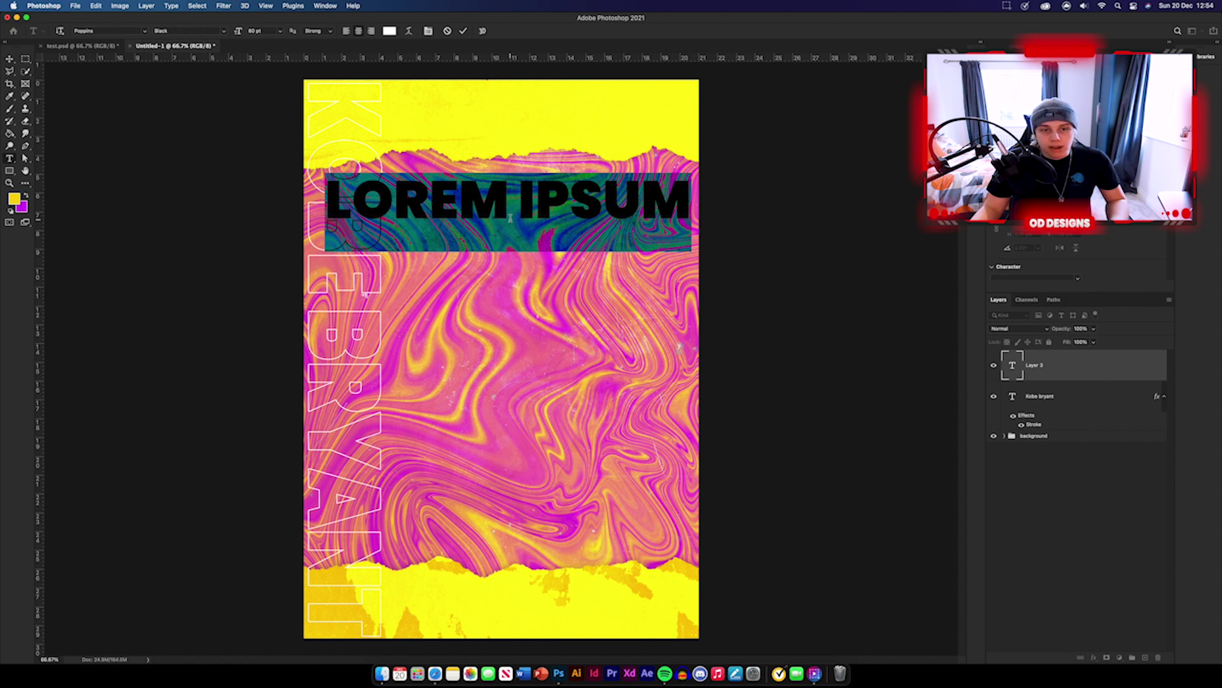
{"action": "type", "text": "8"}
{"action": "left_click", "coordinate": [10, 60]}
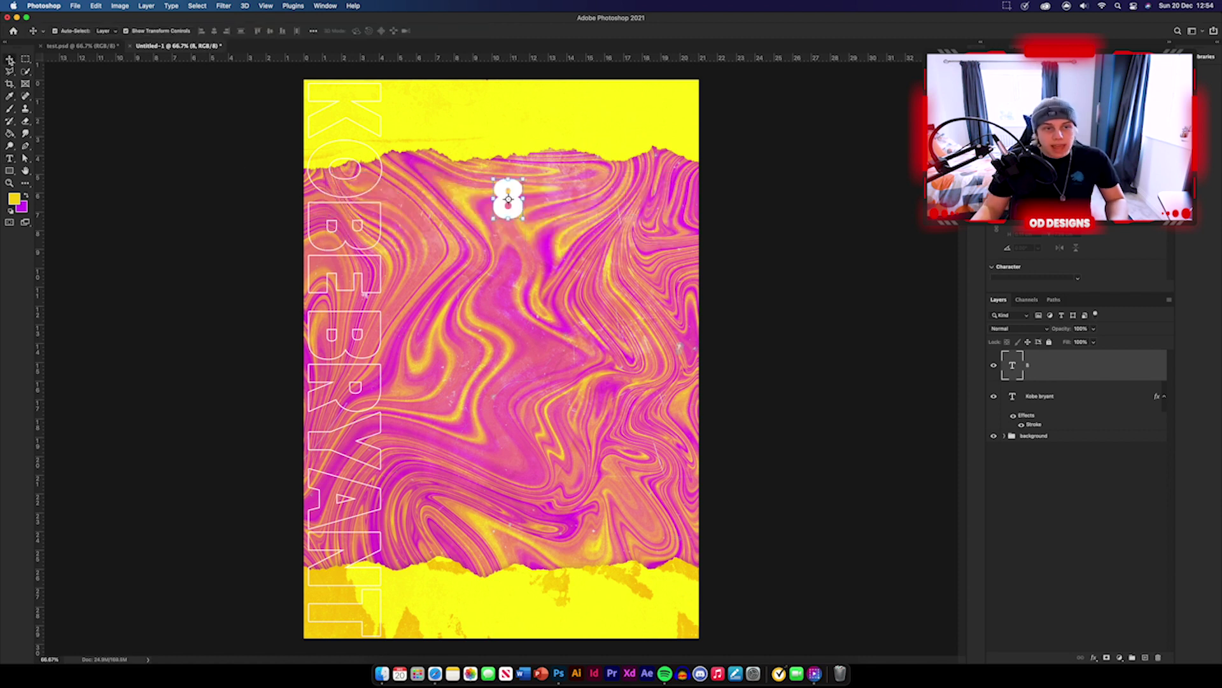
{"action": "left_click_drag", "start_coordinate": [523, 219], "coordinate": [622, 402]}
{"action": "left_click", "coordinate": [811, 225]}
{"action": "left_click_drag", "start_coordinate": [571, 235], "coordinate": [643, 140]}
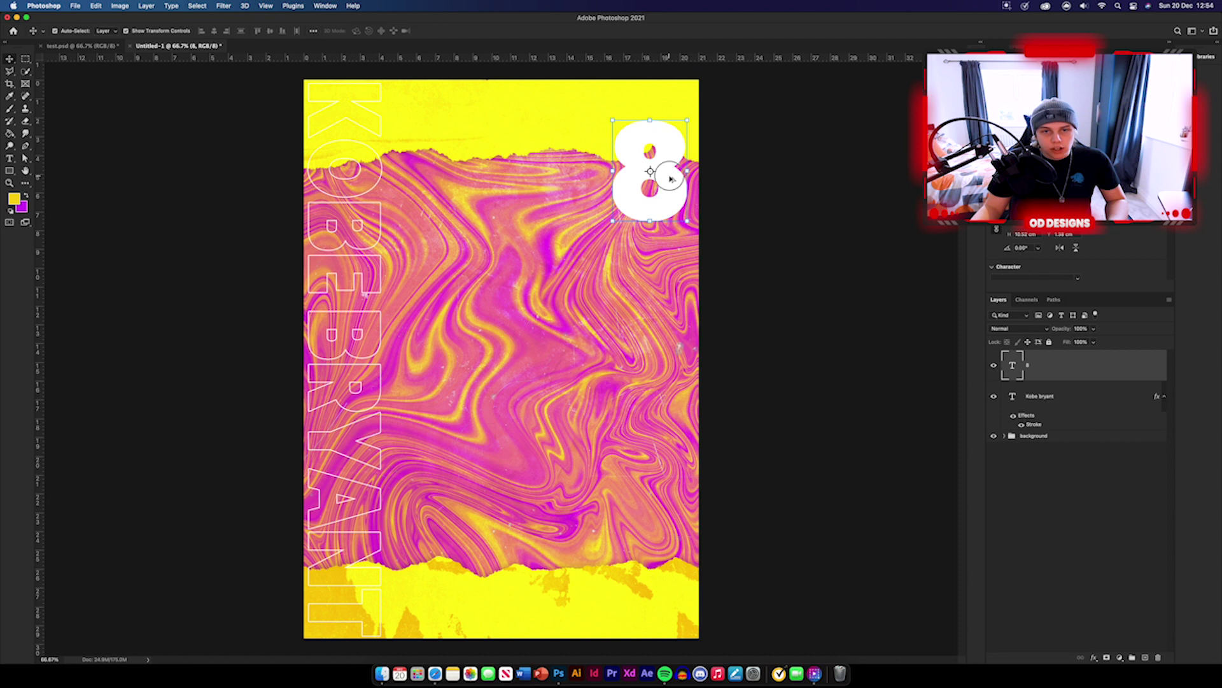
- Duplicate the 8 twice straight down into a column of three and nudge the top one to even the spacing
{"action": "left_click_drag", "start_coordinate": [670, 178], "coordinate": [667, 381]}
{"action": "left_click", "coordinate": [752, 355]}
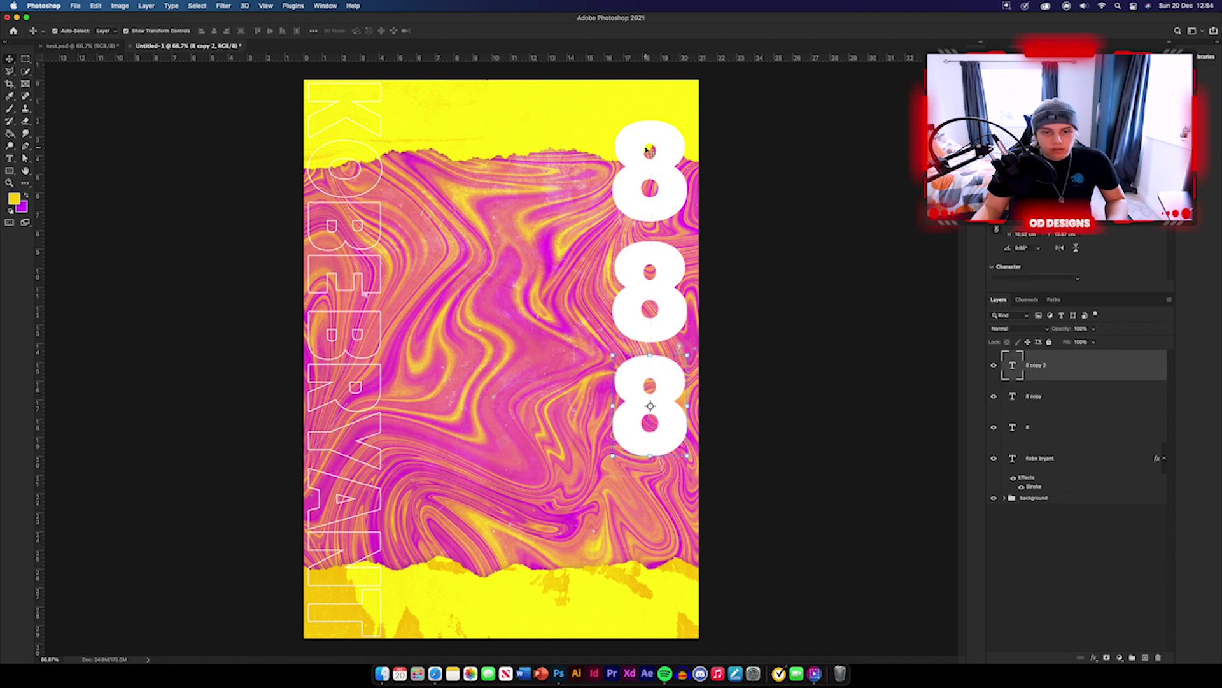
{"action": "left_click_drag", "start_coordinate": [648, 150], "coordinate": [649, 157]}
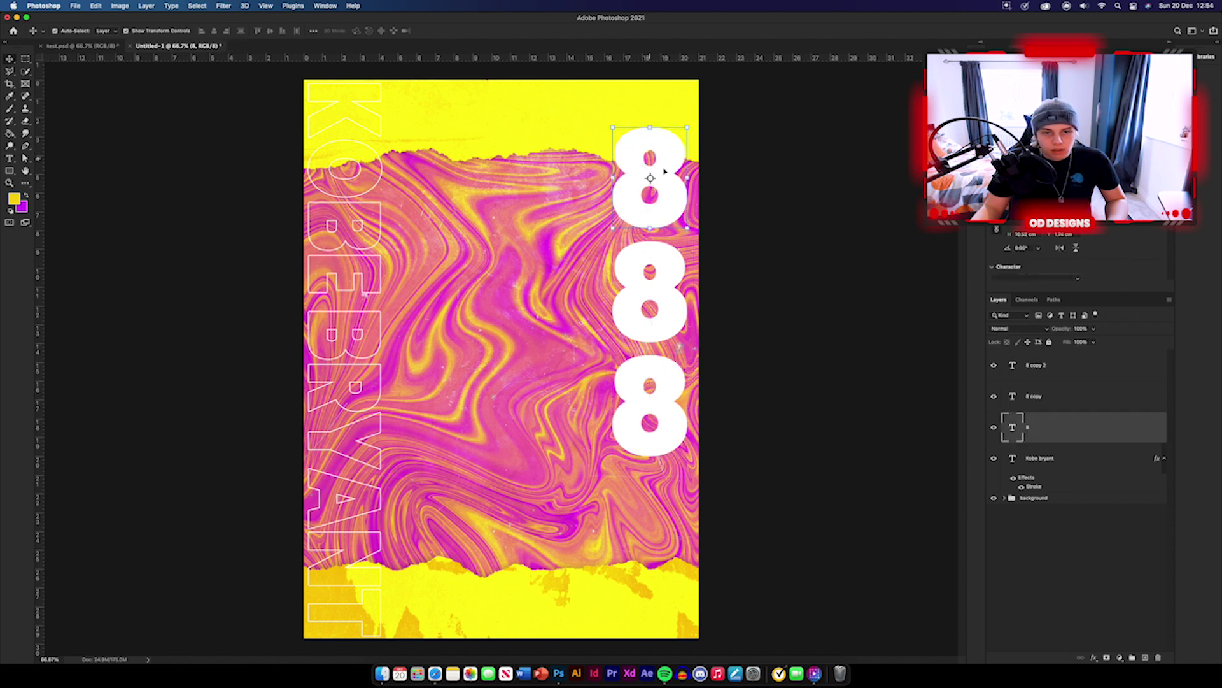
- Group the three number layers and name the group 8
{"action": "left_click", "coordinate": [1082, 365], "text": "shift"}
{"action": "left_click", "coordinate": [1132, 657]}
{"action": "left_click", "coordinate": [1027, 356]}
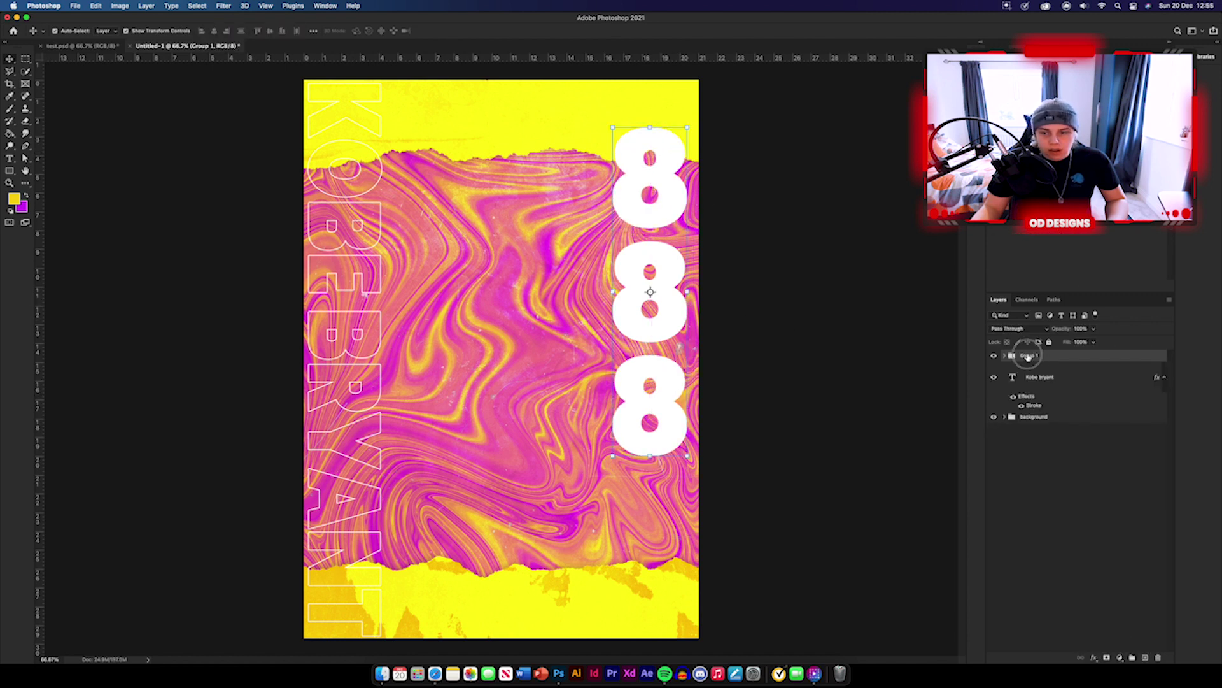
{"action": "double_click", "coordinate": [1027, 357]}
{"action": "type", "text": "8"}
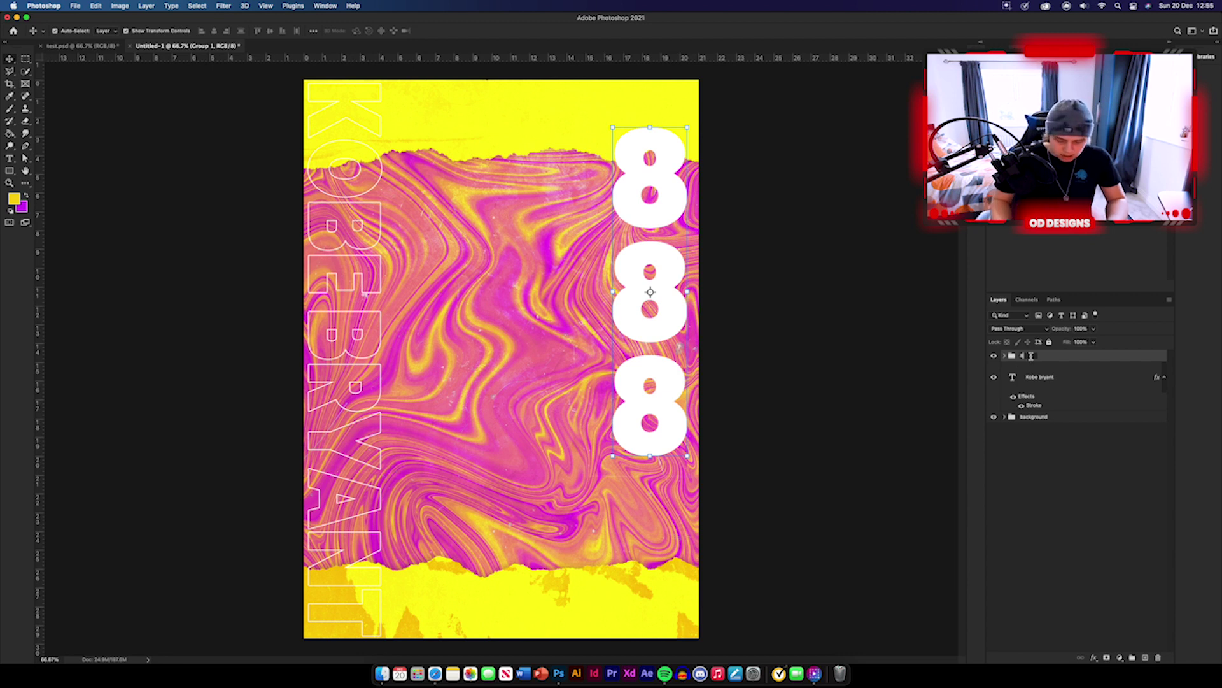
{"action": "key", "text": "Return"}
- Reduce the 8 group's fill to 0% and add a white stroke effect to outline the numbers
{"action": "key", "text": "shift+0"}
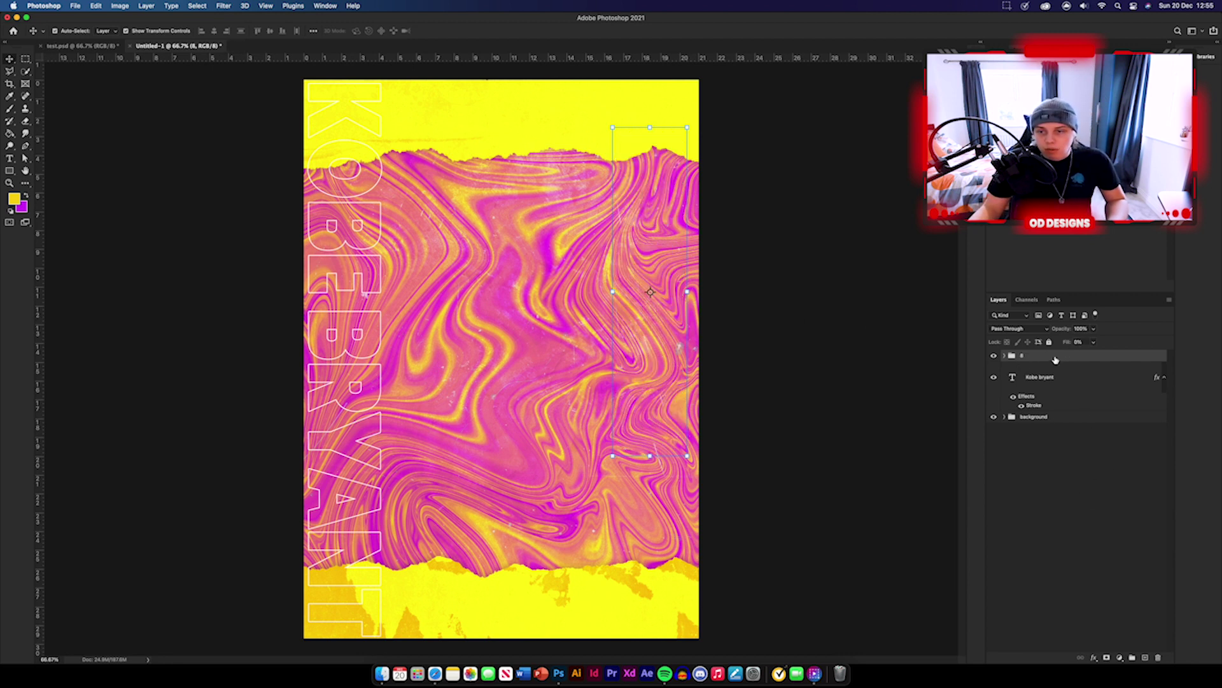
{"action": "double_click", "coordinate": [1061, 360]}
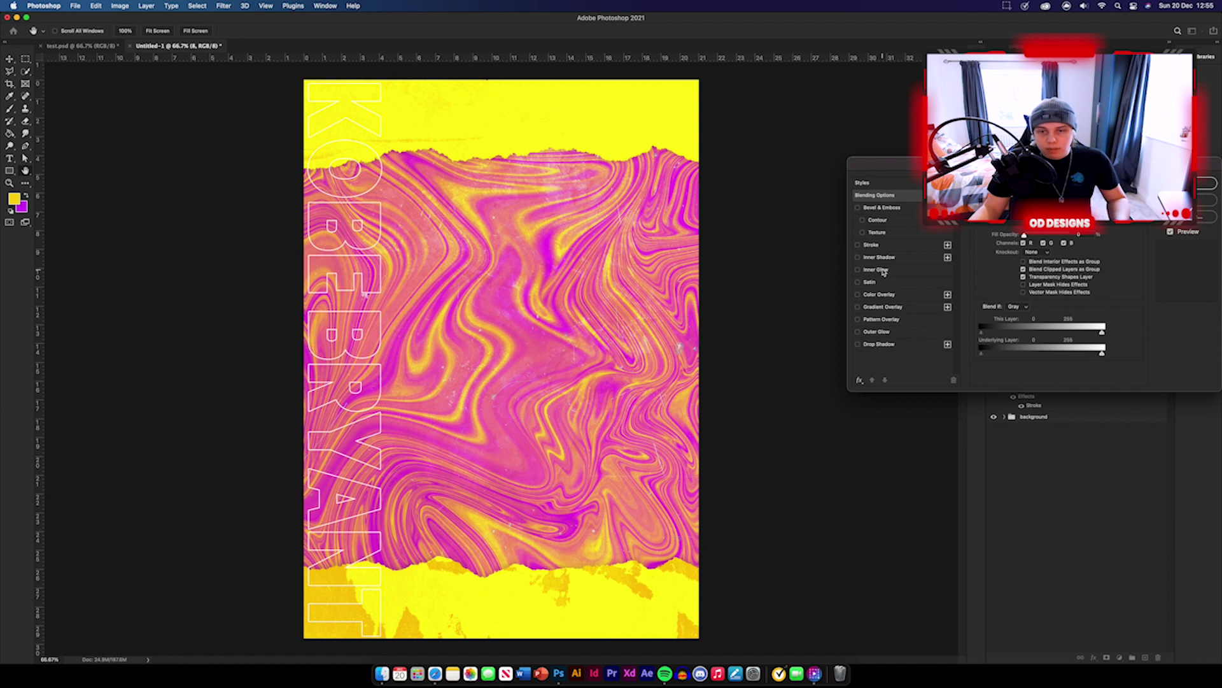
{"action": "left_click", "coordinate": [878, 245]}
{"action": "left_click", "coordinate": [1200, 189]}
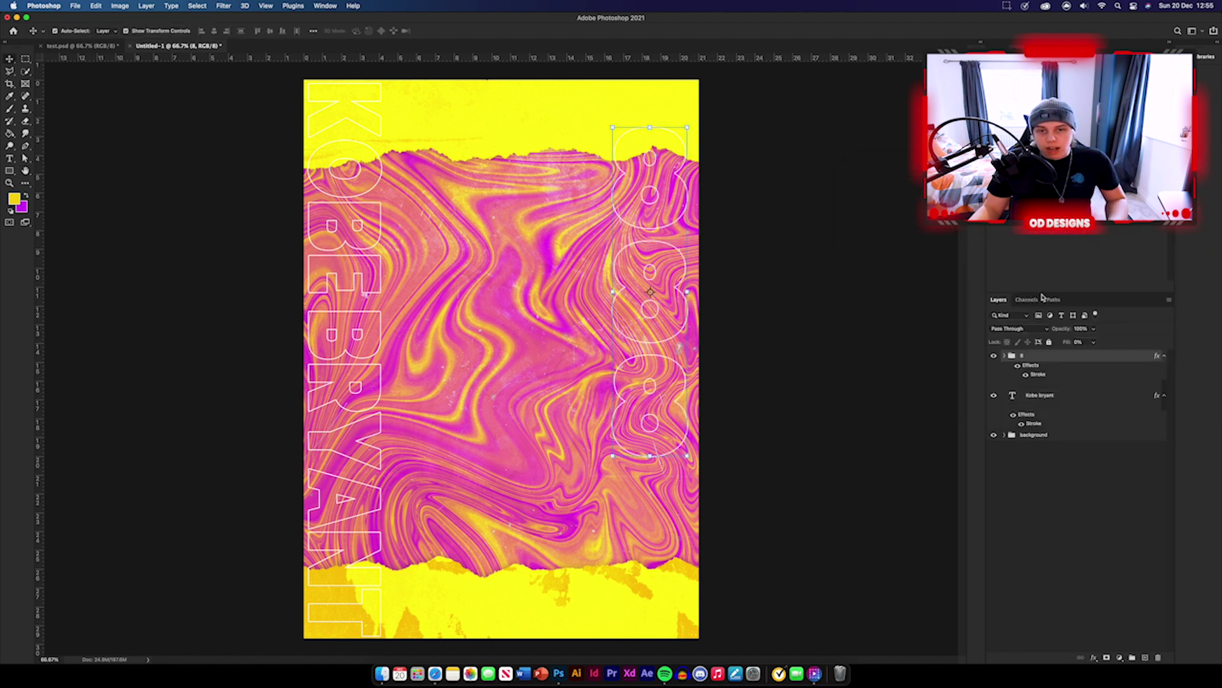
- Move the column of outlined 8s down to the poster's vertical middle and apply the transform
{"action": "key", "text": "super+t"}
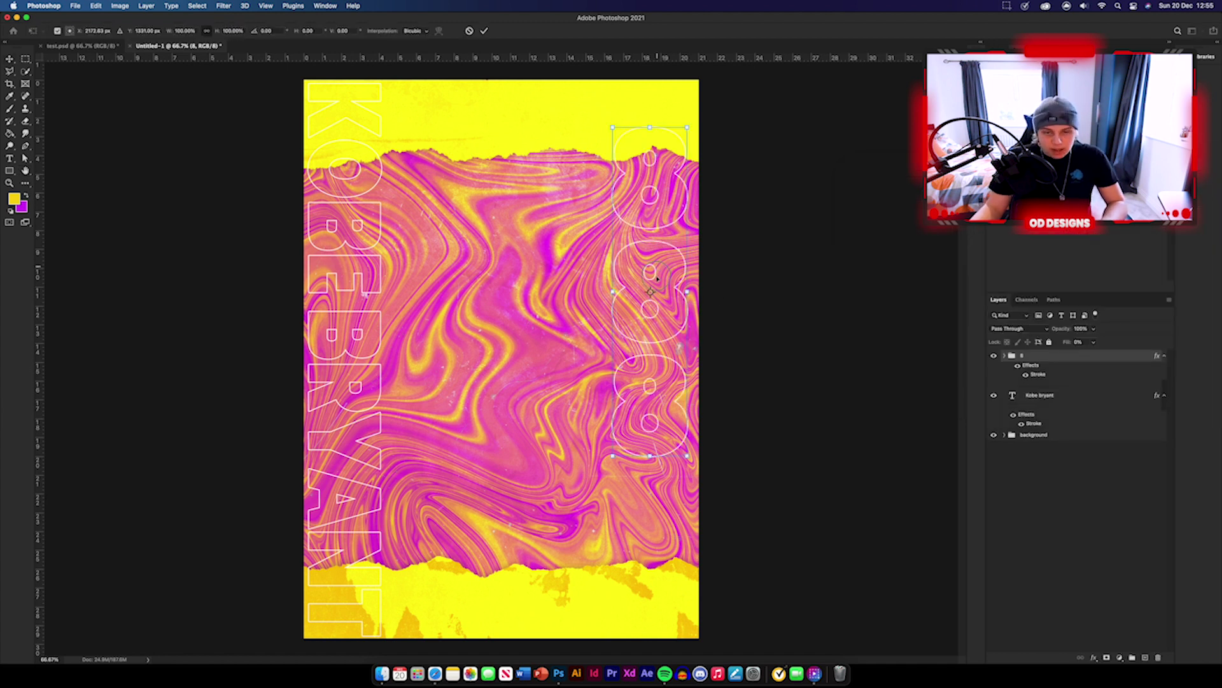
{"action": "left_click_drag", "start_coordinate": [659, 274], "coordinate": [661, 320]}
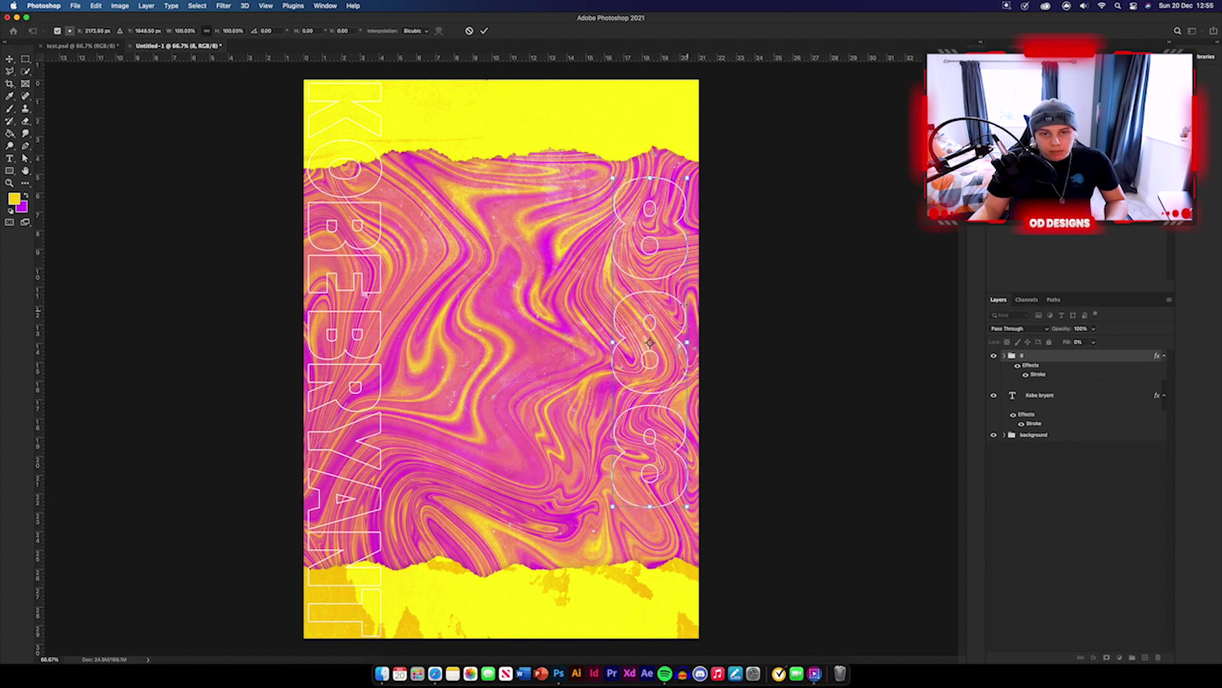
{"action": "left_click", "coordinate": [484, 31]}
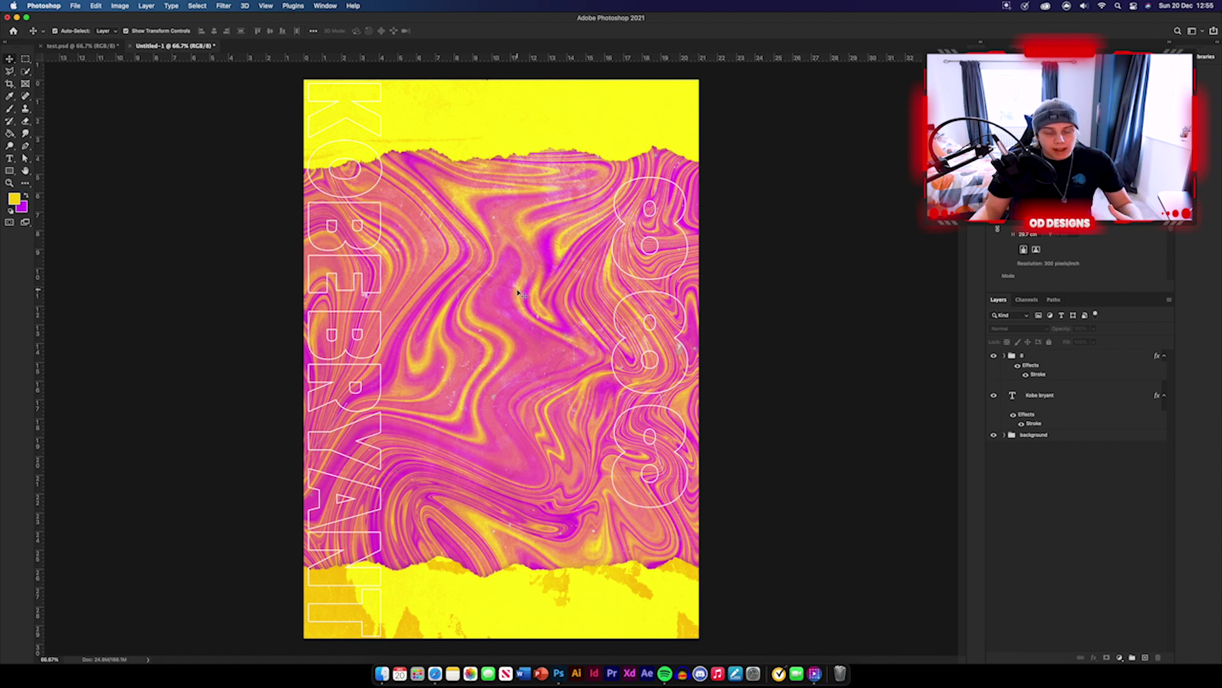
- Lock the 8 group and the vertical Kobe Bryant text layer
{"action": "left_click", "coordinate": [9, 158]}
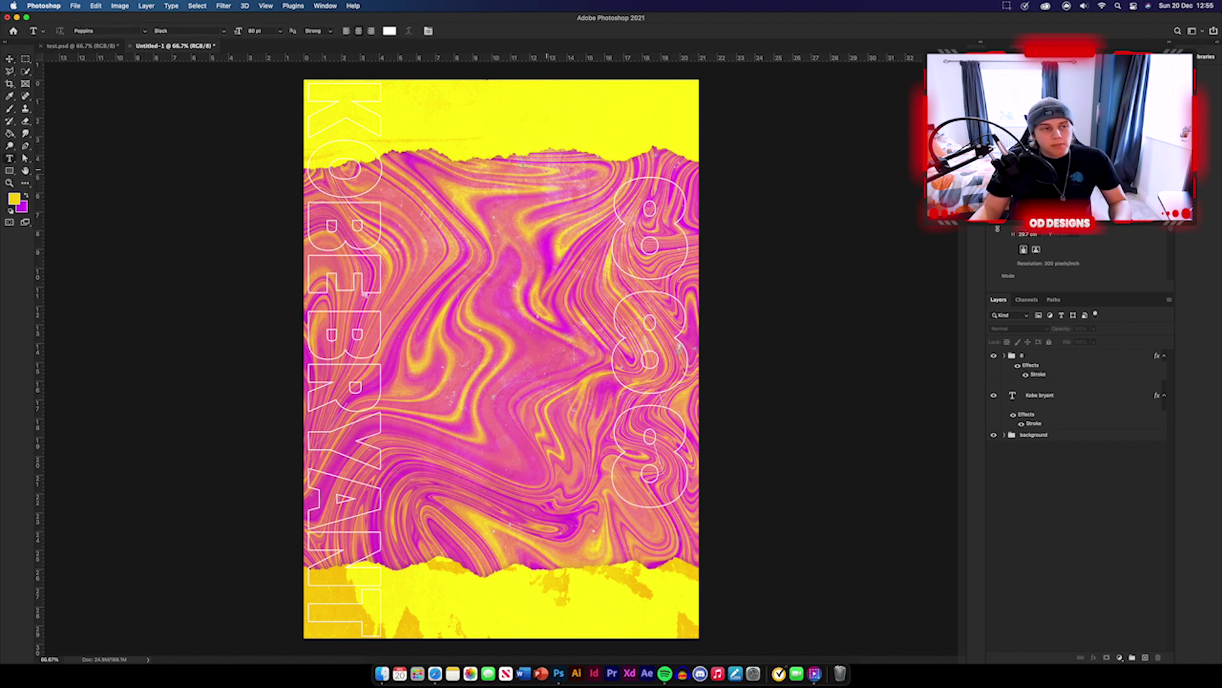
{"action": "left_click", "coordinate": [1128, 362]}
{"action": "left_click", "coordinate": [1049, 342]}
{"action": "left_click", "coordinate": [1118, 390]}
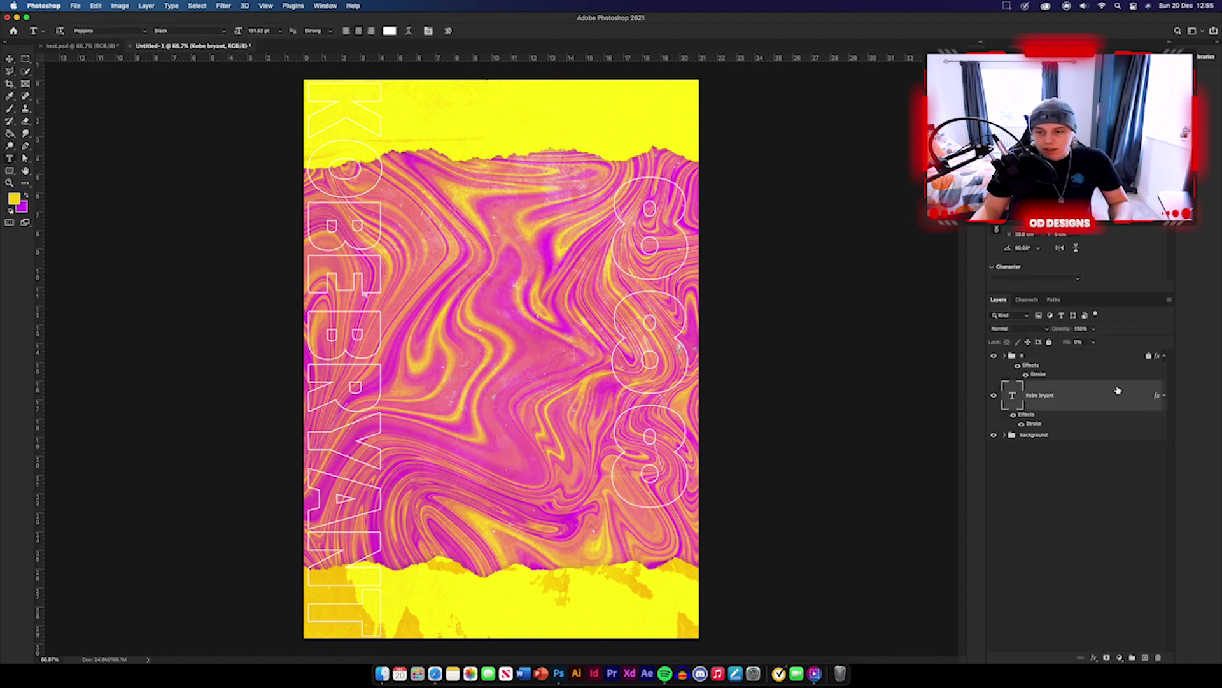
{"action": "left_click", "coordinate": [1050, 342]}
- Add a new horizontal white text line reading KOBE BRYANT across the poster's top yellow strip
{"action": "left_click", "coordinate": [412, 126]}
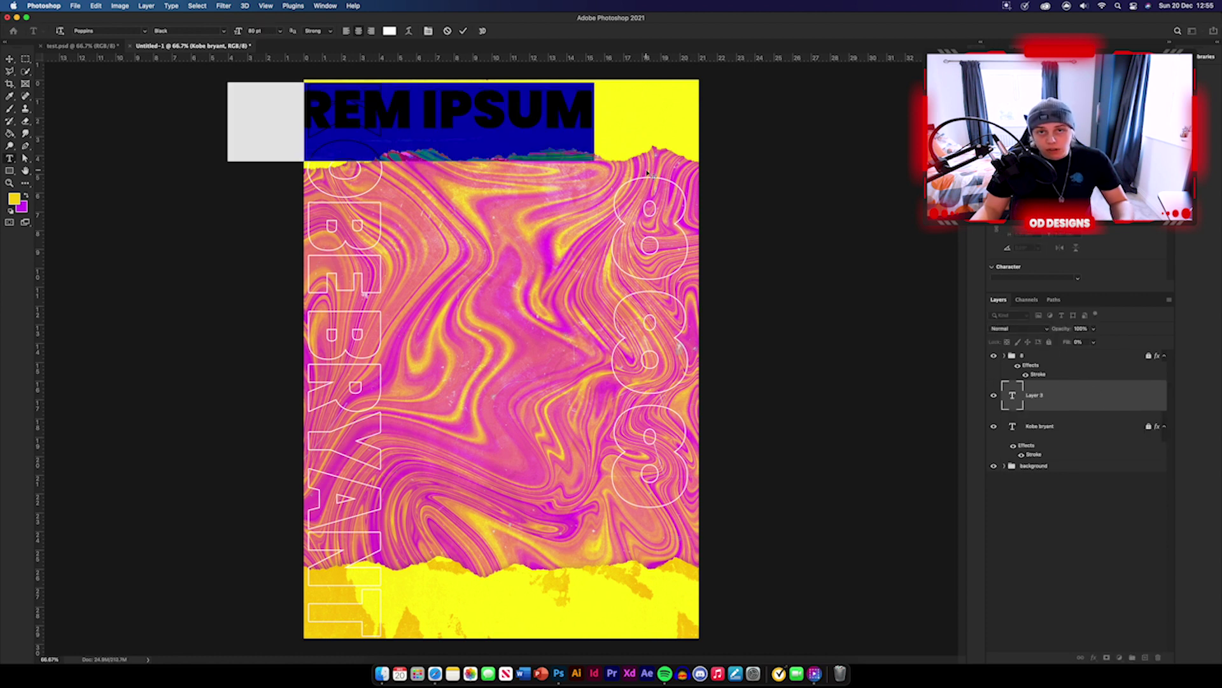
{"action": "type", "text": "KO"}
{"action": "type", "text": "BRYANT"}
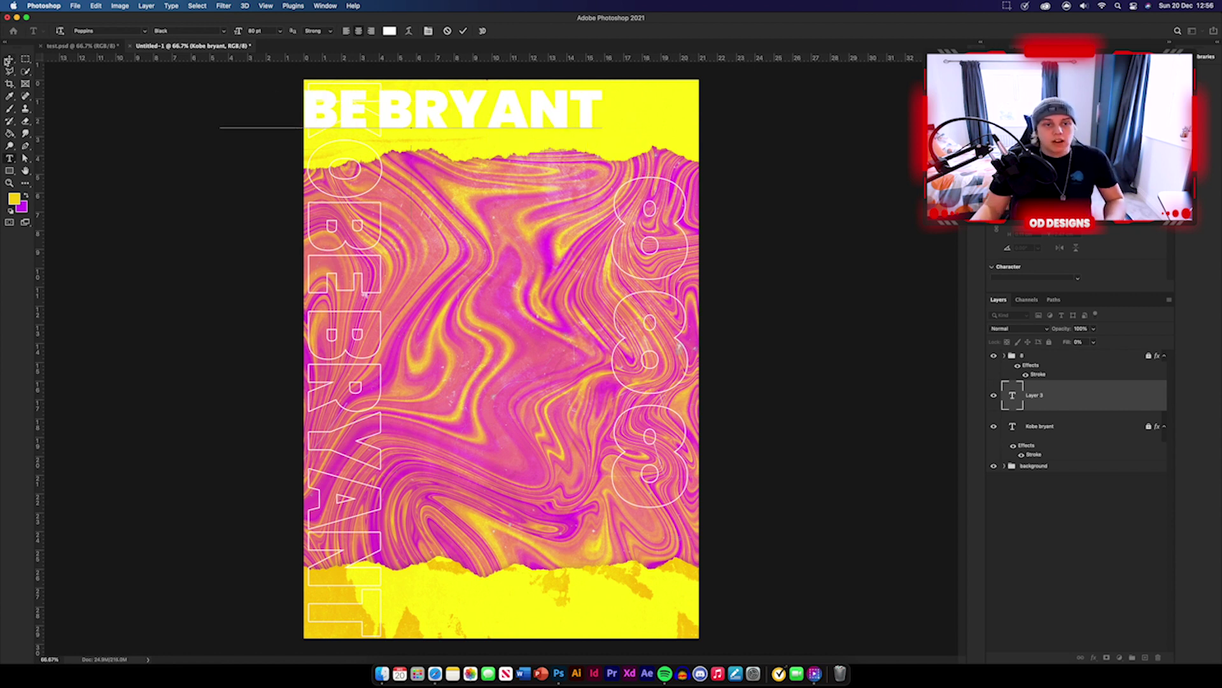
{"action": "left_click", "coordinate": [10, 59]}
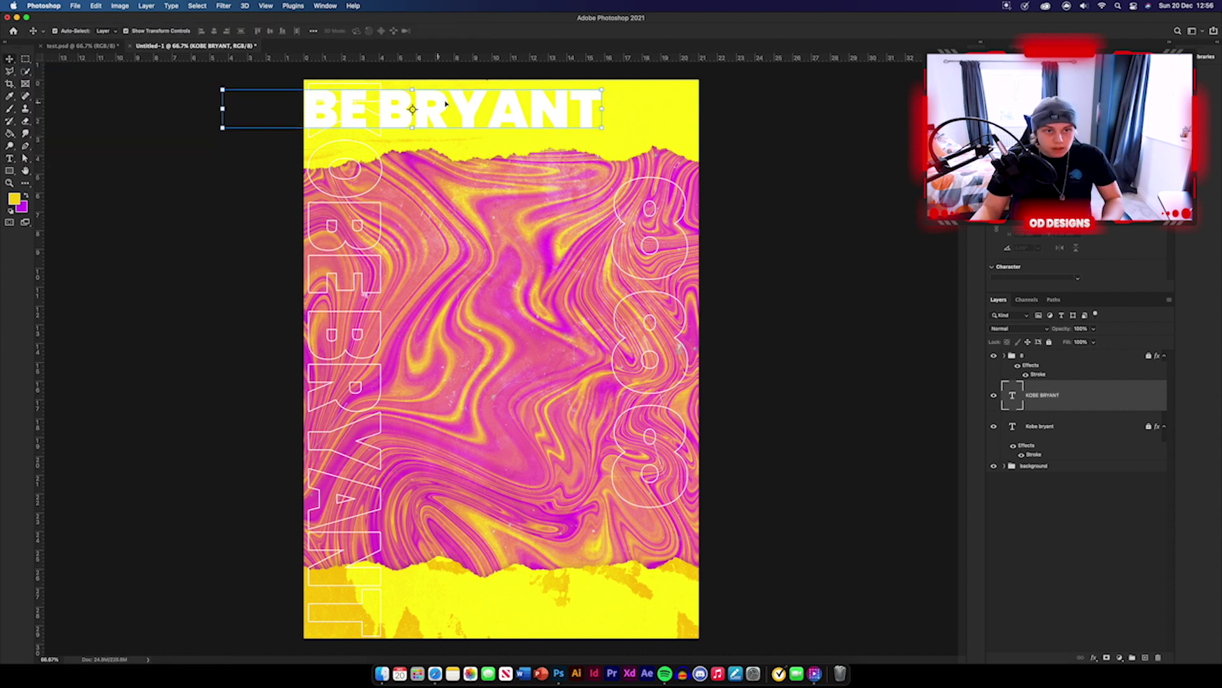
- Scale the horizontal KOBE BRYANT text down to about 31% and place it at the left of the top yellow strip
{"action": "left_click_drag", "start_coordinate": [446, 106], "coordinate": [551, 127]}
{"action": "key", "text": "super+equal"}
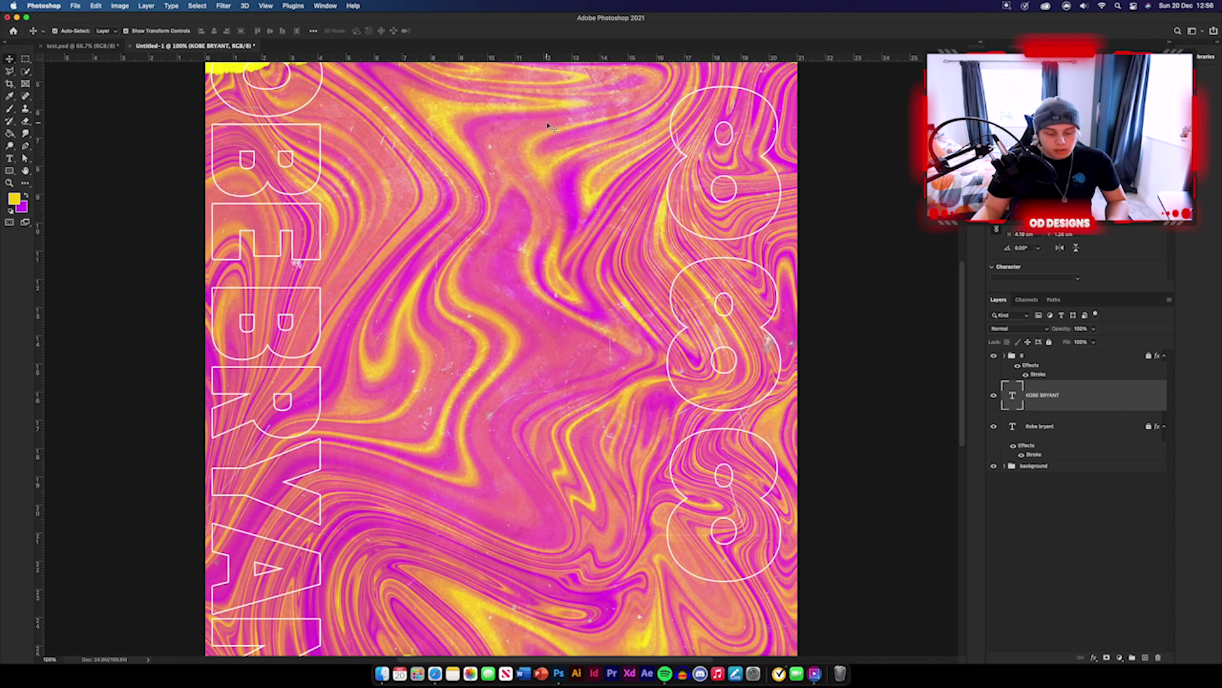
{"action": "scroll", "coordinate": [874, 327], "scroll_direction": "up", "scroll_amount": 5}
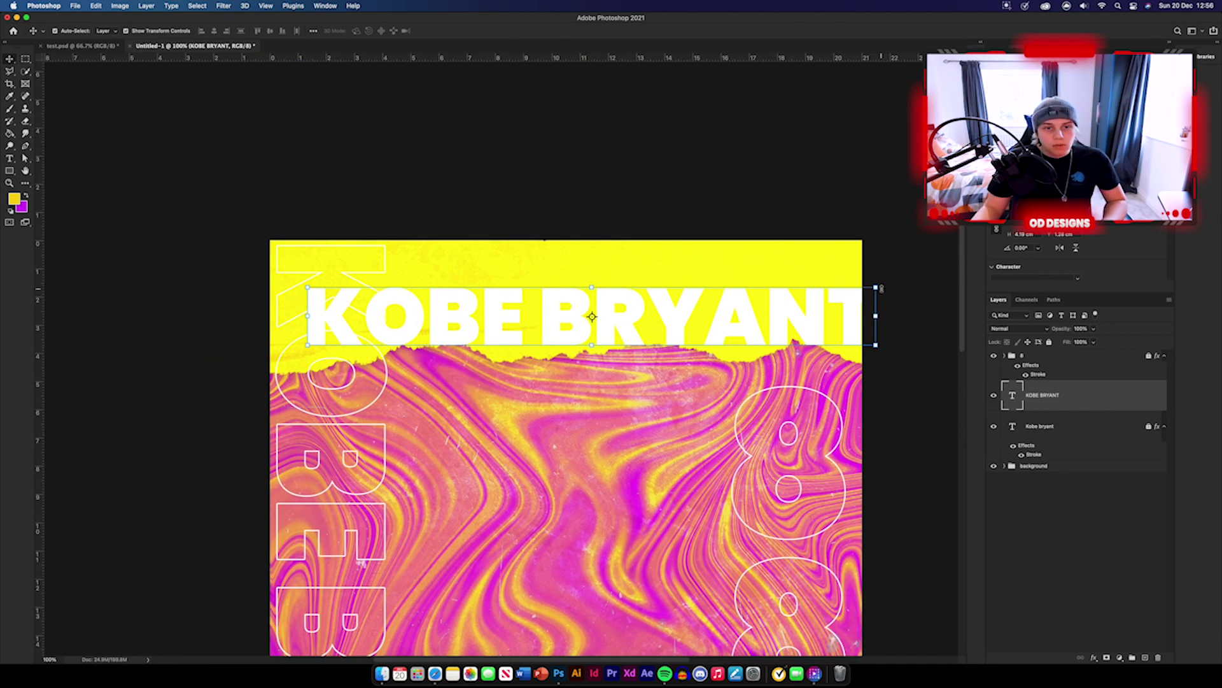
{"action": "left_click_drag", "start_coordinate": [882, 288], "coordinate": [439, 295]}
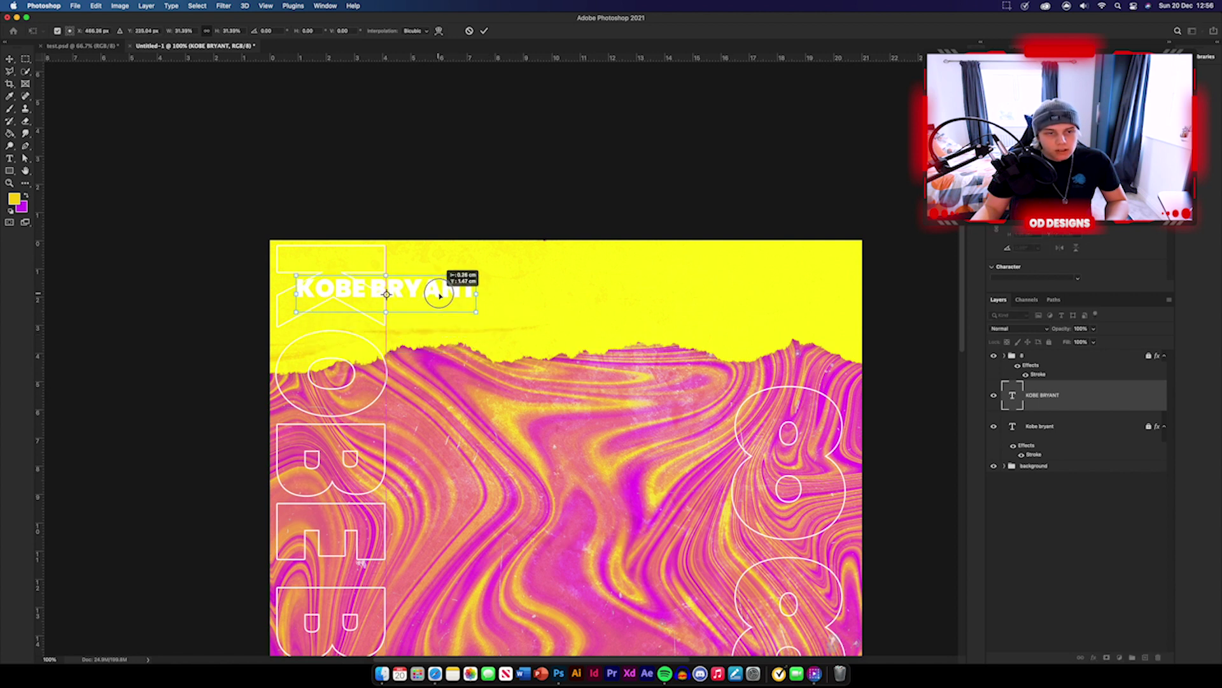
{"action": "left_click", "coordinate": [487, 31]}
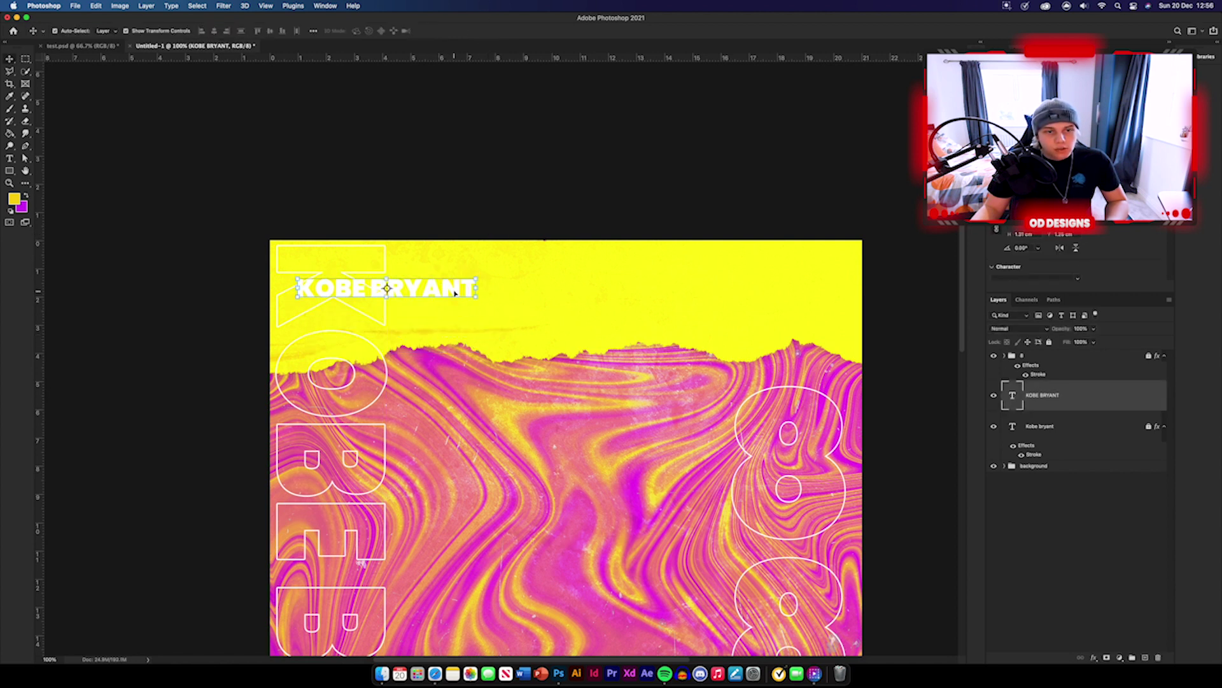
- Duplicate the small KOBE BRYANT text twice into a row of three and shift the row slightly left
{"action": "left_click_drag", "start_coordinate": [452, 291], "coordinate": [829, 287]}
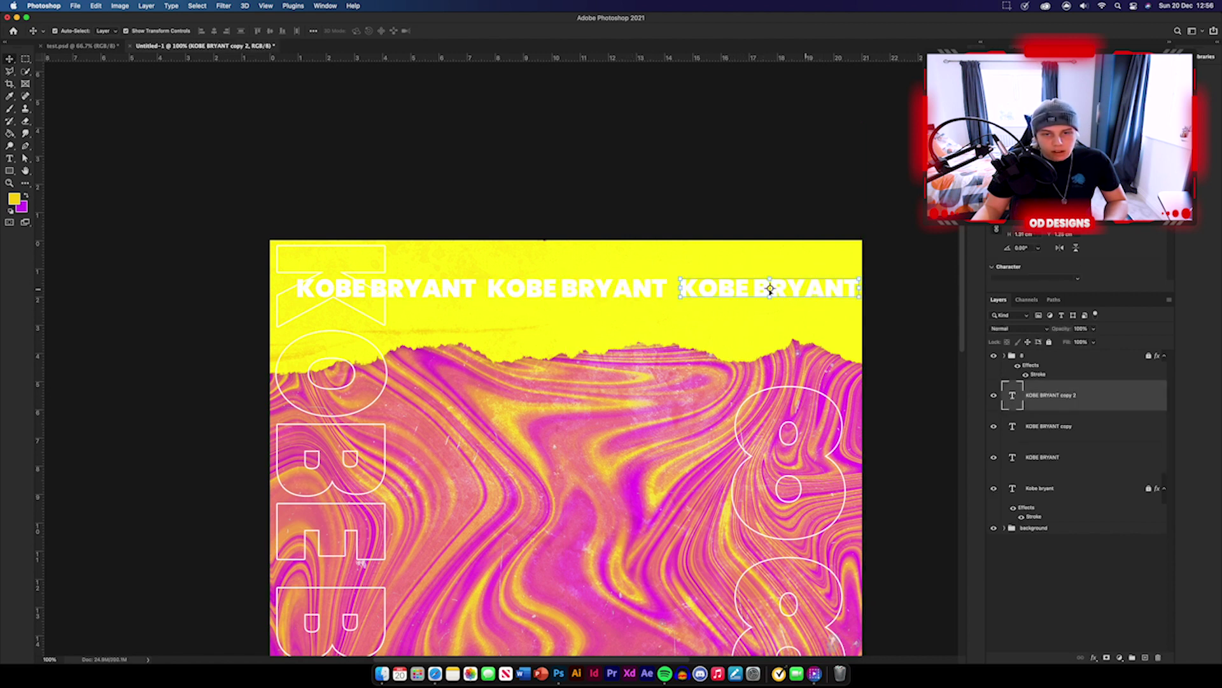
{"action": "left_click", "coordinate": [591, 292], "text": "shift"}
{"action": "left_click", "coordinate": [432, 290], "text": "shift"}
{"action": "left_click_drag", "start_coordinate": [445, 298], "coordinate": [433, 296]}
{"action": "left_click", "coordinate": [567, 176]}
- Move the three small KOBE BRYANT text layers above the 8 group in the layer stack
{"action": "left_click", "coordinate": [1119, 396]}
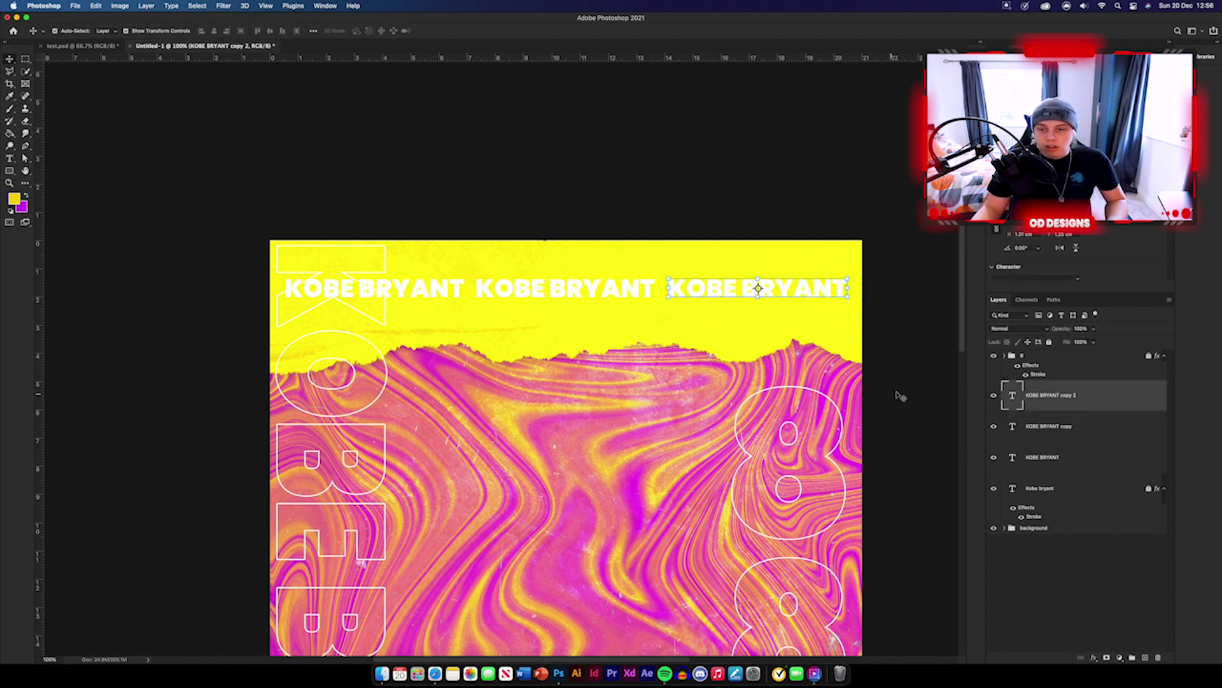
{"action": "left_click", "coordinate": [921, 385]}
{"action": "left_click", "coordinate": [1106, 396]}
{"action": "left_click", "coordinate": [1098, 459], "text": "shift"}
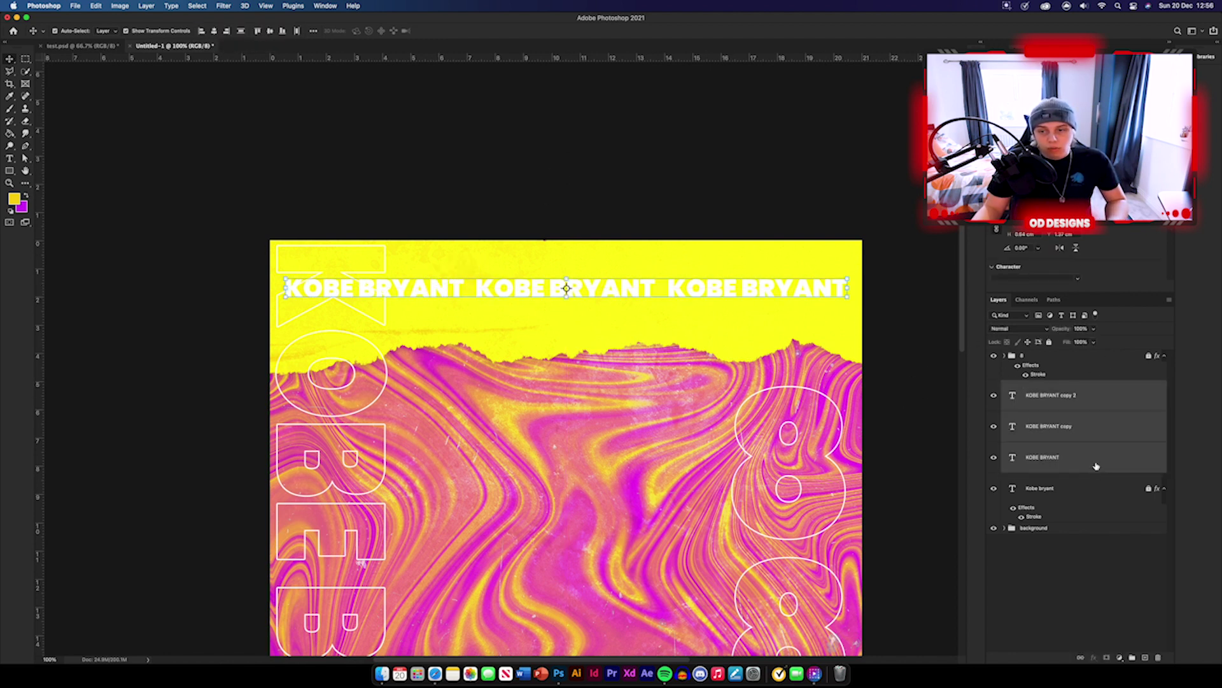
{"action": "left_click_drag", "start_coordinate": [1096, 458], "coordinate": [1062, 353]}
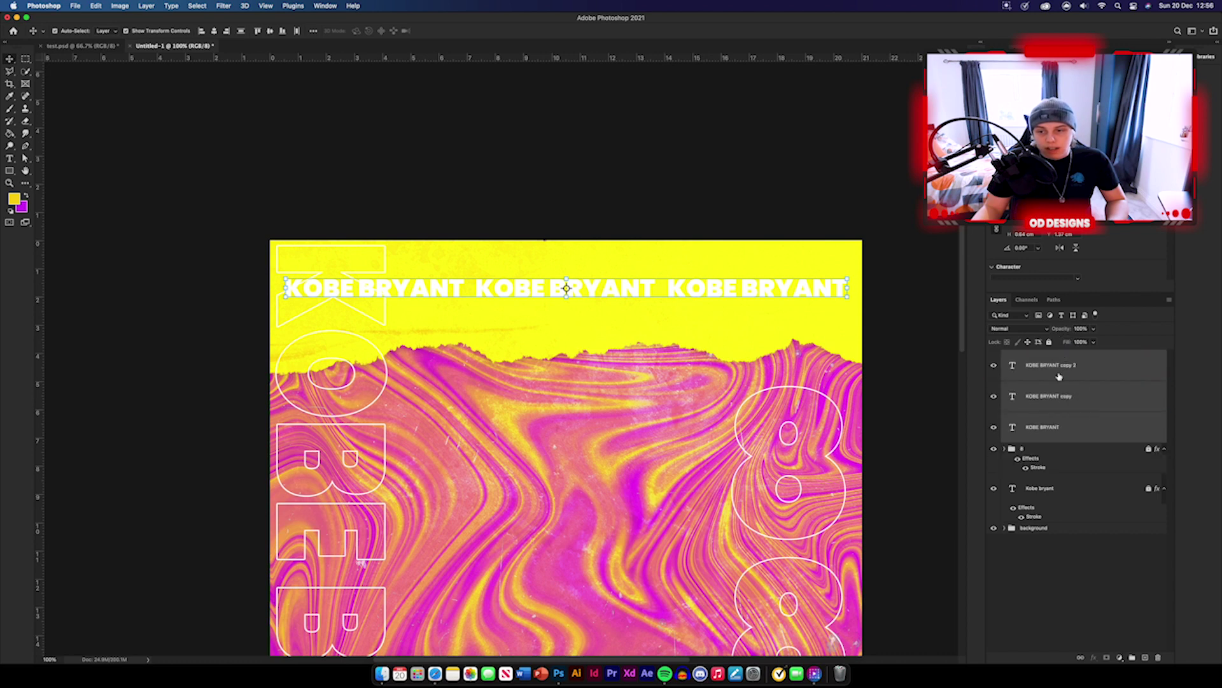
- Duplicate the row of three small KOBE BRYANT texts from the top yellow strip into the bottom yellow strip
{"action": "left_click", "coordinate": [921, 343]}
{"action": "left_click", "coordinate": [824, 286]}
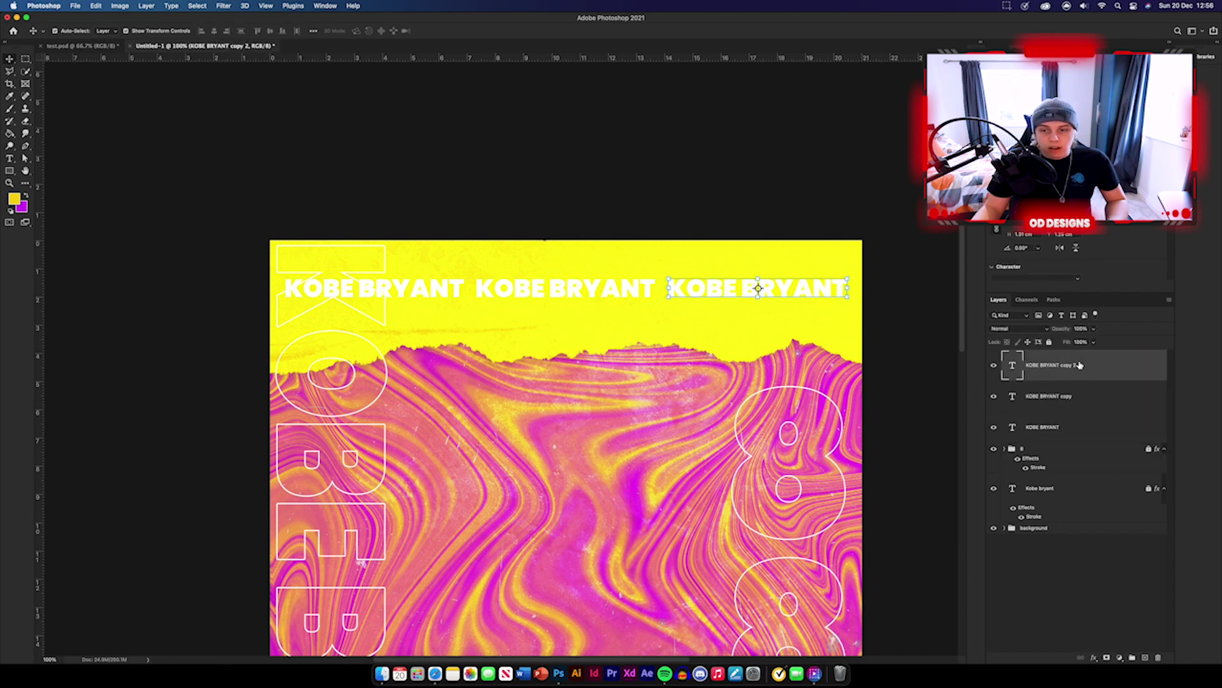
{"action": "key", "text": "super+minus"}
{"action": "left_click", "coordinate": [1100, 427], "text": "shift"}
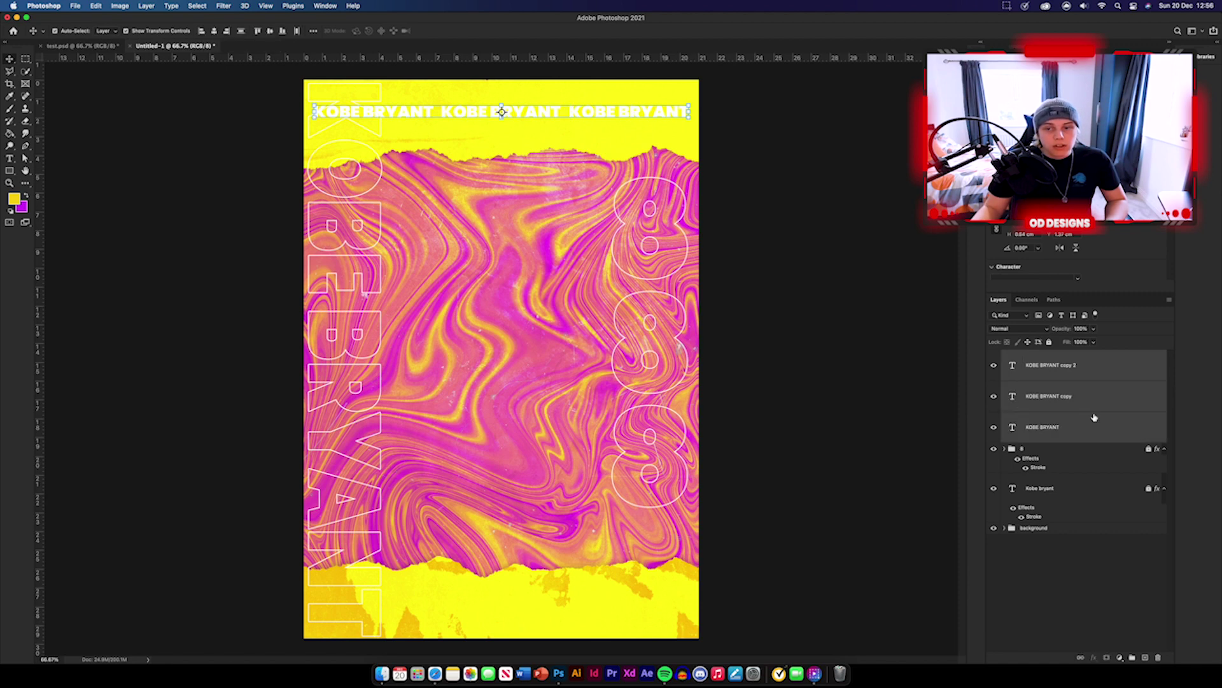
{"action": "left_click_drag", "start_coordinate": [620, 116], "coordinate": [616, 609]}
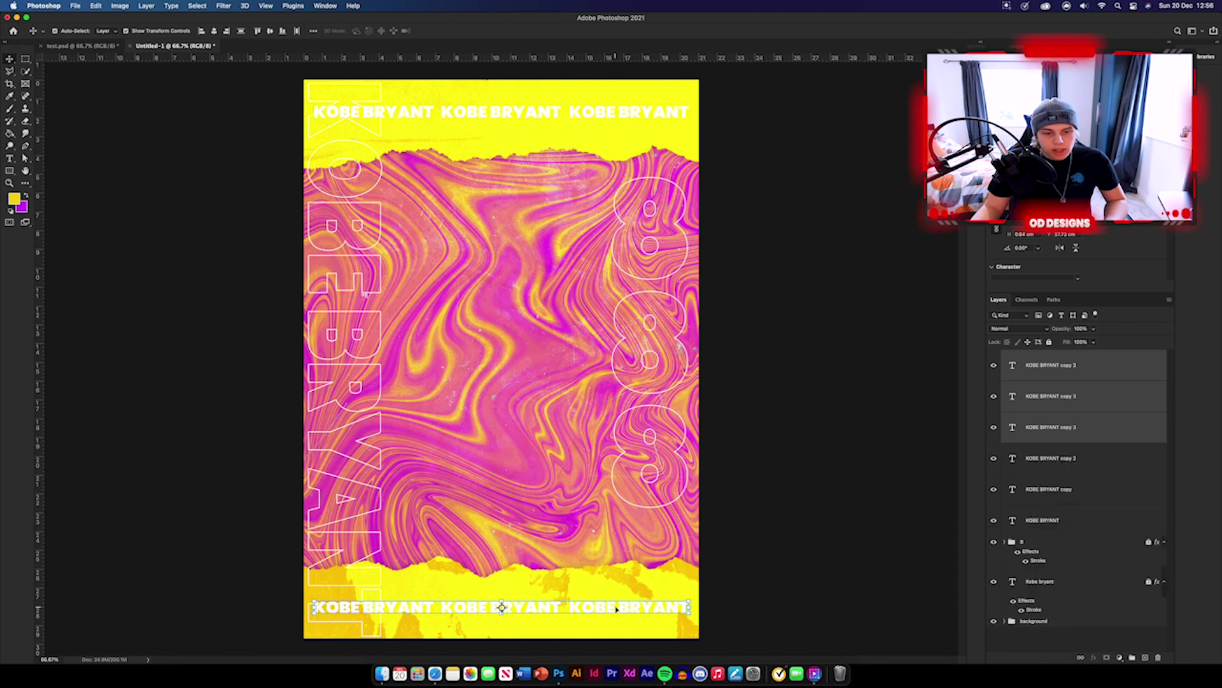
{"action": "left_click", "coordinate": [805, 549]}
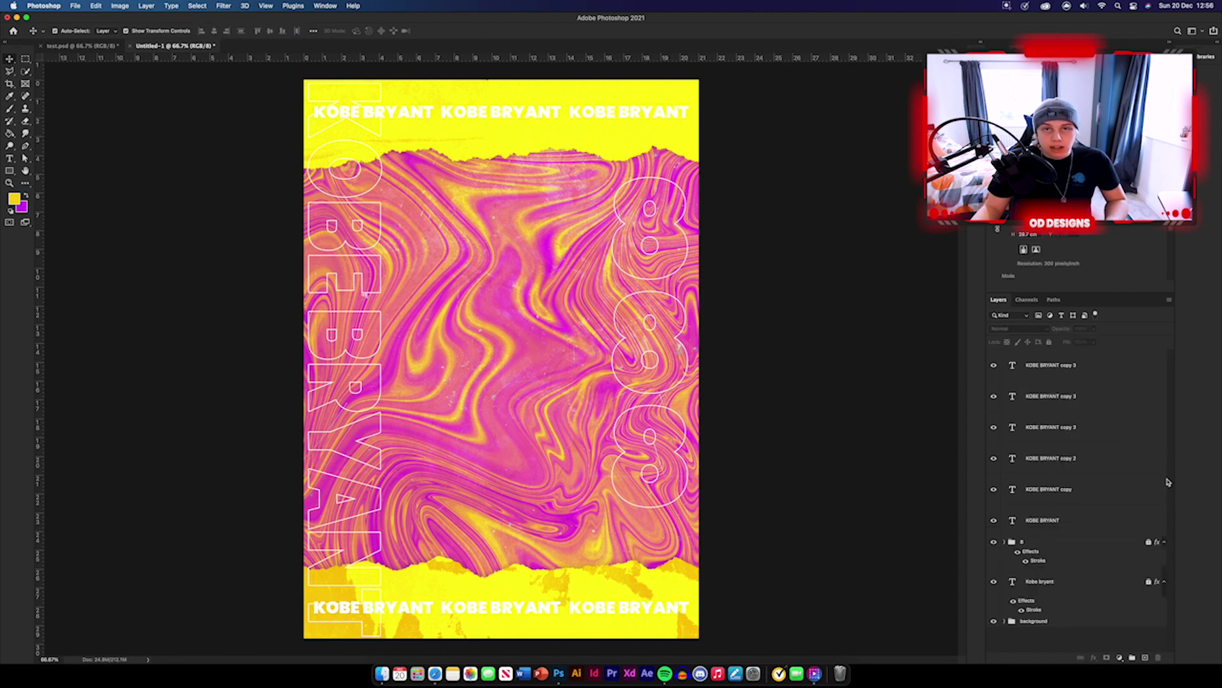
- Duplicate one small KOBE BRYANT text, rotate the copy 90° to read downwards and place it near the poster's upper right edge
{"action": "left_click", "coordinate": [1093, 368]}
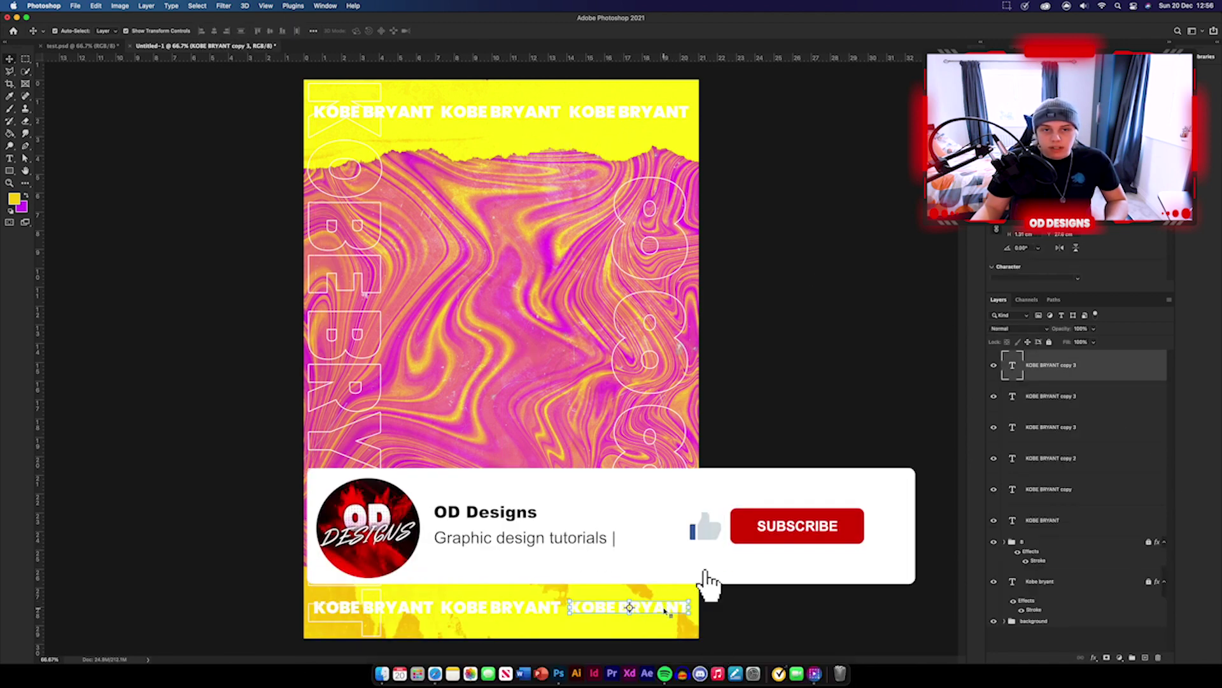
{"action": "left_click_drag", "start_coordinate": [662, 608], "coordinate": [614, 589]}
{"action": "left_click_drag", "start_coordinate": [622, 490], "coordinate": [677, 132]}
{"action": "left_click", "coordinate": [485, 32]}
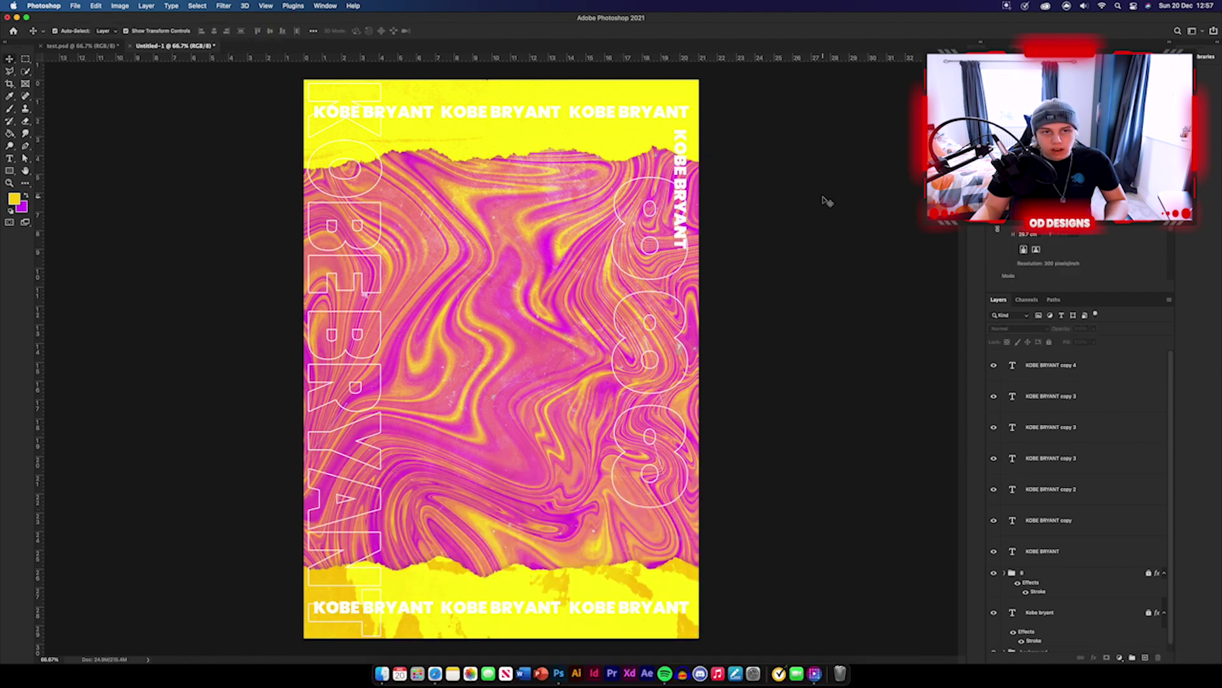
- Duplicate the vertical KOBE BRYANT text twice down the poster's right edge to form an evenly spaced column of three
{"action": "left_click_drag", "start_coordinate": [680, 171], "coordinate": [697, 280]}
{"action": "key", "text": "super+plus"}
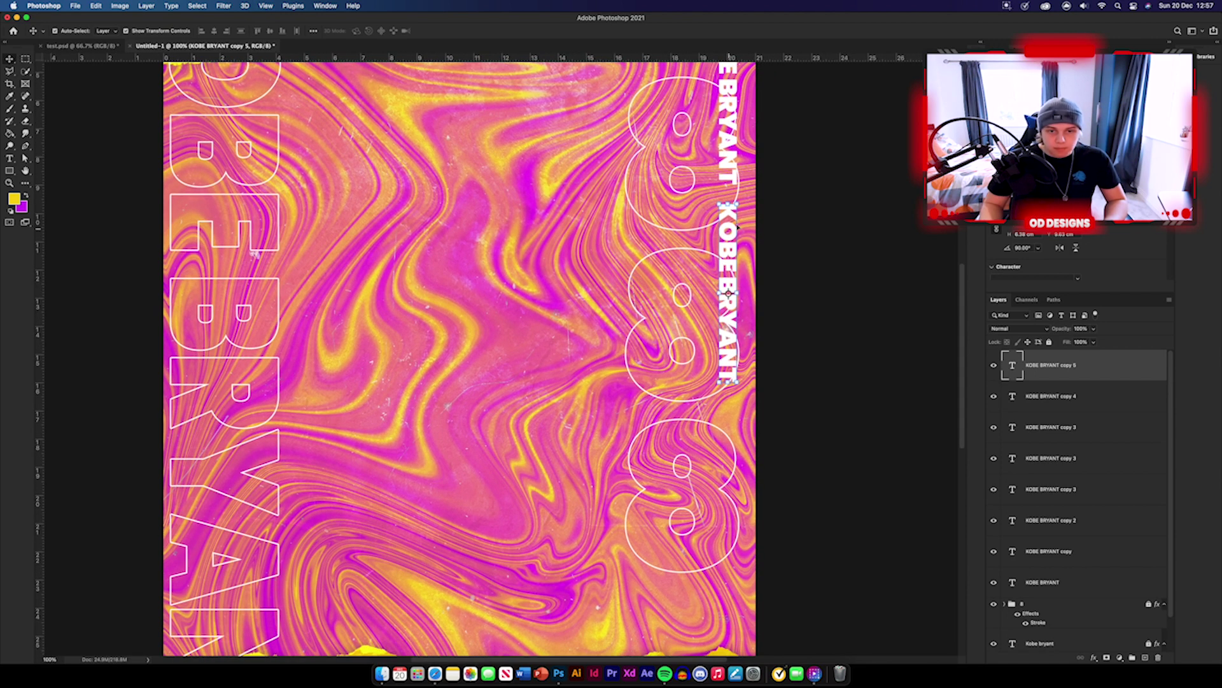
{"action": "left_click_drag", "start_coordinate": [731, 214], "coordinate": [698, 358]}
{"action": "scroll", "coordinate": [760, 236], "scroll_direction": "down", "scroll_amount": 2}
{"action": "scroll", "coordinate": [760, 237], "scroll_direction": "right", "scroll_amount": 1}
{"action": "key", "text": "super+minus"}
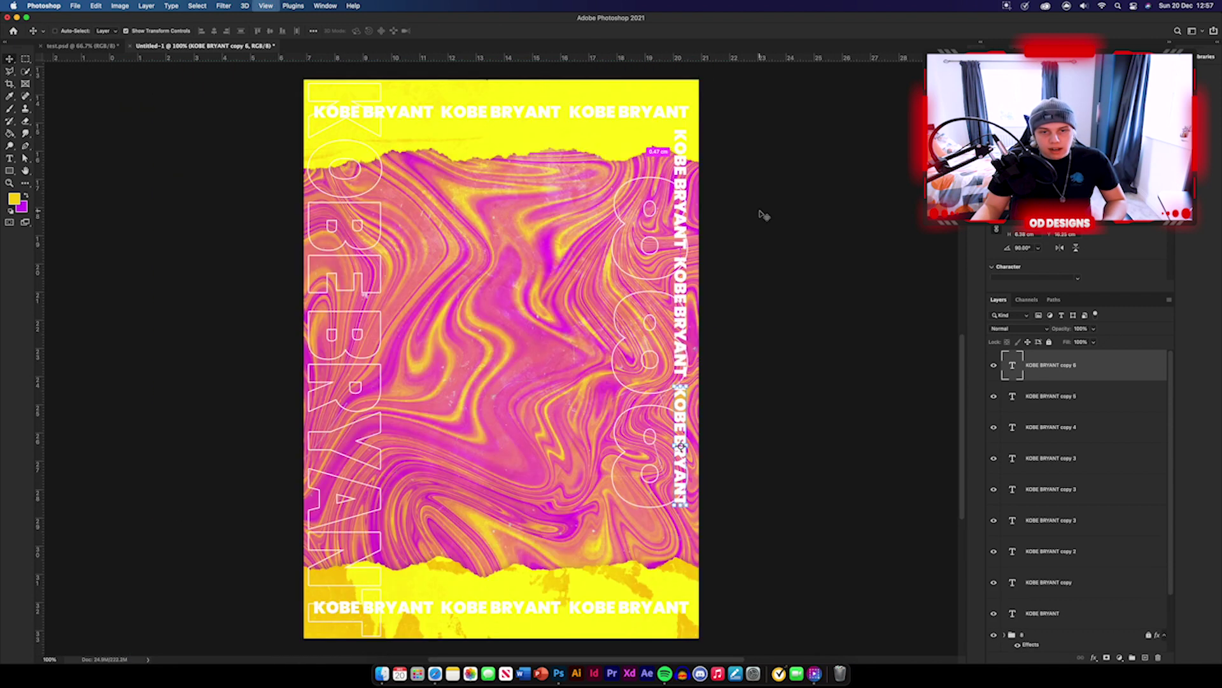
- Select the three vertical KOBE BRYANT texts together and shift the column slightly down along the poster's right edge
{"action": "left_click_drag", "start_coordinate": [679, 281], "coordinate": [694, 304]}
{"action": "key", "text": "super+z"}
{"action": "left_click", "coordinate": [680, 155], "text": "shift+super"}
{"action": "left_click", "coordinate": [682, 427], "text": "shift+super"}
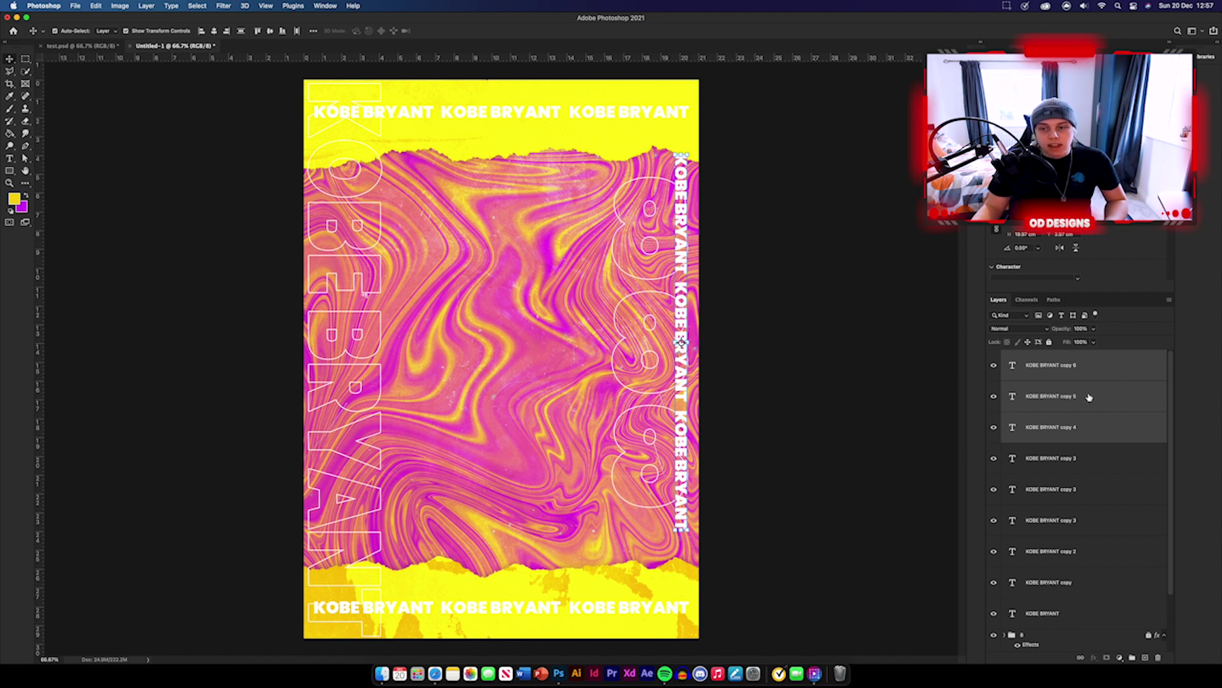
- Duplicate the vertical column of three KOBE BRYANT texts, flip the copy 180° and place it along the poster's left edge
{"action": "key", "text": "super+alt+t"}
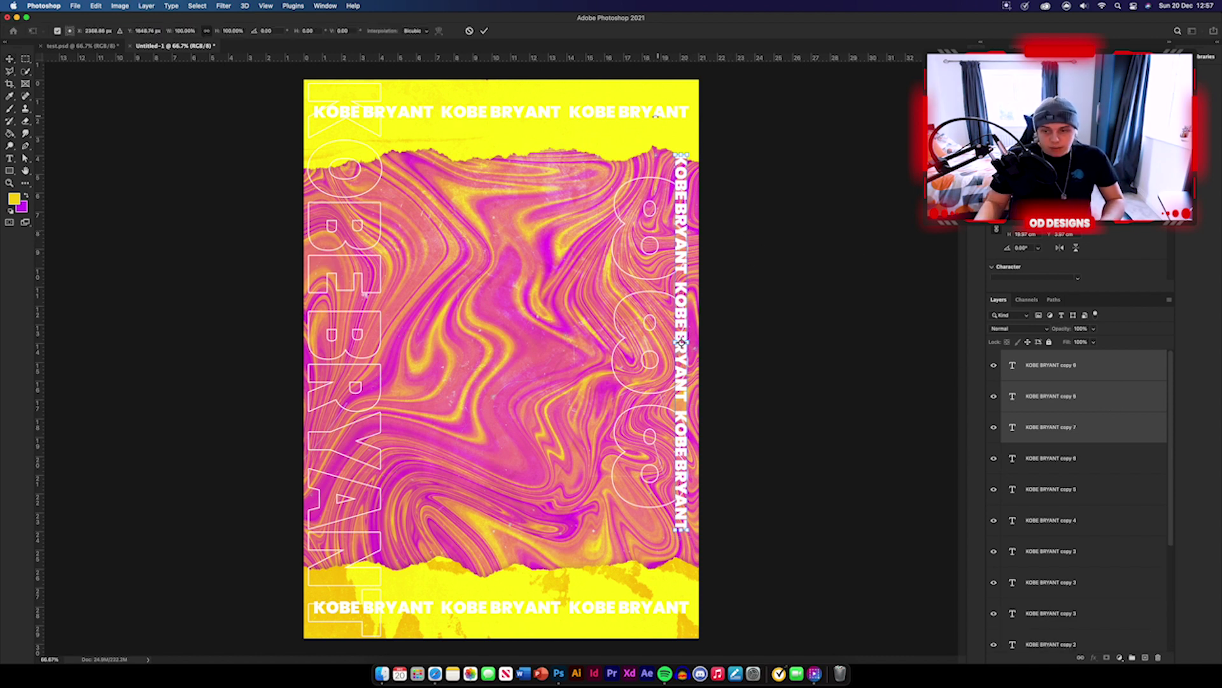
{"action": "left_click_drag", "start_coordinate": [592, 128], "coordinate": [688, 449]}
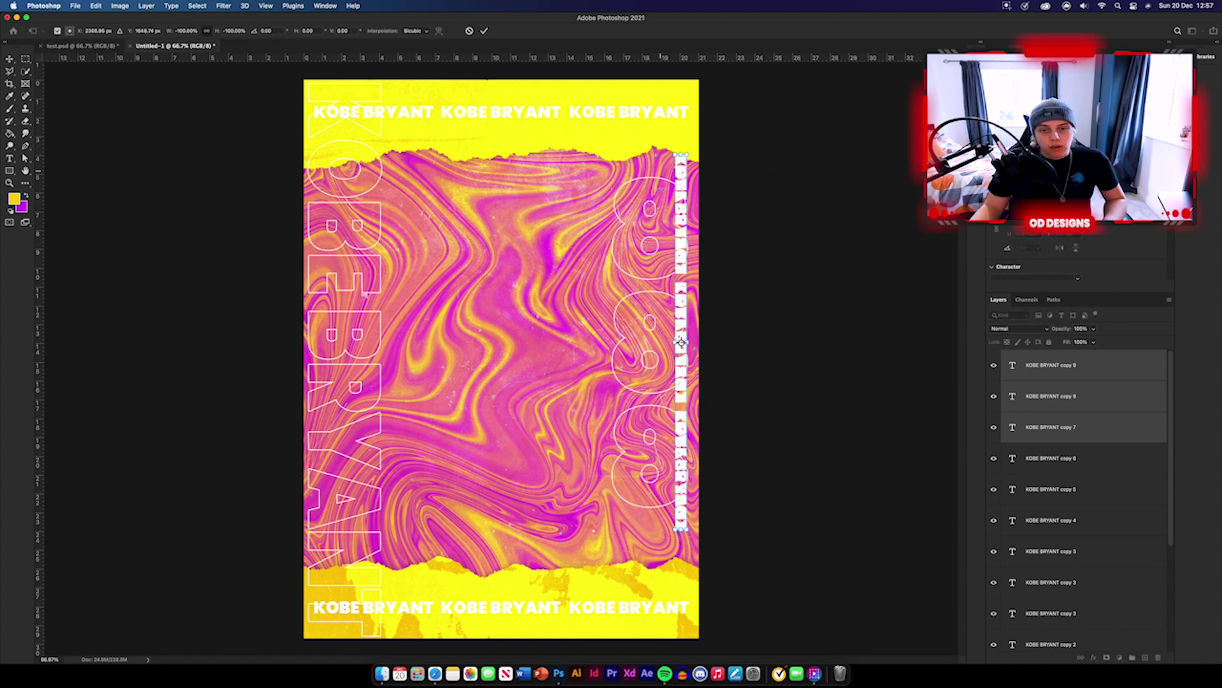
{"action": "left_click_drag", "start_coordinate": [623, 229], "coordinate": [320, 235]}
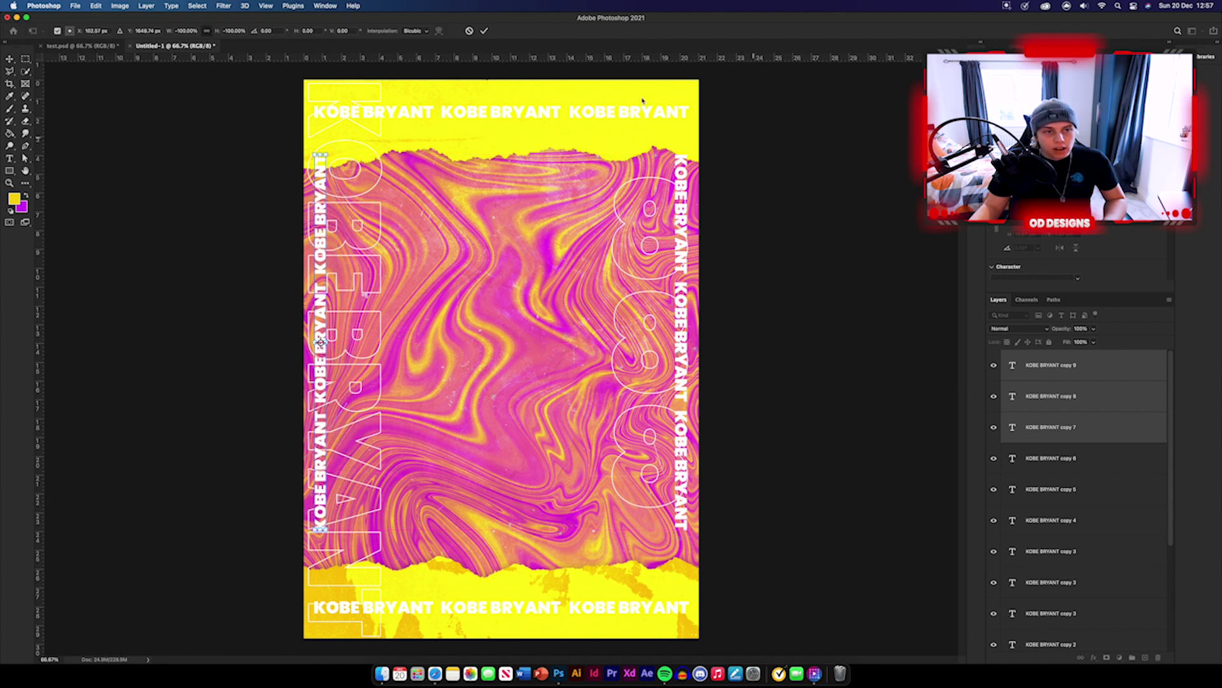
{"action": "left_click", "coordinate": [484, 30]}
- Group all the small KOBE BRYANT text layers and name the group "outline"
{"action": "left_click", "coordinate": [1119, 375]}
{"action": "scroll", "coordinate": [1118, 386], "scroll_direction": "down", "scroll_amount": 5}
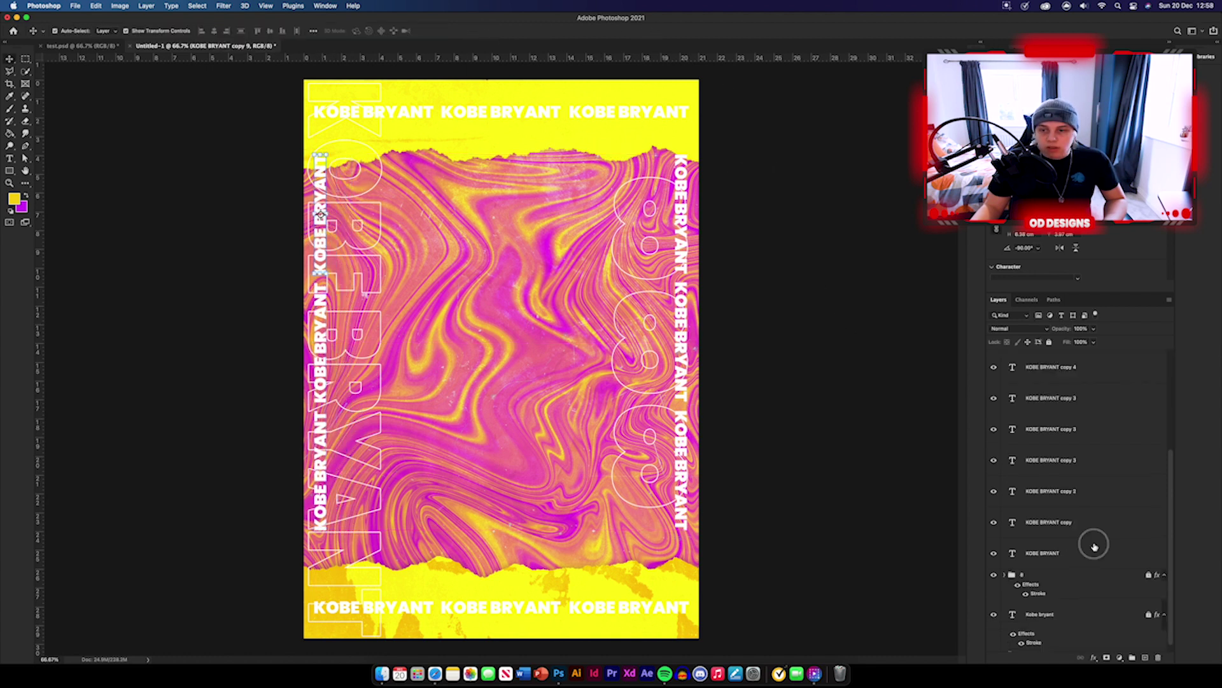
{"action": "left_click", "coordinate": [1095, 549], "text": "shift"}
{"action": "left_click", "coordinate": [1133, 659]}
{"action": "double_click", "coordinate": [1028, 355]}
{"action": "type", "text": "outline"}
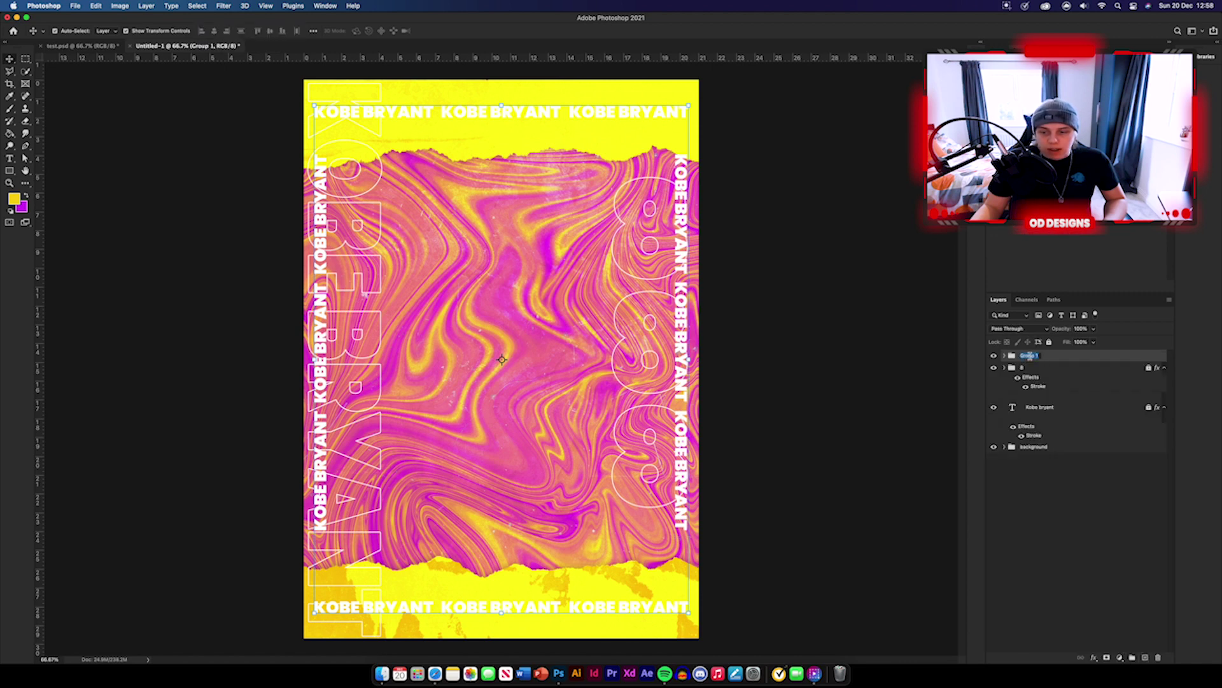
{"action": "key", "text": "Return"}
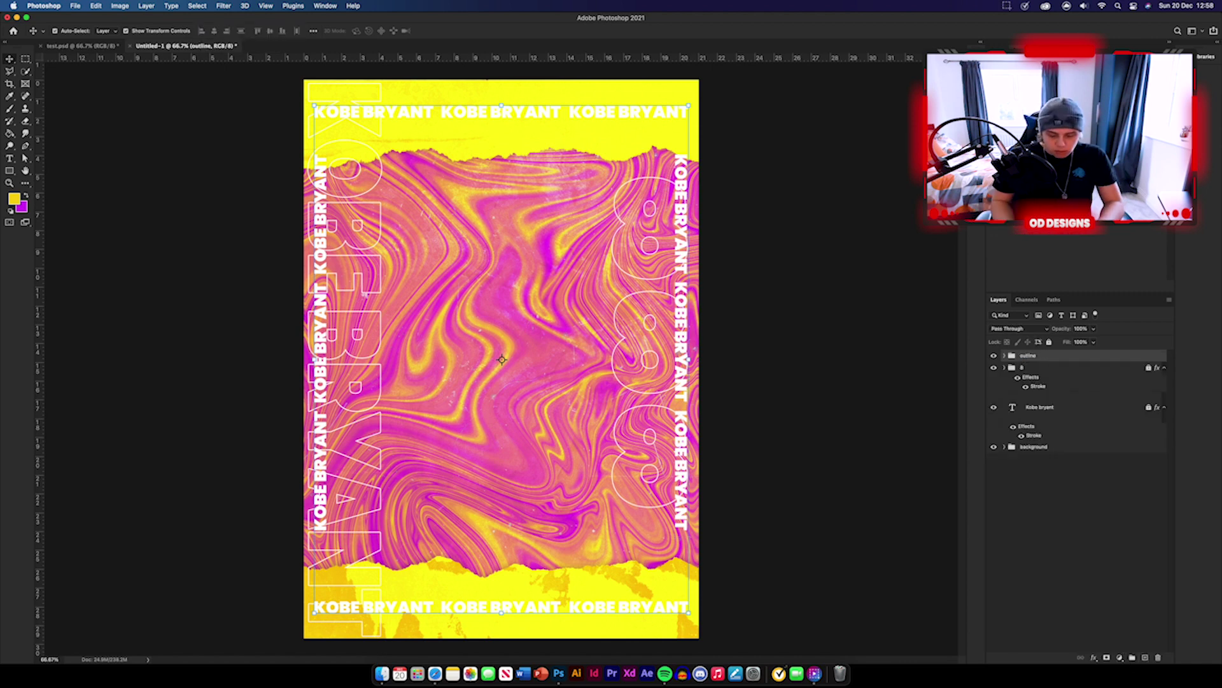
- Apply a drop shadow with distance 0 px, spread 7 % and size 49 px to the outline group
{"action": "double_click", "coordinate": [1078, 355]}
{"action": "left_click", "coordinate": [907, 346]}
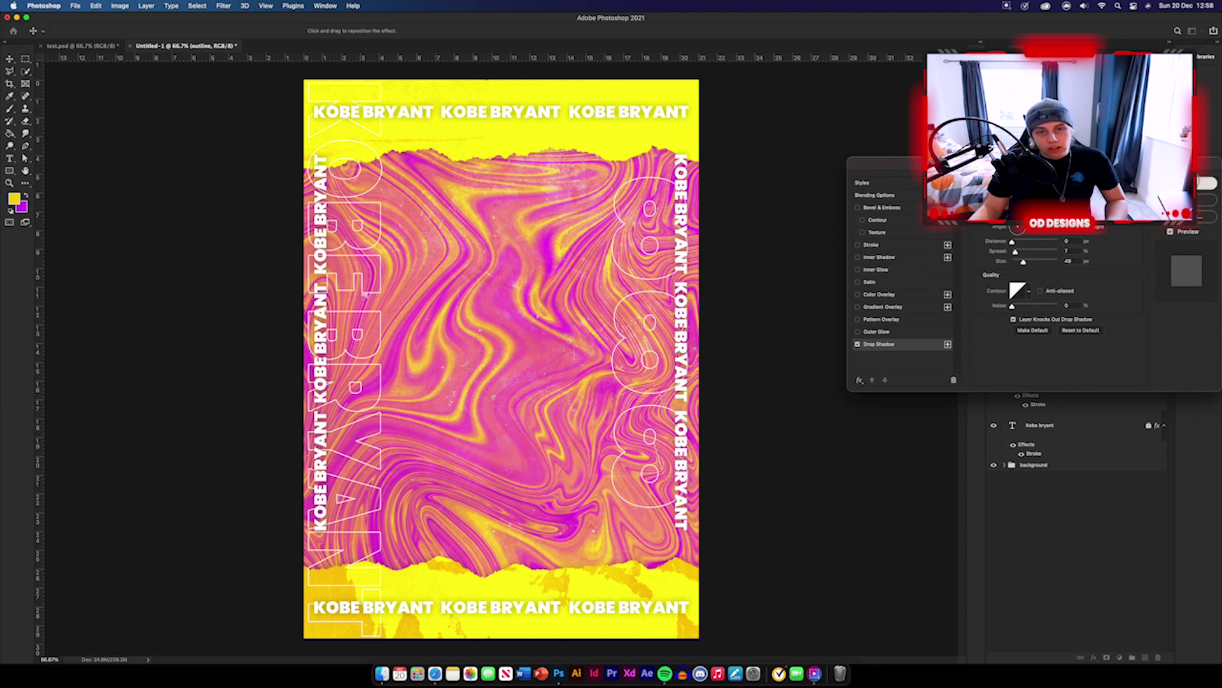
{"action": "key", "text": "Return"}
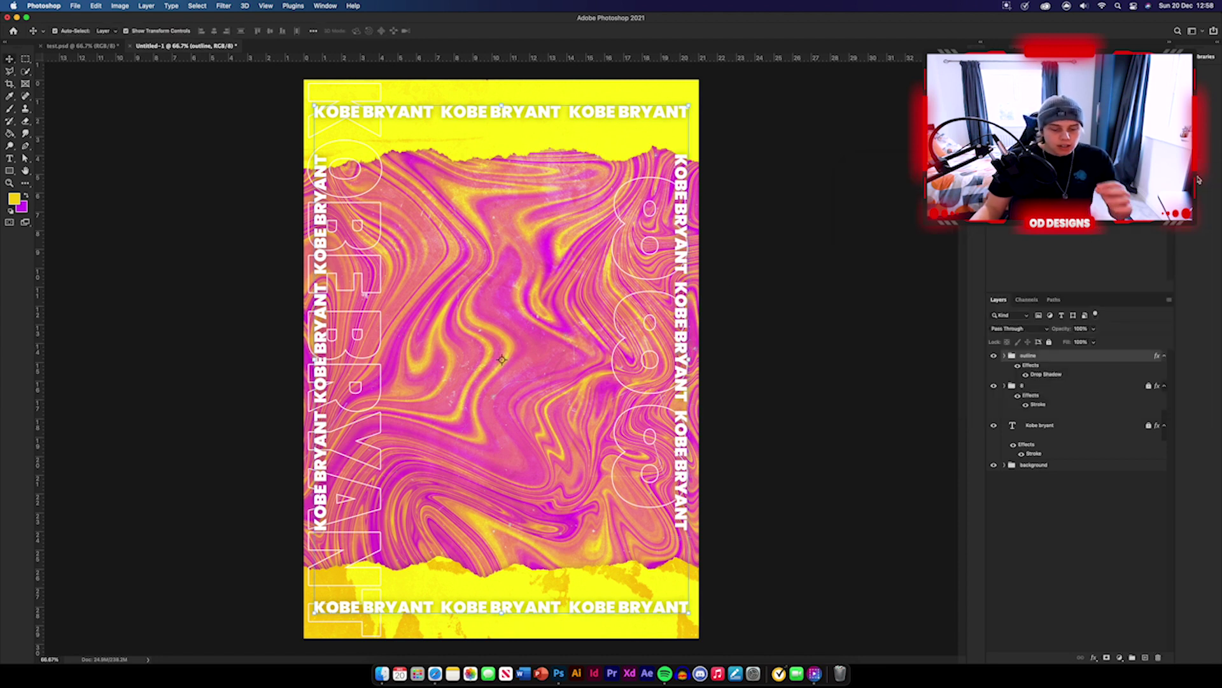
- Set the outline group's blend mode to Overlay
{"action": "left_click", "coordinate": [1017, 327]}
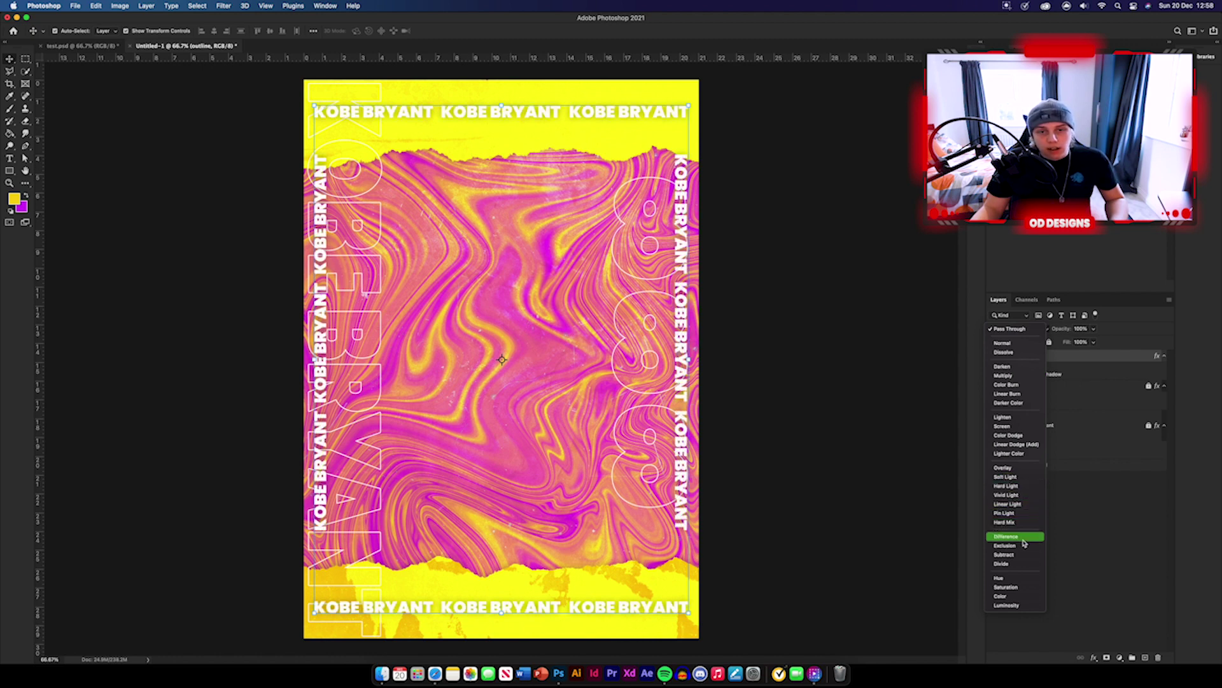
{"action": "left_click", "coordinate": [1009, 467]}
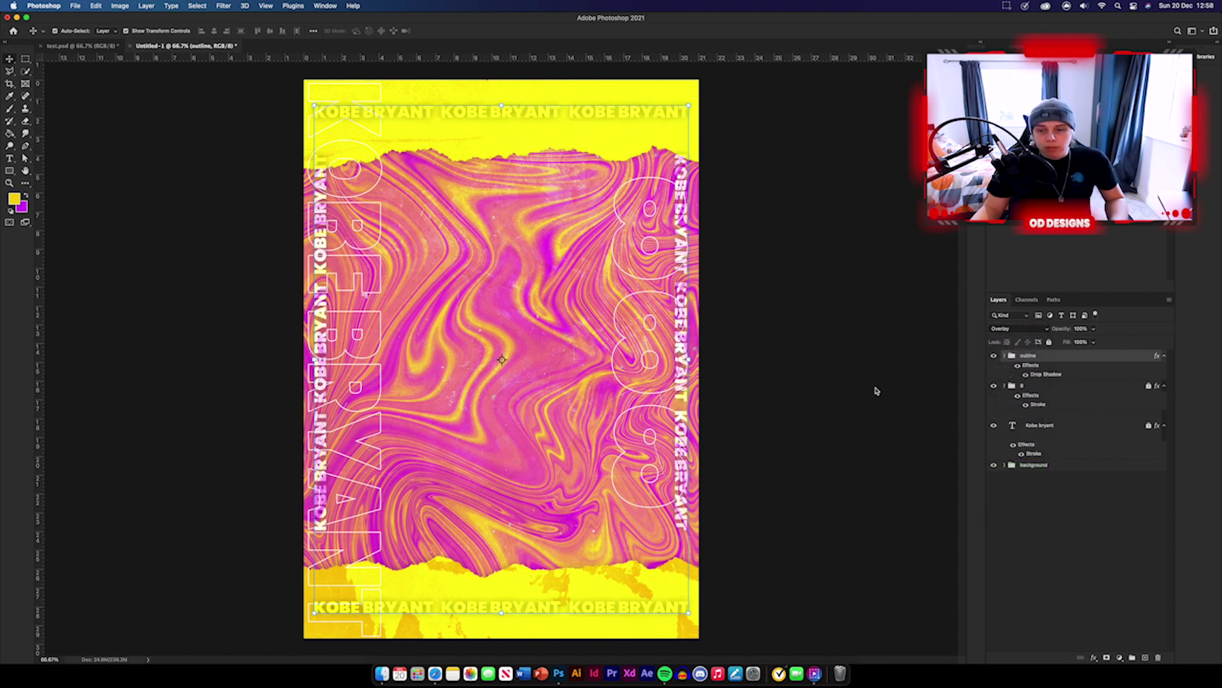
{"action": "left_click", "coordinate": [866, 372]}
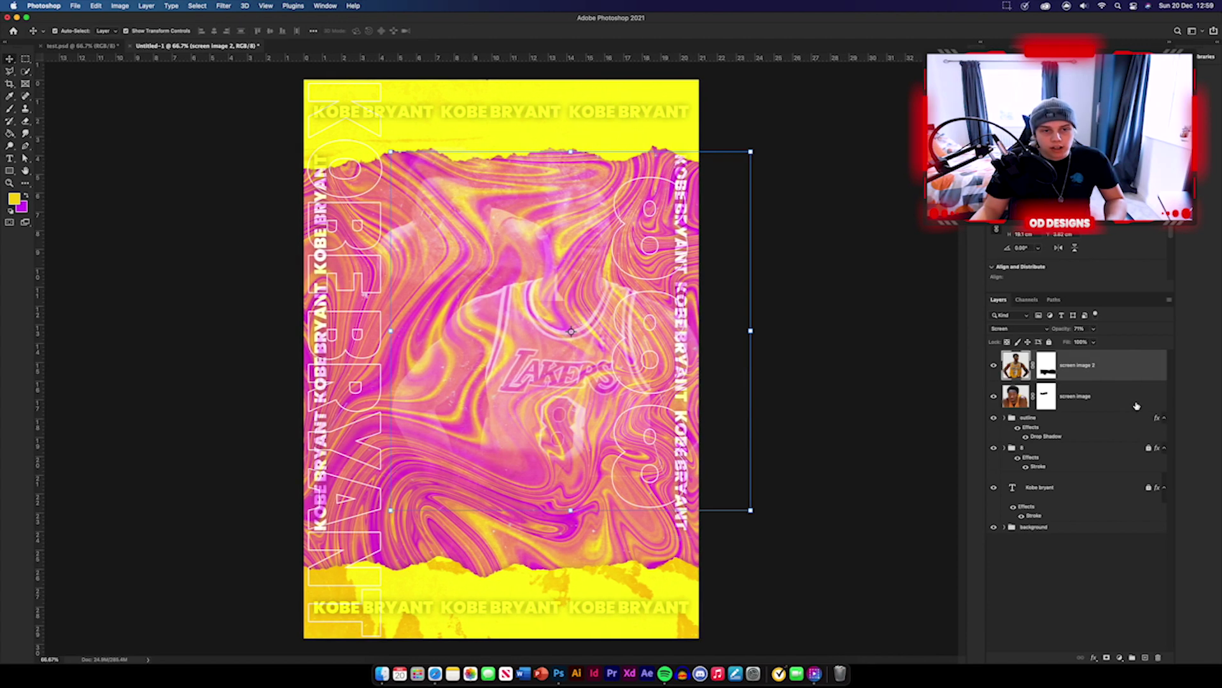
- Switch the screen image and screen image 2 layers to Normal blend mode
{"action": "left_click", "coordinate": [1138, 406], "text": "shift"}
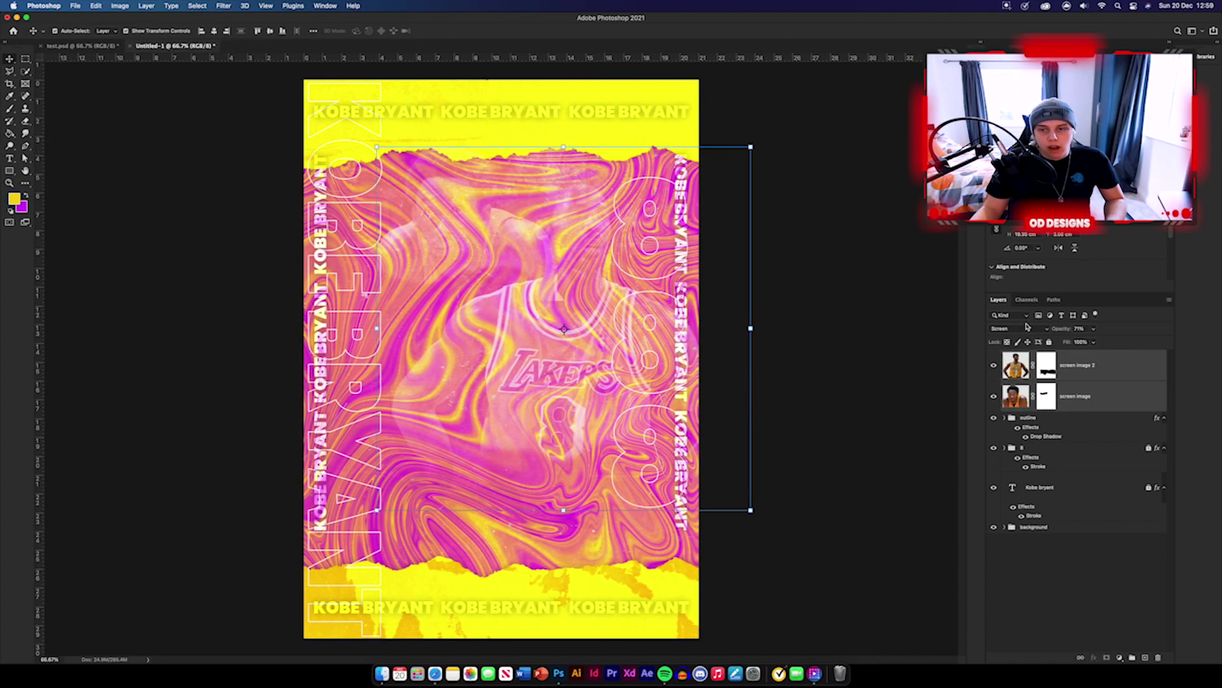
{"action": "left_click", "coordinate": [1019, 328]}
{"action": "left_click", "coordinate": [1009, 247]}
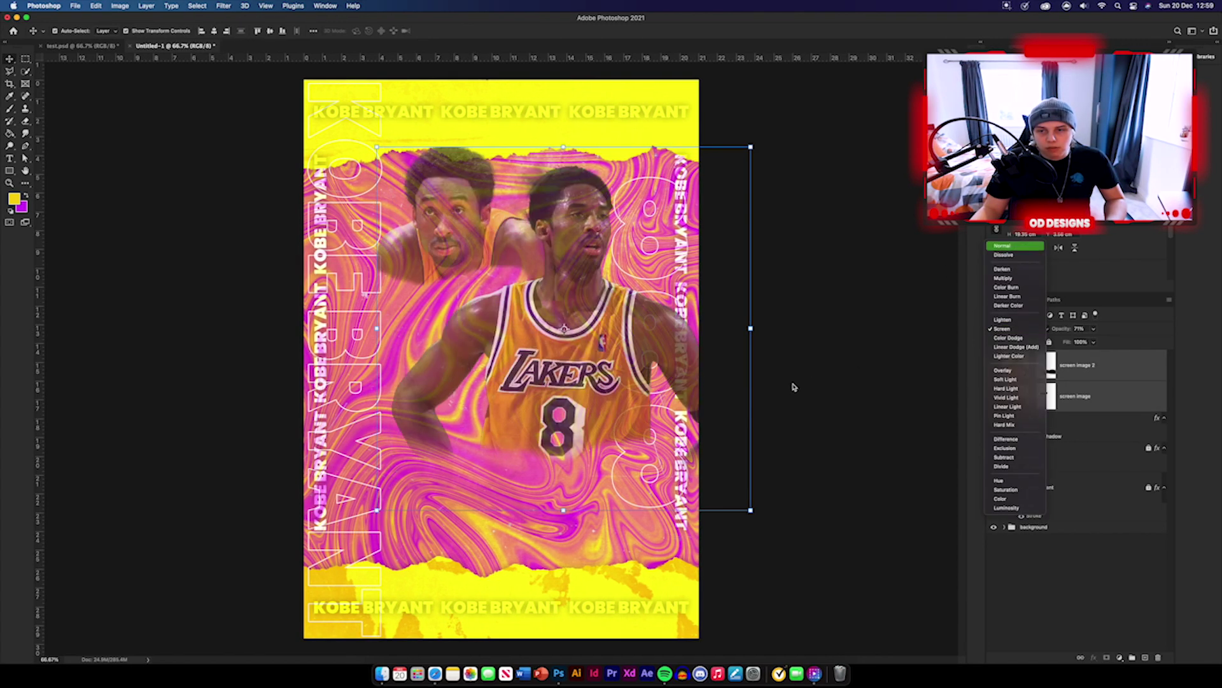
{"action": "left_click", "coordinate": [827, 376]}
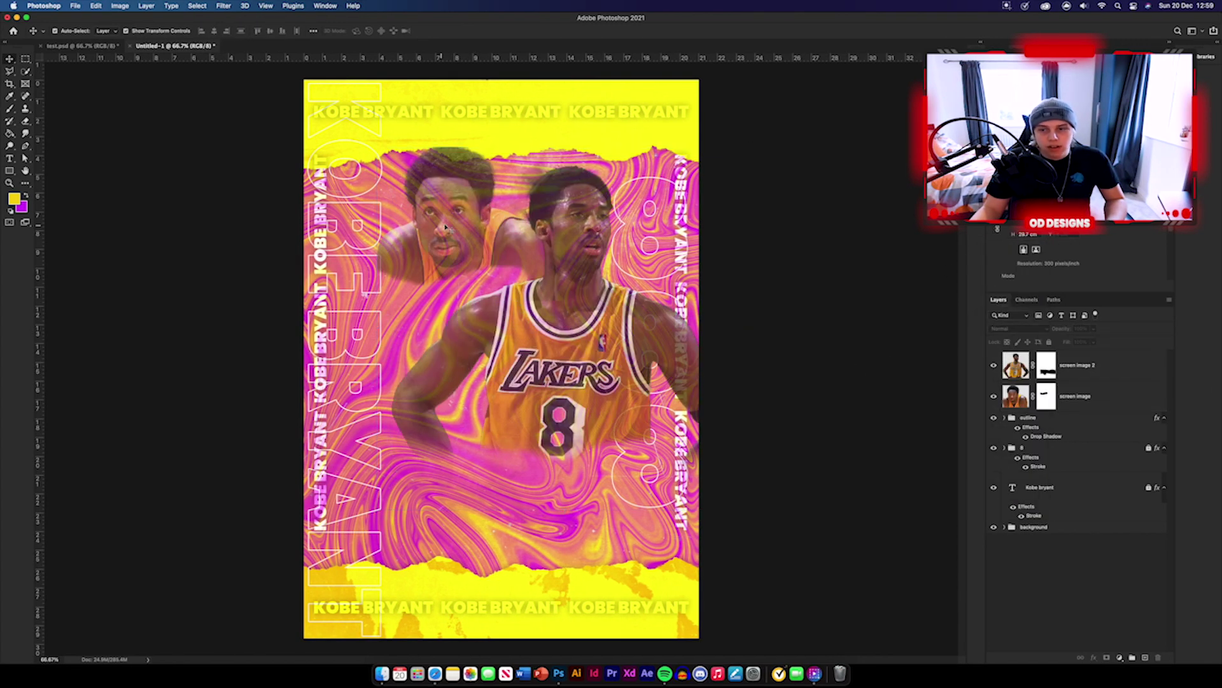
- Move the rear player photo slightly down and left, and shift the front Lakers jersey photo left to centre it on the poster
{"action": "left_click_drag", "start_coordinate": [446, 228], "coordinate": [420, 253]}
{"action": "left_click", "coordinate": [863, 366]}
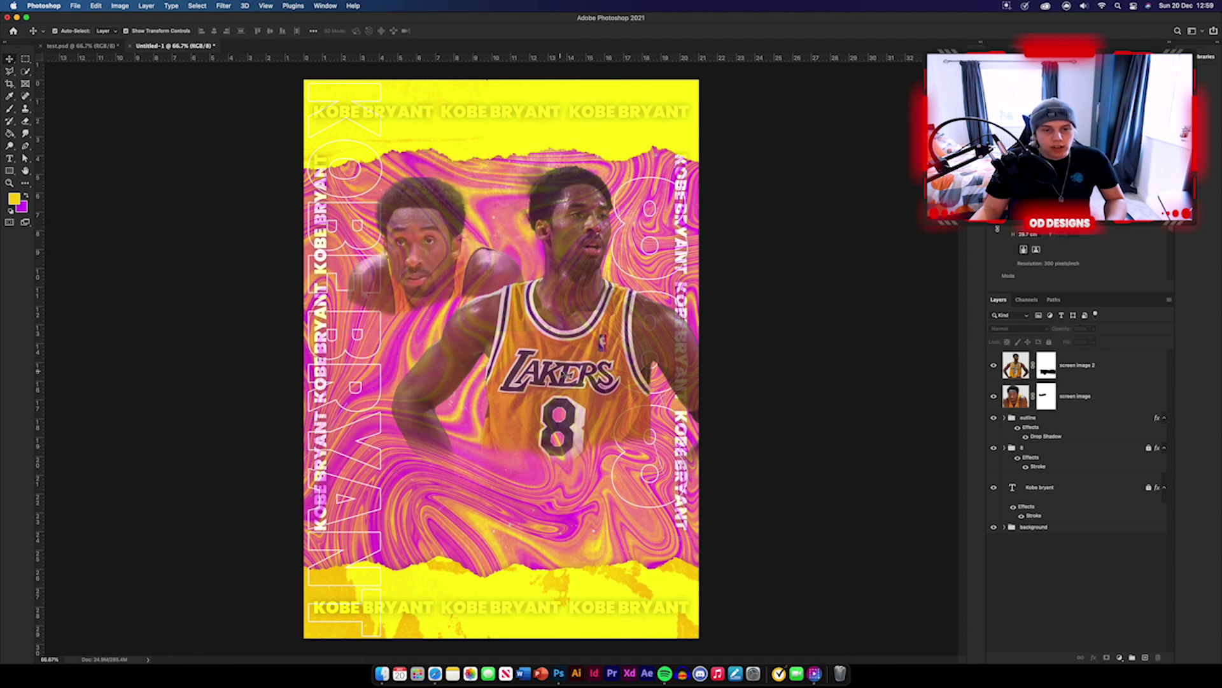
{"action": "left_click_drag", "start_coordinate": [562, 350], "coordinate": [532, 352]}
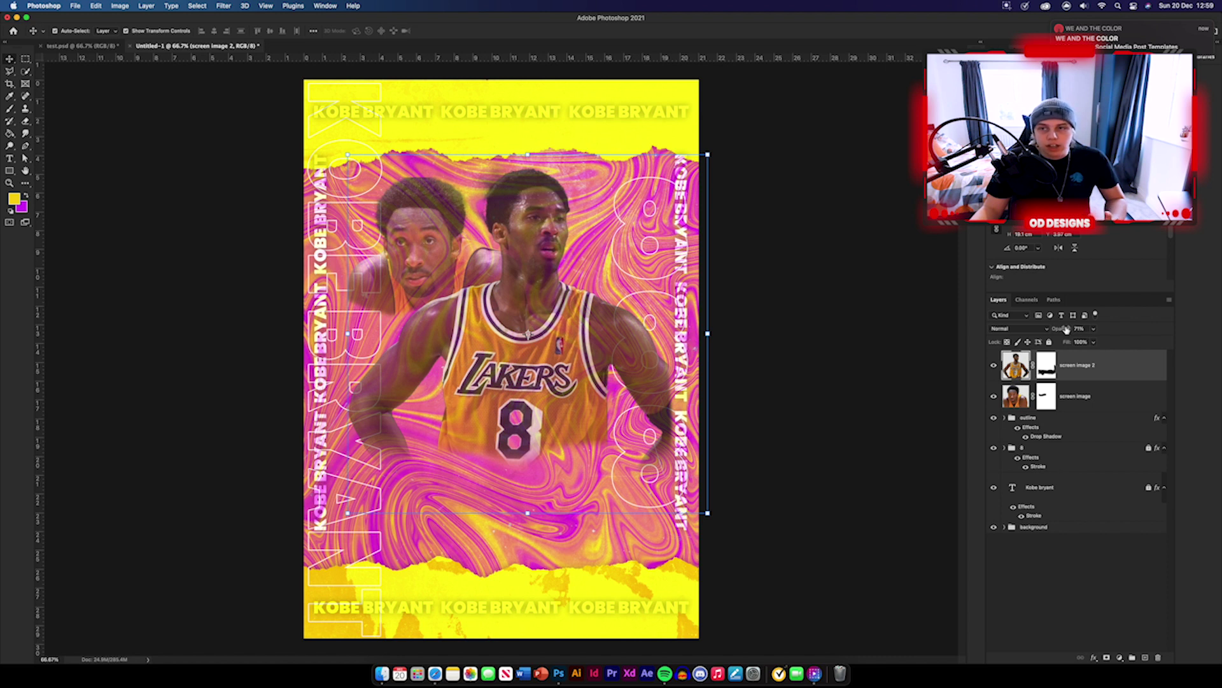
- Set both the screen image and screen image 2 layers to Screen blend mode
{"action": "left_click", "coordinate": [1088, 401]}
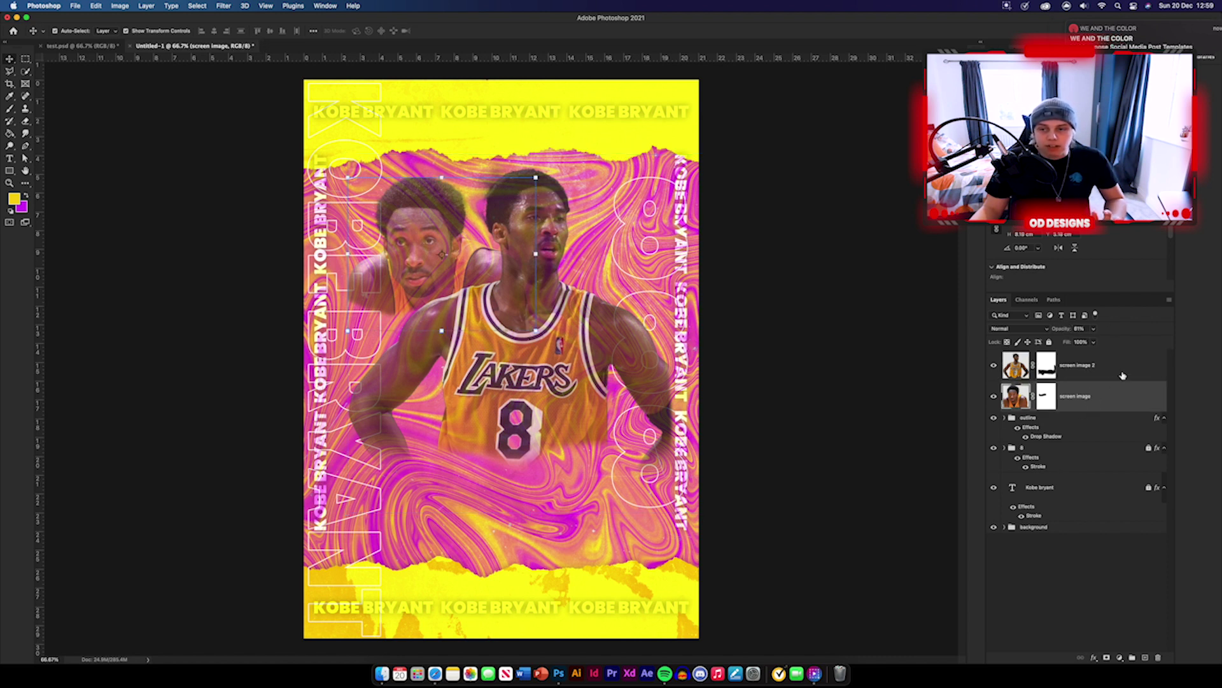
{"action": "left_click", "coordinate": [1106, 373]}
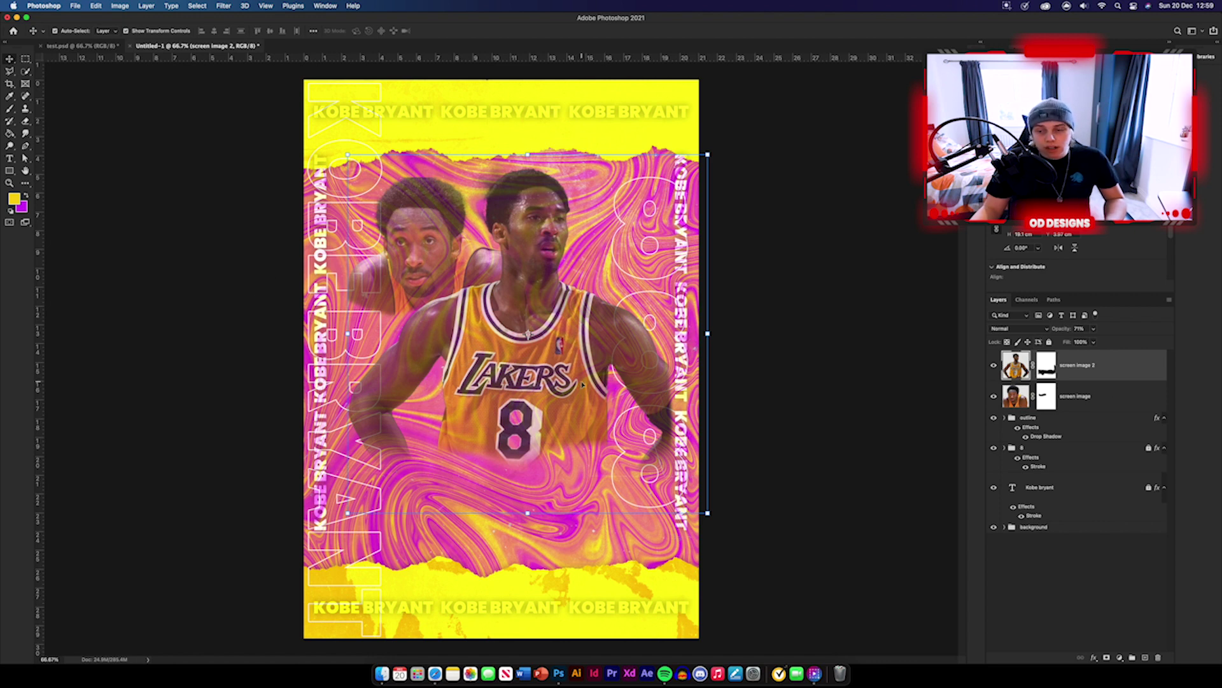
{"action": "left_click", "coordinate": [1101, 394], "text": "shift"}
{"action": "left_click", "coordinate": [1025, 330]}
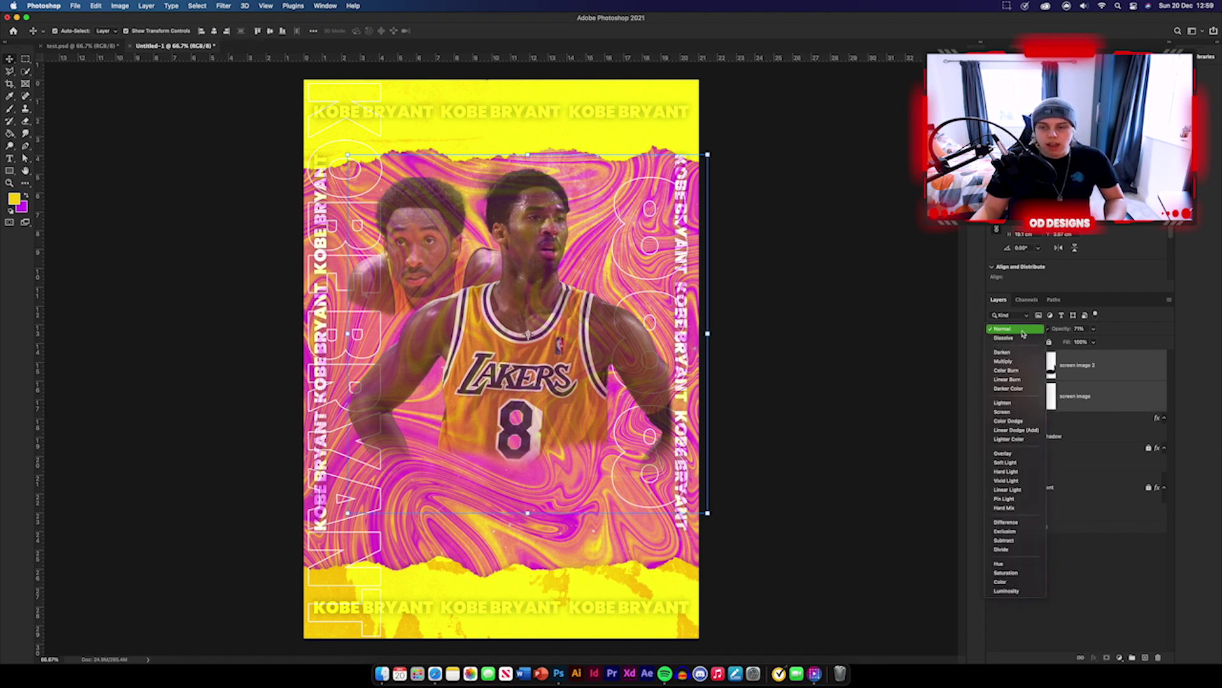
{"action": "left_click", "coordinate": [1014, 414]}
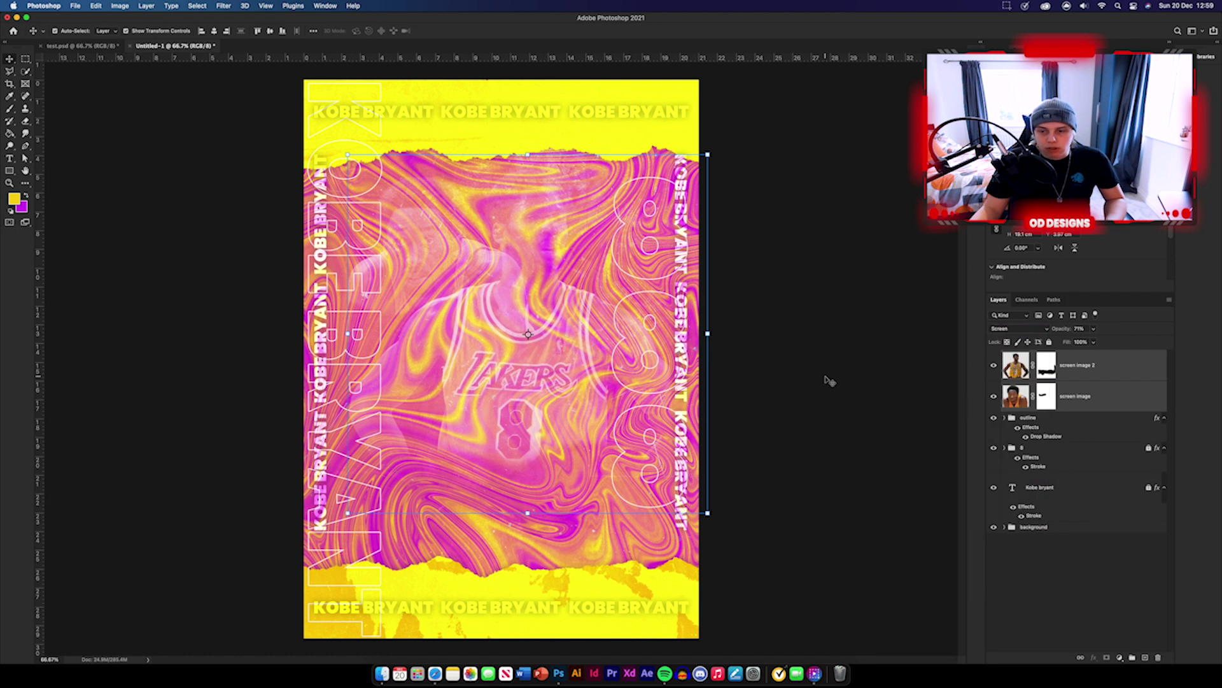
{"action": "left_click", "coordinate": [828, 381]}
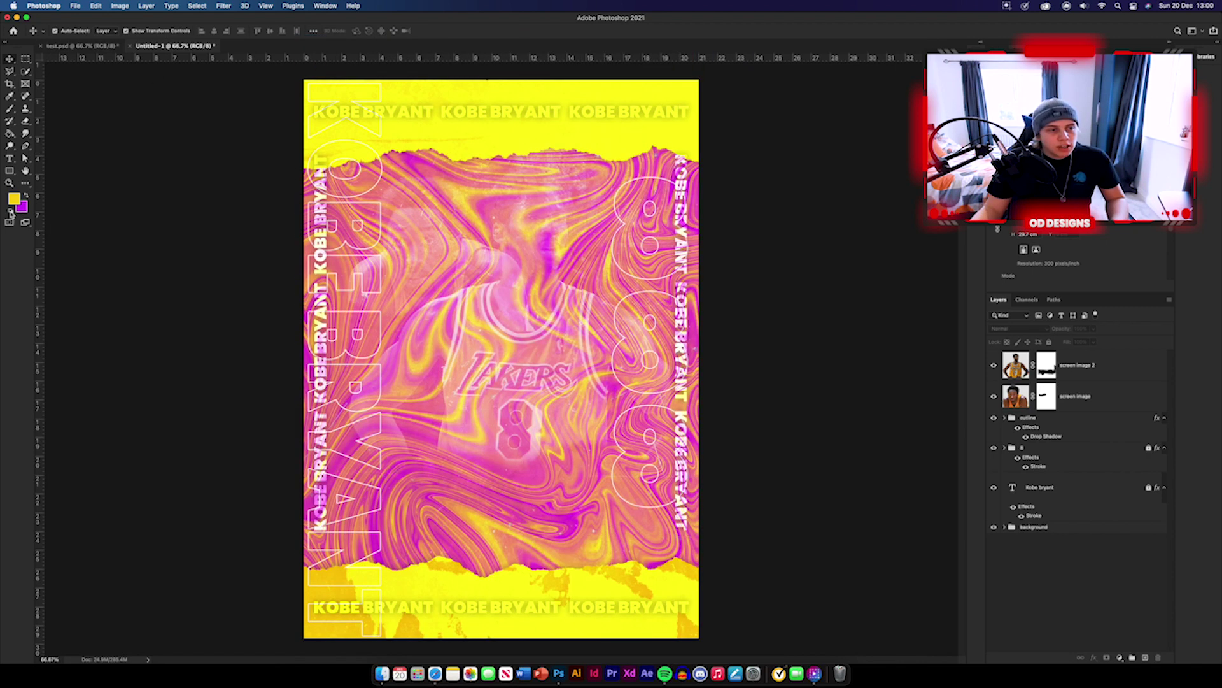
- Draw a black-filled rectangle without a stroke, about 1540 px tall, over the right part of the marbled area
{"action": "left_click", "coordinate": [10, 172]}
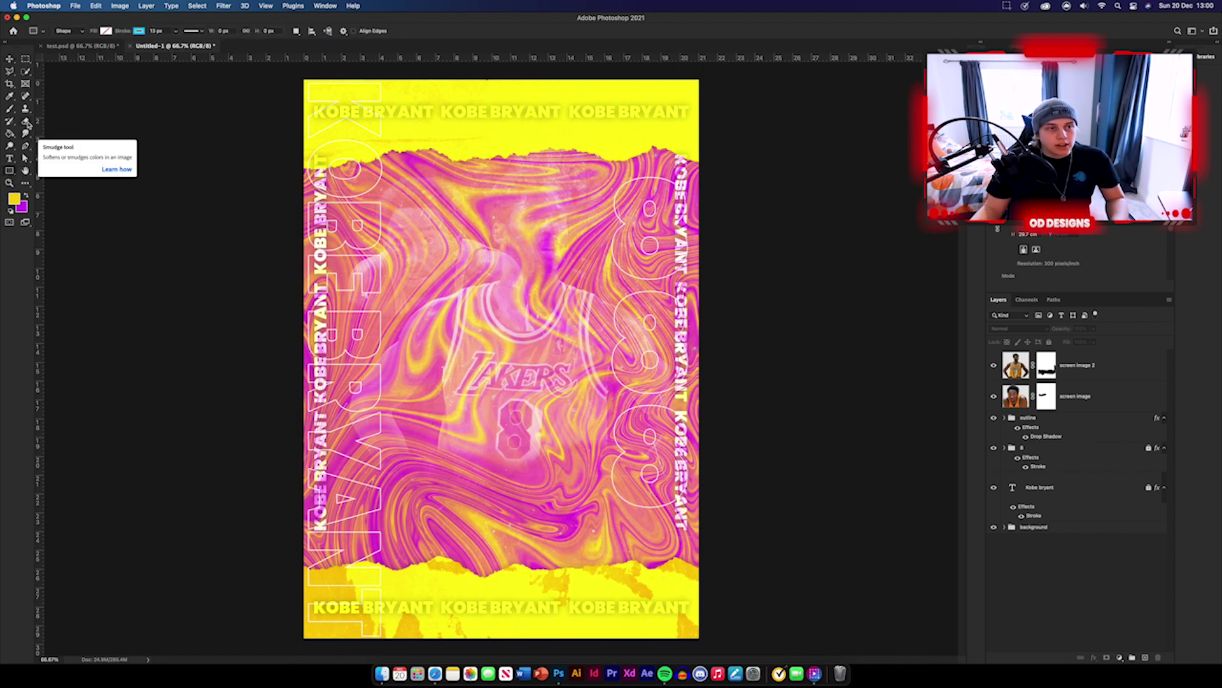
{"action": "left_click", "coordinate": [104, 32]}
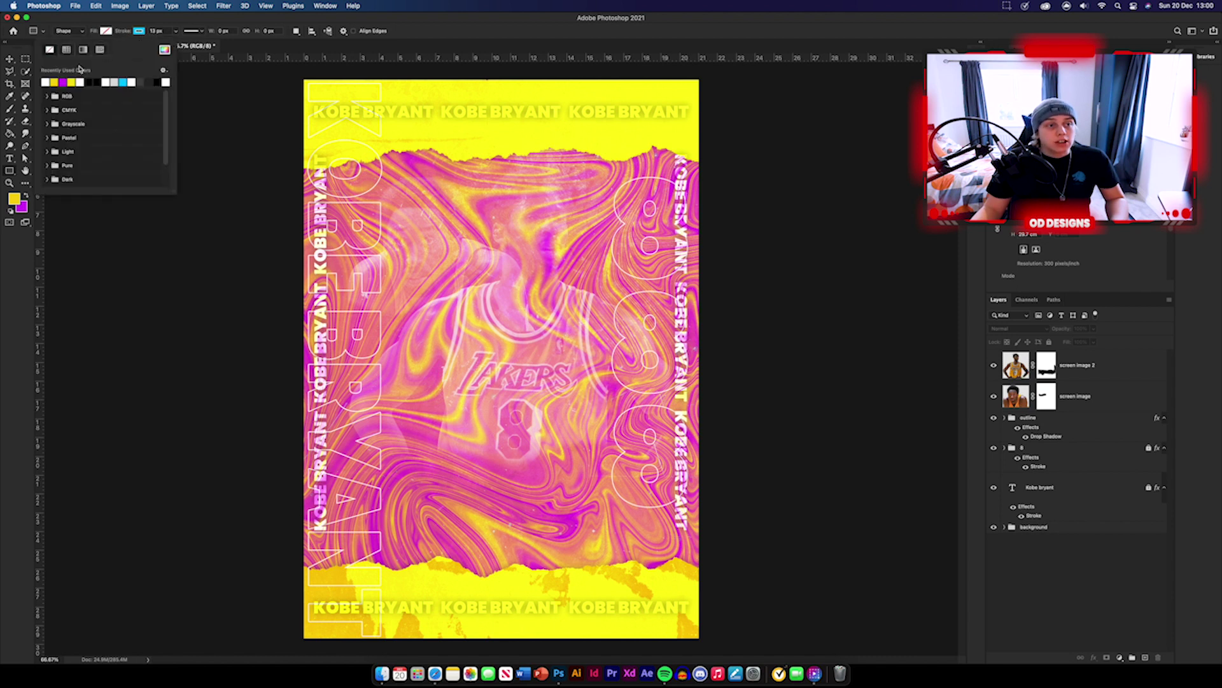
{"action": "left_click", "coordinate": [92, 77]}
{"action": "left_click", "coordinate": [83, 50]}
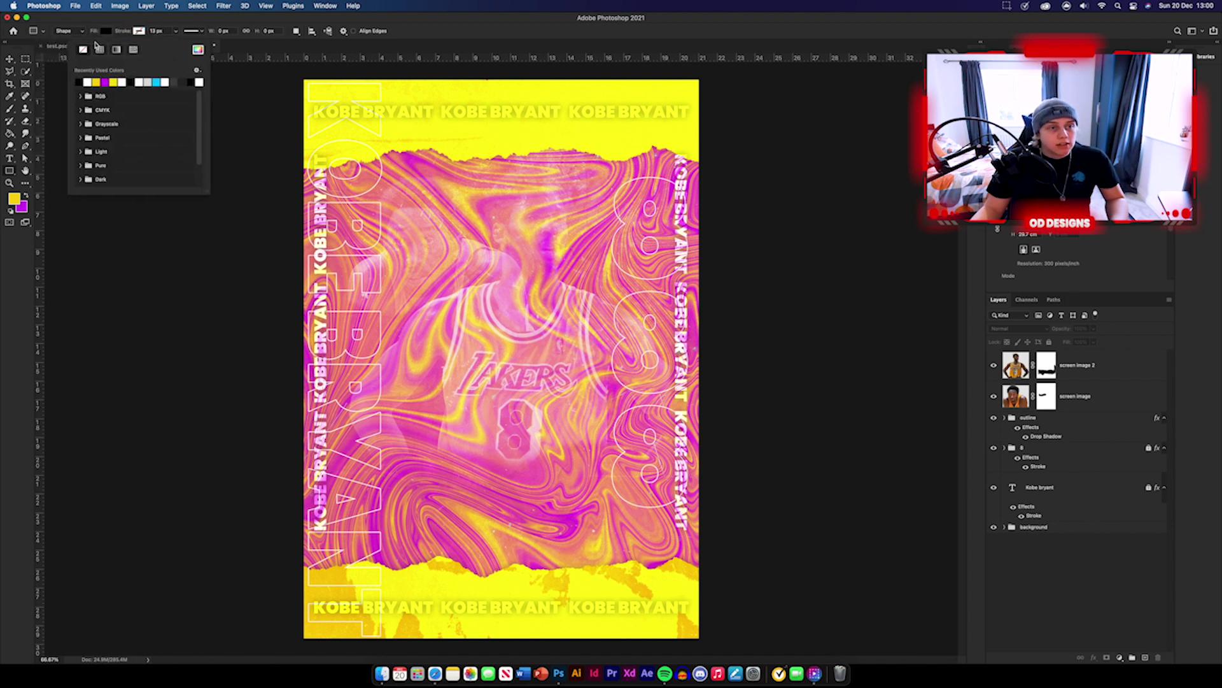
{"action": "left_click", "coordinate": [122, 20]}
{"action": "left_click_drag", "start_coordinate": [563, 149], "coordinate": [652, 392]}
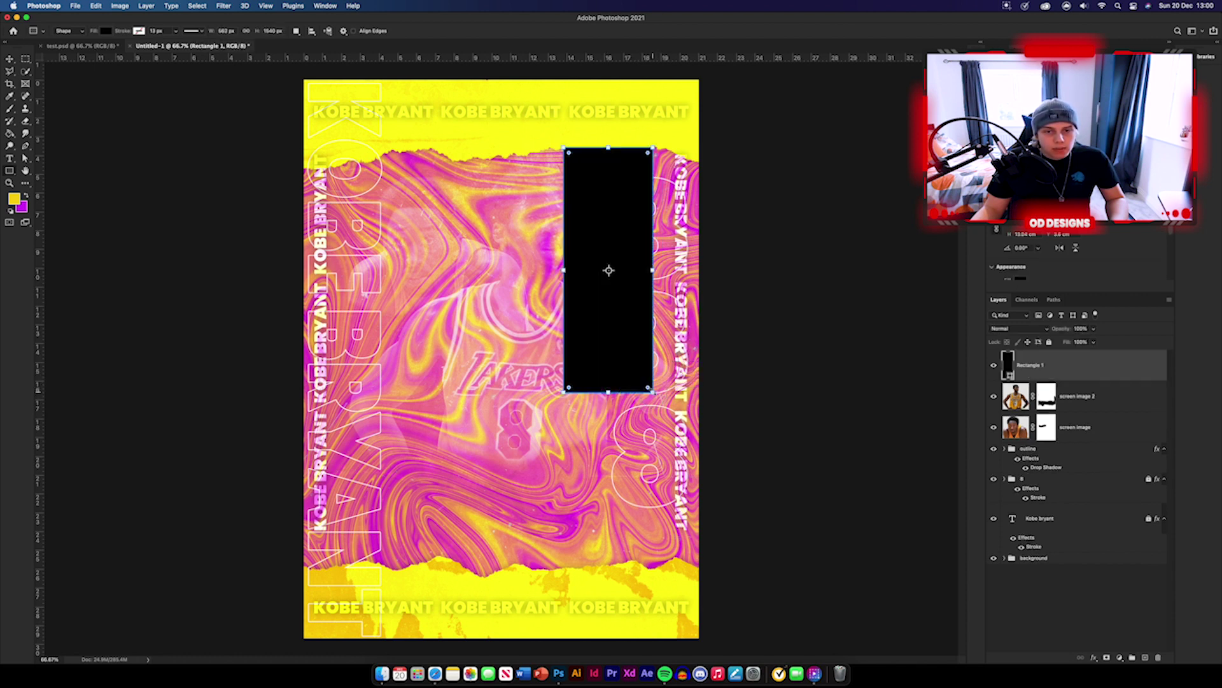
- Shift the black rectangle slightly left and down, and skew its right edge downwards to slant it
{"action": "key", "text": "v"}
{"action": "mouse_move", "coordinate": [627, 217]}
{"action": "left_mouse_down"}
{"action": "mouse_move", "coordinate": [620, 230]}
{"action": "mouse_move", "coordinate": [622, 220]}
{"action": "left_mouse_up"}
{"action": "key", "text": "super+t"}
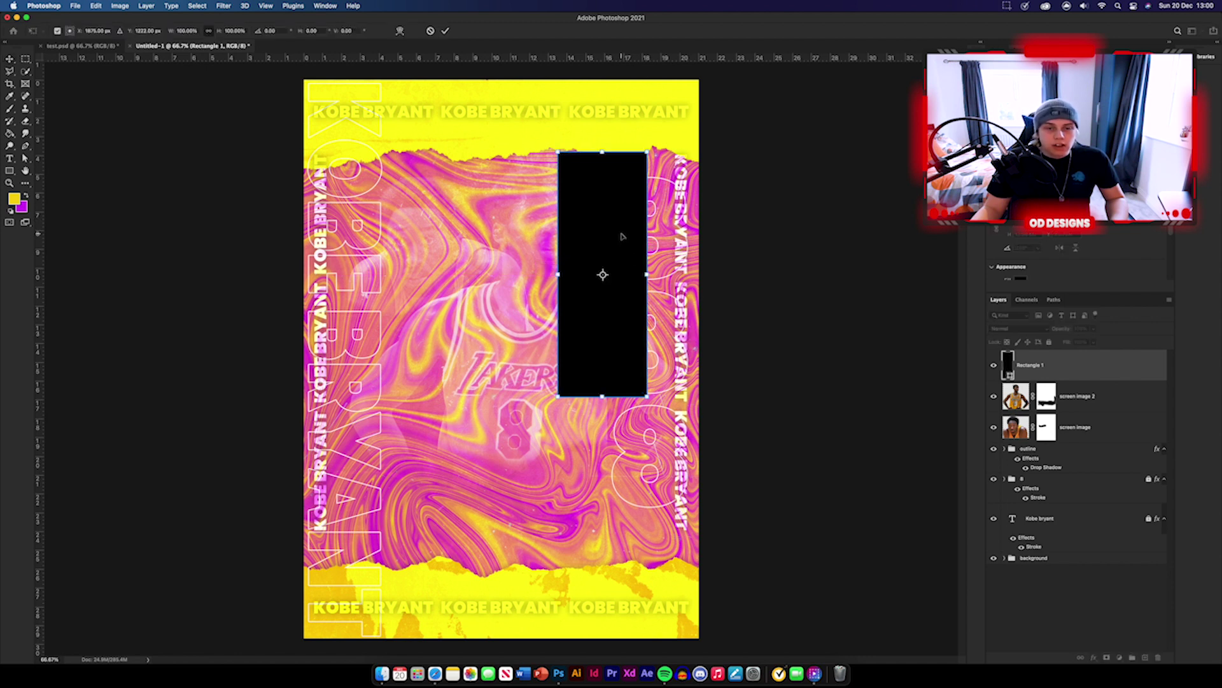
{"action": "right_click", "coordinate": [622, 233]}
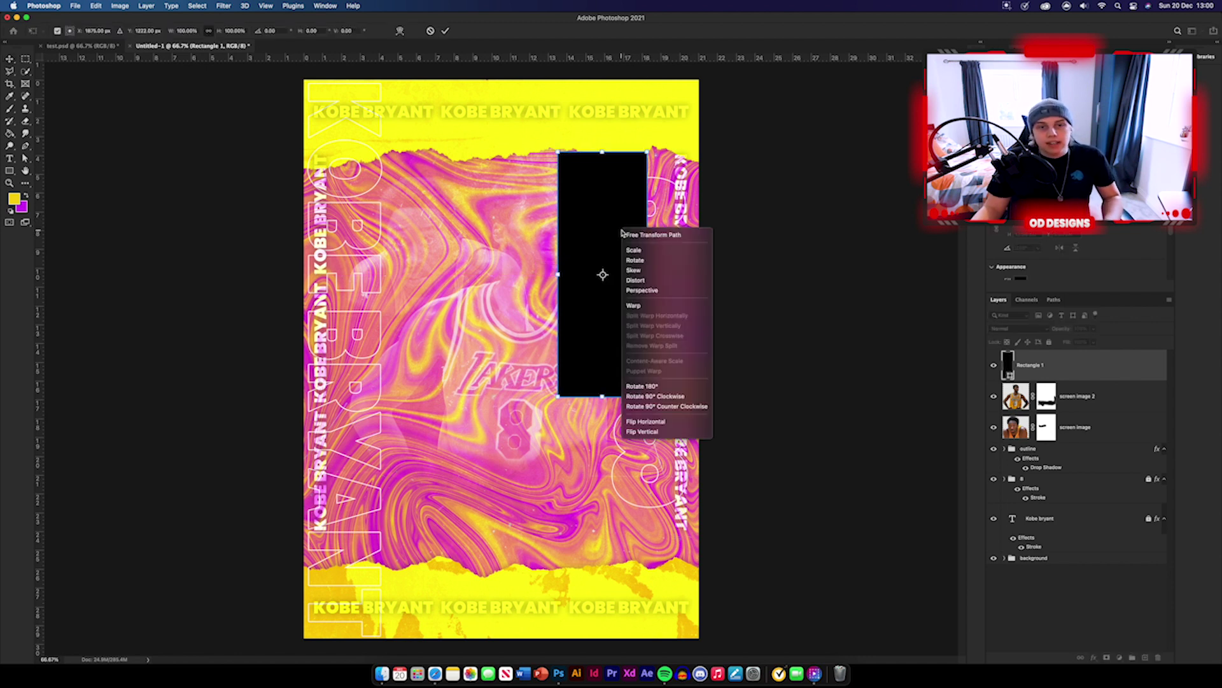
{"action": "left_click", "coordinate": [654, 269]}
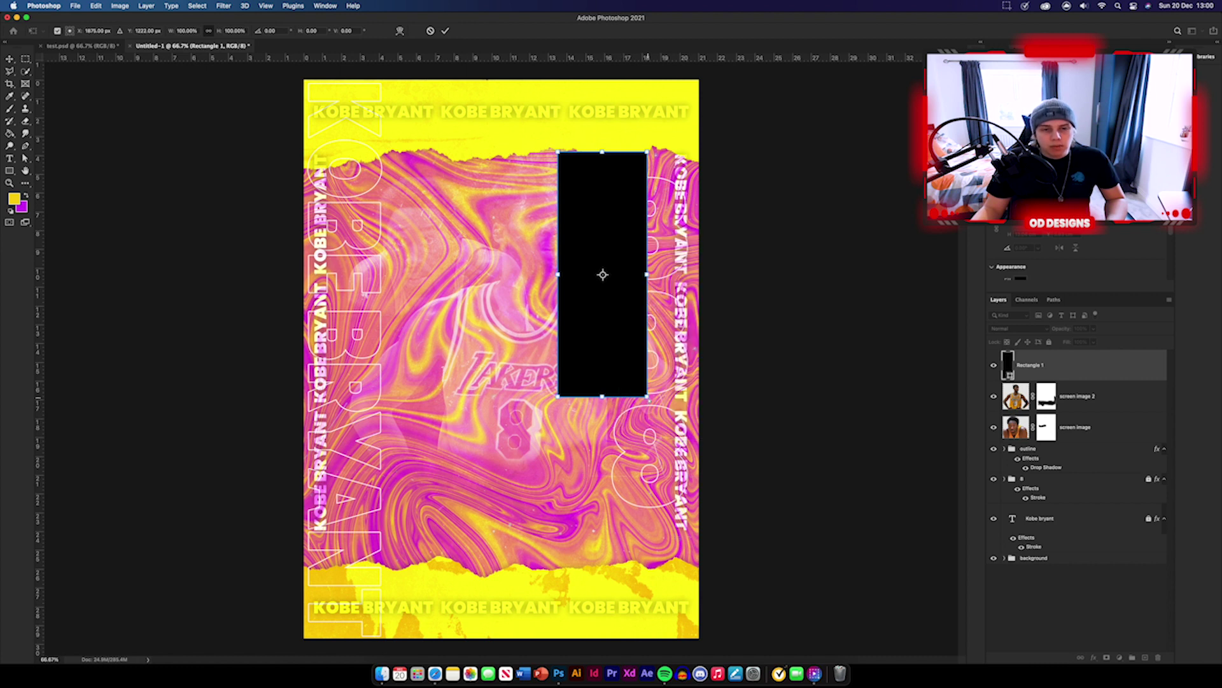
{"action": "left_click_drag", "start_coordinate": [647, 396], "coordinate": [629, 431]}
{"action": "left_click_drag", "start_coordinate": [647, 151], "coordinate": [647, 180]}
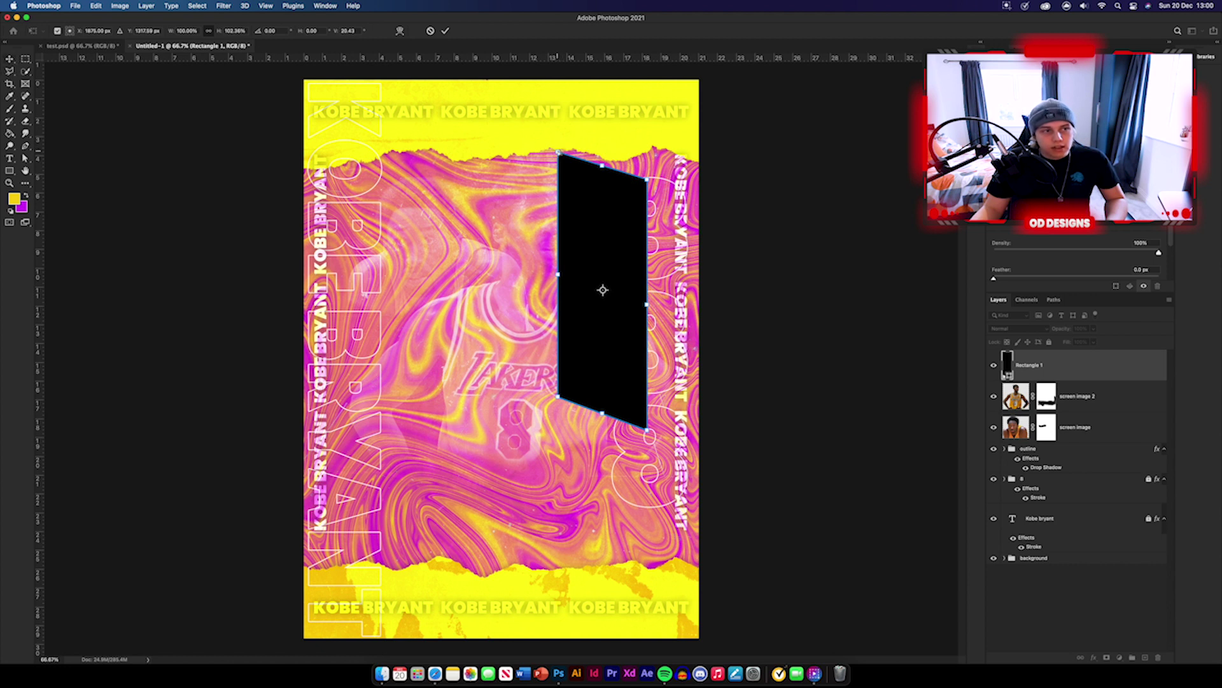
- Raise the slanted rectangle's lower-left corner so its lower edge slopes more steeply, and apply the transform
{"action": "mouse_move", "coordinate": [558, 153]}
{"action": "left_mouse_down"}
{"action": "mouse_move", "coordinate": [611, 117]}
{"action": "mouse_move", "coordinate": [569, 131]}
{"action": "mouse_move", "coordinate": [567, 155]}
{"action": "left_mouse_up"}
{"action": "key", "text": "super+z"}
{"action": "left_click_drag", "start_coordinate": [560, 396], "coordinate": [573, 381]}
{"action": "key", "text": "Return"}
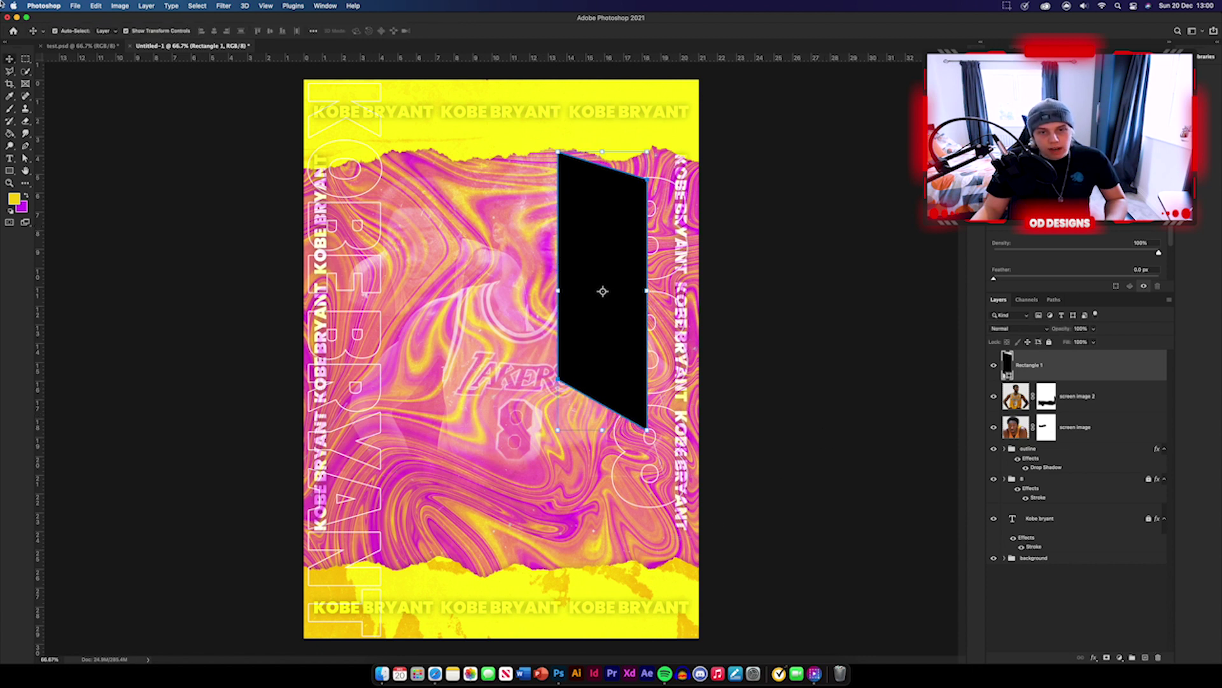
{"action": "left_click", "coordinate": [925, 452]}
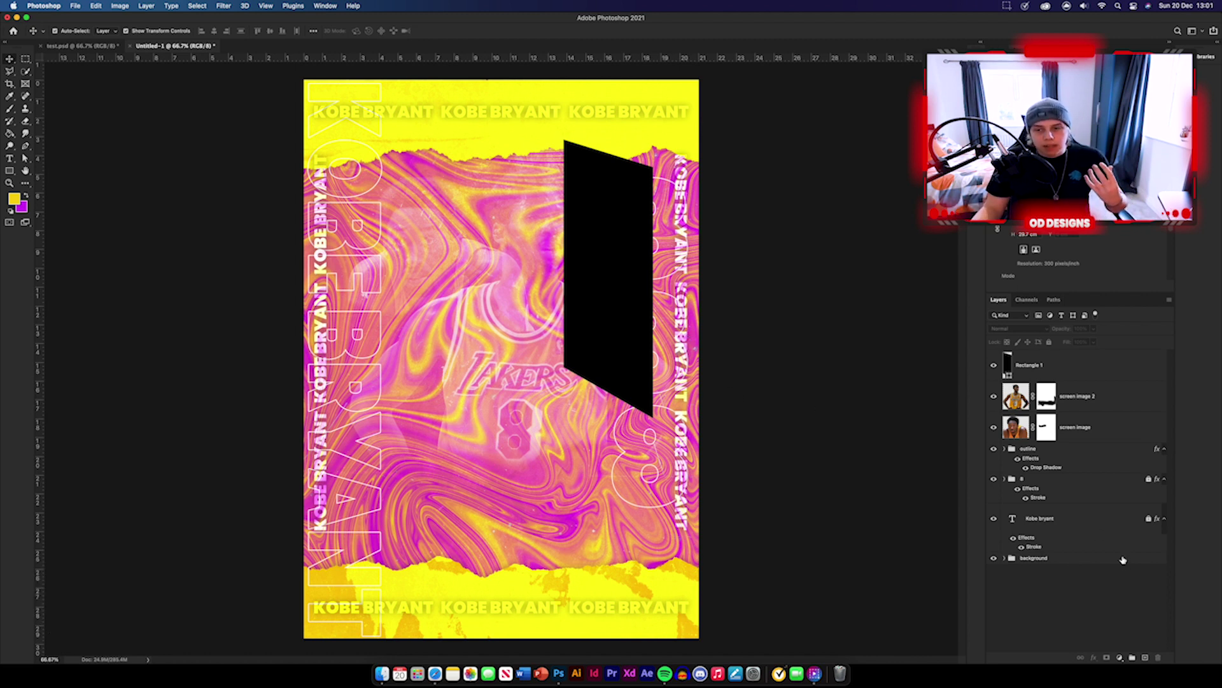
- Duplicate the texture 1 layer from the background group above Rectangle 1 and clip the copy to the rectangle
{"action": "left_click", "coordinate": [1005, 559]}
{"action": "scroll", "coordinate": [1076, 580], "scroll_direction": "down", "scroll_amount": 3}
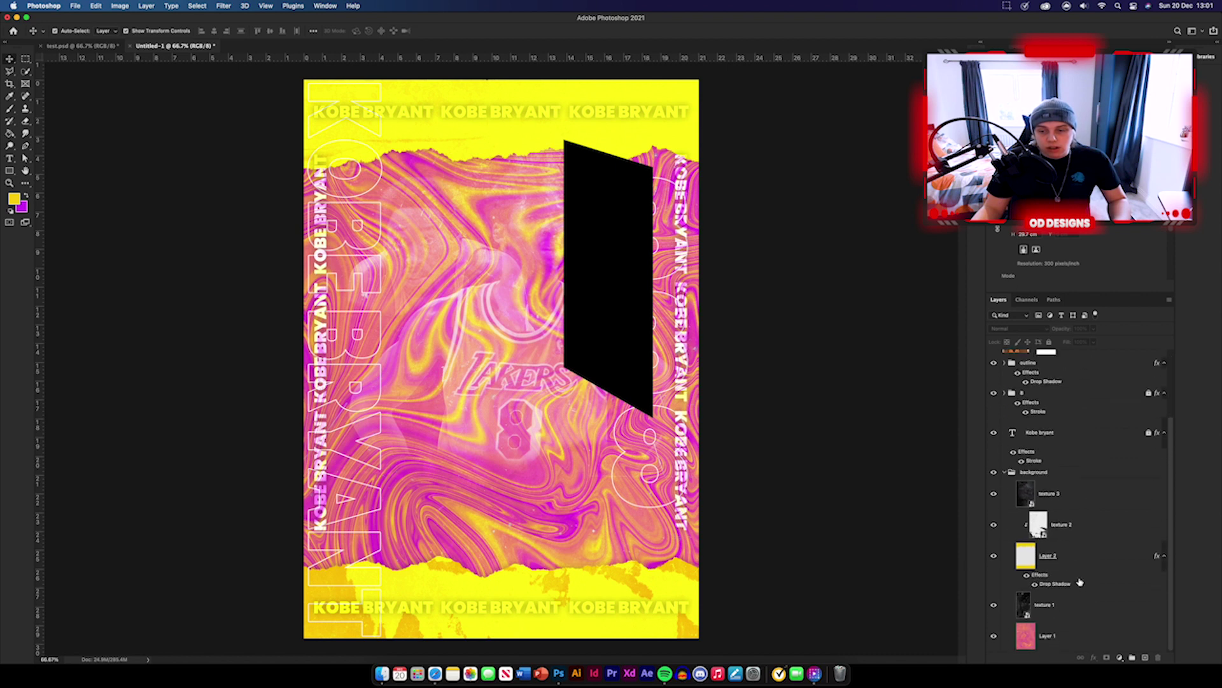
{"action": "left_click", "coordinate": [1088, 610]}
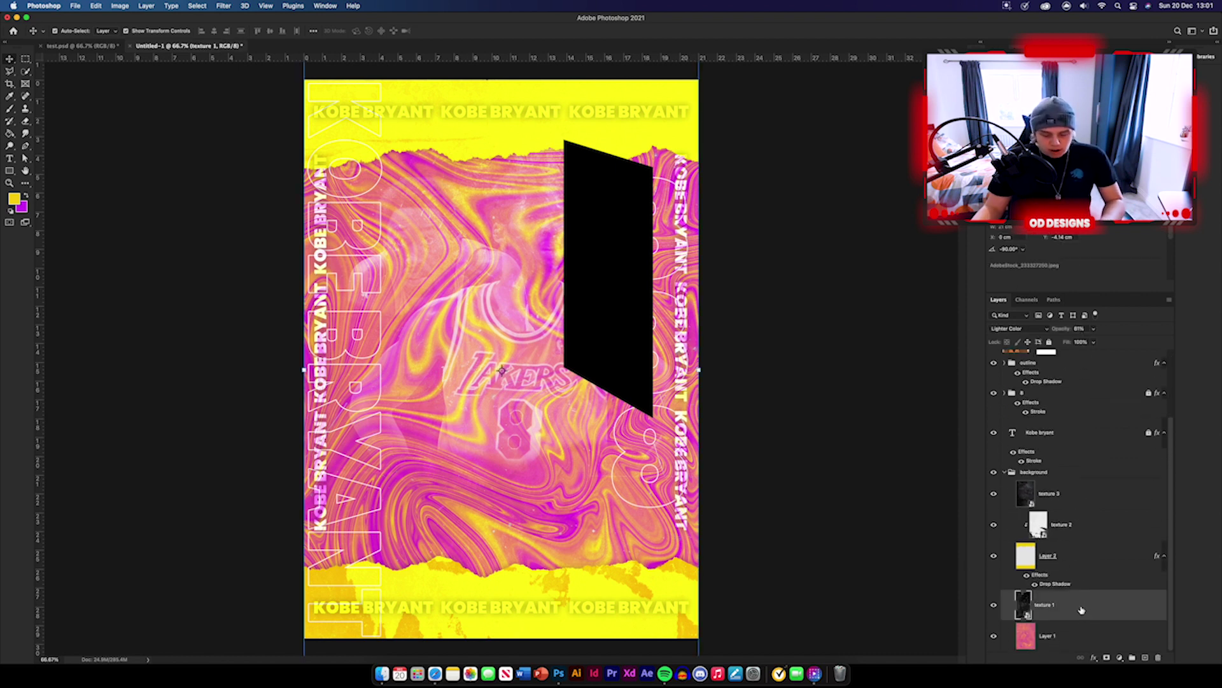
{"action": "left_click_drag", "start_coordinate": [1081, 610], "coordinate": [1057, 362]}
{"action": "scroll", "coordinate": [1059, 489], "scroll_direction": "down", "scroll_amount": 2}
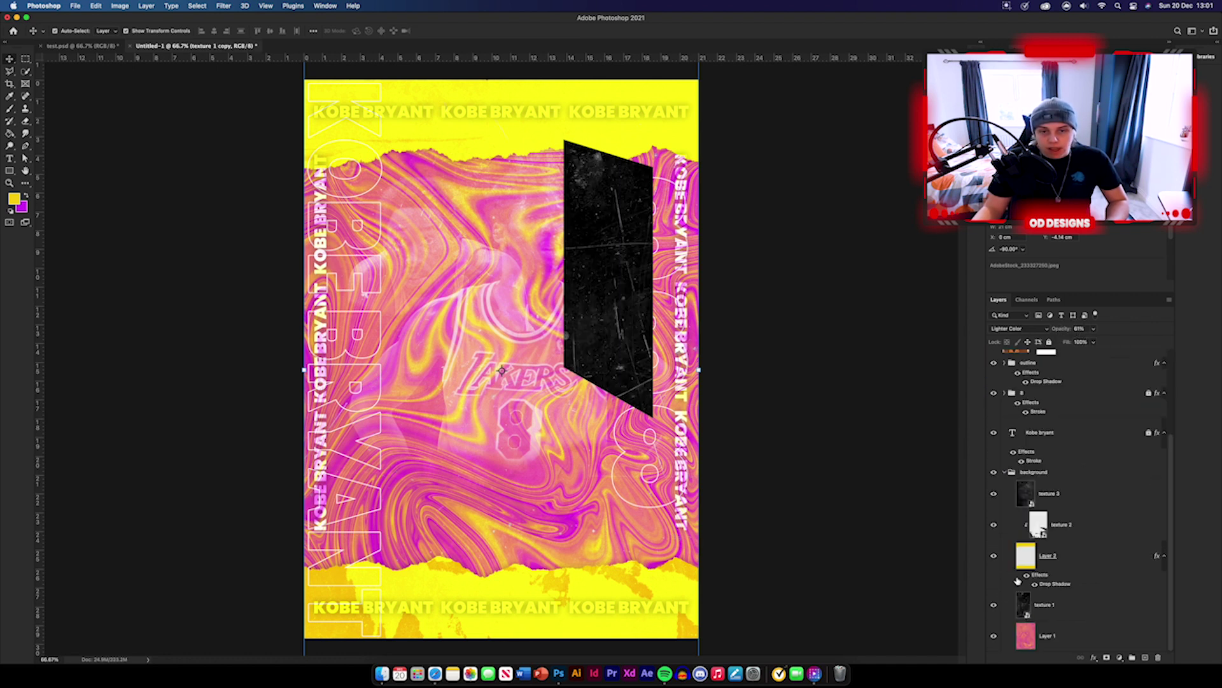
{"action": "left_click", "coordinate": [1005, 473]}
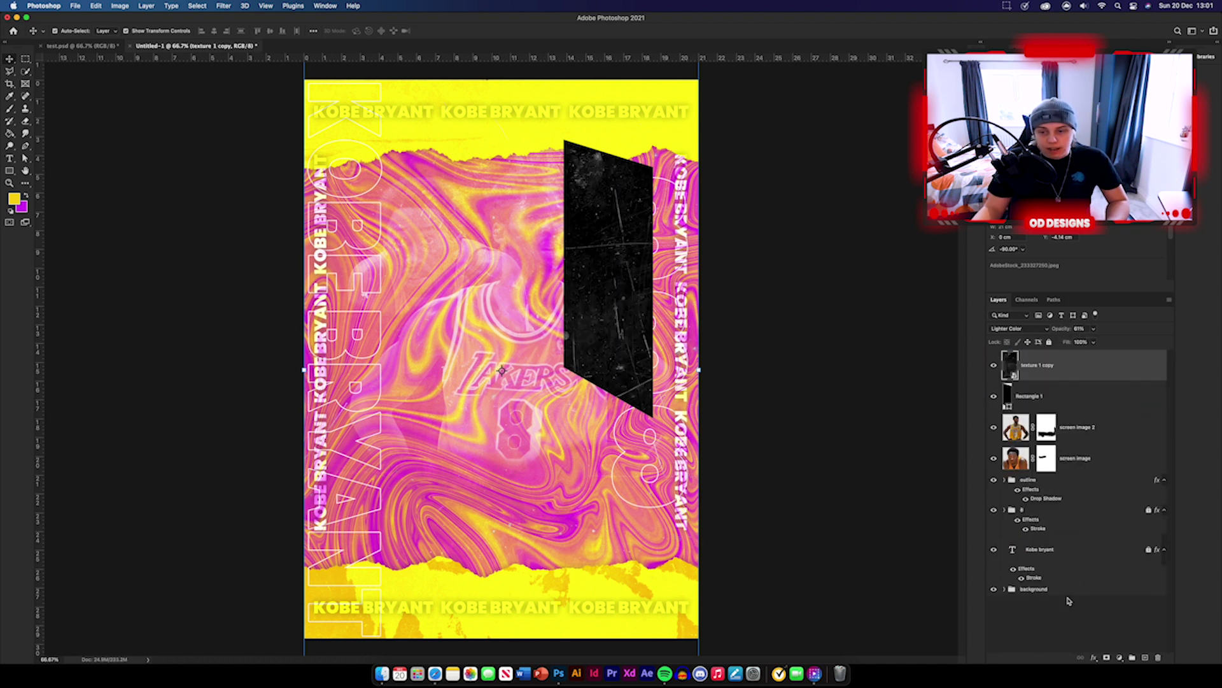
{"action": "left_click", "coordinate": [1062, 381], "text": "alt"}
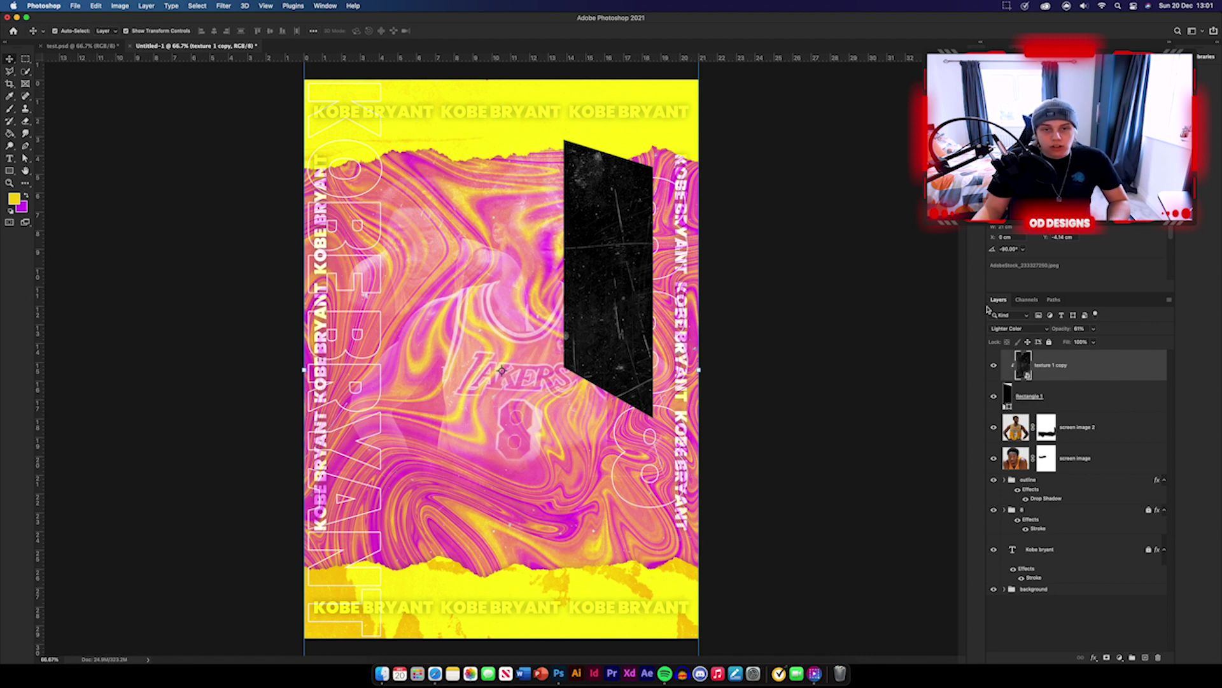
- Set the texture 1 copy layer to Linear Light blend mode and lower its opacity
{"action": "left_click", "coordinate": [1036, 330]}
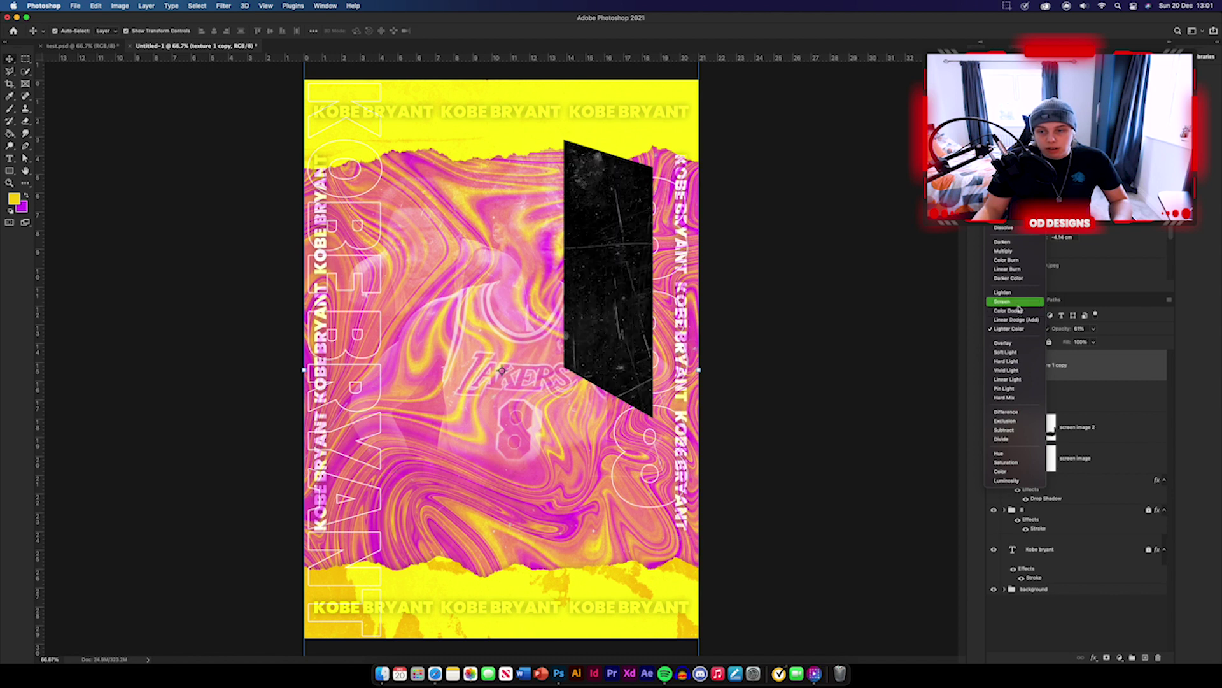
{"action": "left_click", "coordinate": [1025, 380]}
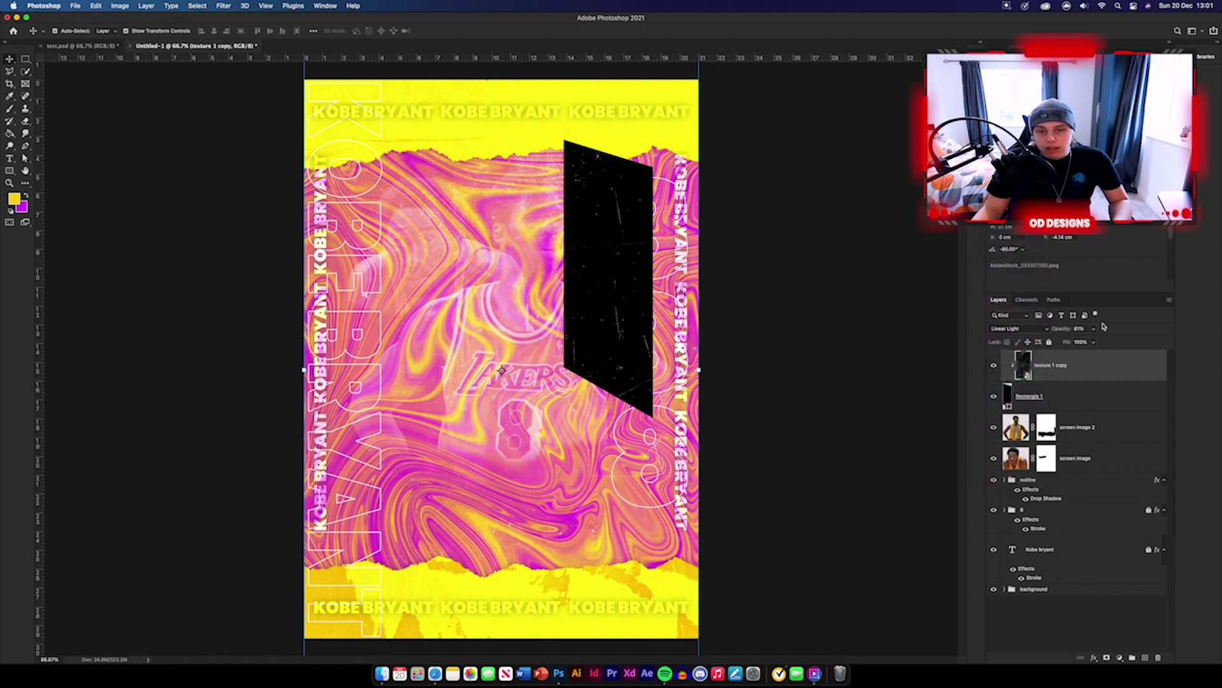
{"action": "left_click_drag", "start_coordinate": [1060, 331], "coordinate": [1050, 332]}
{"action": "left_click", "coordinate": [815, 379]}
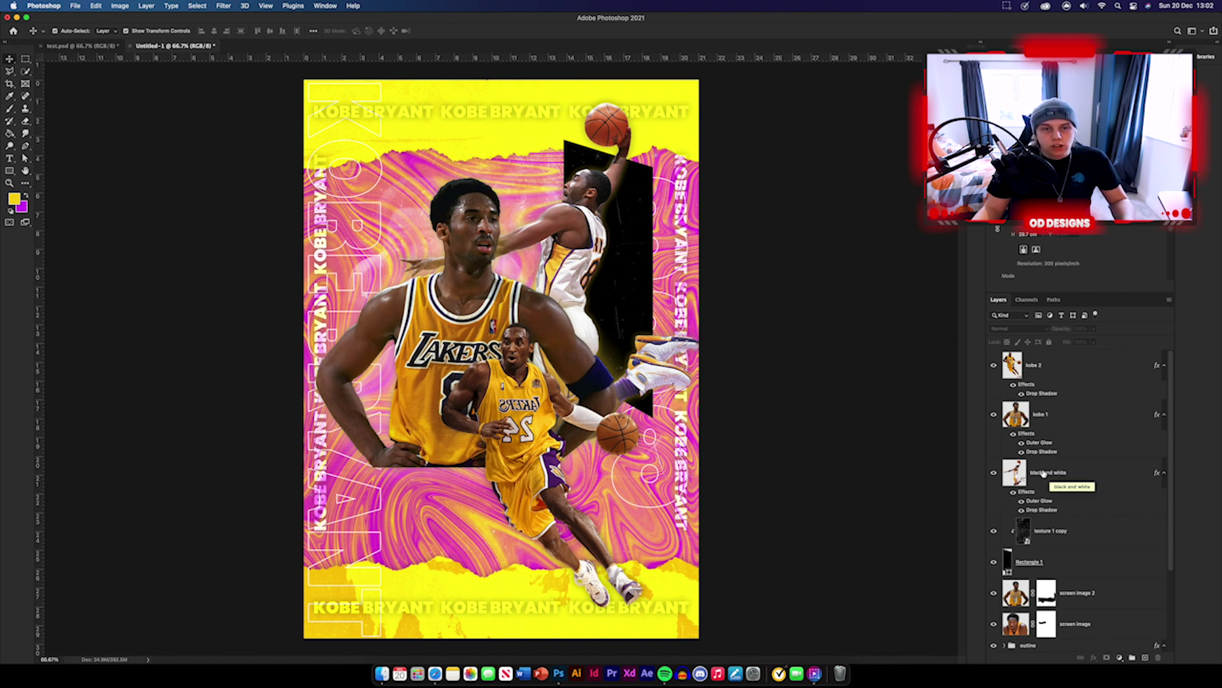
- Hide the kobe 1 and kobe 2 layers, and move the dunking player photo slightly up and left
{"action": "left_click", "coordinate": [994, 413]}
{"action": "left_click", "coordinate": [994, 365]}
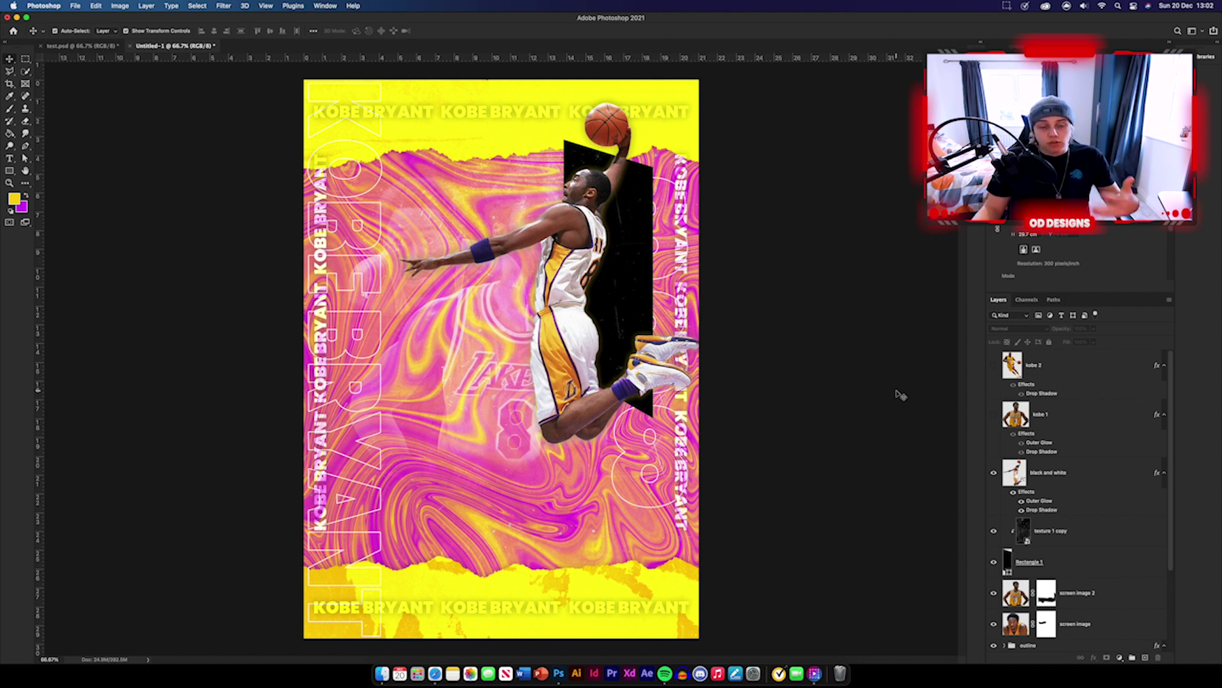
{"action": "left_click", "coordinate": [571, 335]}
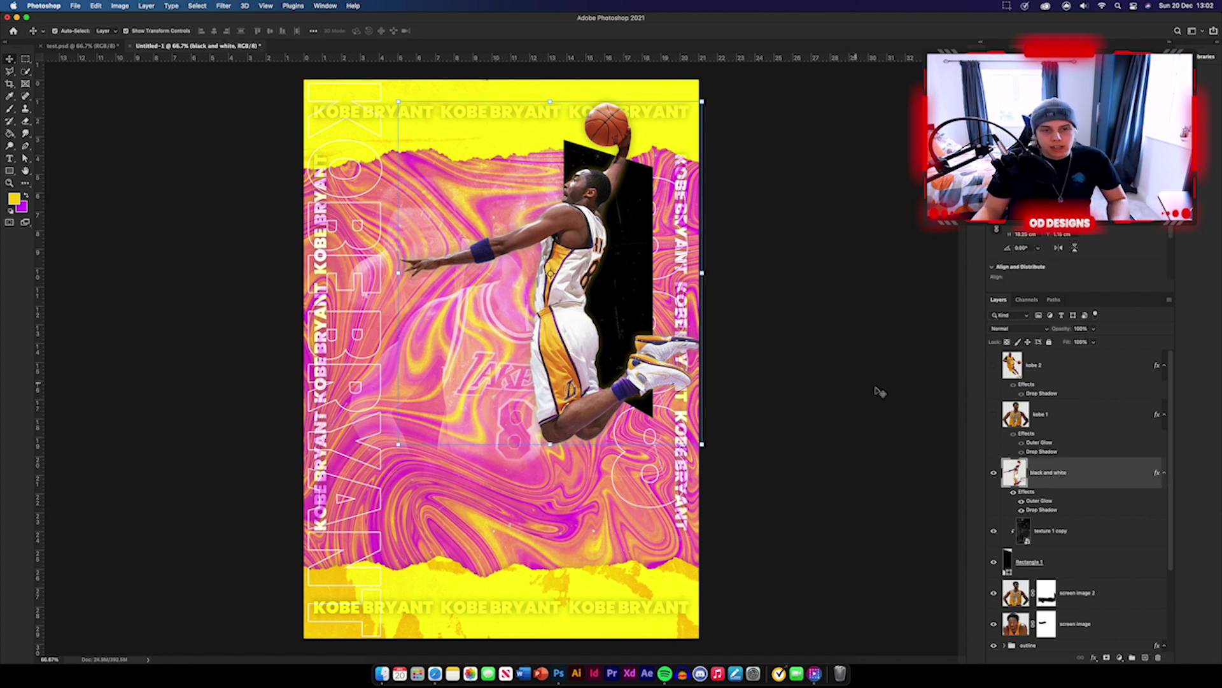
{"action": "left_click", "coordinate": [850, 330]}
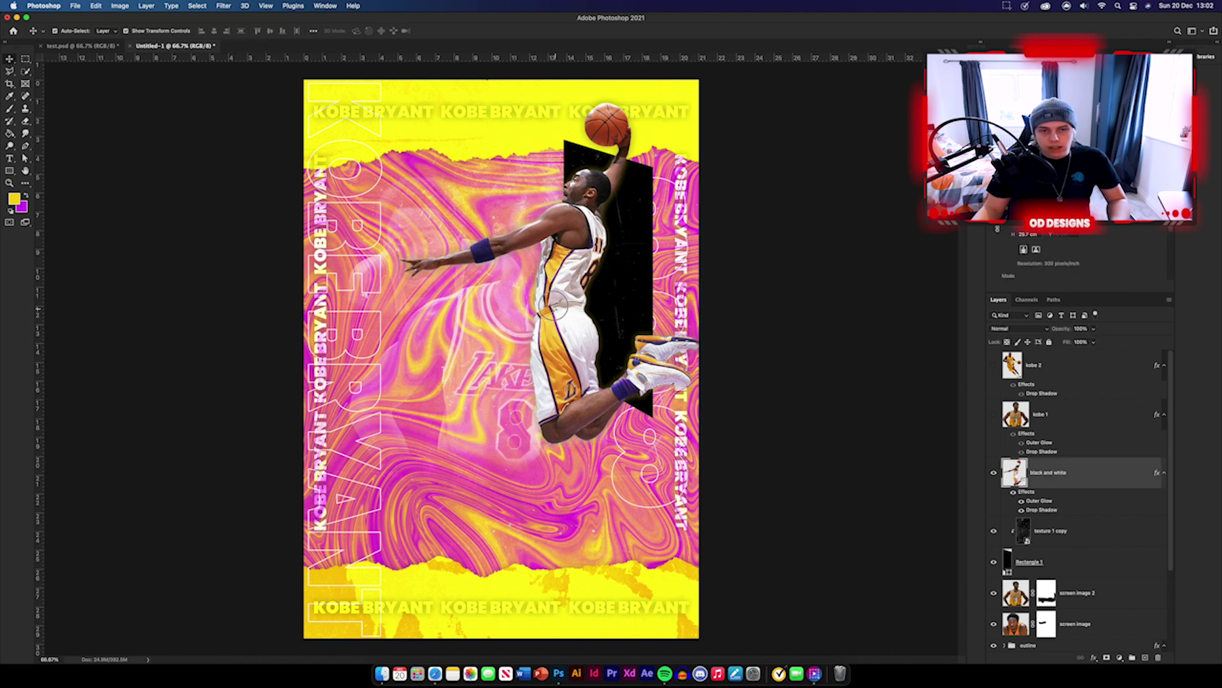
{"action": "left_click_drag", "start_coordinate": [552, 306], "coordinate": [557, 298]}
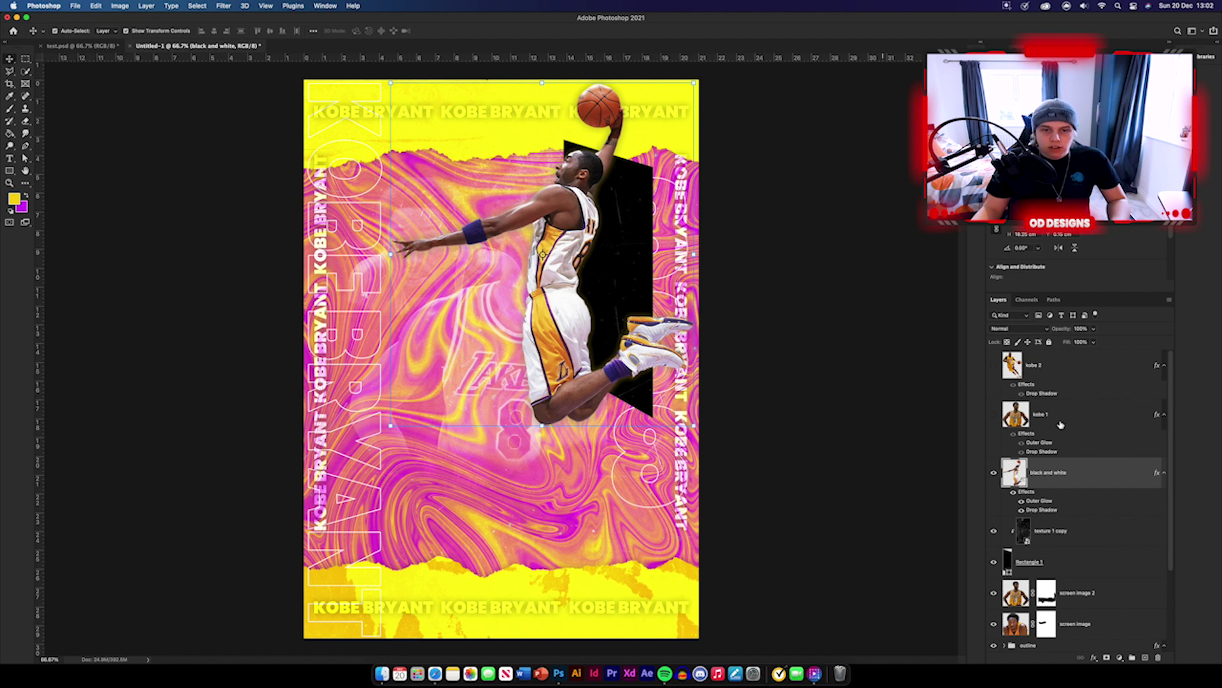
- Rasterize the Rectangle 1 layer
{"action": "left_click", "coordinate": [1078, 568]}
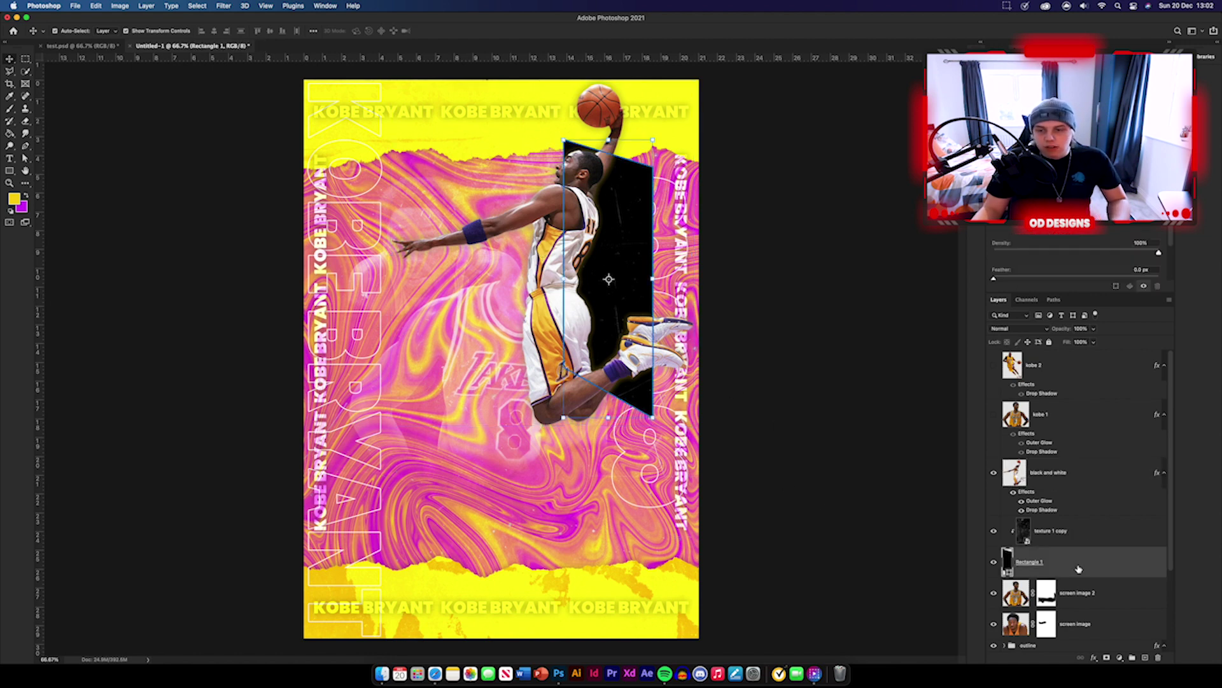
{"action": "right_click", "coordinate": [1079, 567]}
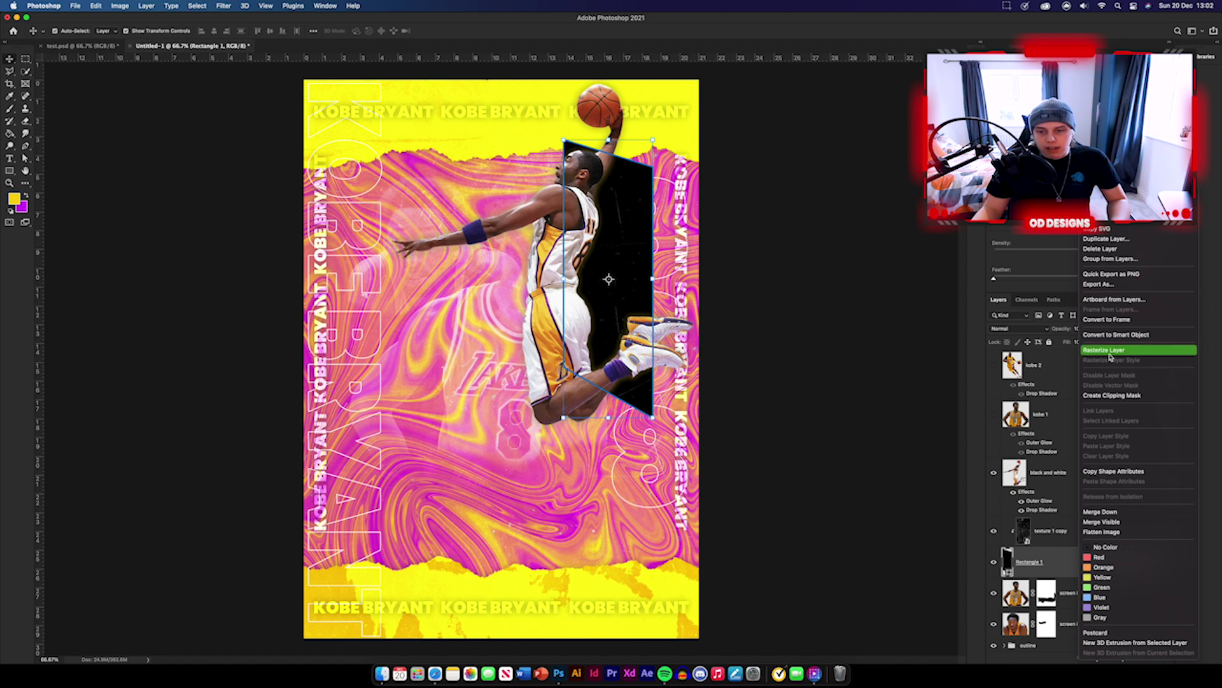
{"action": "left_click", "coordinate": [1110, 353]}
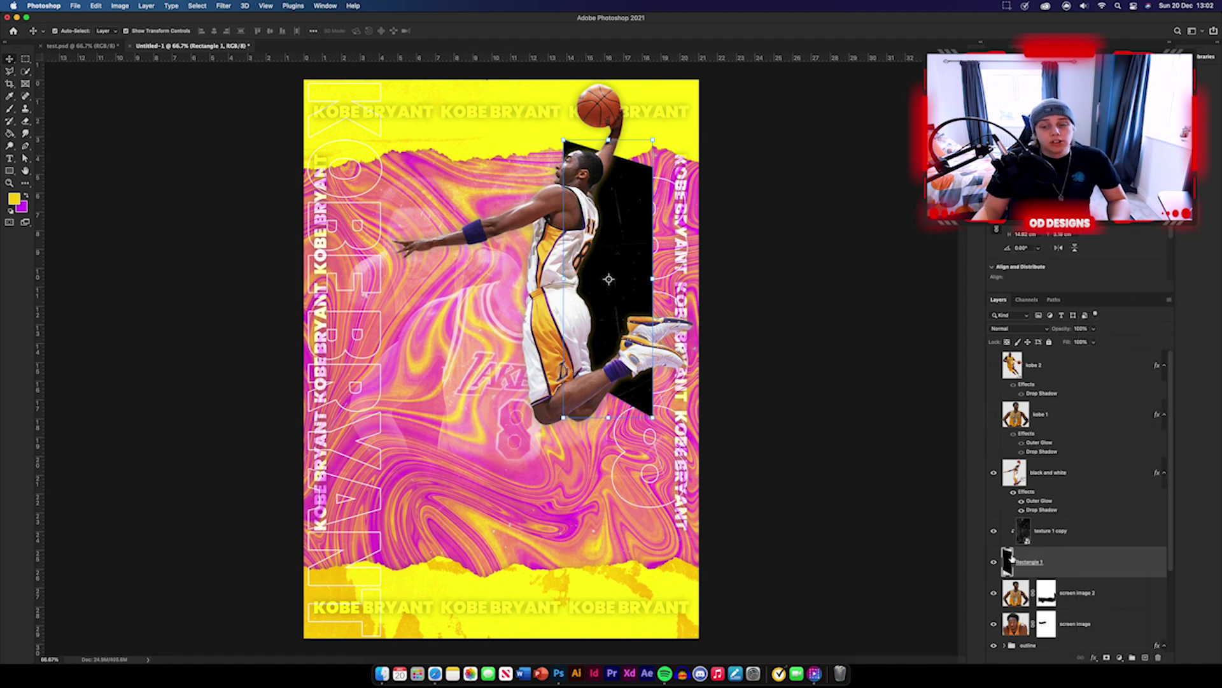
- Load the rectangle's shape as a selection and use it as a layer mask on the black and white layer
{"action": "left_click", "coordinate": [197, 6]}
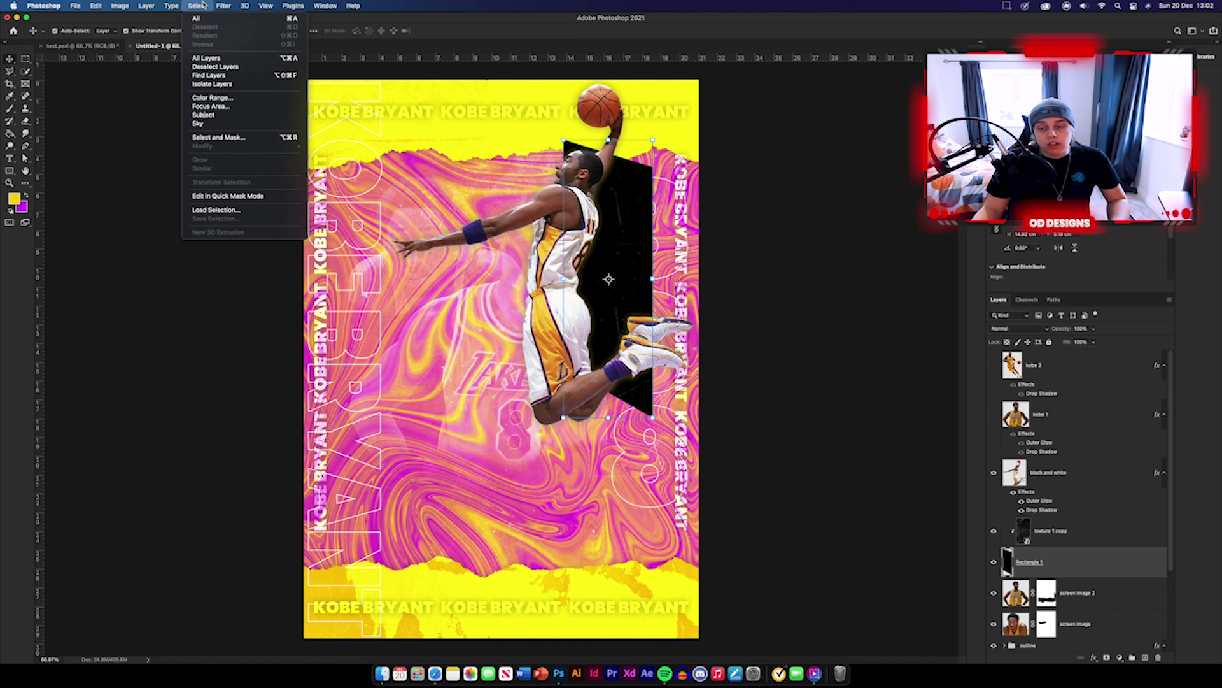
{"action": "left_click", "coordinate": [220, 210]}
{"action": "left_click", "coordinate": [693, 290]}
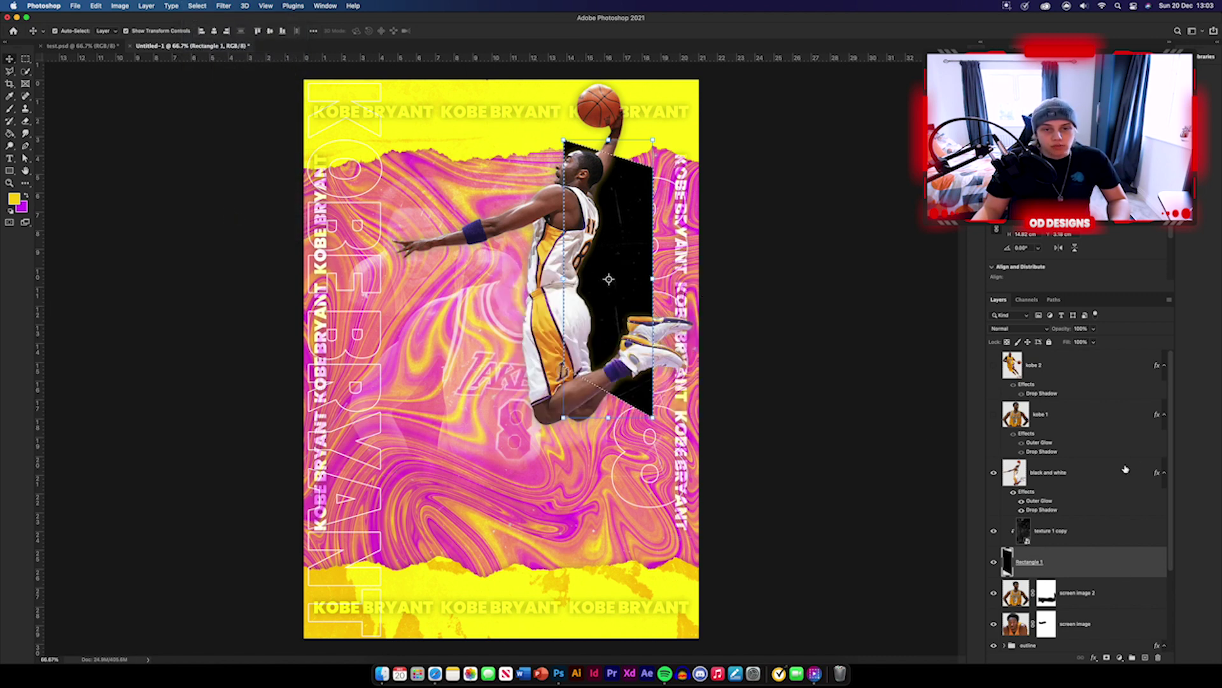
{"action": "left_click", "coordinate": [1082, 472]}
{"action": "left_click", "coordinate": [1106, 657]}
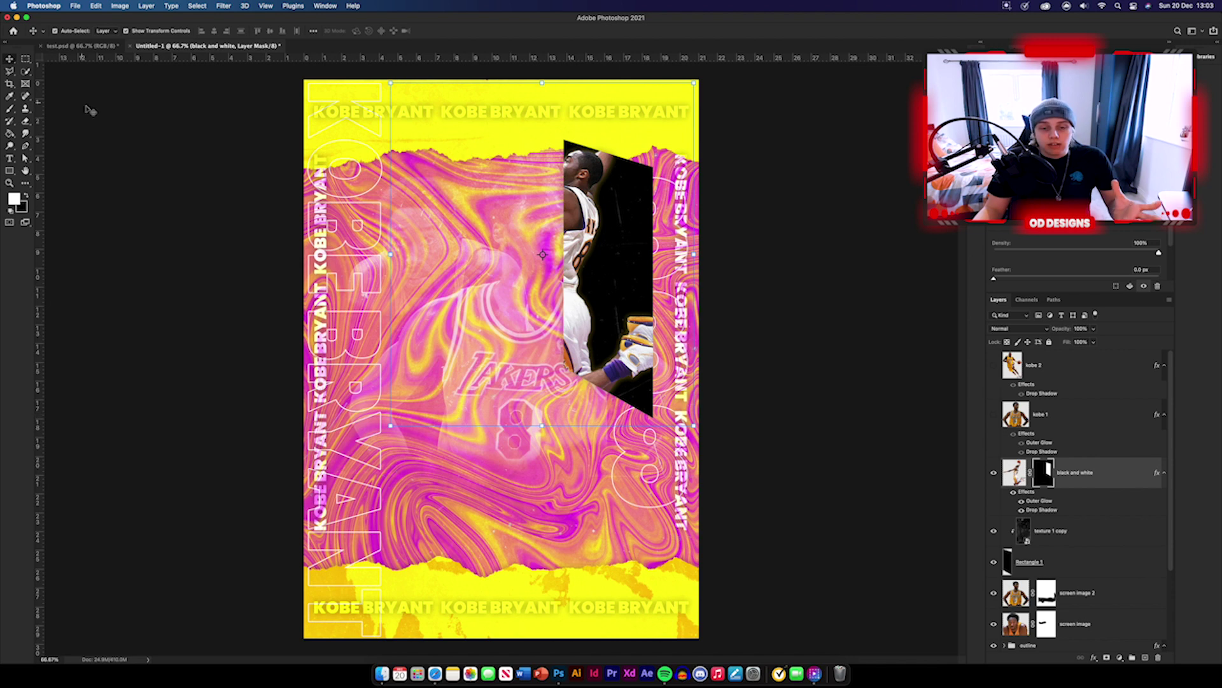
- Paint white on the black and white layer's mask with a smaller Soft Round brush to reveal the player outside the rectangle's left and lower edges
{"action": "key", "text": "b"}
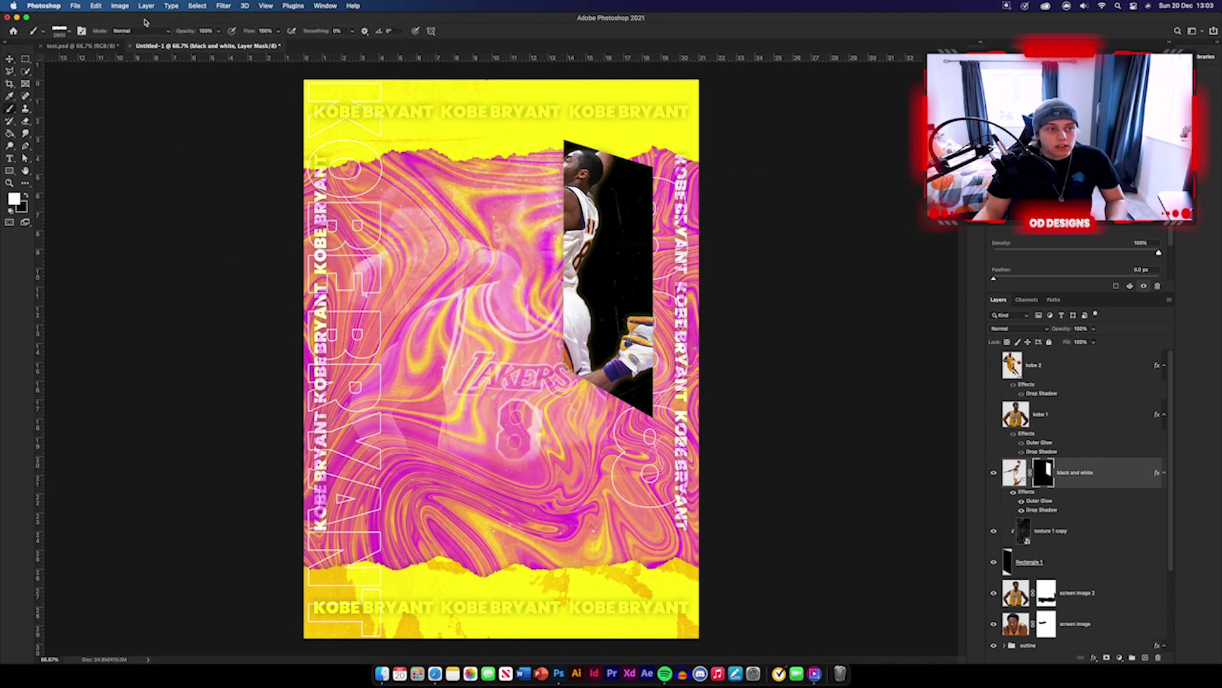
{"action": "left_click", "coordinate": [62, 33]}
{"action": "left_click", "coordinate": [36, 118]}
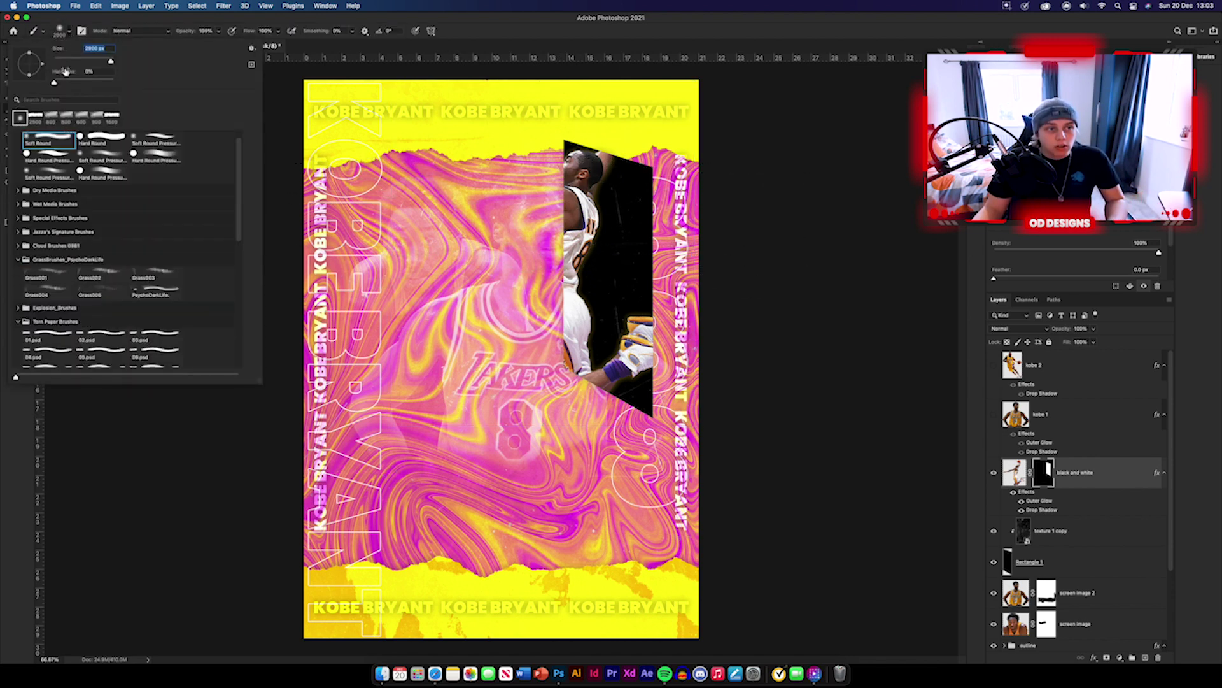
{"action": "key", "text": "Return"}
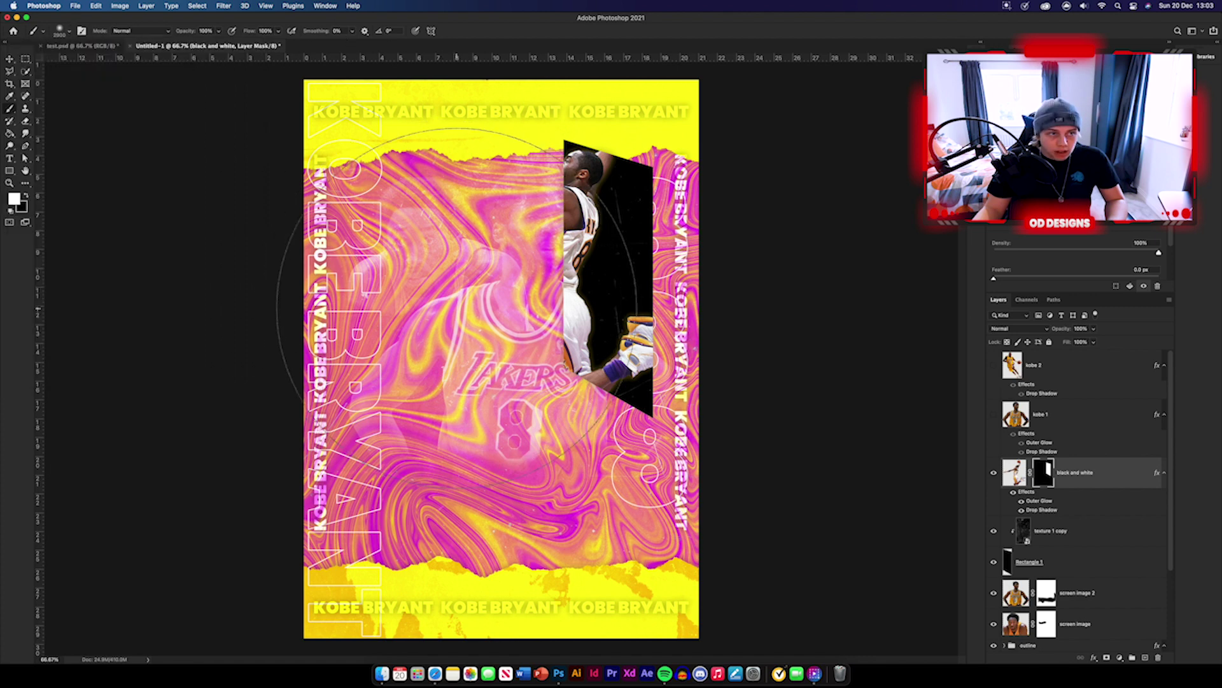
{"action": "key", "text": "bracketleft"}
{"action": "key", "text": "bracketleft"}
{"action": "key", "text": "bracketleft"}
{"action": "key", "text": "bracketleft"}
{"action": "key", "text": "bracketleft"}
{"action": "key", "text": "bracketleft"}
{"action": "key", "text": "bracketleft"}
{"action": "key", "text": "bracketleft"}
{"action": "key", "text": "bracketleft"}
{"action": "key", "text": "bracketleft"}
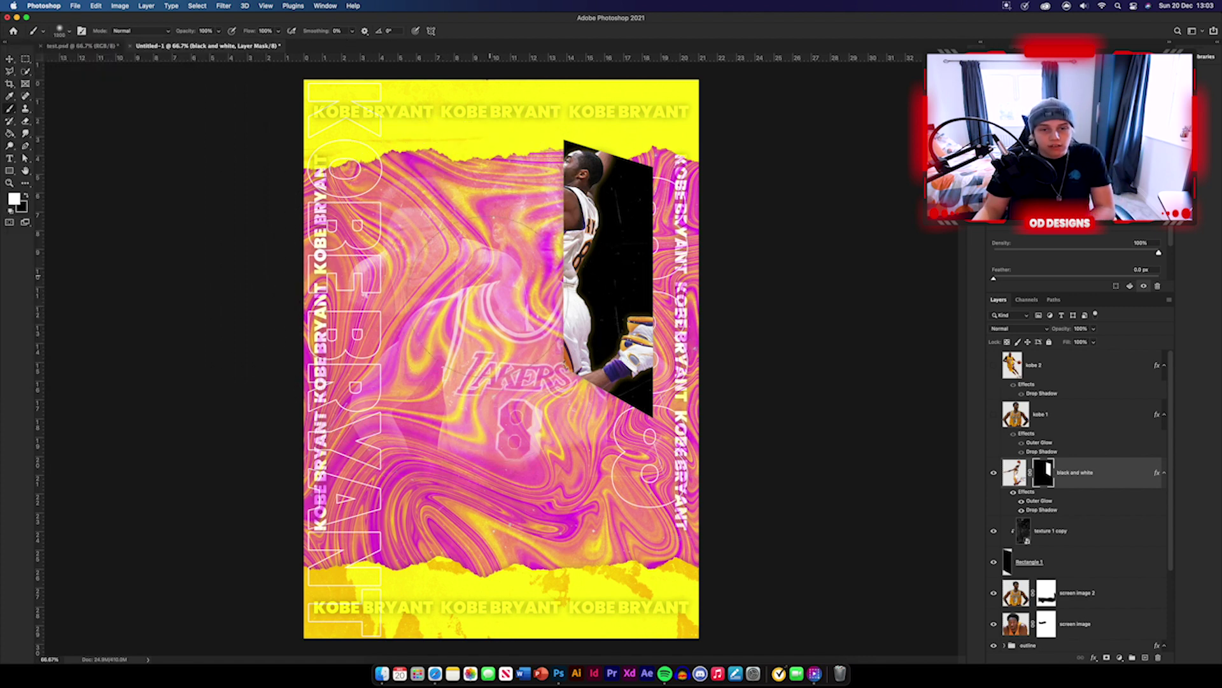
{"action": "mouse_move", "coordinate": [488, 284]}
{"action": "left_mouse_down"}
{"action": "mouse_move", "coordinate": [576, 182]}
{"action": "mouse_move", "coordinate": [606, 118]}
{"action": "mouse_move", "coordinate": [422, 146]}
{"action": "mouse_move", "coordinate": [373, 207]}
{"action": "mouse_move", "coordinate": [379, 223]}
{"action": "left_mouse_up"}
{"action": "mouse_move", "coordinate": [493, 401]}
{"action": "left_mouse_down"}
{"action": "mouse_move", "coordinate": [499, 452]}
{"action": "mouse_move", "coordinate": [549, 439]}
{"action": "mouse_move", "coordinate": [602, 385]}
{"action": "left_mouse_up"}
- Touch up the black and white layer's mask beneath the player's knees with a smaller black brush, and deselect the layer
{"action": "key", "text": "x"}
{"action": "key", "text": "bracketleft"}
{"action": "key", "text": "bracketleft"}
{"action": "key", "text": "bracketleft"}
{"action": "key", "text": "bracketleft"}
{"action": "key", "text": "bracketleft"}
{"action": "key", "text": "bracketleft"}
{"action": "key", "text": "bracketleft"}
{"action": "key", "text": "bracketleft"}
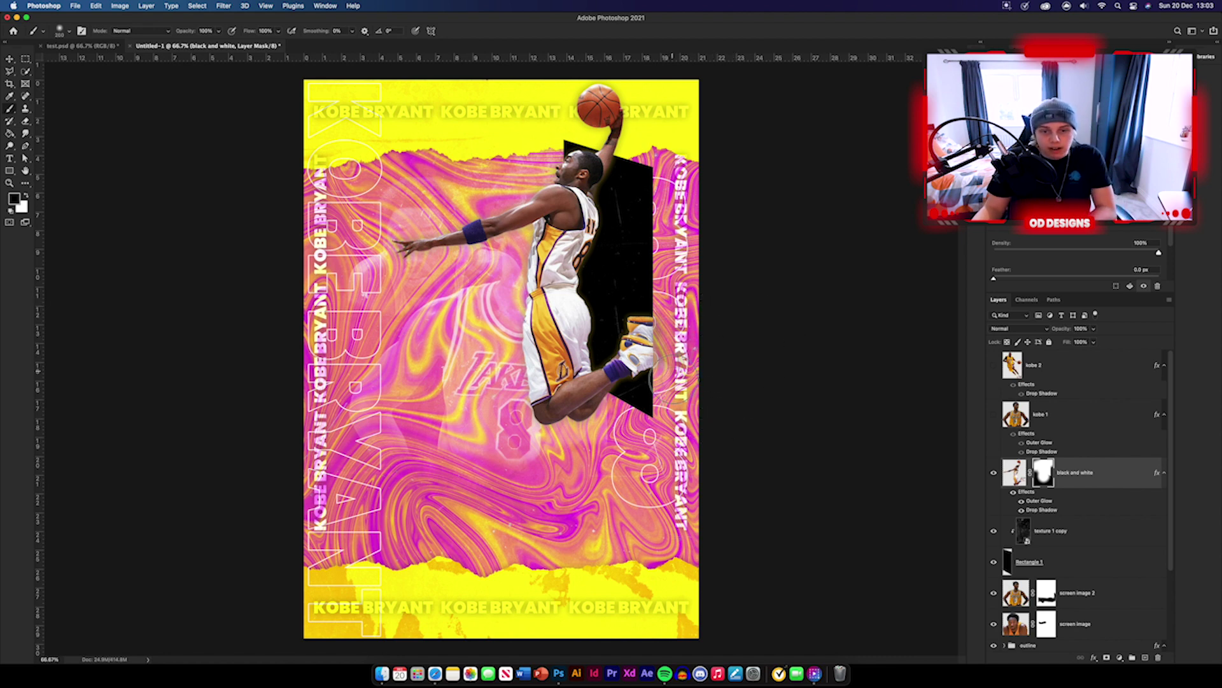
{"action": "mouse_move", "coordinate": [582, 423]}
{"action": "left_mouse_down"}
{"action": "mouse_move", "coordinate": [547, 413]}
{"action": "mouse_move", "coordinate": [589, 408]}
{"action": "mouse_move", "coordinate": [573, 405]}
{"action": "mouse_move", "coordinate": [573, 423]}
{"action": "left_mouse_up"}
{"action": "key", "text": "x"}
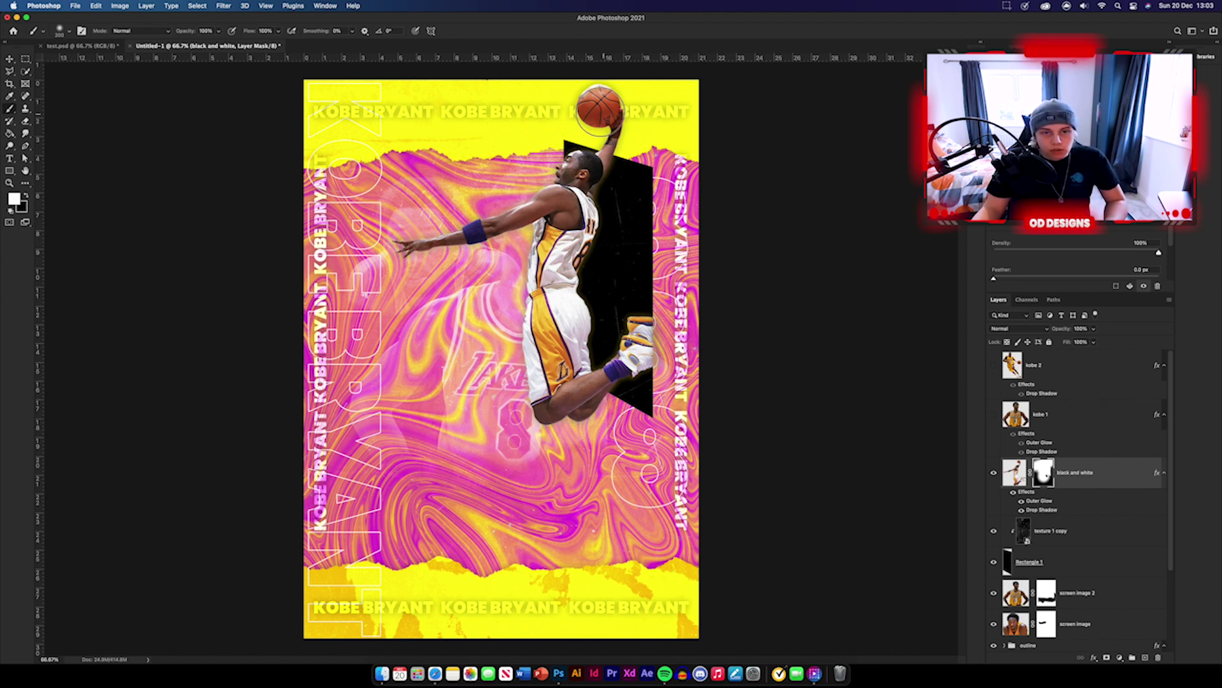
{"action": "key", "text": "v"}
{"action": "left_click", "coordinate": [820, 339]}
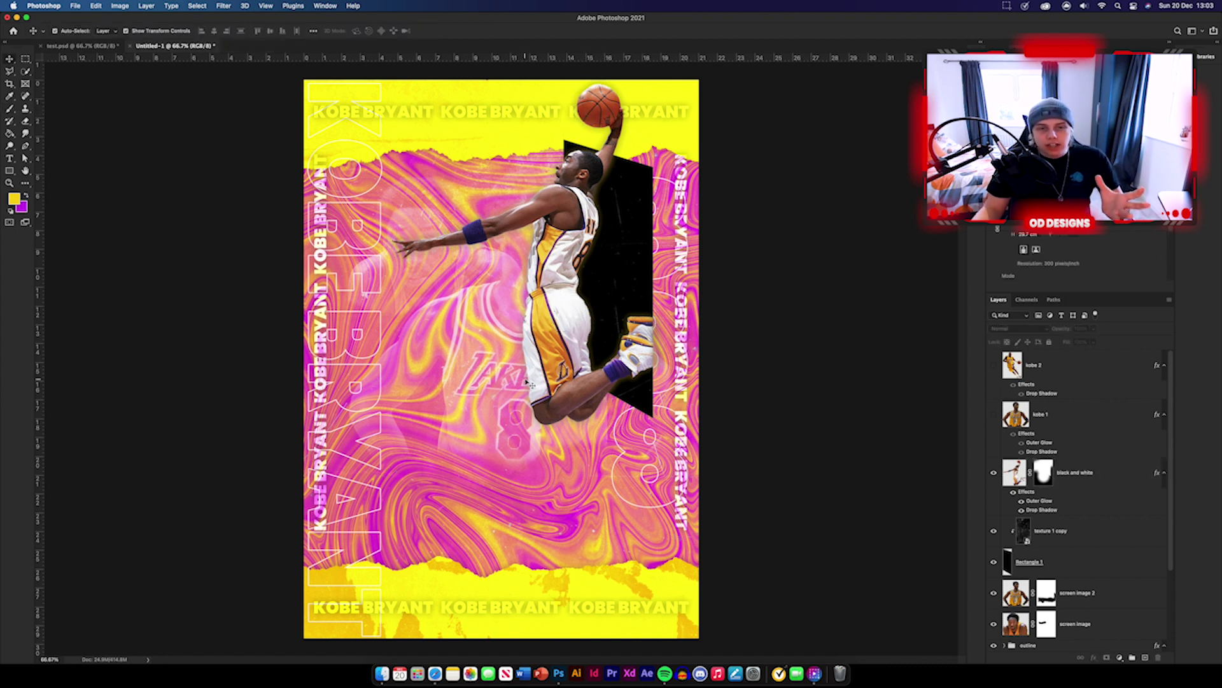
{"action": "left_click", "coordinate": [547, 368]}
{"action": "left_click", "coordinate": [865, 364]}
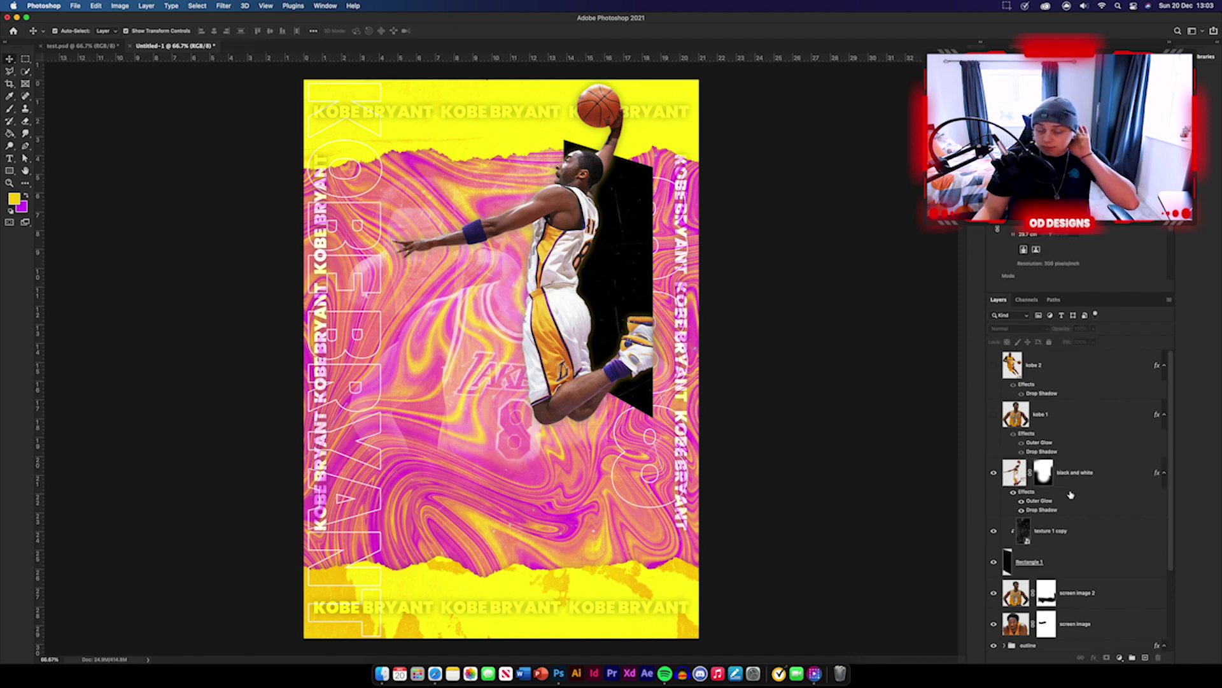
- Review the Outer Glow and Drop Shadow settings in the black and white layer's styles
{"action": "double_click", "coordinate": [1102, 479]}
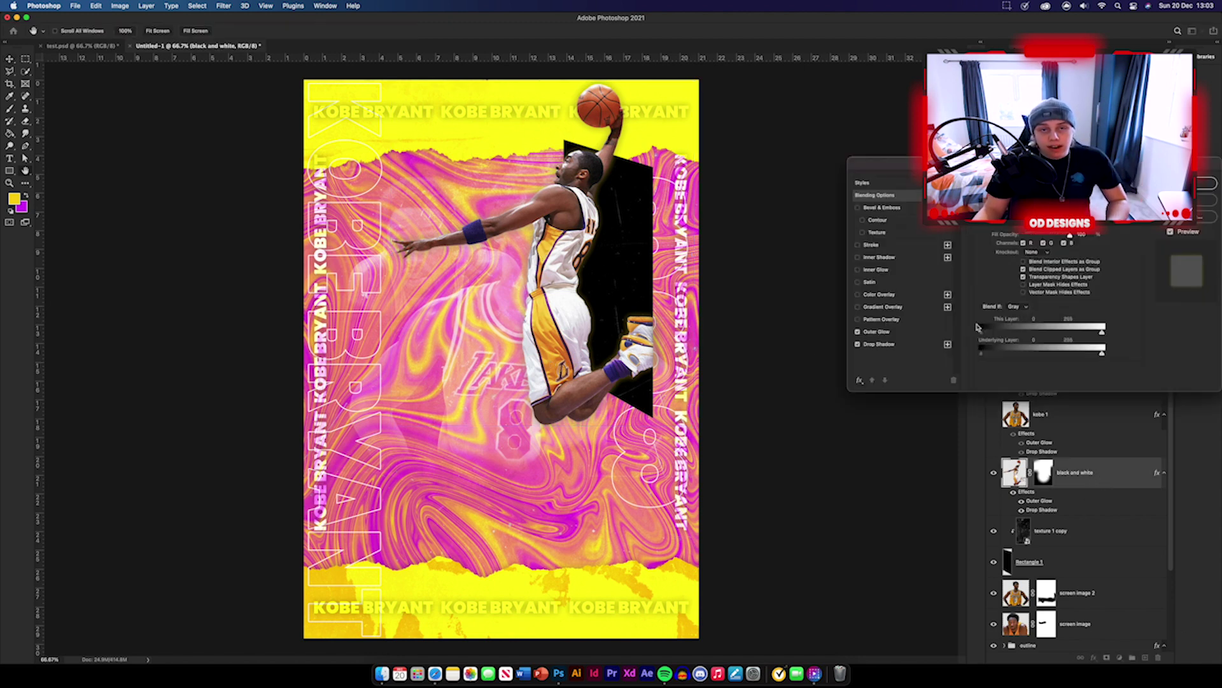
{"action": "left_click", "coordinate": [891, 331]}
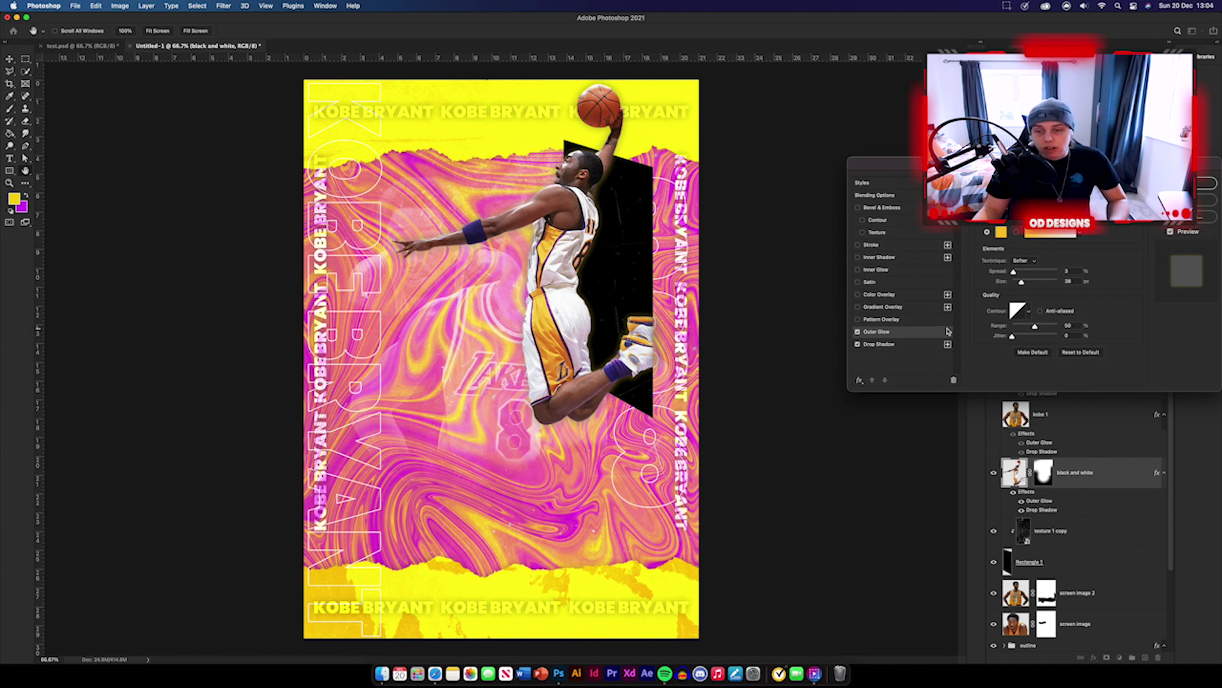
{"action": "left_click", "coordinate": [905, 344]}
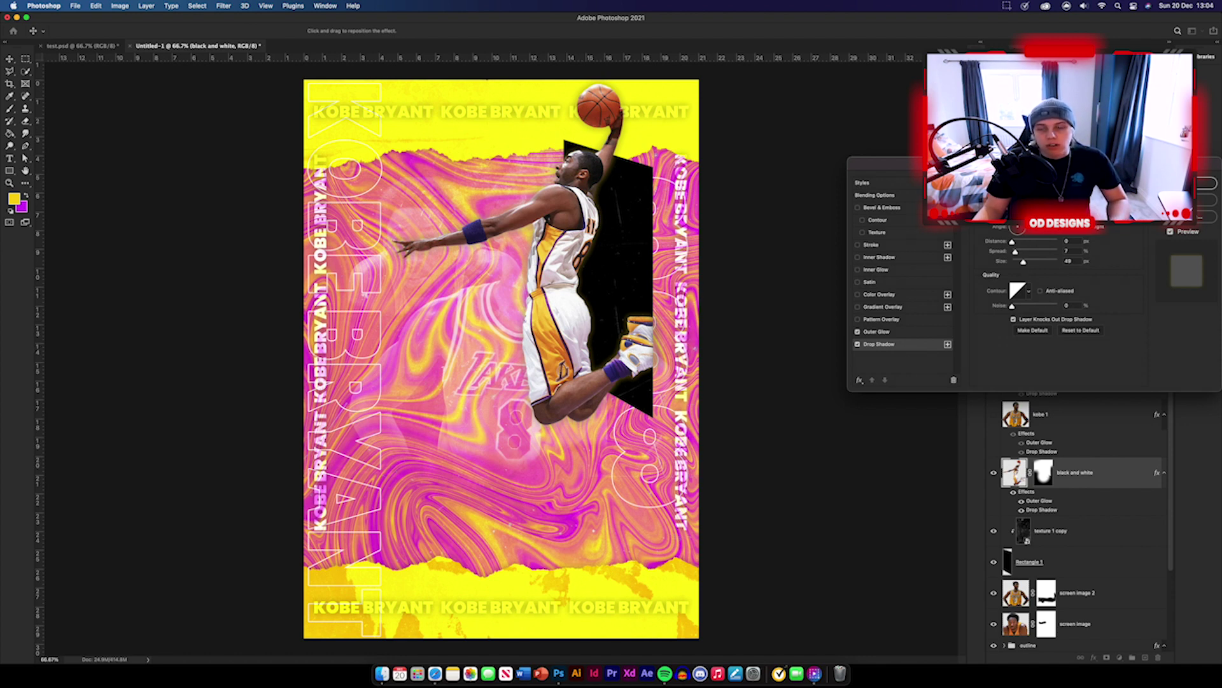
{"action": "left_click", "coordinate": [1189, 183]}
- Try converting the black and white layer's image directly with a default Black & White adjustment, and undo it
{"action": "left_click", "coordinate": [1115, 487]}
{"action": "left_click", "coordinate": [1114, 483]}
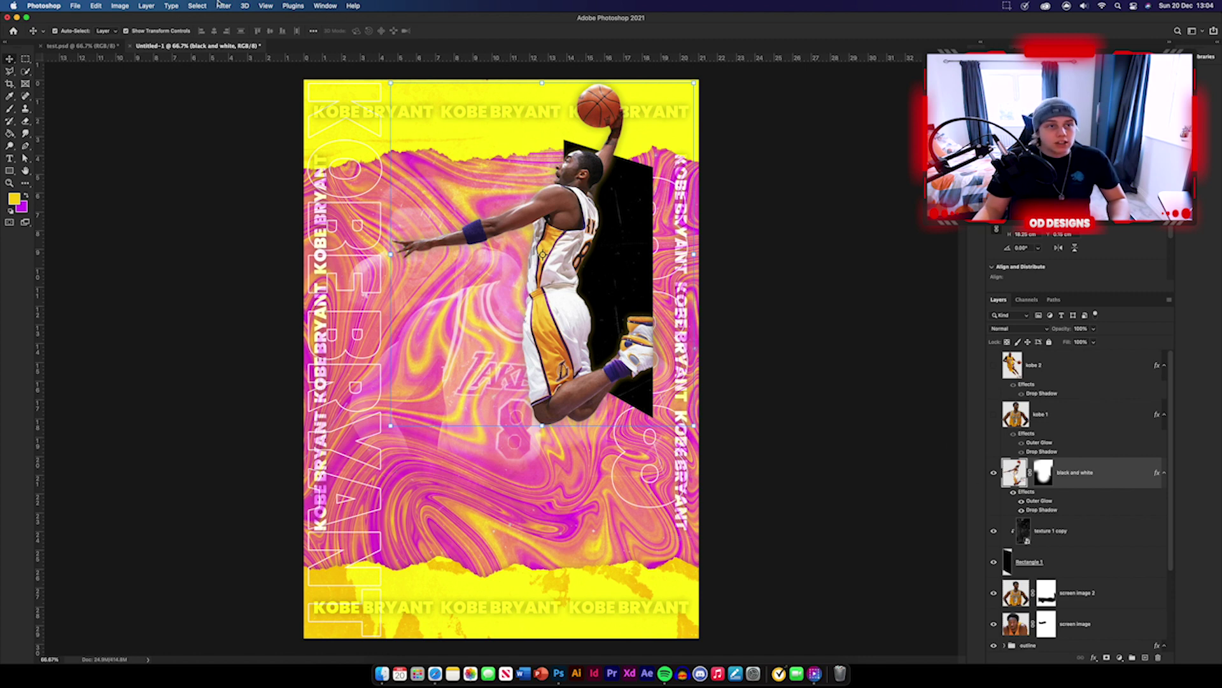
{"action": "left_click", "coordinate": [120, 5]}
{"action": "mouse_move", "coordinate": [133, 32]}
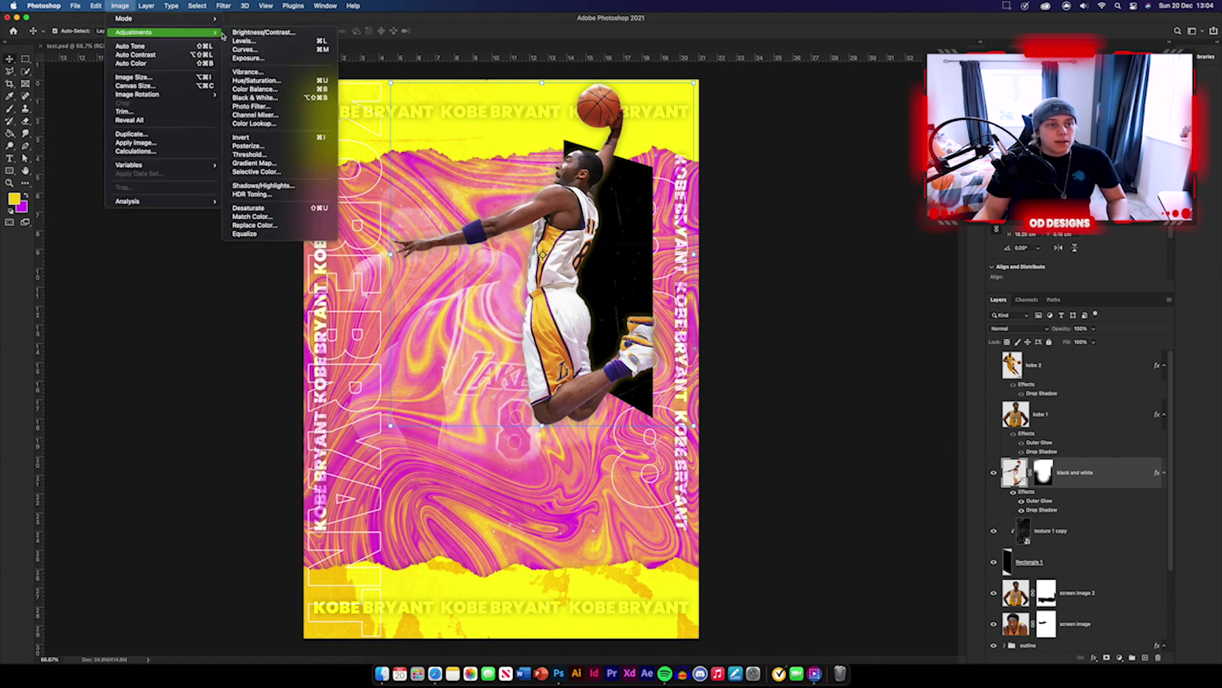
{"action": "left_click", "coordinate": [279, 98]}
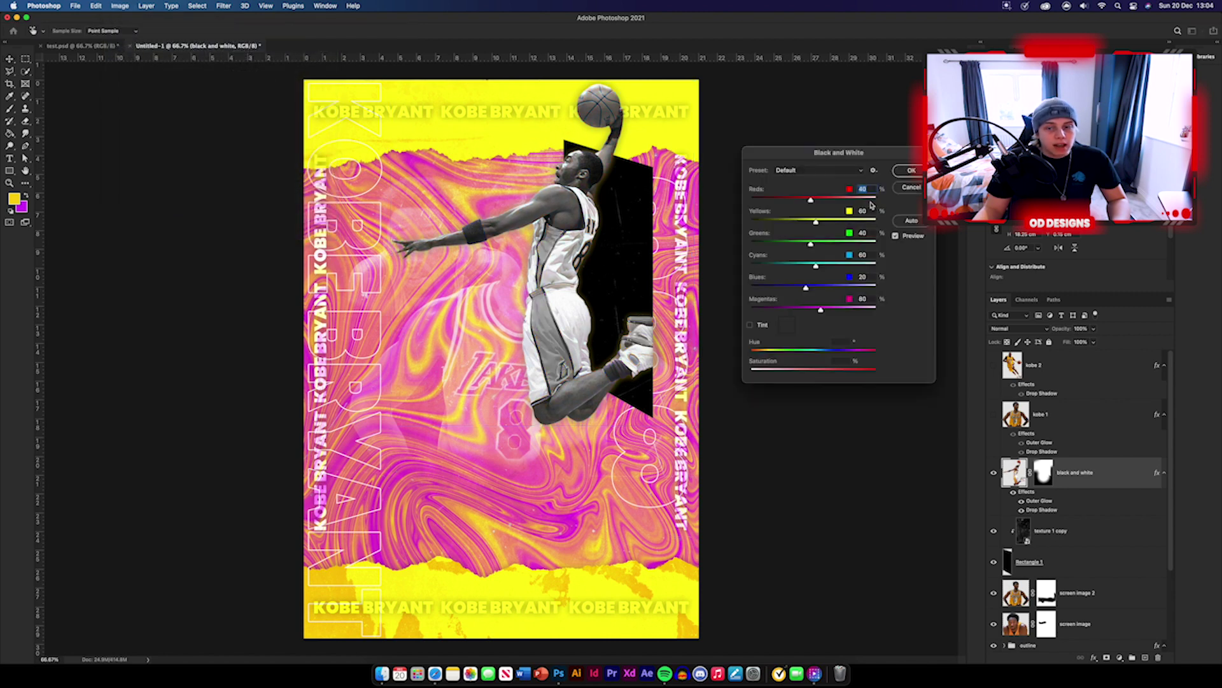
{"action": "left_click", "coordinate": [909, 171]}
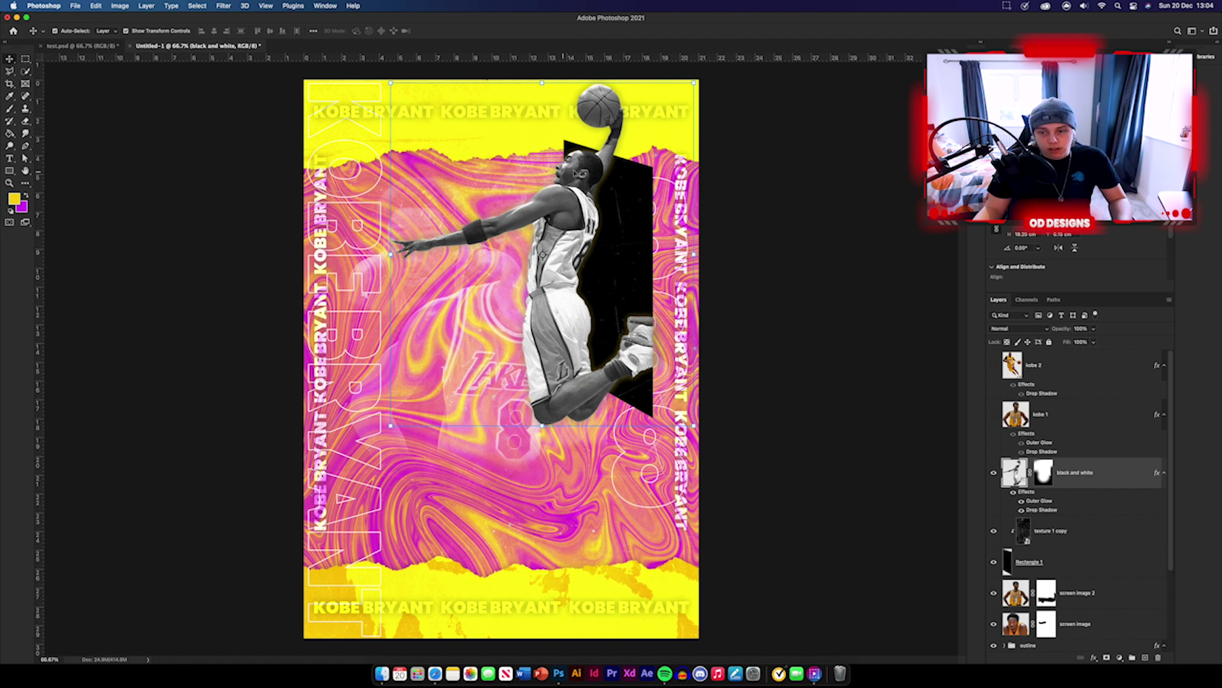
{"action": "left_click", "coordinate": [838, 269]}
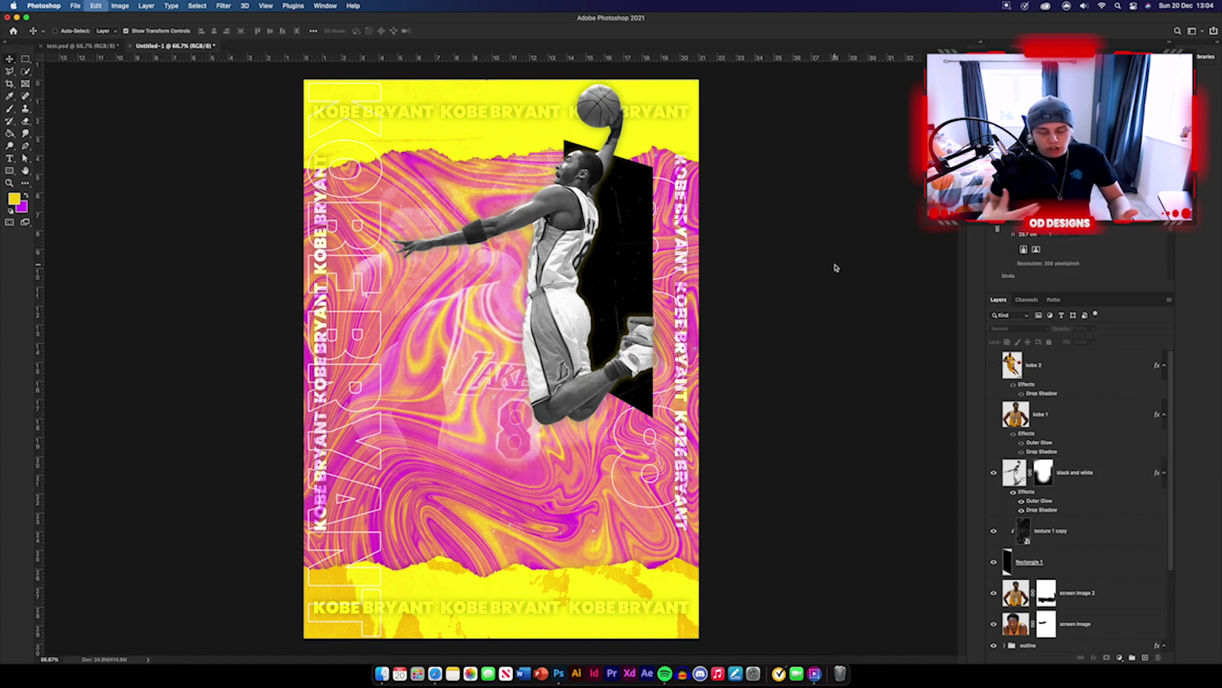
{"action": "key", "text": "super+z"}
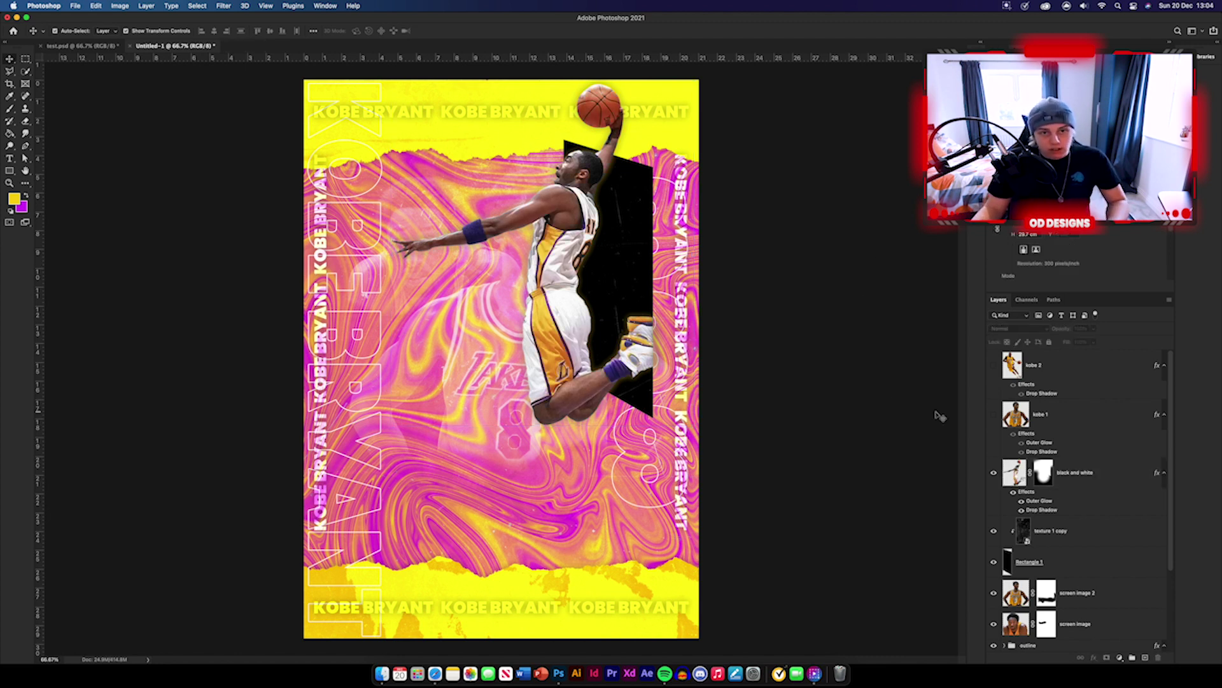
- Add a Black & White adjustment layer above the black and white layer and clip it to that layer
{"action": "left_click", "coordinate": [1108, 479]}
{"action": "scroll", "coordinate": [1125, 599], "scroll_direction": "down", "scroll_amount": 2}
{"action": "left_click", "coordinate": [1121, 657]}
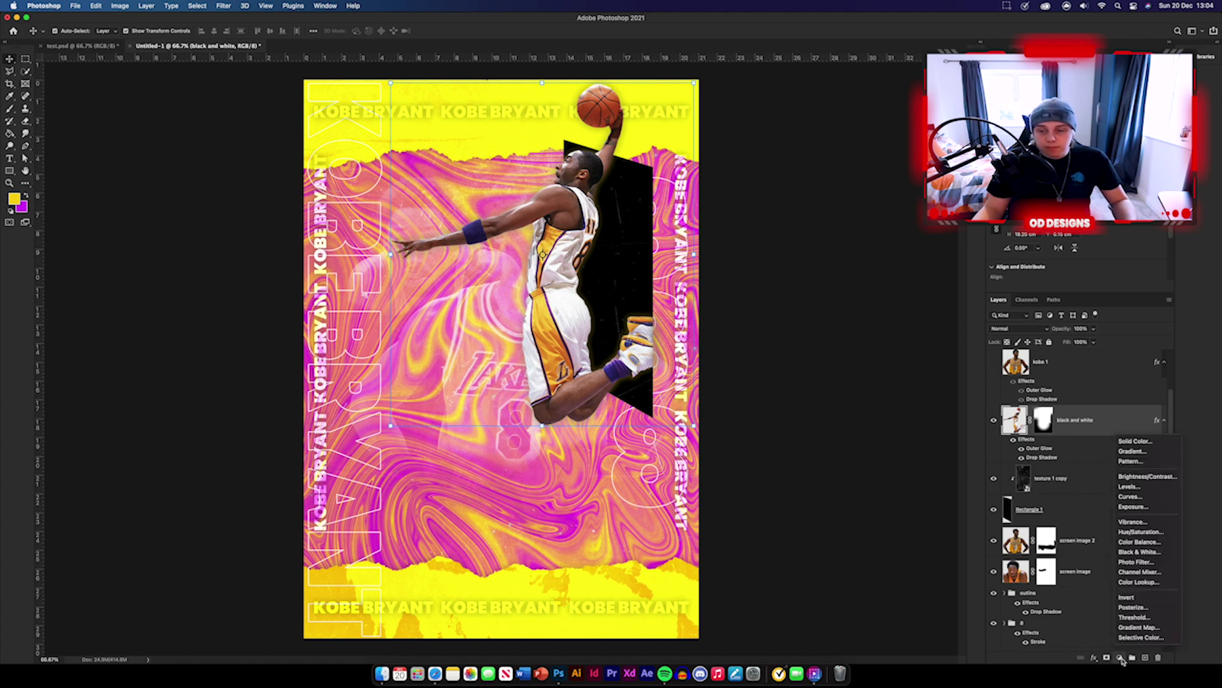
{"action": "left_click", "coordinate": [1139, 551]}
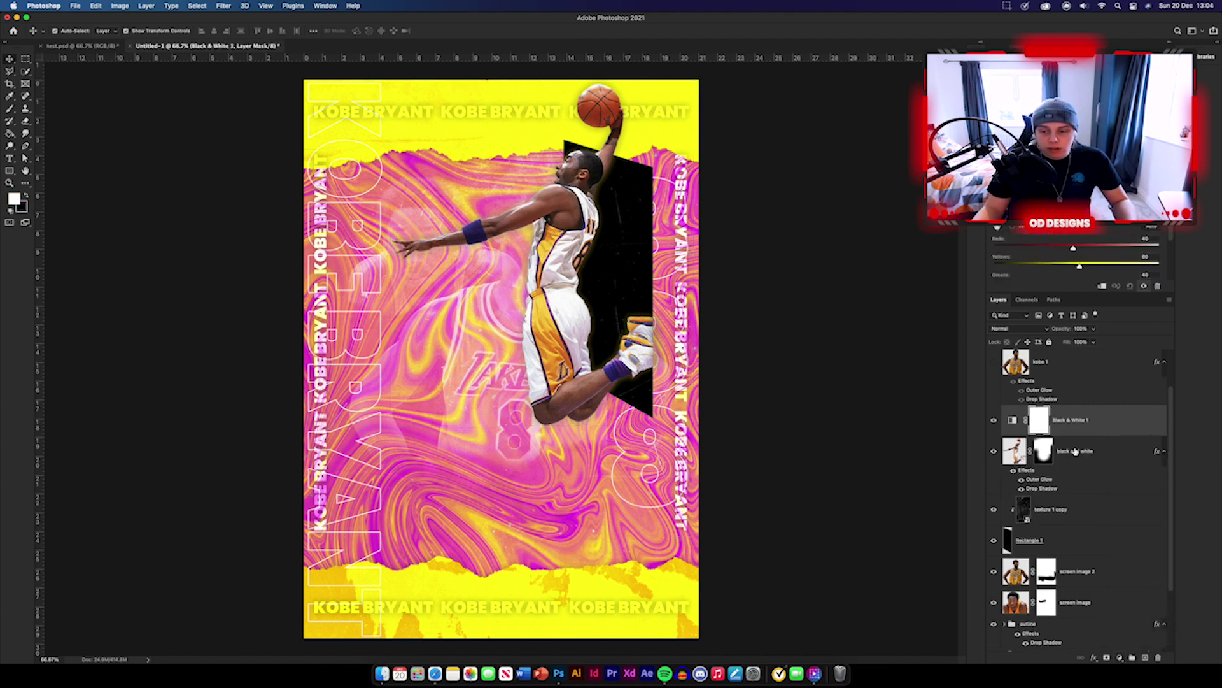
{"action": "left_click", "coordinate": [1102, 287]}
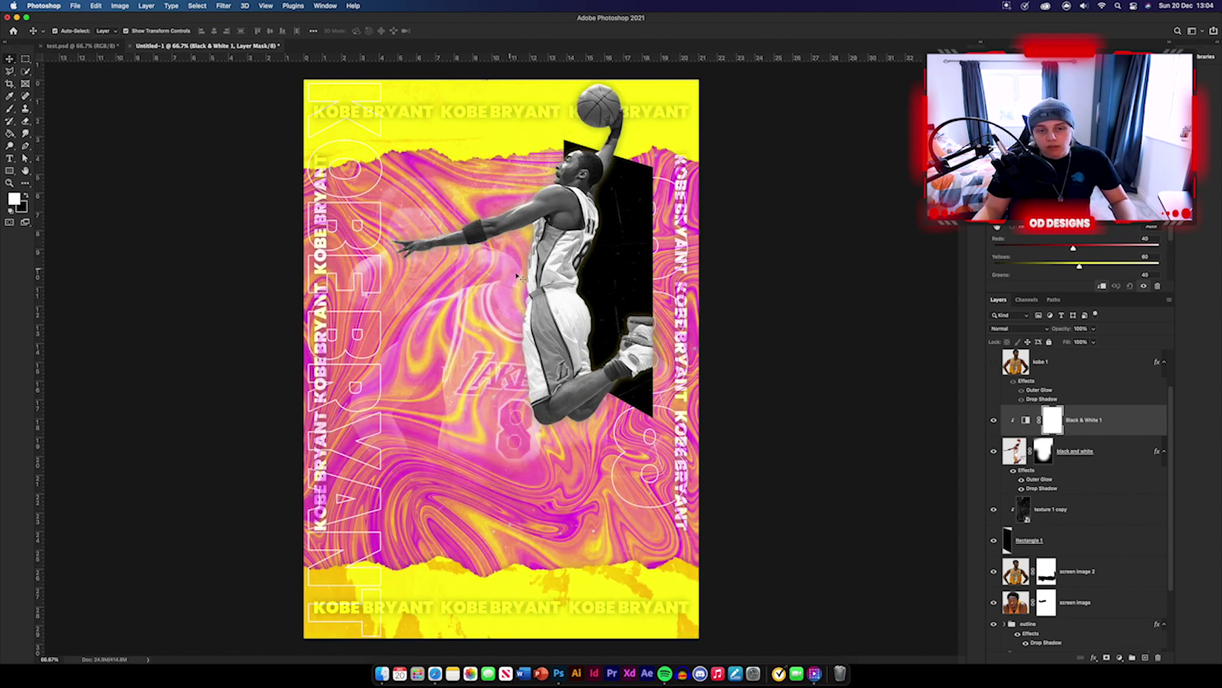
- Paint black with a smaller brush on the Black & White adjustment's mask to restore color to the shoes' orange and purple stripes
{"action": "key", "text": "b"}
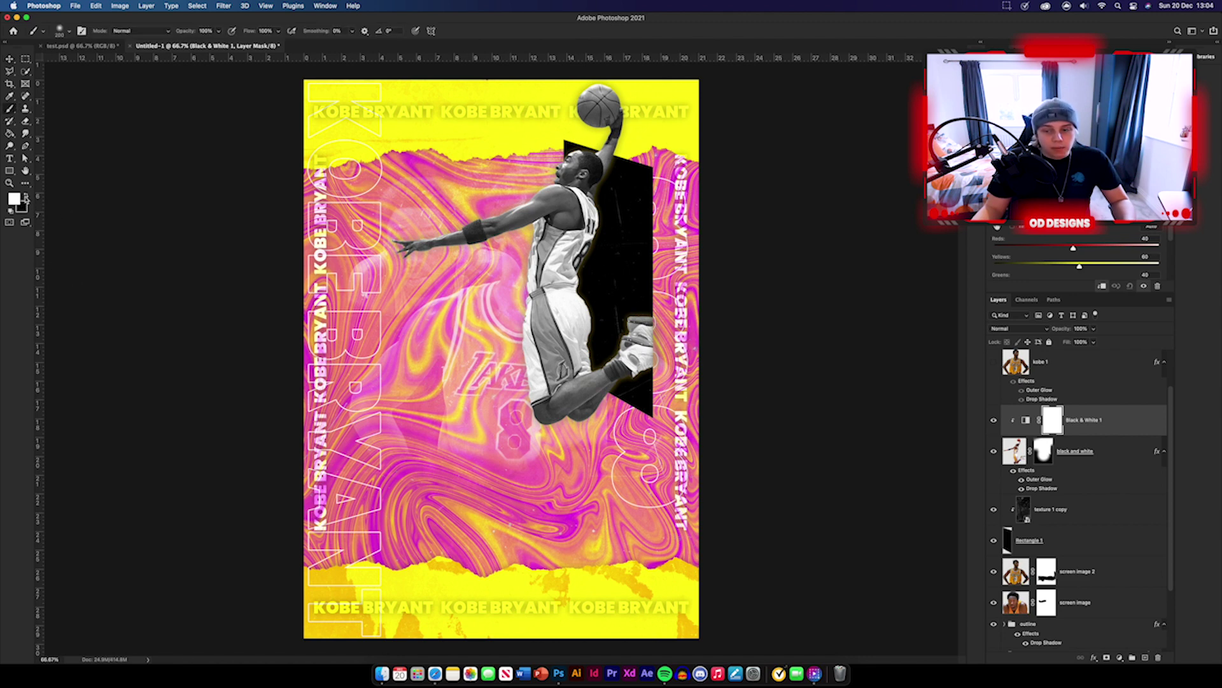
{"action": "left_click", "coordinate": [26, 193]}
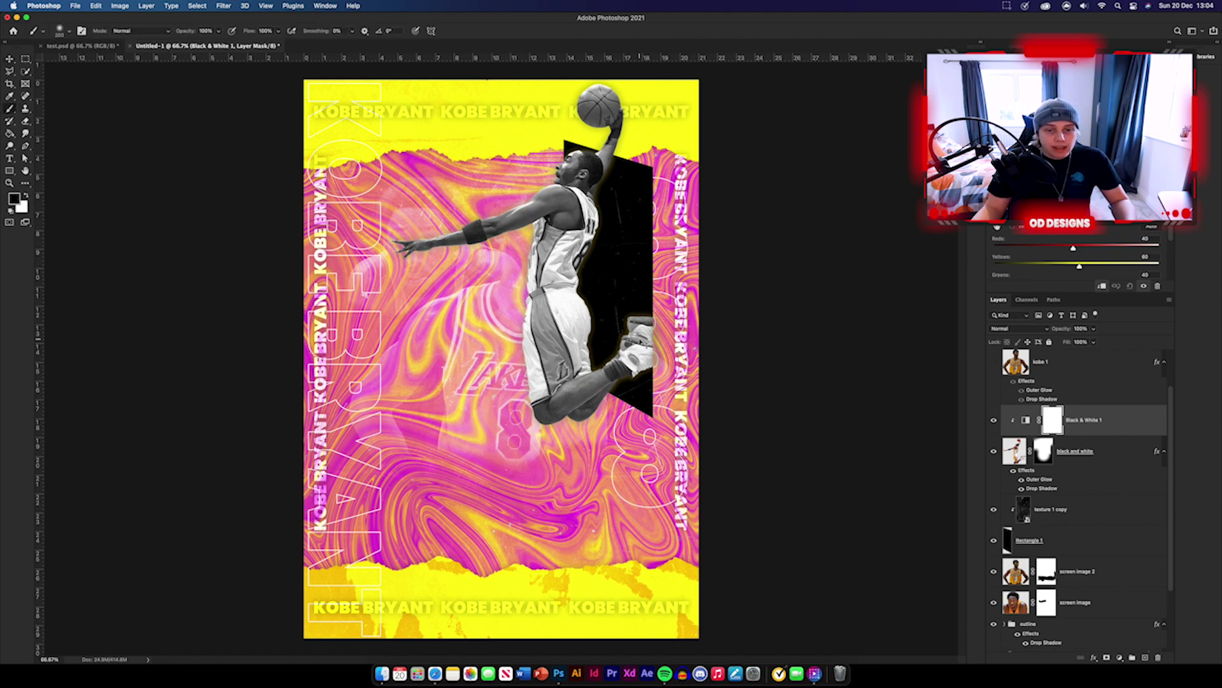
{"action": "key", "text": "super+equal"}
{"action": "key", "text": "super+equal"}
{"action": "left_click_drag", "start_coordinate": [796, 347], "coordinate": [546, 347]}
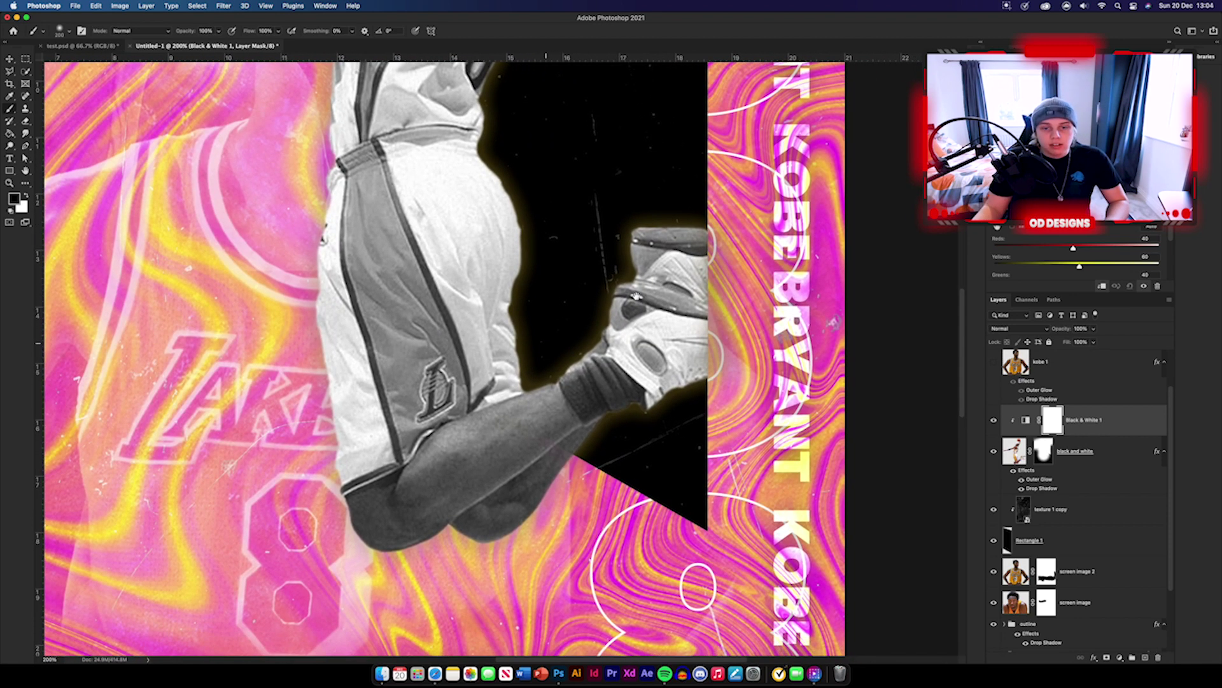
{"action": "key", "text": "bracketleft"}
{"action": "key", "text": "bracketleft"}
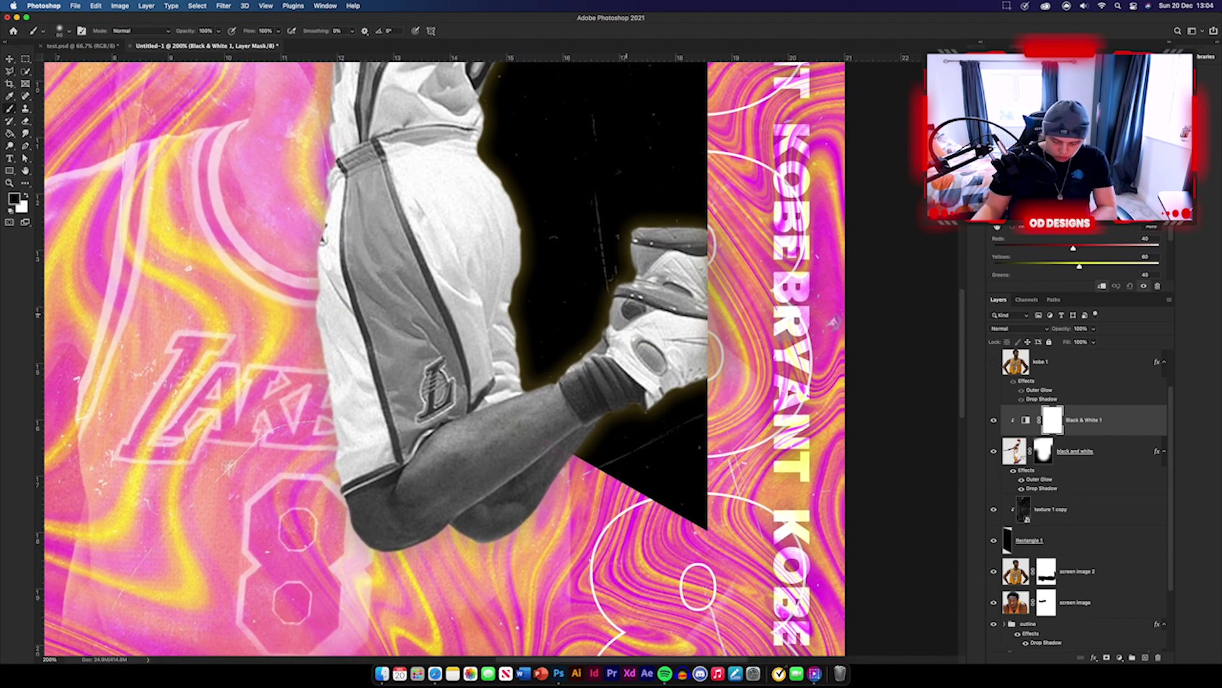
{"action": "mouse_move", "coordinate": [622, 317]}
{"action": "left_mouse_down"}
{"action": "mouse_move", "coordinate": [648, 300]}
{"action": "mouse_move", "coordinate": [688, 309]}
{"action": "left_mouse_up"}
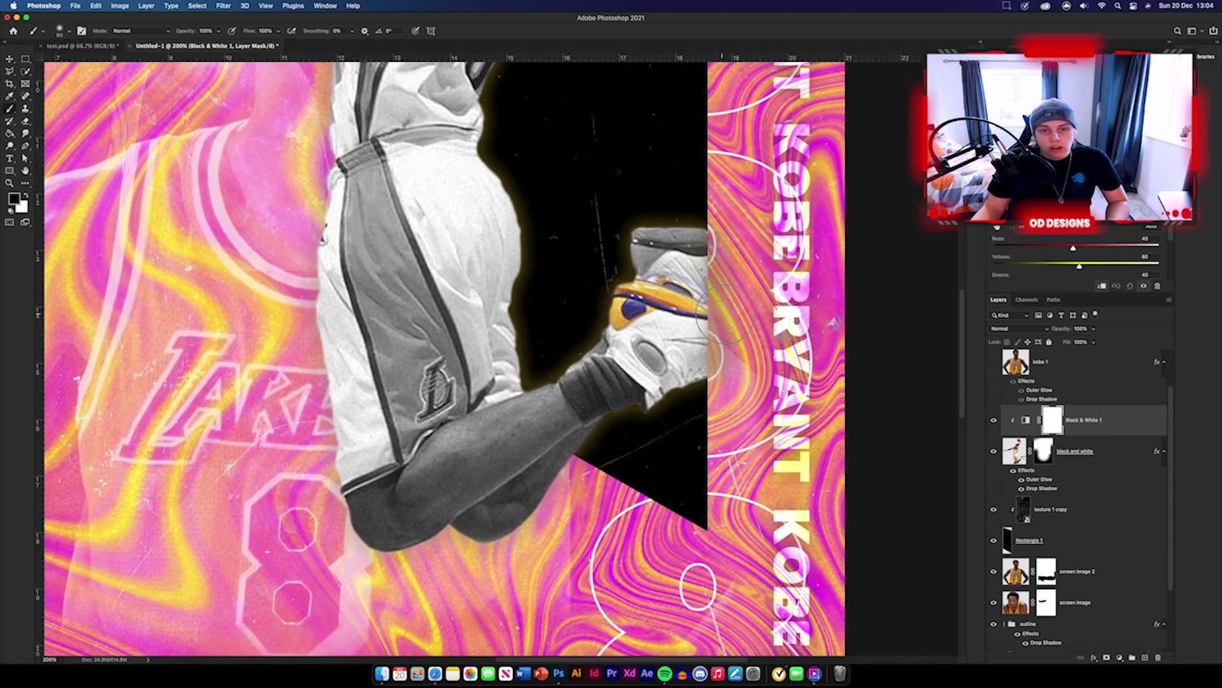
{"action": "mouse_move", "coordinate": [628, 241]}
{"action": "left_mouse_down"}
{"action": "mouse_move", "coordinate": [657, 222]}
{"action": "mouse_move", "coordinate": [641, 253]}
{"action": "mouse_move", "coordinate": [695, 242]}
{"action": "left_mouse_up"}
- Paint black on the adjustment mask to restore color to the purple sock and the oval detail on the shoe
{"action": "mouse_move", "coordinate": [587, 370]}
{"action": "left_mouse_down"}
{"action": "mouse_move", "coordinate": [630, 382]}
{"action": "mouse_move", "coordinate": [611, 395]}
{"action": "mouse_move", "coordinate": [577, 376]}
{"action": "mouse_move", "coordinate": [592, 401]}
{"action": "left_mouse_up"}
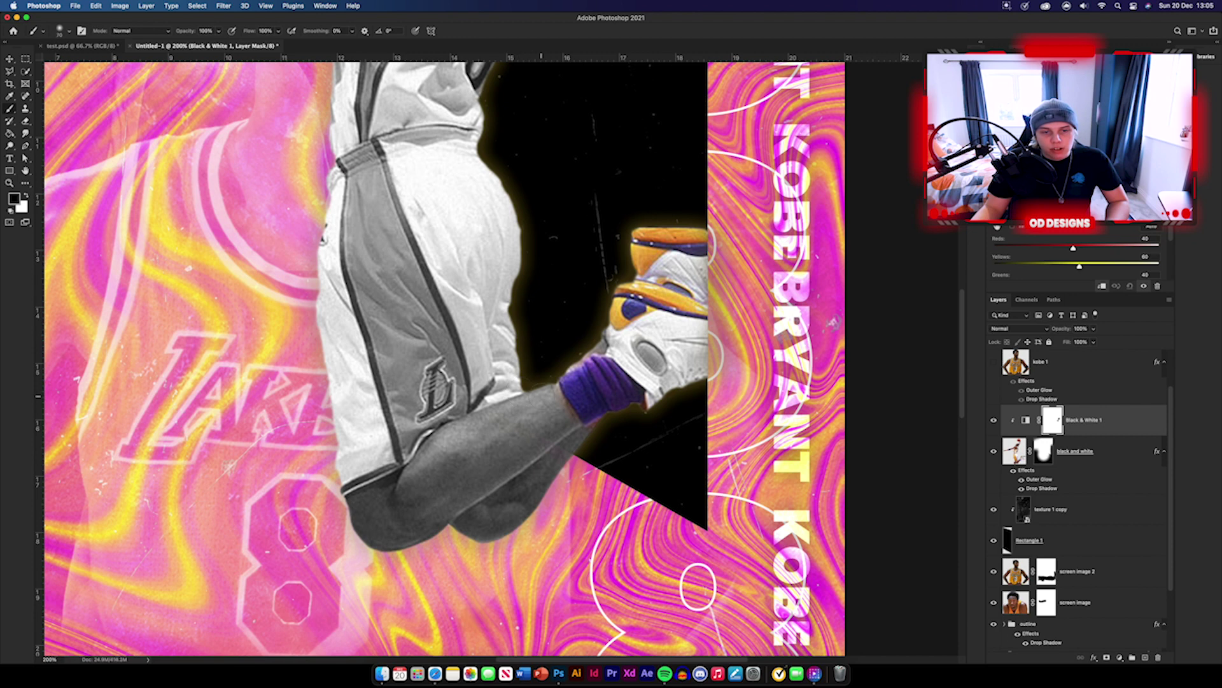
{"action": "key", "text": "x"}
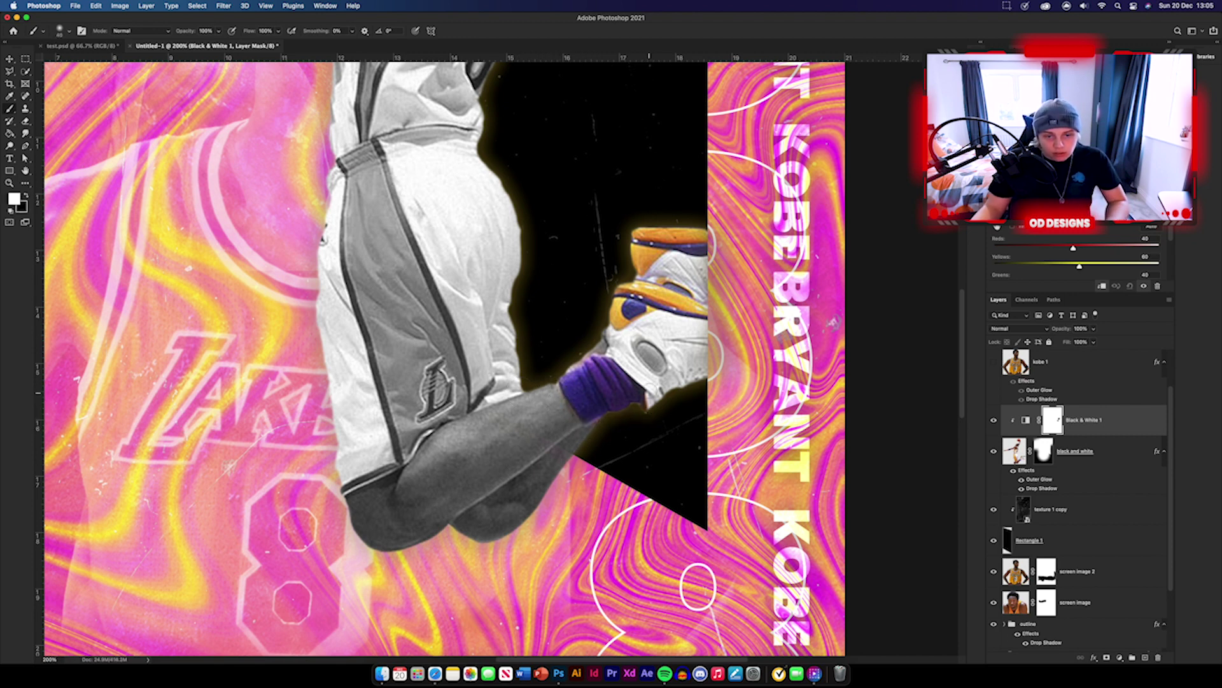
{"action": "key", "text": "x"}
{"action": "mouse_move", "coordinate": [627, 331]}
{"action": "left_mouse_down"}
{"action": "mouse_move", "coordinate": [656, 366]}
{"action": "mouse_move", "coordinate": [643, 344]}
{"action": "mouse_move", "coordinate": [659, 350]}
{"action": "left_mouse_up"}
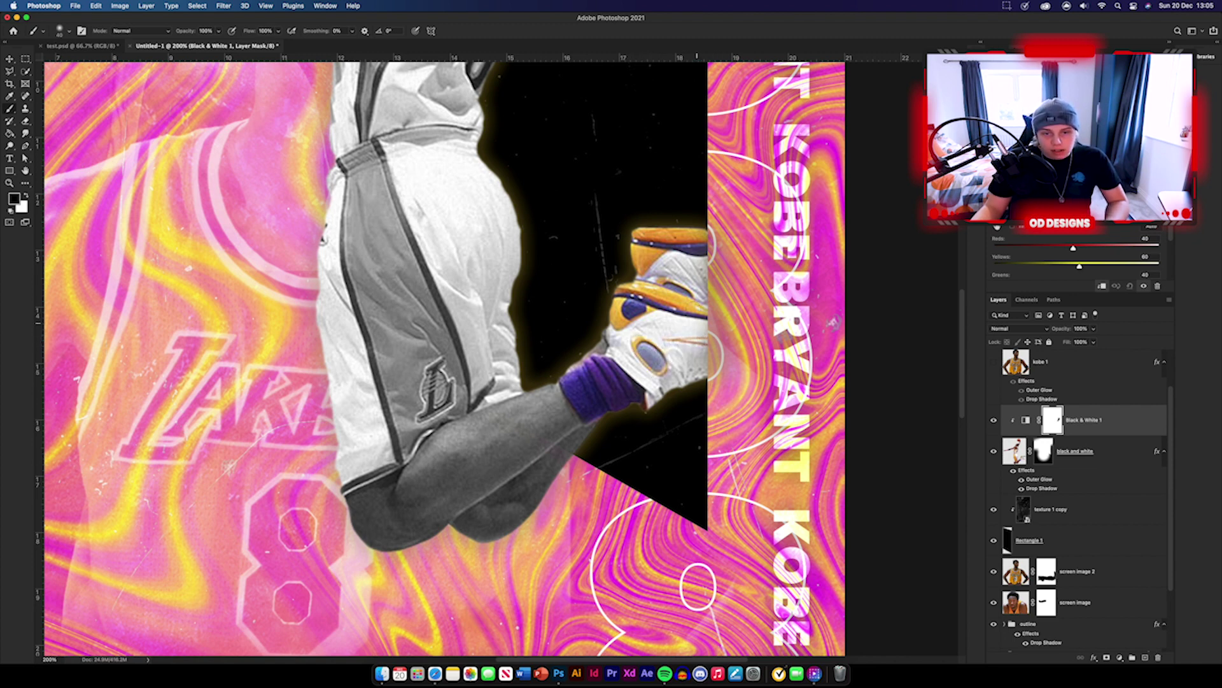
- Paint black on the adjustment mask to restore color to the jersey's side panel, the waistband and the shorts' yellow side panel with its logo
{"action": "mouse_move", "coordinate": [381, 191]}
{"action": "left_mouse_down"}
{"action": "mouse_move", "coordinate": [572, 364]}
{"action": "mouse_move", "coordinate": [582, 408]}
{"action": "mouse_move", "coordinate": [562, 342]}
{"action": "mouse_move", "coordinate": [557, 382]}
{"action": "mouse_move", "coordinate": [541, 334]}
{"action": "mouse_move", "coordinate": [559, 330]}
{"action": "mouse_move", "coordinate": [557, 207]}
{"action": "mouse_move", "coordinate": [589, 127]}
{"action": "mouse_move", "coordinate": [619, 156]}
{"action": "mouse_move", "coordinate": [576, 216]}
{"action": "mouse_move", "coordinate": [594, 157]}
{"action": "left_mouse_up"}
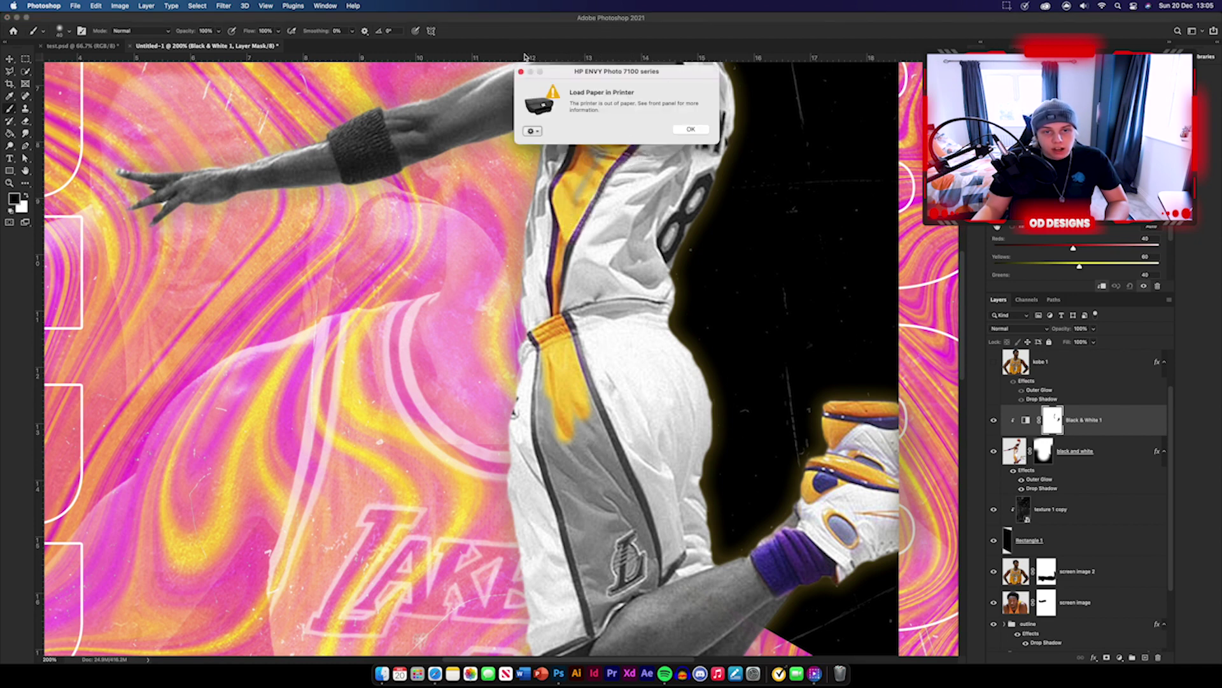
{"action": "left_click", "coordinate": [521, 73]}
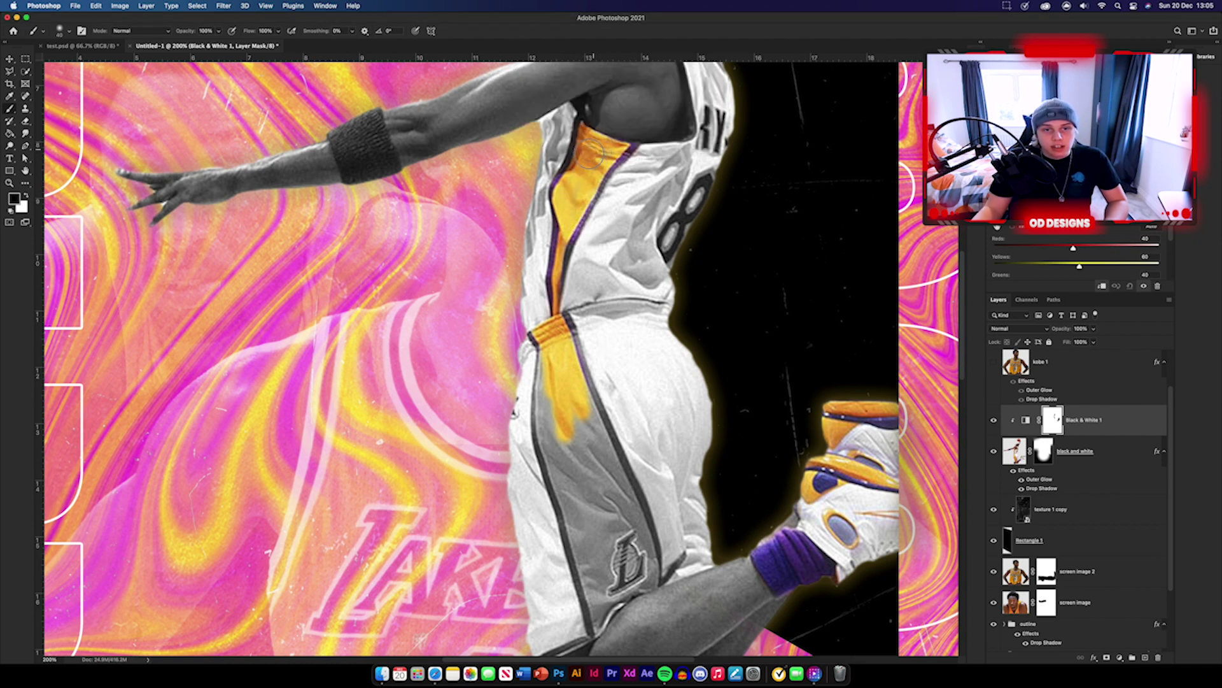
{"action": "scroll", "coordinate": [576, 245], "scroll_direction": "down", "scroll_amount": 4}
{"action": "mouse_move", "coordinate": [574, 273]}
{"action": "left_mouse_down"}
{"action": "mouse_move", "coordinate": [612, 344]}
{"action": "mouse_move", "coordinate": [586, 280]}
{"action": "left_mouse_up"}
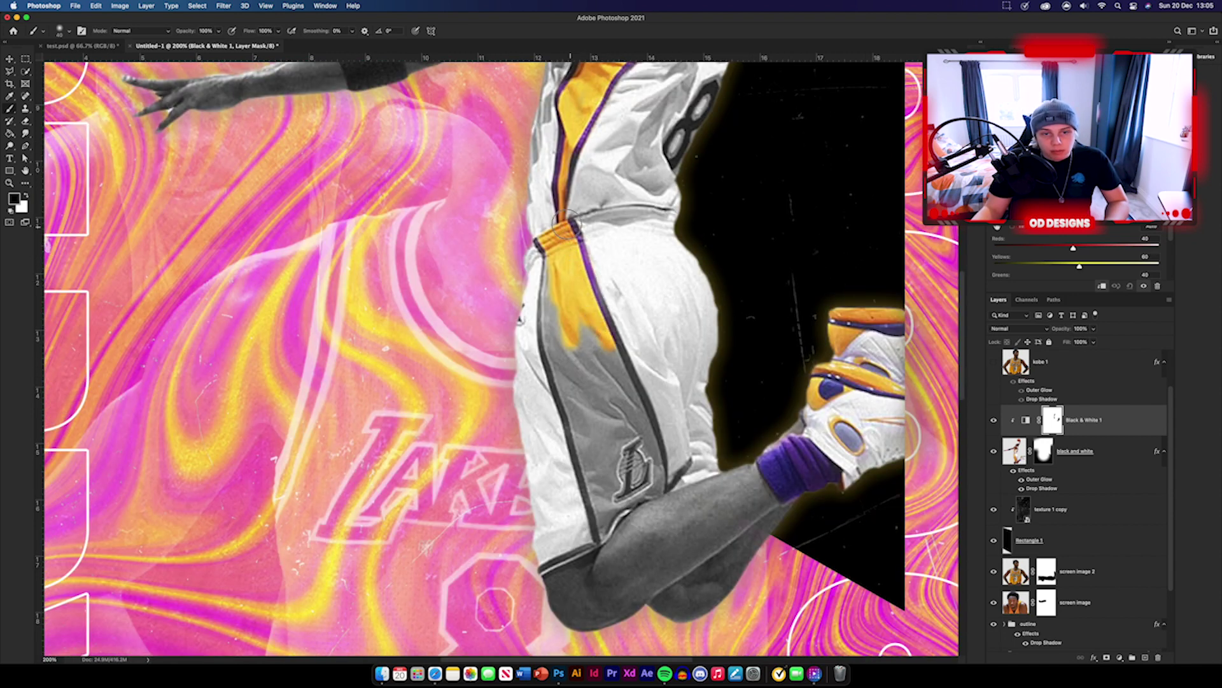
{"action": "mouse_move", "coordinate": [542, 244]}
{"action": "left_mouse_down"}
{"action": "mouse_move", "coordinate": [551, 378]}
{"action": "mouse_move", "coordinate": [594, 540]}
{"action": "mouse_move", "coordinate": [622, 498]}
{"action": "mouse_move", "coordinate": [665, 492]}
{"action": "mouse_move", "coordinate": [648, 400]}
{"action": "mouse_move", "coordinate": [603, 318]}
{"action": "mouse_move", "coordinate": [607, 384]}
{"action": "mouse_move", "coordinate": [563, 341]}
{"action": "mouse_move", "coordinate": [603, 525]}
{"action": "mouse_move", "coordinate": [627, 491]}
{"action": "mouse_move", "coordinate": [597, 468]}
{"action": "mouse_move", "coordinate": [585, 314]}
{"action": "mouse_move", "coordinate": [615, 359]}
{"action": "left_mouse_up"}
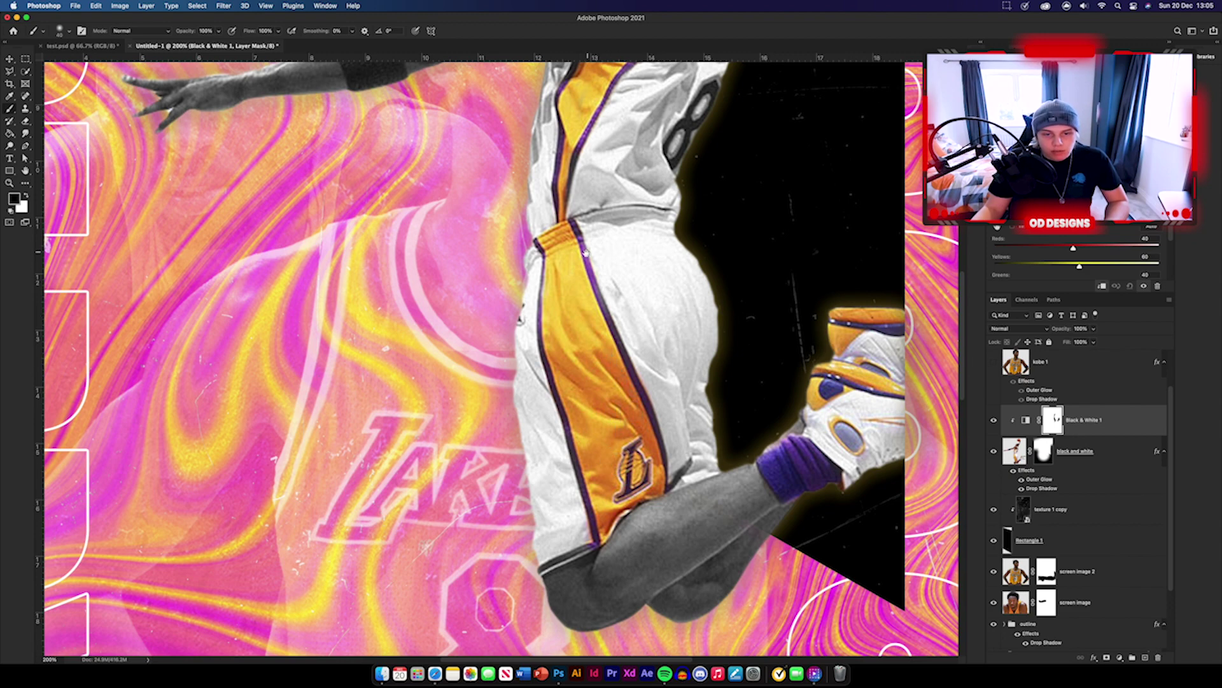
- Paint black on the adjustment mask over the wristband on the outstretched arm to restore its purple color
{"action": "scroll", "coordinate": [584, 253], "scroll_direction": "up", "scroll_amount": 5}
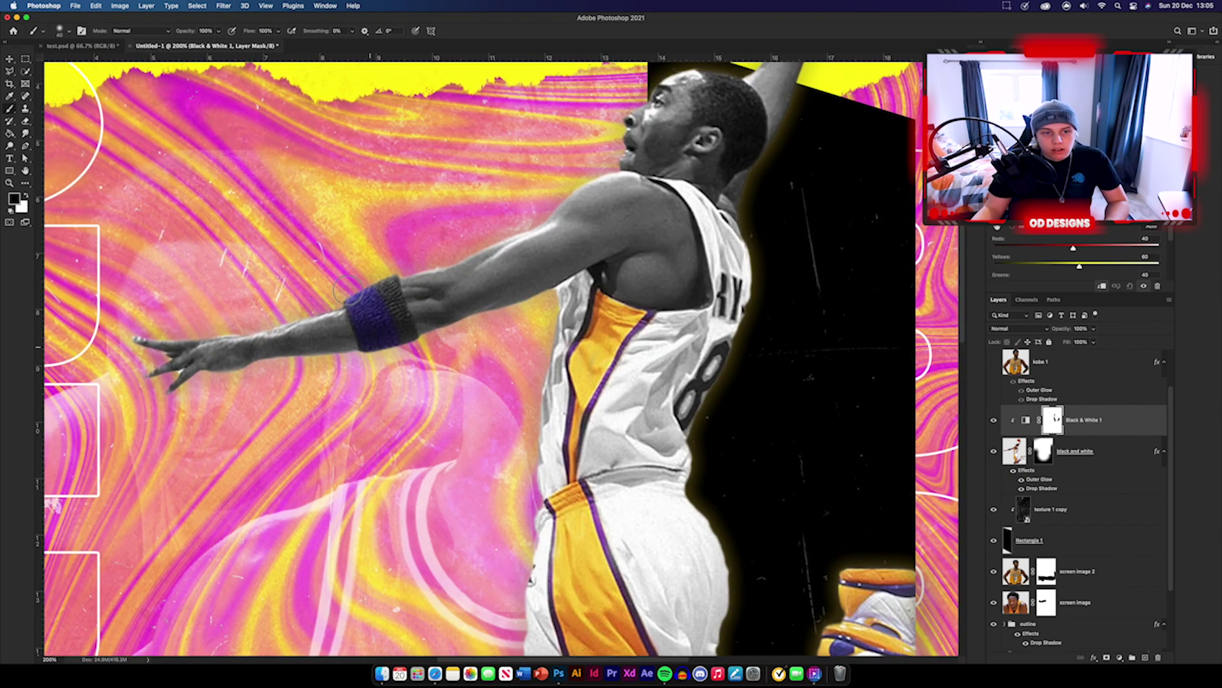
{"action": "mouse_move", "coordinate": [349, 290]}
{"action": "left_mouse_down"}
{"action": "mouse_move", "coordinate": [382, 344]}
{"action": "mouse_move", "coordinate": [390, 285]}
{"action": "mouse_move", "coordinate": [406, 333]}
{"action": "mouse_move", "coordinate": [365, 311]}
{"action": "mouse_move", "coordinate": [357, 350]}
{"action": "left_mouse_up"}
{"action": "key", "text": "x"}
{"action": "key", "text": "x"}
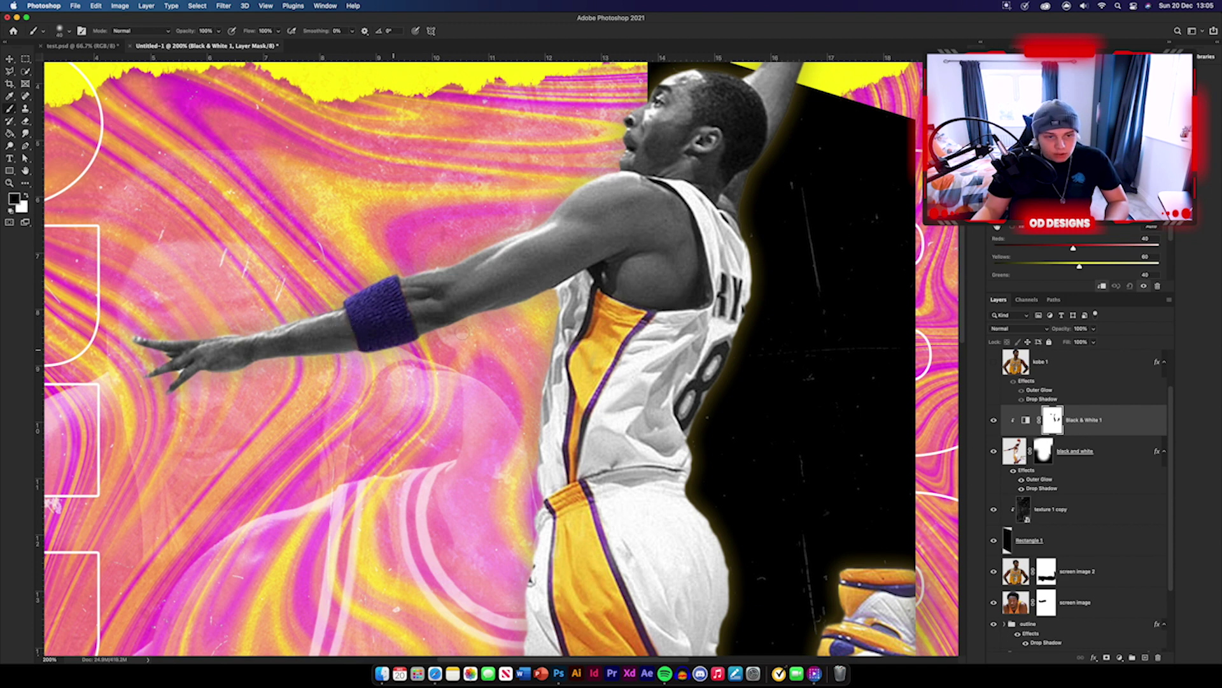
{"action": "left_click_drag", "start_coordinate": [414, 290], "coordinate": [418, 307]}
{"action": "key", "text": "x"}
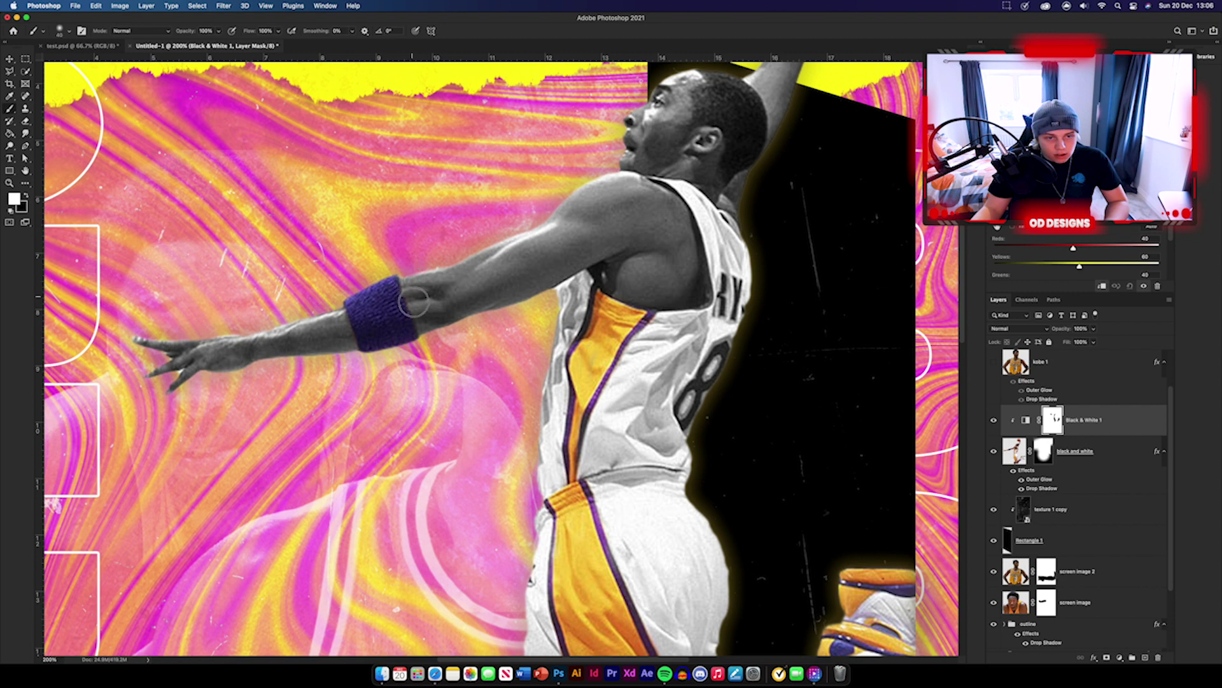
- Paint black on the adjustment mask to restore color to the jersey's number 8, back lettering and armhole trim
{"action": "left_click_drag", "start_coordinate": [651, 278], "coordinate": [530, 272]}
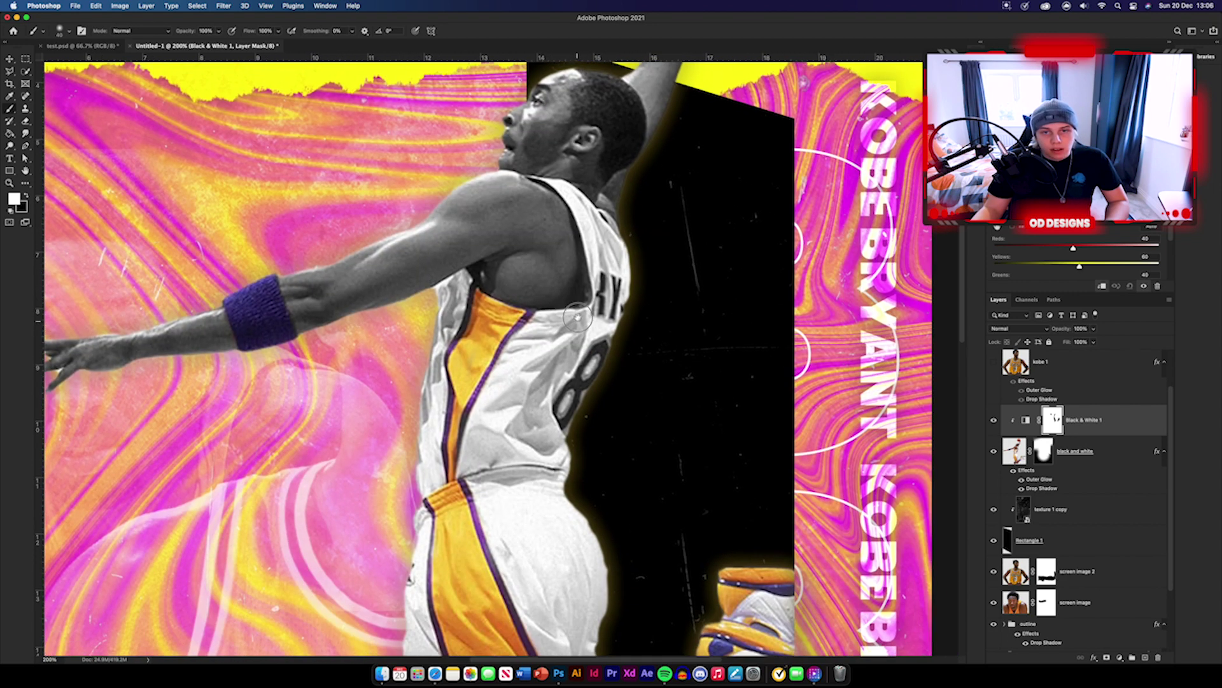
{"action": "key", "text": "x"}
{"action": "mouse_move", "coordinate": [592, 363]}
{"action": "left_mouse_down"}
{"action": "mouse_move", "coordinate": [586, 381]}
{"action": "mouse_move", "coordinate": [599, 346]}
{"action": "mouse_move", "coordinate": [557, 411]}
{"action": "mouse_move", "coordinate": [569, 382]}
{"action": "left_mouse_up"}
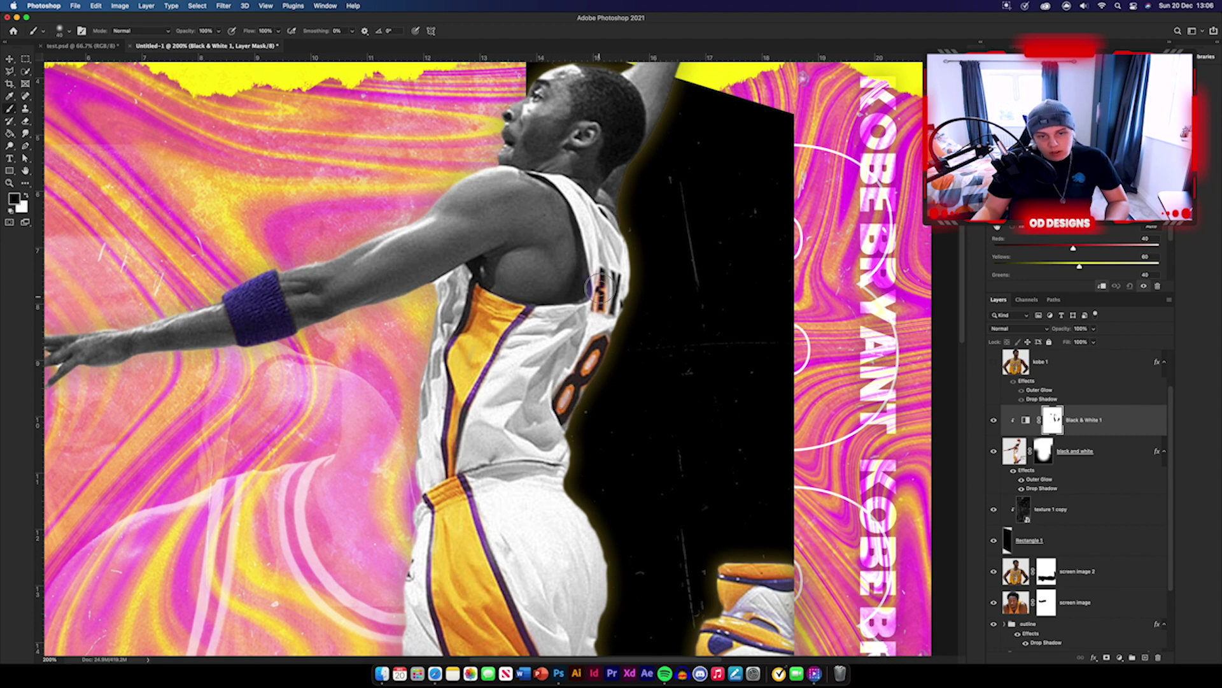
{"action": "mouse_move", "coordinate": [595, 290]}
{"action": "left_mouse_down"}
{"action": "mouse_move", "coordinate": [602, 267]}
{"action": "mouse_move", "coordinate": [616, 312]}
{"action": "mouse_move", "coordinate": [582, 229]}
{"action": "mouse_move", "coordinate": [588, 280]}
{"action": "mouse_move", "coordinate": [576, 315]}
{"action": "mouse_move", "coordinate": [569, 276]}
{"action": "left_mouse_up"}
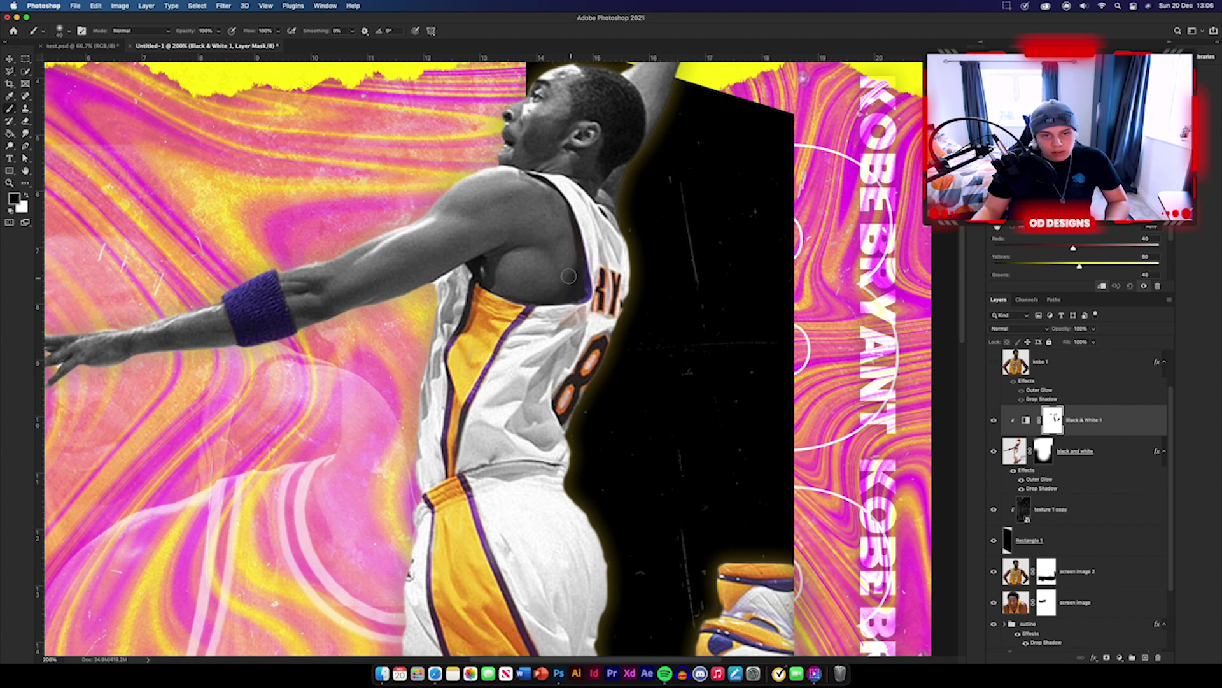
{"action": "key", "text": "x"}
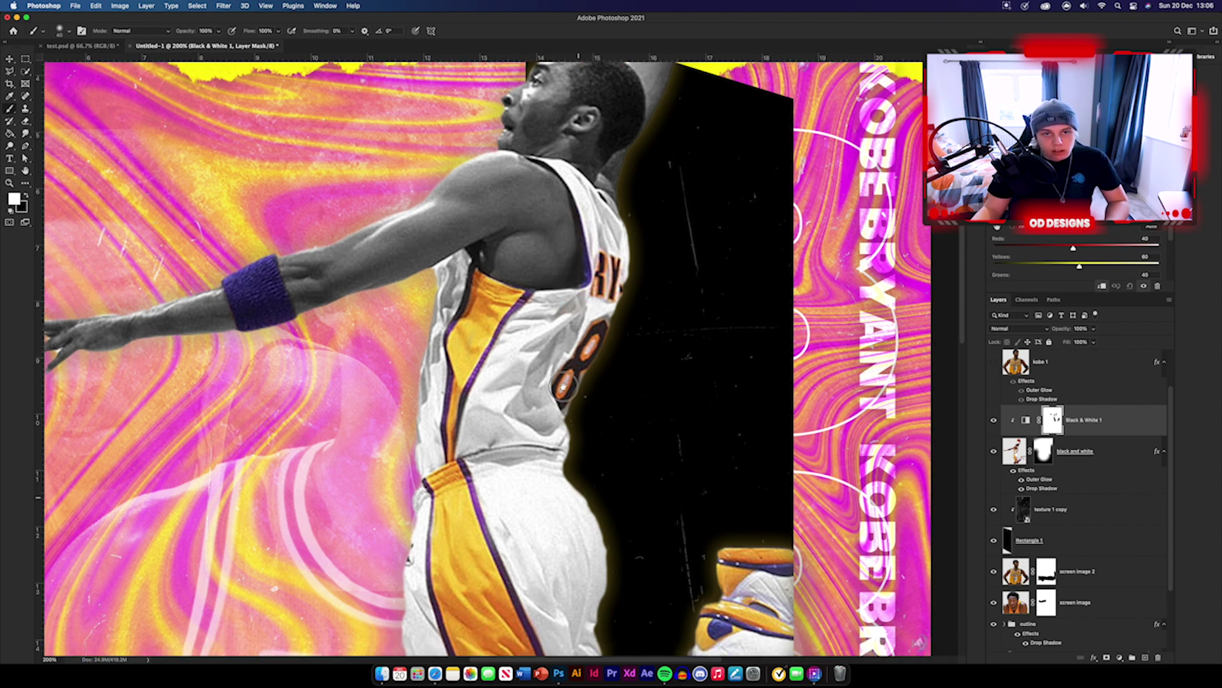
- Paint black on the adjustment mask to restore the purple trim along the hems of the shorts
{"action": "left_click_drag", "start_coordinate": [627, 458], "coordinate": [550, 243]}
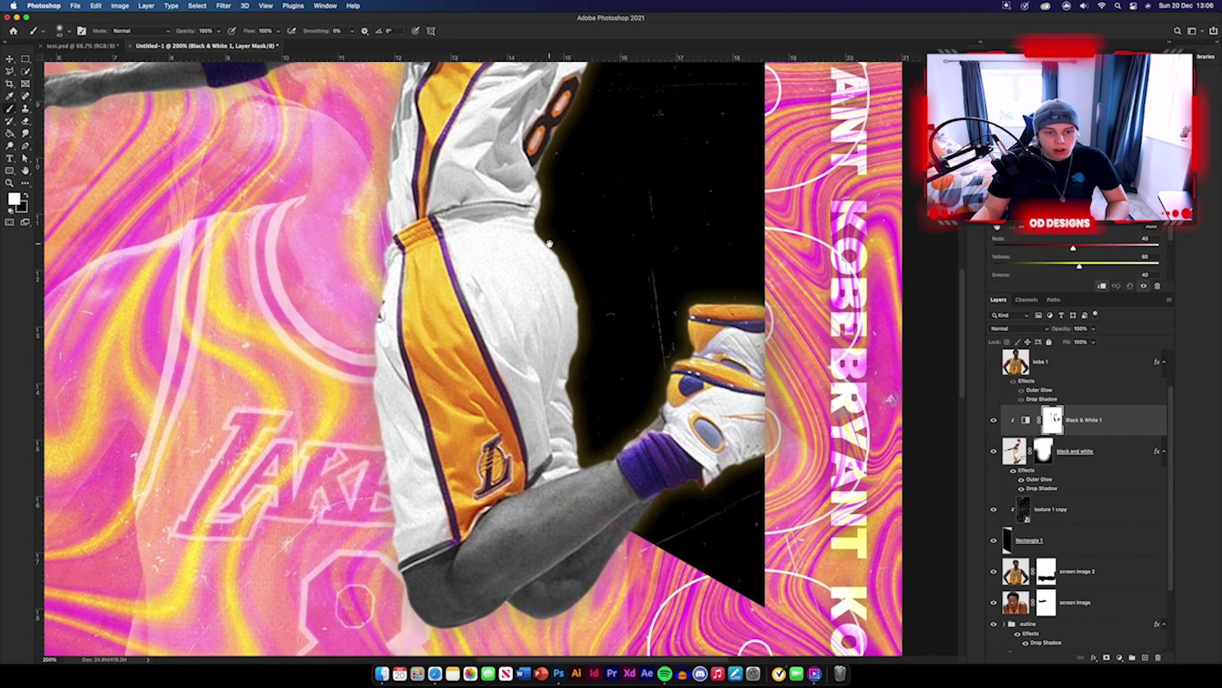
{"action": "key", "text": "x"}
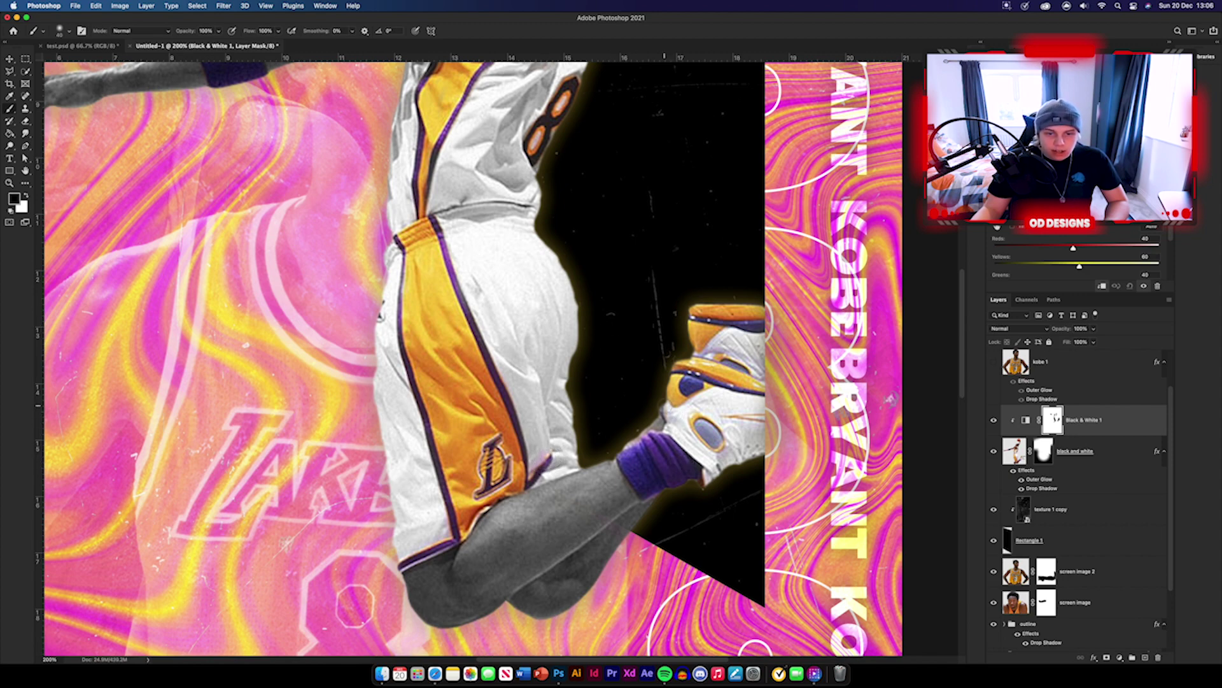
{"action": "key", "text": "super+minus"}
{"action": "key", "text": "super+minus"}
{"action": "key", "text": "super+minus"}
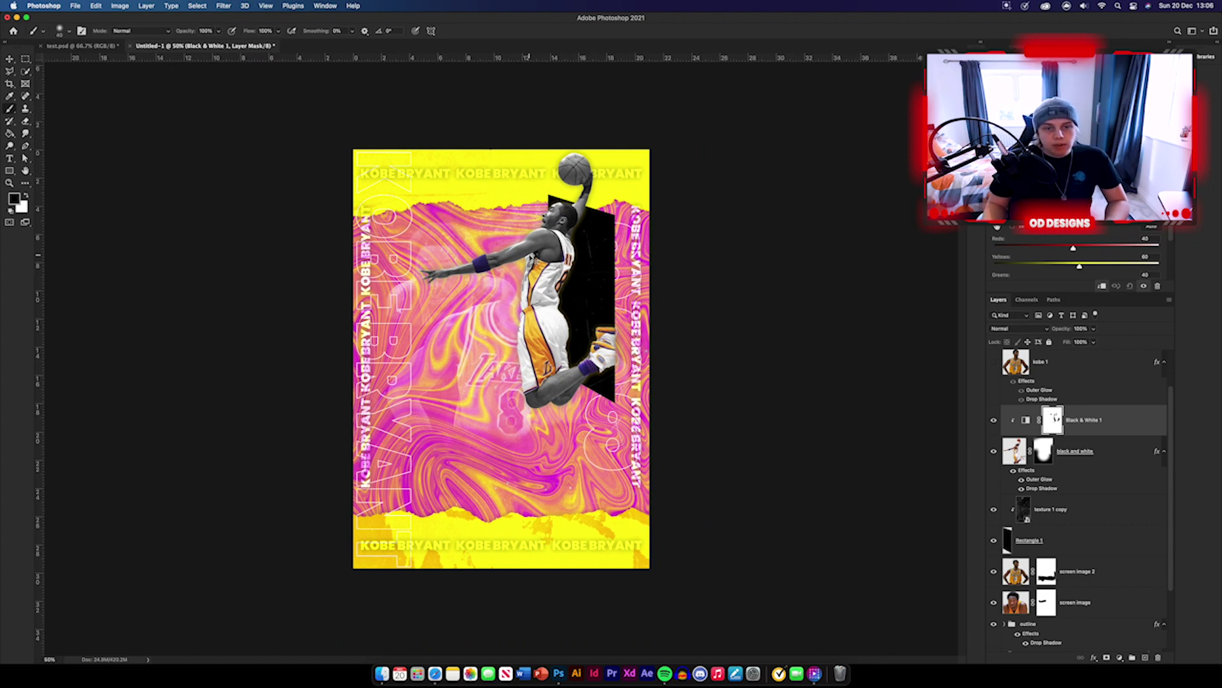
{"action": "key", "text": "super+plus"}
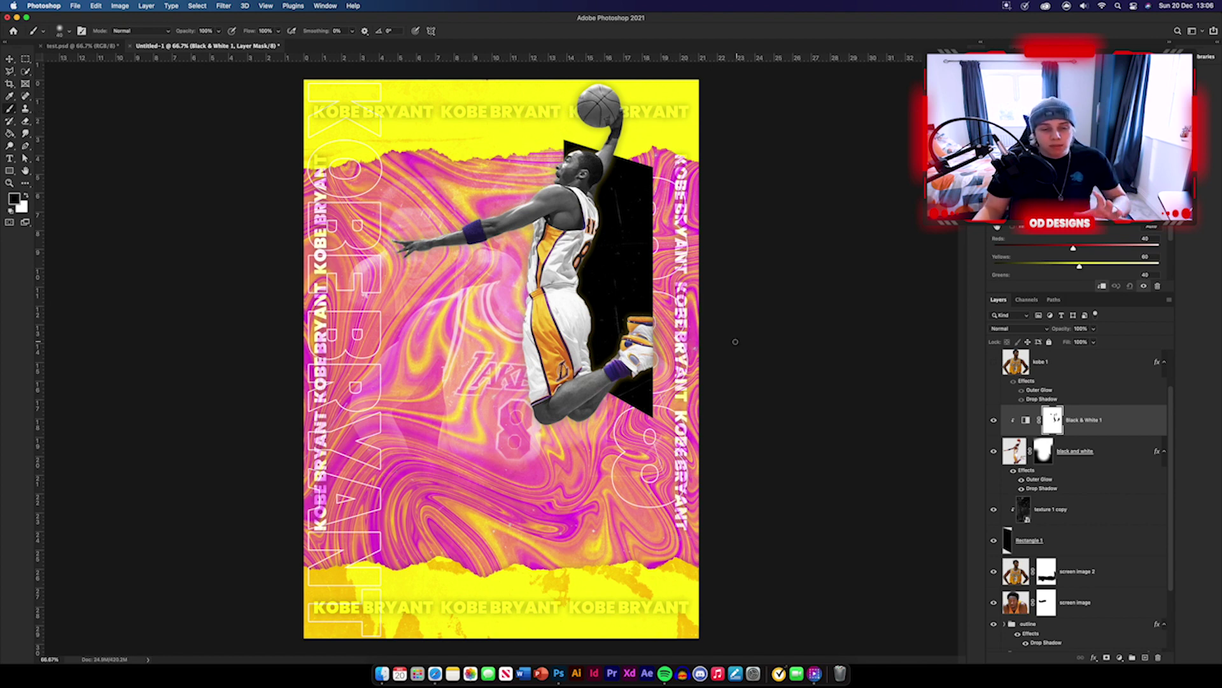
- Show the kobe 1 layer and move the large portrait cutout slightly upward on the poster
{"action": "key", "text": "v"}
{"action": "left_click", "coordinate": [107, 182]}
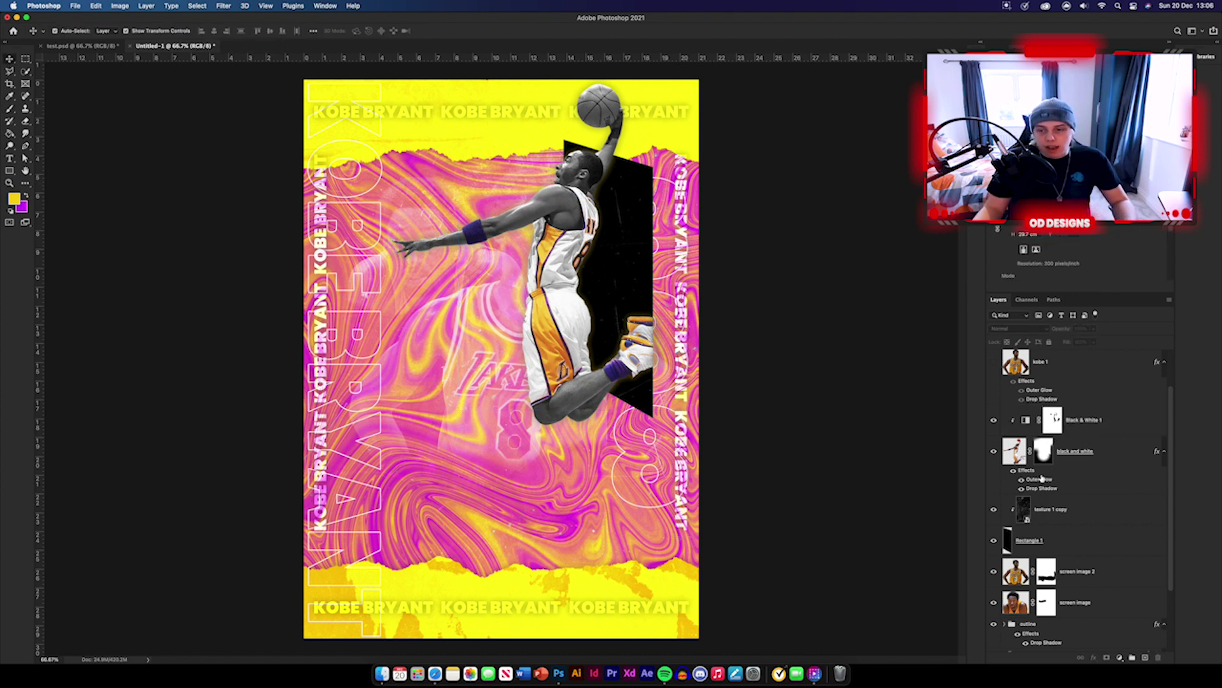
{"action": "scroll", "coordinate": [1044, 439], "scroll_direction": "up", "scroll_amount": 2}
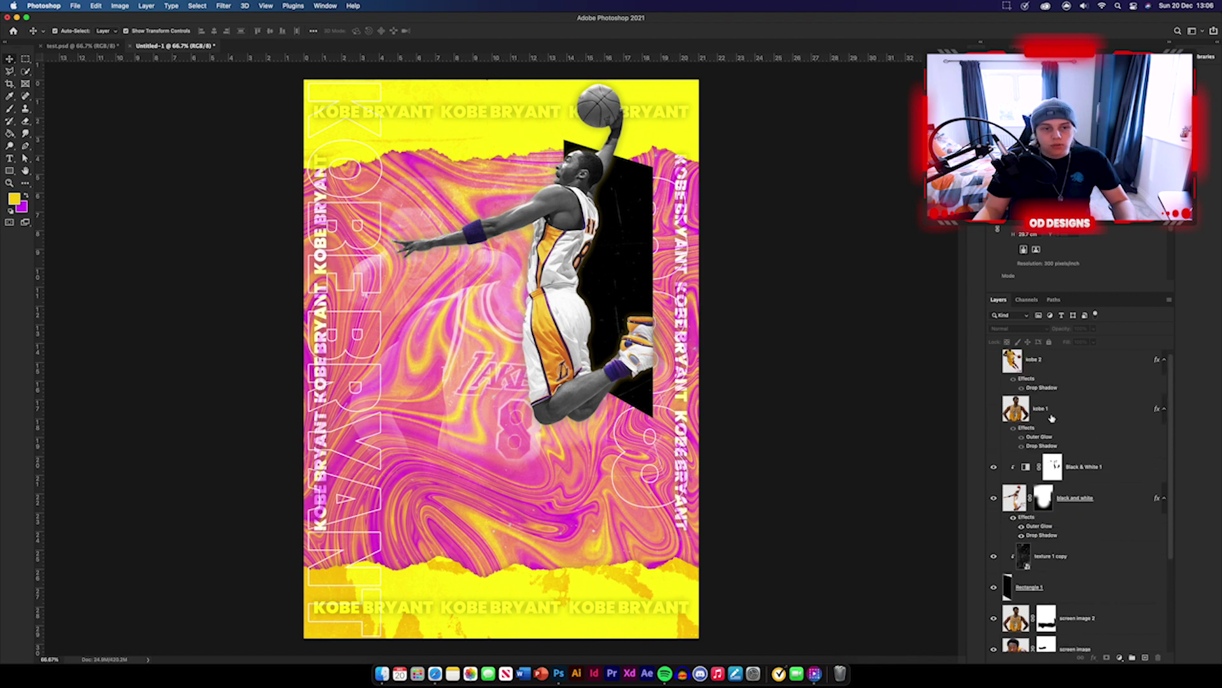
{"action": "left_click", "coordinate": [994, 410]}
{"action": "left_click", "coordinate": [471, 369]}
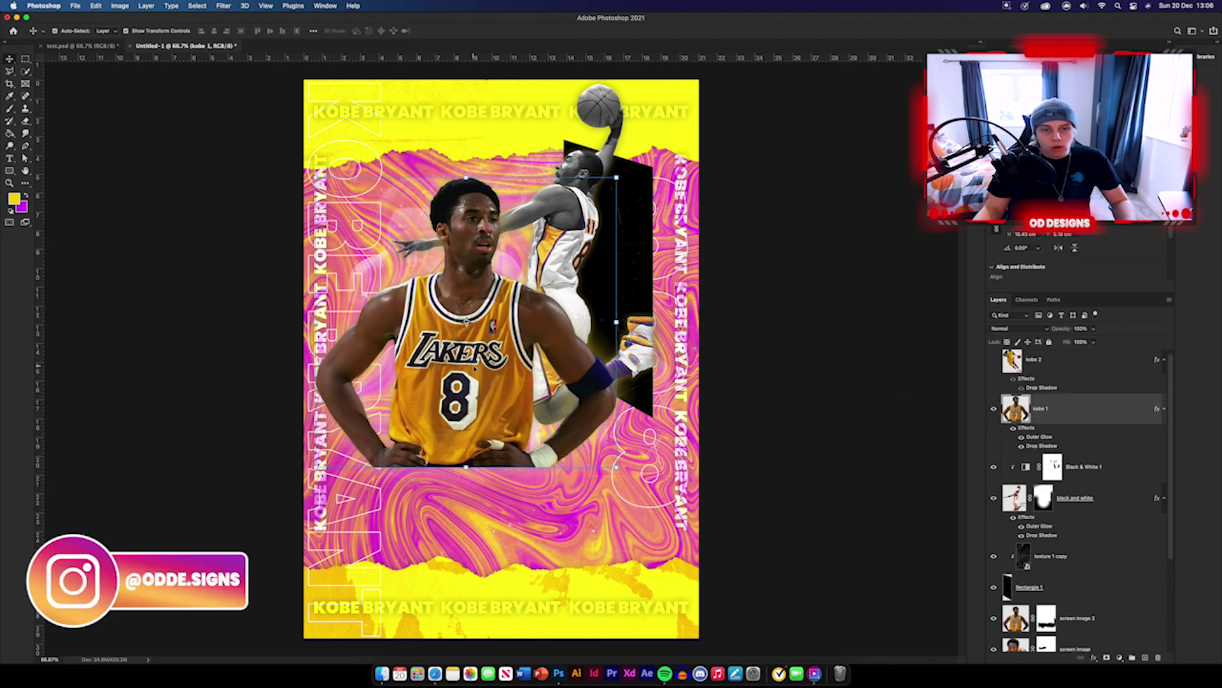
{"action": "left_click_drag", "start_coordinate": [475, 368], "coordinate": [472, 357]}
{"action": "left_click", "coordinate": [748, 365]}
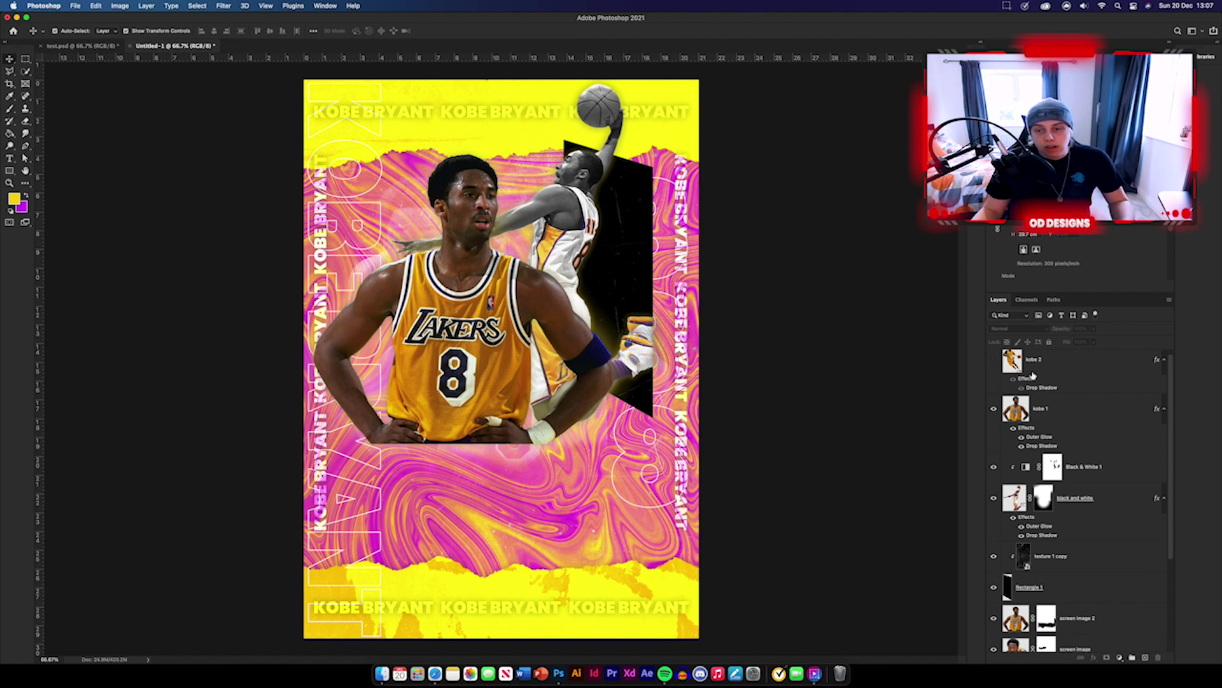
- Review the Outer Glow settings in the kobe 1 layer's style
{"action": "left_click", "coordinate": [1083, 411]}
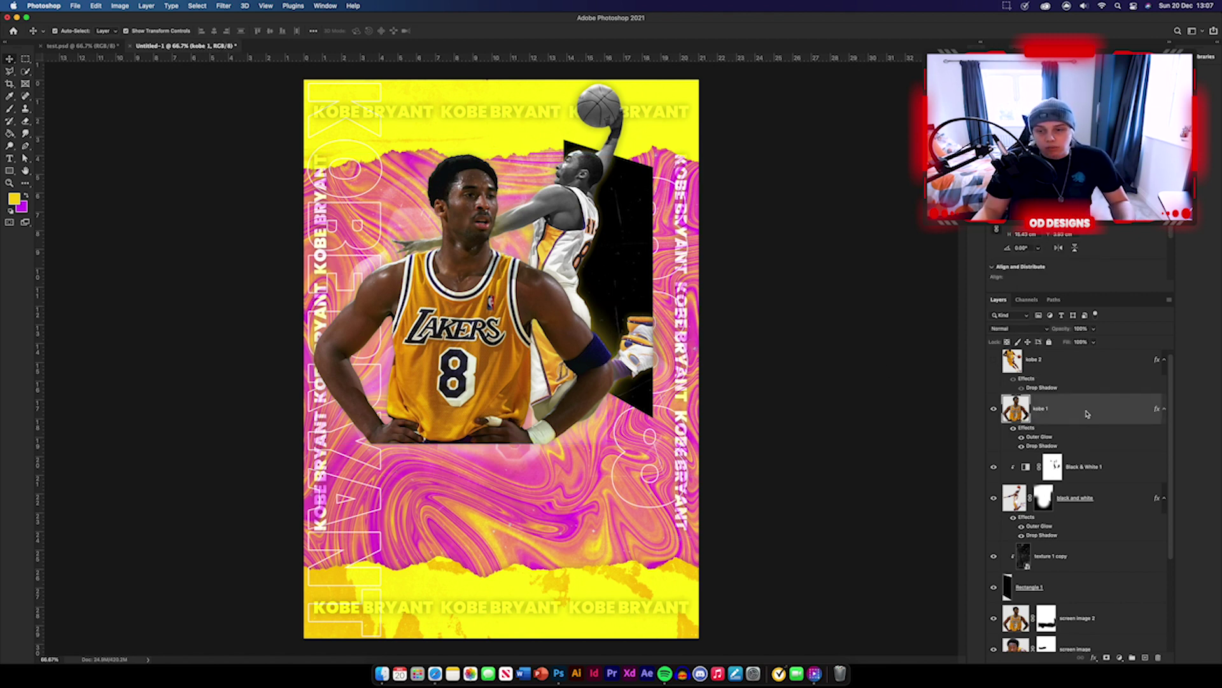
{"action": "double_click", "coordinate": [1087, 414]}
{"action": "left_click", "coordinate": [905, 332]}
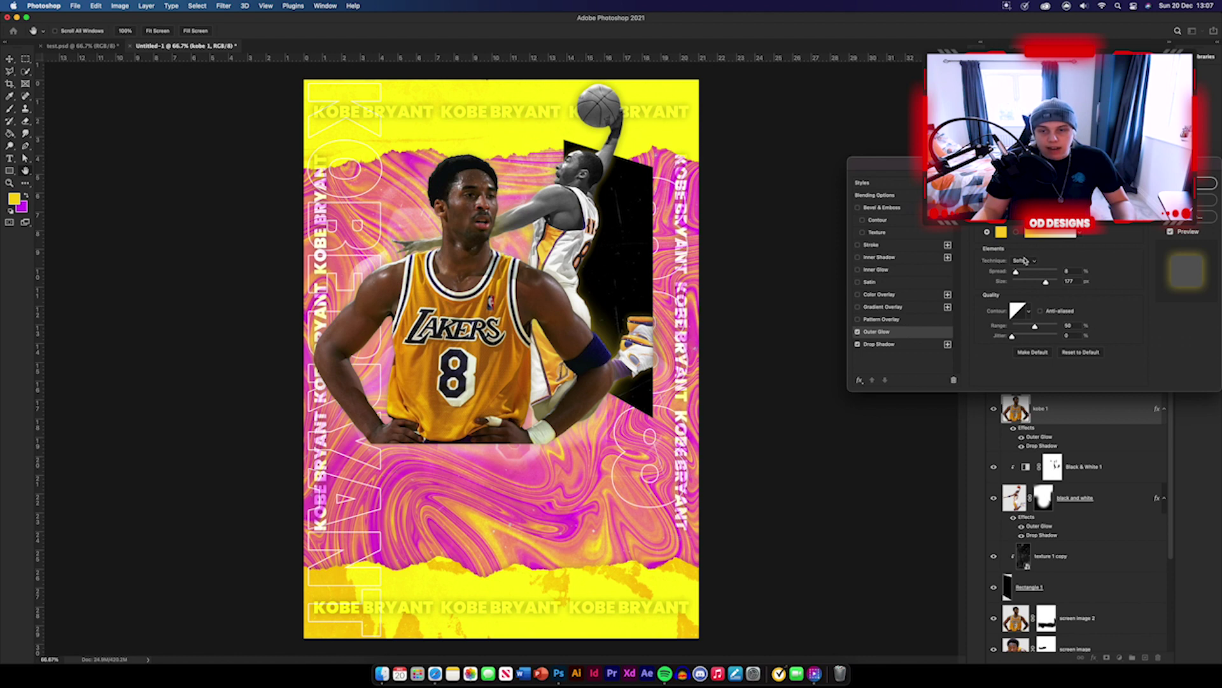
{"action": "left_click", "coordinate": [1210, 185]}
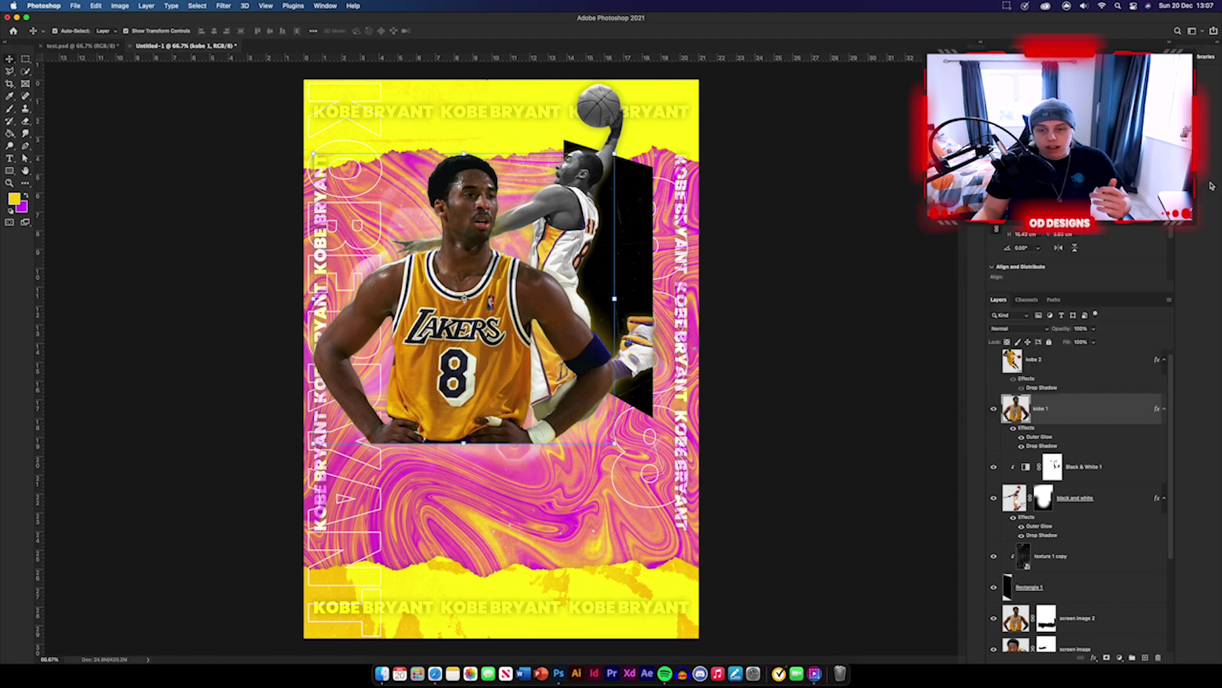
{"action": "left_click", "coordinate": [817, 363]}
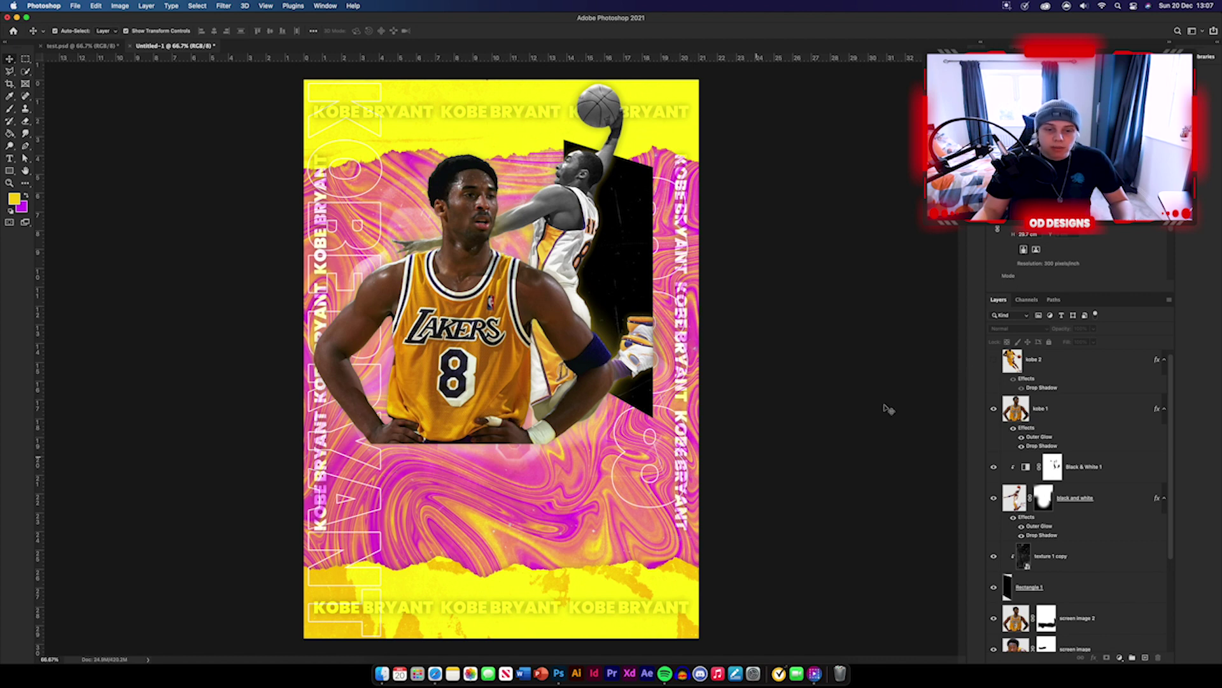
- Show the kobe 2 layer and move the dribbling player cutout slightly up, in front of the large portrait
{"action": "left_click", "coordinate": [994, 359]}
{"action": "left_click", "coordinate": [547, 444]}
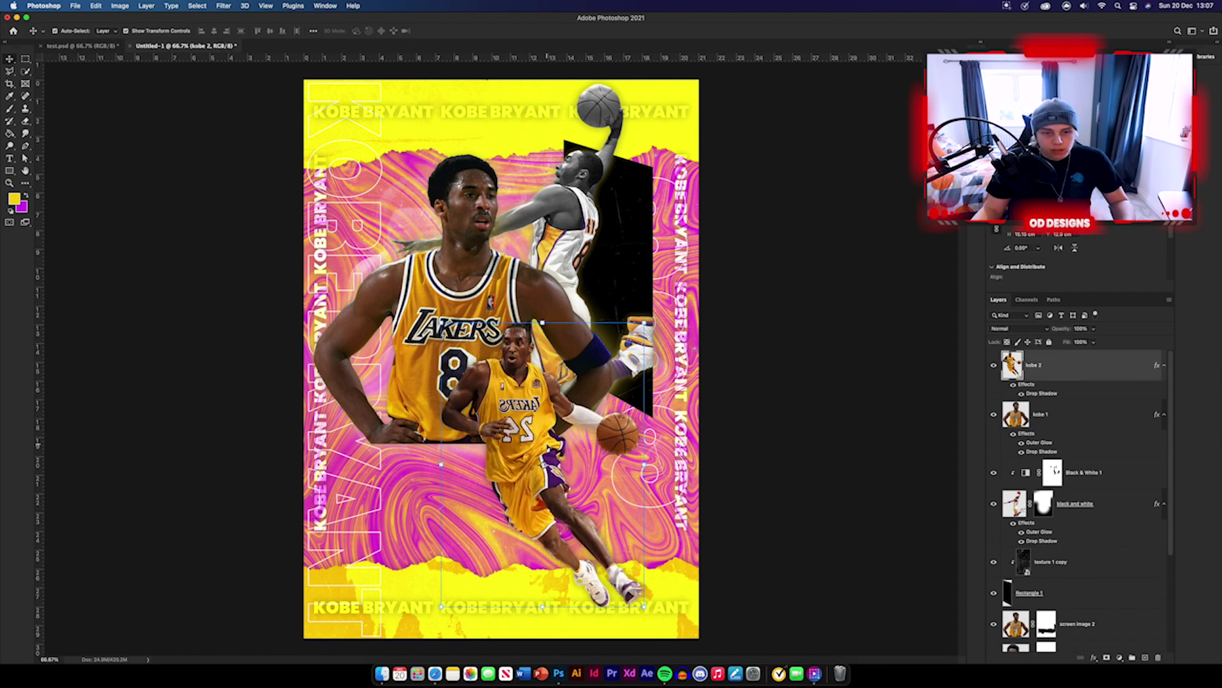
{"action": "left_click_drag", "start_coordinate": [554, 433], "coordinate": [548, 394]}
{"action": "left_click", "coordinate": [882, 489]}
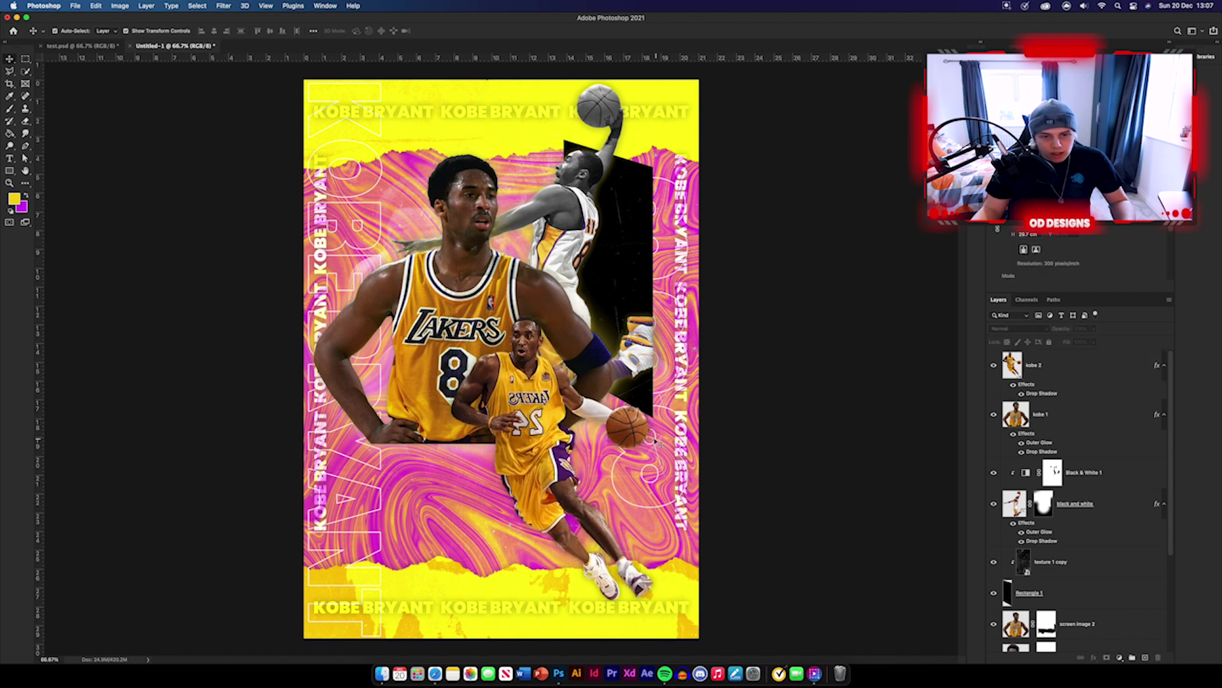
- Add a layer mask to the kobe 1 layer
{"action": "left_click", "coordinate": [1086, 427]}
{"action": "left_click", "coordinate": [862, 477]}
{"action": "left_click", "coordinate": [1076, 417]}
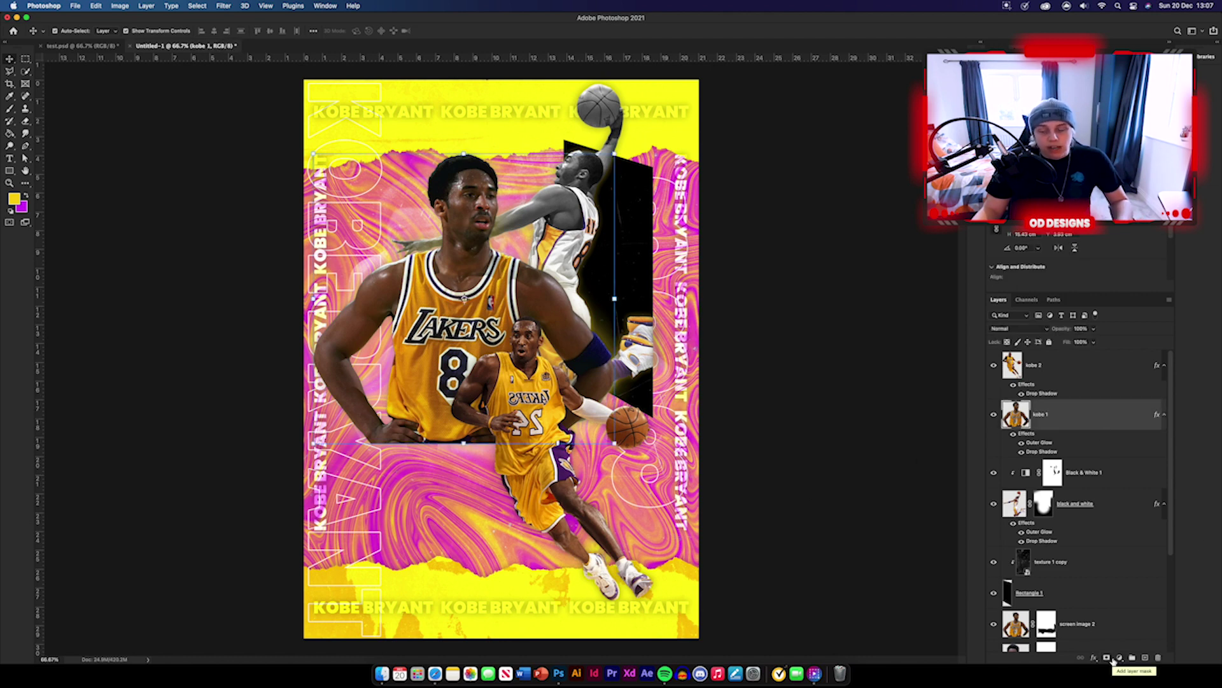
{"action": "left_click", "coordinate": [1109, 658]}
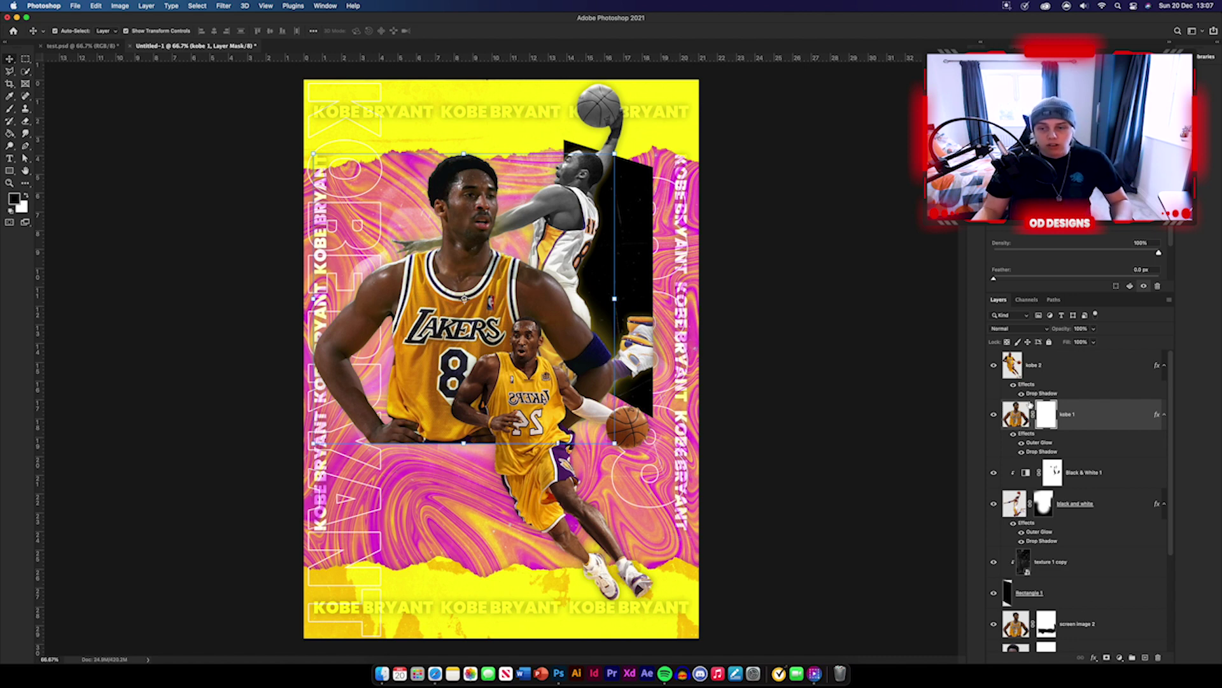
- Paint black on the kobe 1 mask with a large soft brush to fade the portrait's cut-off lower edge into the background
{"action": "left_click", "coordinate": [10, 108]}
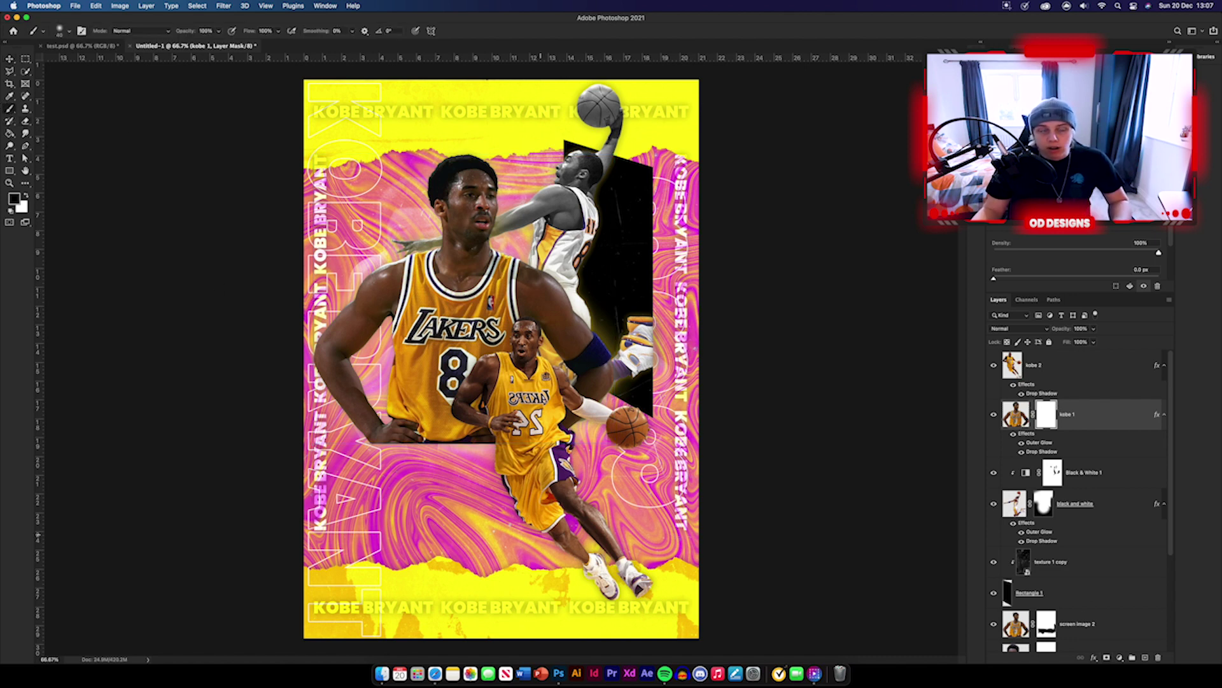
{"action": "key", "text": "bracketright"}
{"action": "key", "text": "bracketright"}
{"action": "key", "text": "bracketright"}
{"action": "key", "text": "bracketright"}
{"action": "key", "text": "bracketright"}
{"action": "key", "text": "bracketright"}
{"action": "key", "text": "bracketright"}
{"action": "key", "text": "bracketright"}
{"action": "key", "text": "bracketright"}
{"action": "key", "text": "bracketright"}
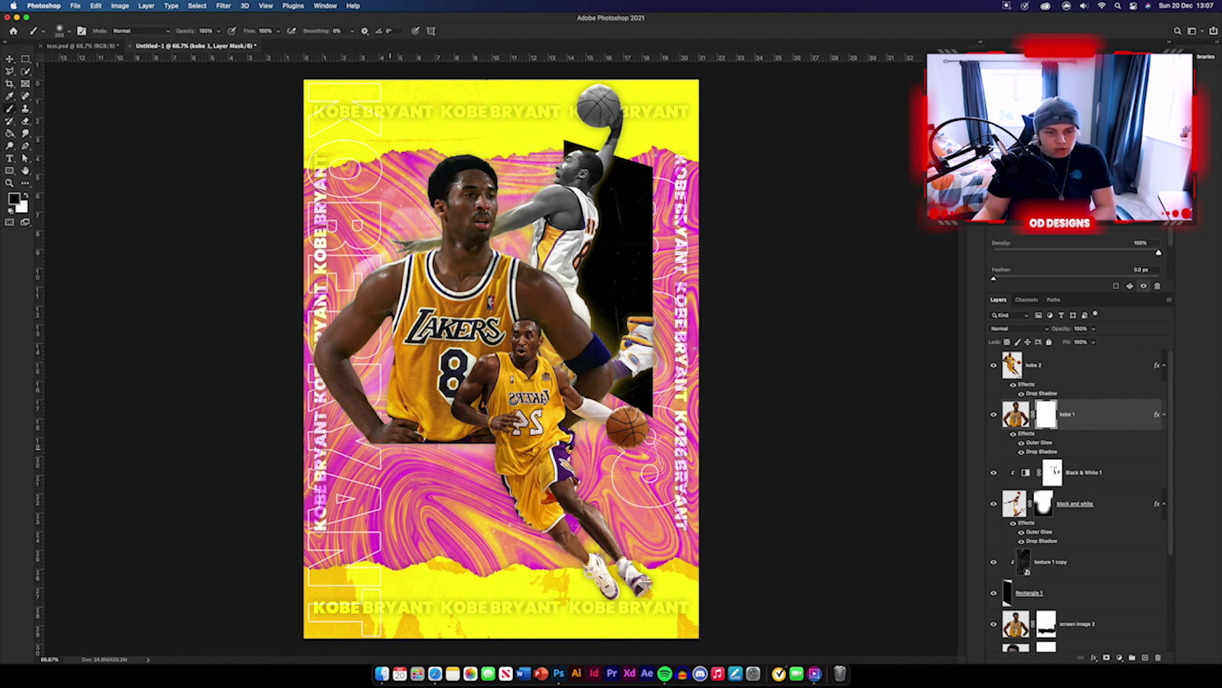
{"action": "left_click_drag", "start_coordinate": [293, 460], "coordinate": [621, 459]}
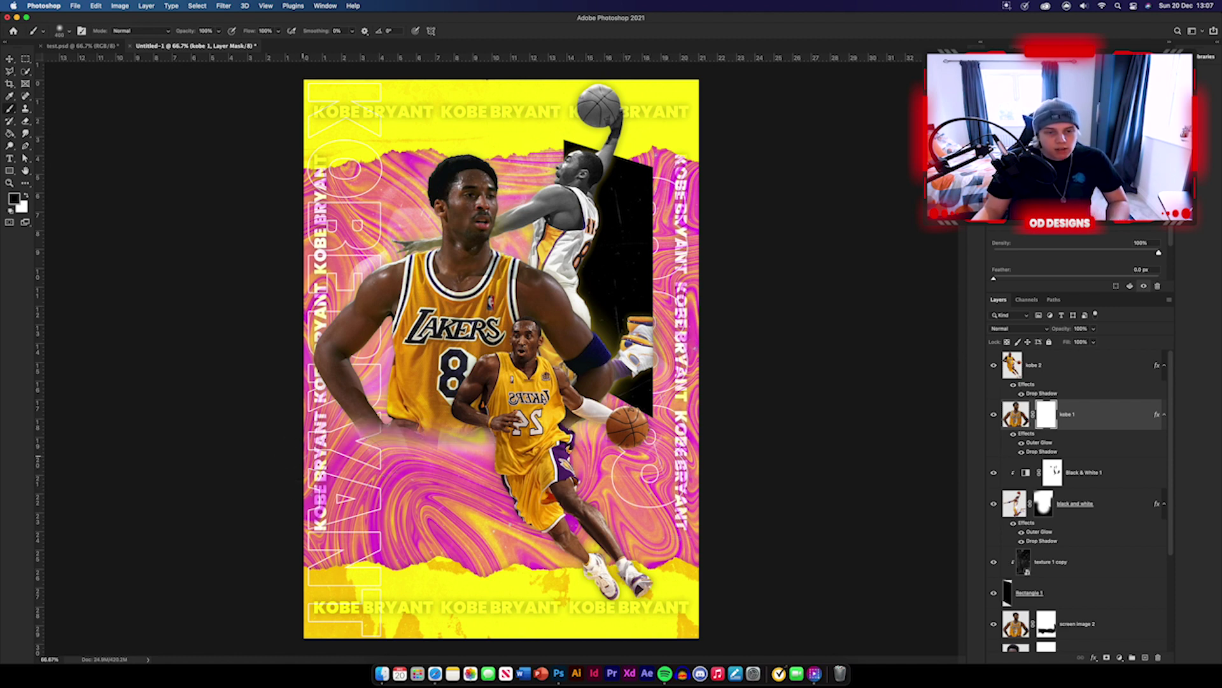
{"action": "left_click_drag", "start_coordinate": [303, 457], "coordinate": [436, 460]}
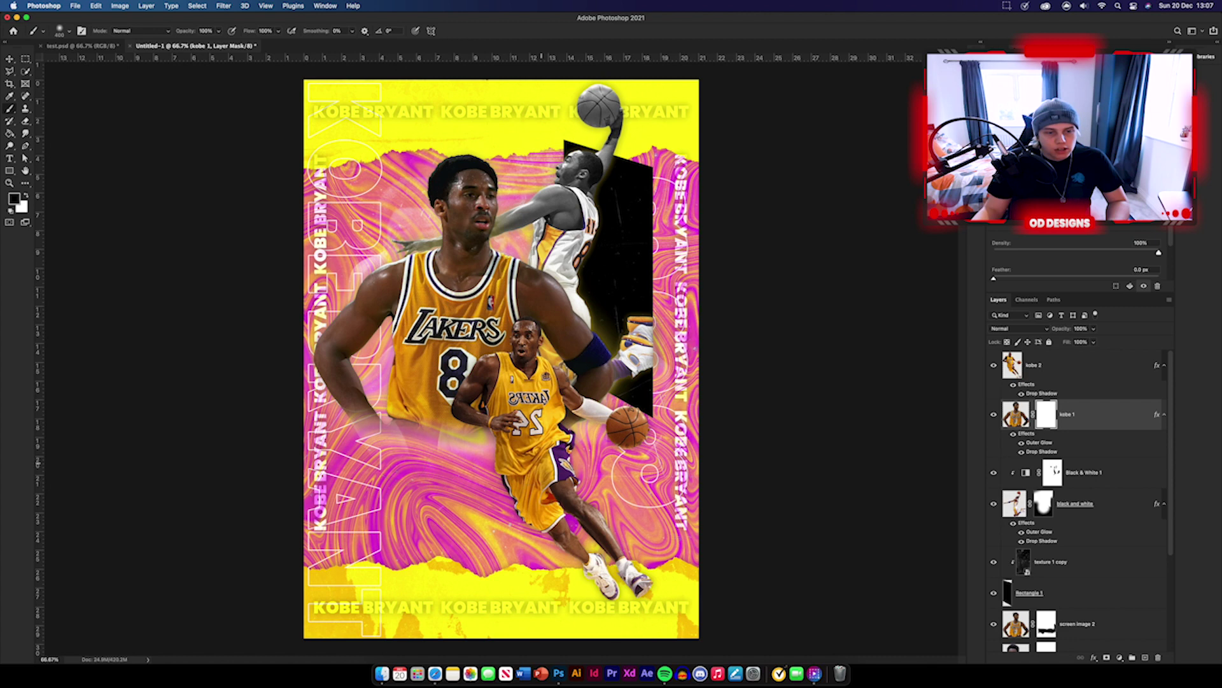
{"action": "key", "text": "v"}
{"action": "left_click", "coordinate": [855, 395]}
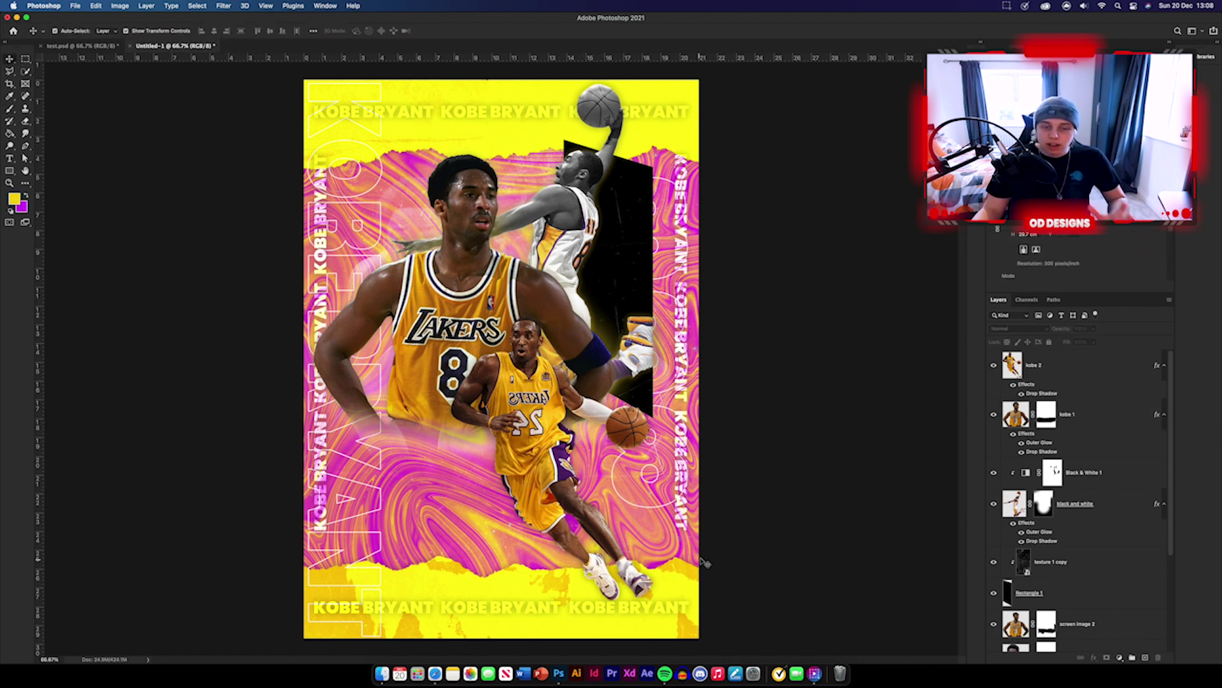
- Create a new layer between kobe 1 and kobe 2 and flatten the soft round brush tip into a thin horizontal ellipse with black as its color
{"action": "left_click", "coordinate": [1101, 379]}
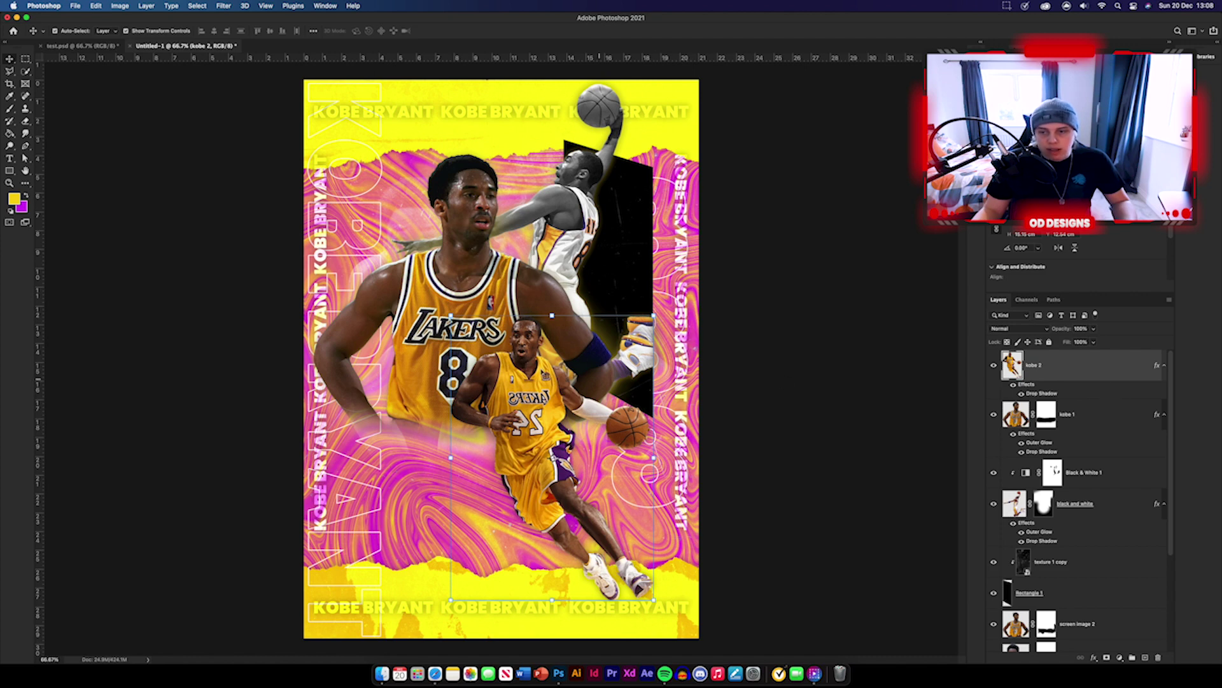
{"action": "left_click", "coordinate": [1100, 430]}
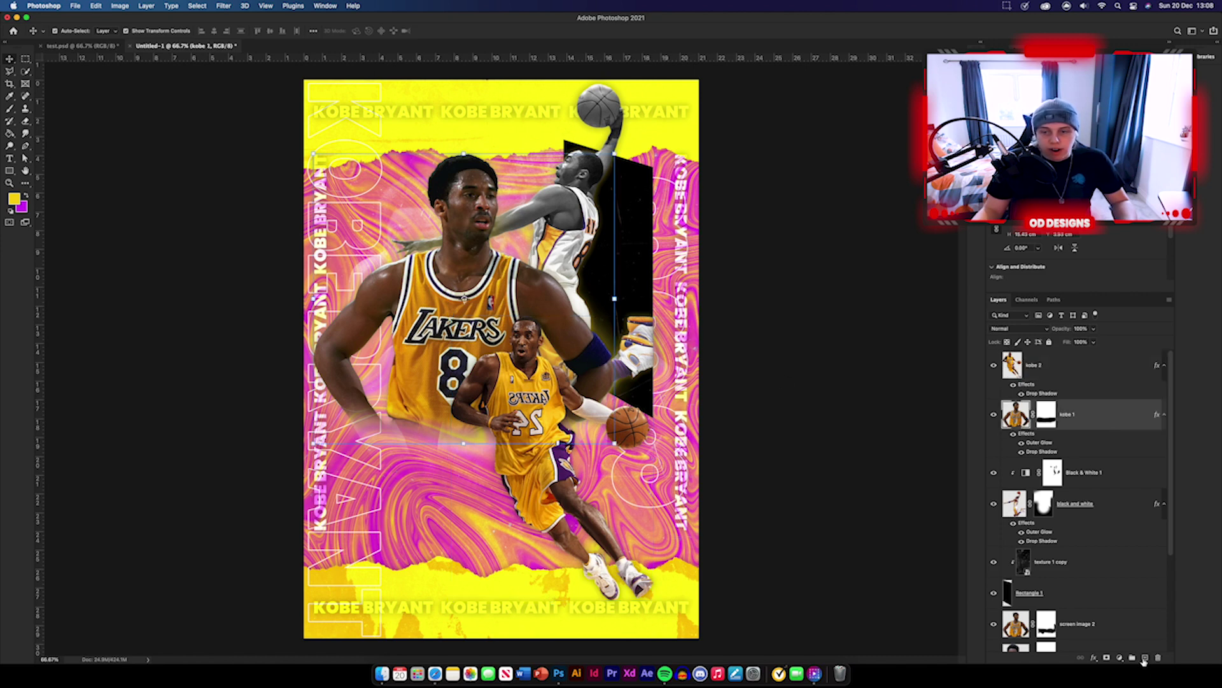
{"action": "left_click", "coordinate": [1145, 658]}
{"action": "left_click", "coordinate": [10, 109]}
{"action": "left_click", "coordinate": [63, 31]}
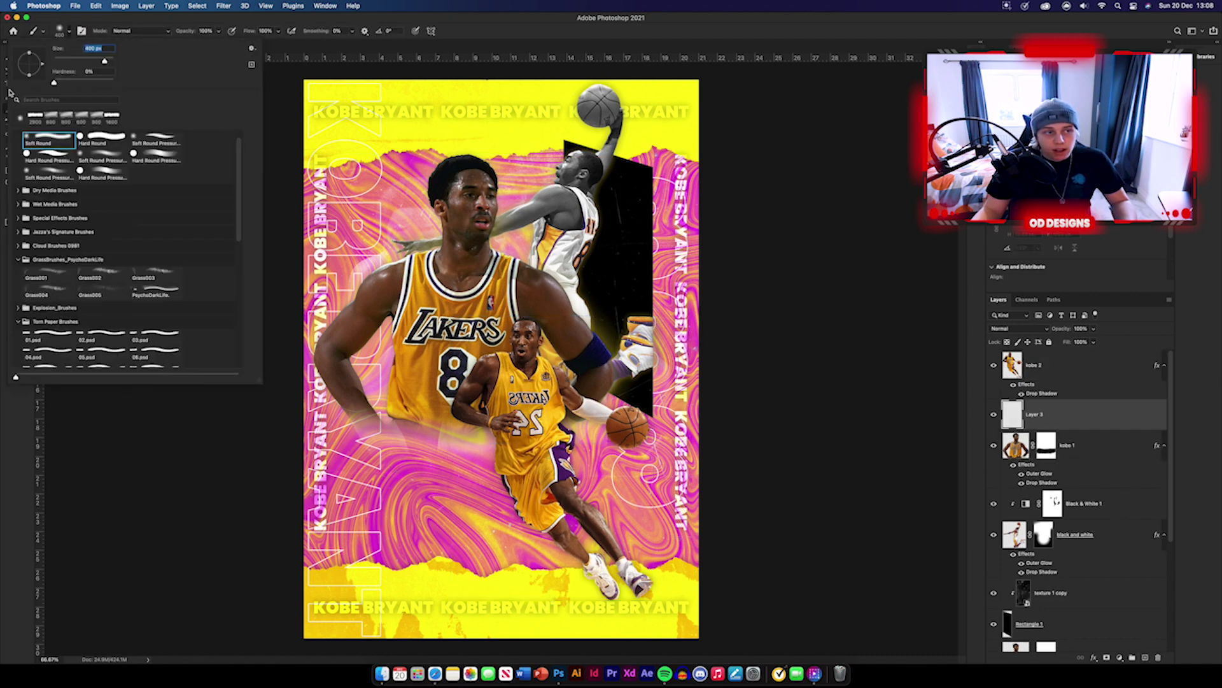
{"action": "left_click_drag", "start_coordinate": [30, 76], "coordinate": [29, 65]}
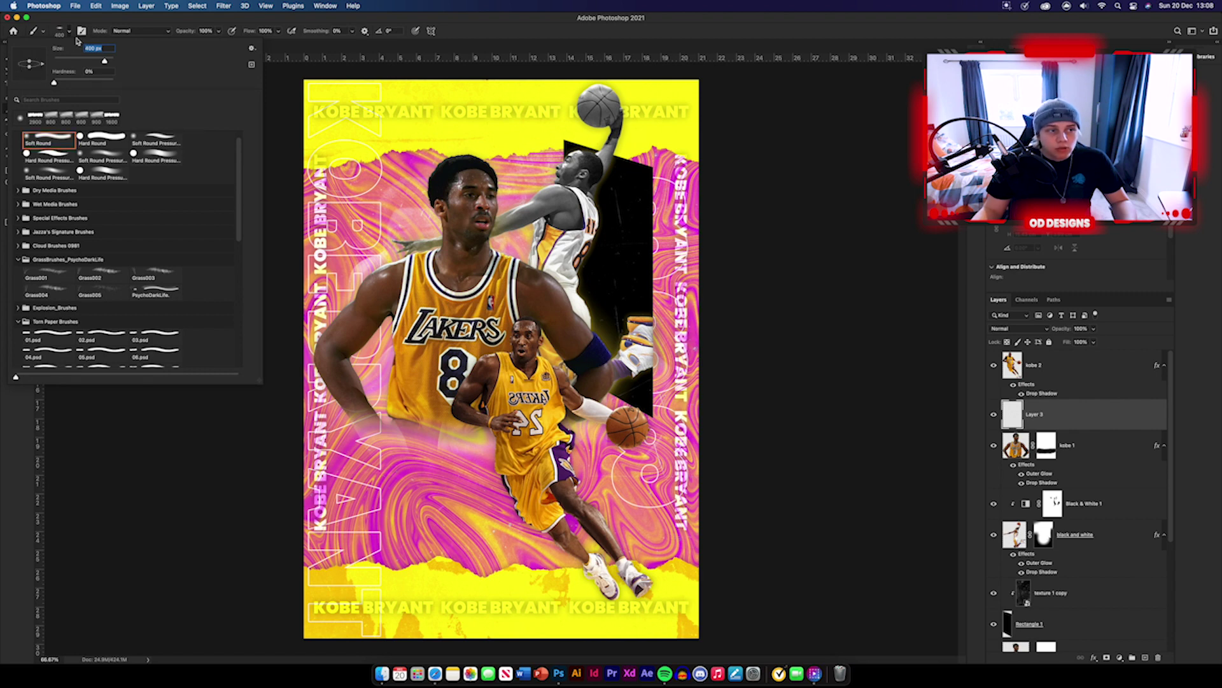
{"action": "left_click", "coordinate": [70, 32]}
{"action": "left_click", "coordinate": [10, 205]}
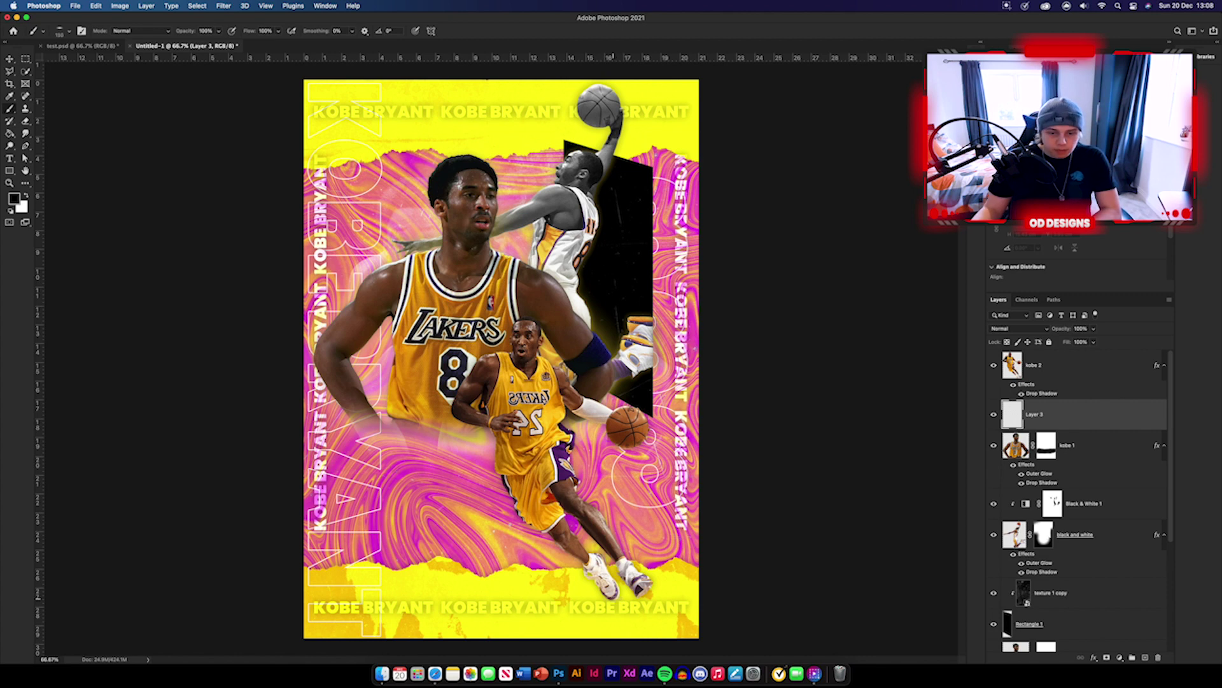
- Paint soft black ground shadows beneath both shoes of the dribbling player on the new layer
{"action": "left_click", "coordinate": [613, 598]}
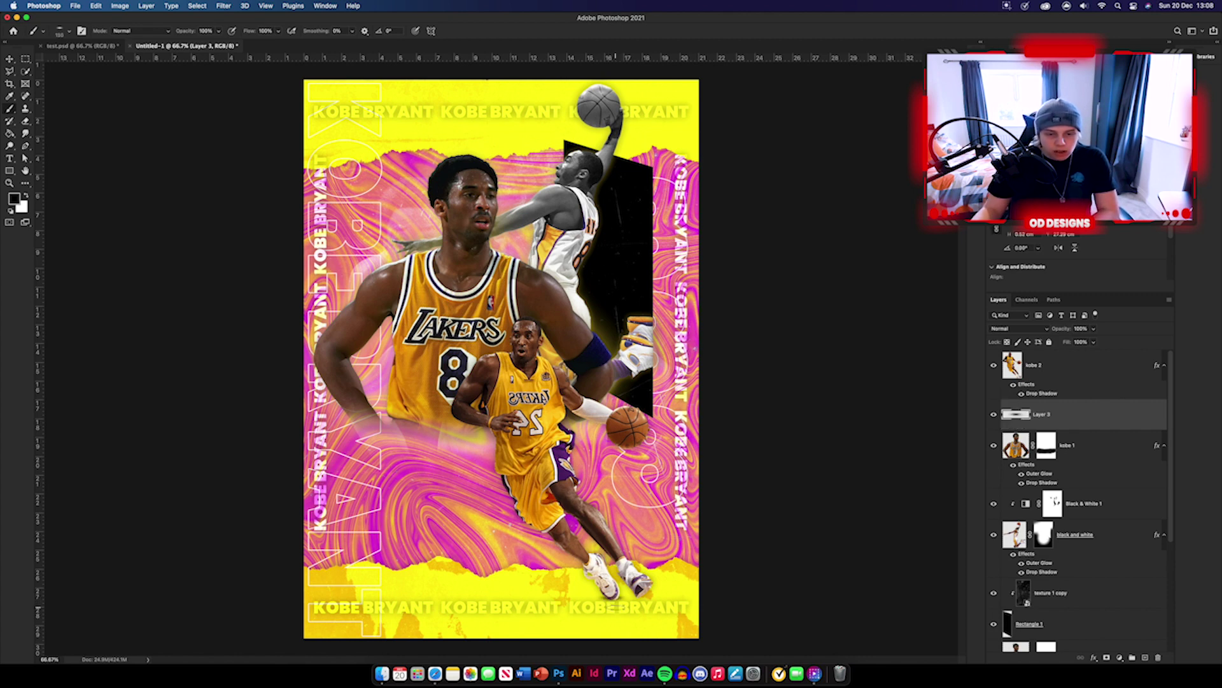
{"action": "left_click", "coordinate": [612, 601]}
{"action": "left_click", "coordinate": [616, 607]}
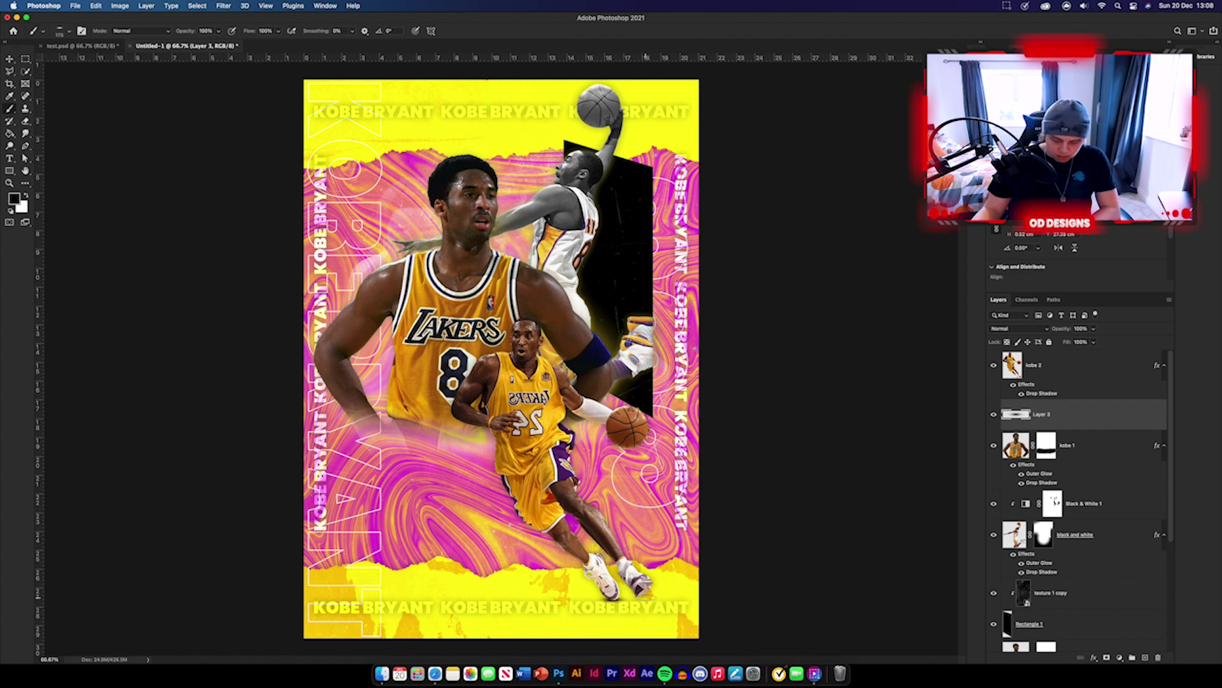
{"action": "left_click_drag", "start_coordinate": [632, 596], "coordinate": [657, 597]}
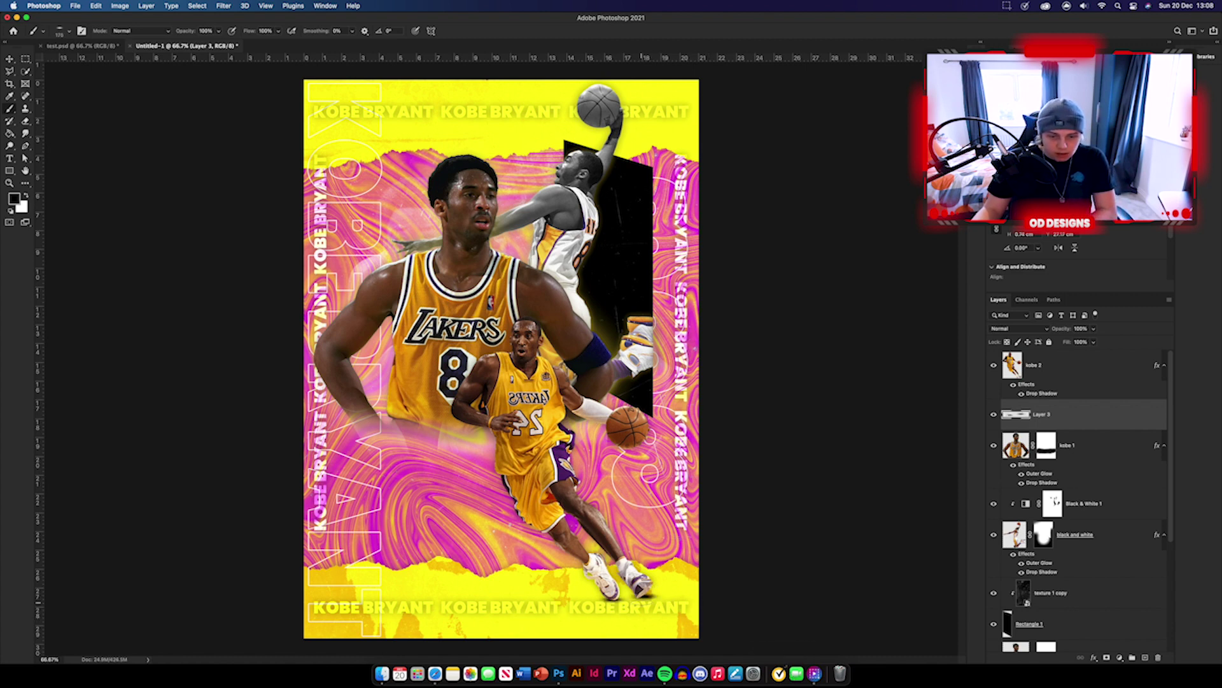
{"action": "left_click", "coordinate": [642, 601]}
- Set the shoe shadow layer to 40% opacity and Multiply blend mode
{"action": "left_click_drag", "start_coordinate": [1066, 329], "coordinate": [1036, 330]}
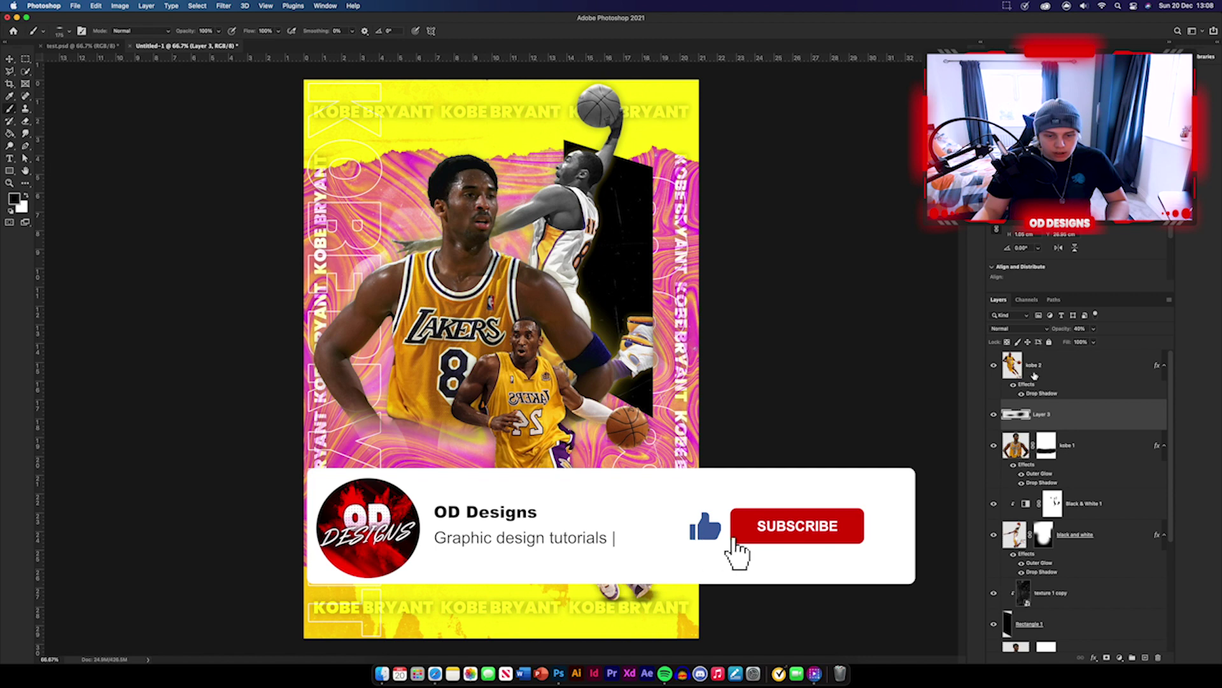
{"action": "left_click", "coordinate": [1019, 329]}
{"action": "left_click", "coordinate": [1016, 363]}
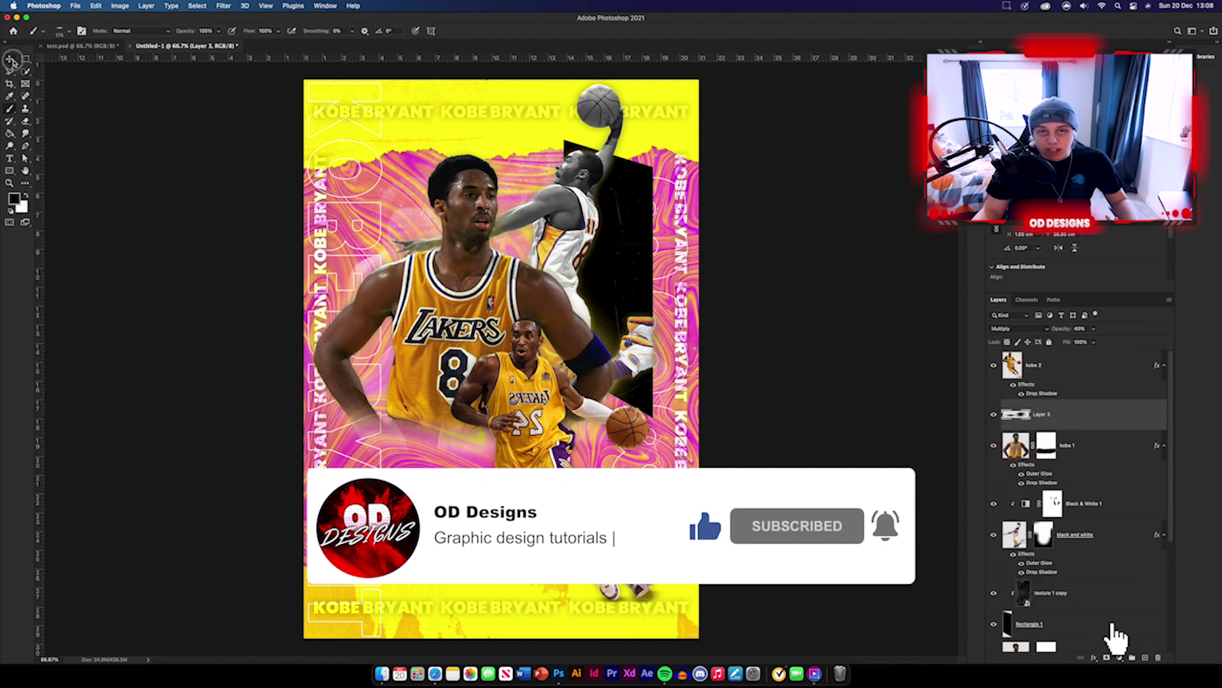
{"action": "left_click", "coordinate": [11, 60]}
{"action": "left_click", "coordinate": [178, 242]}
- Duplicate the kobe 2 layer and transform the copy into a vertically flipped, squashed reflection below the player's shoes
{"action": "left_click", "coordinate": [1081, 373]}
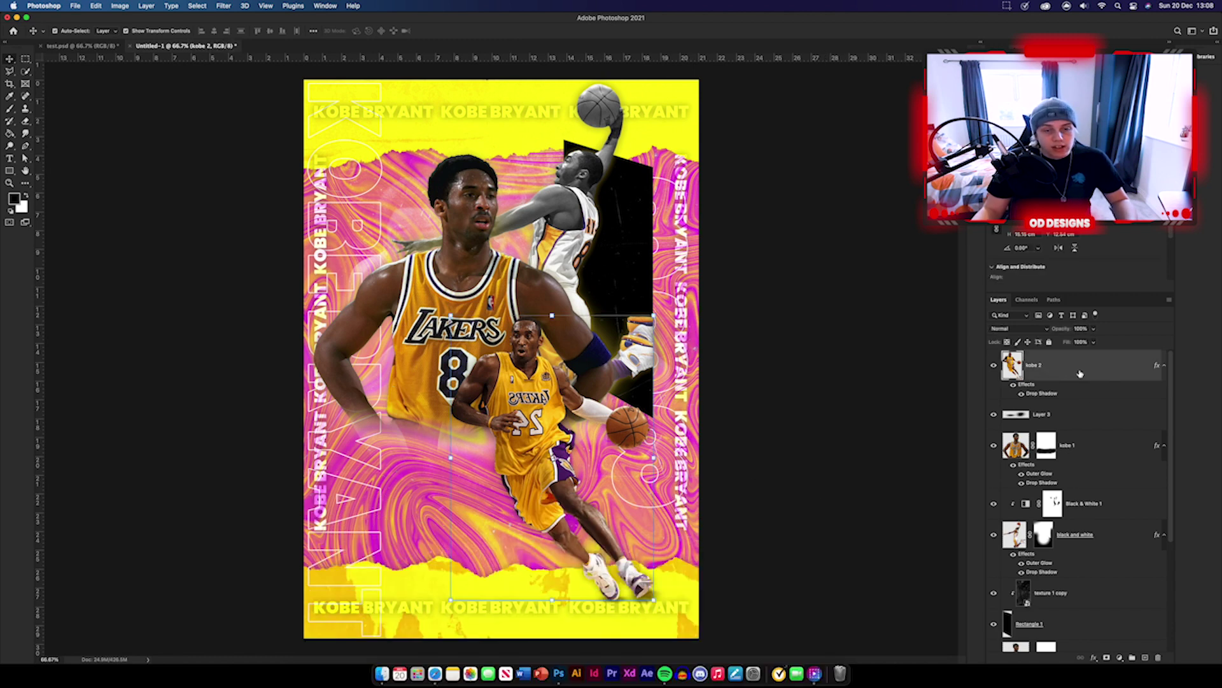
{"action": "key", "text": "super+j"}
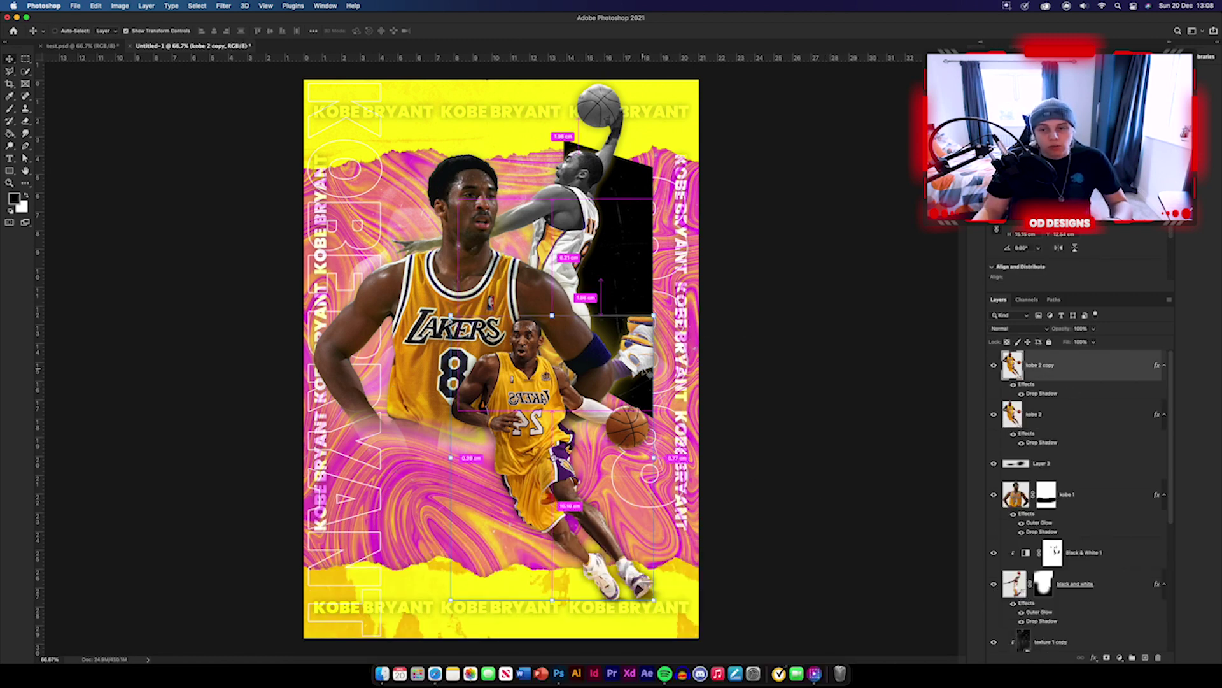
{"action": "key", "text": "super+t"}
{"action": "right_click", "coordinate": [537, 400]}
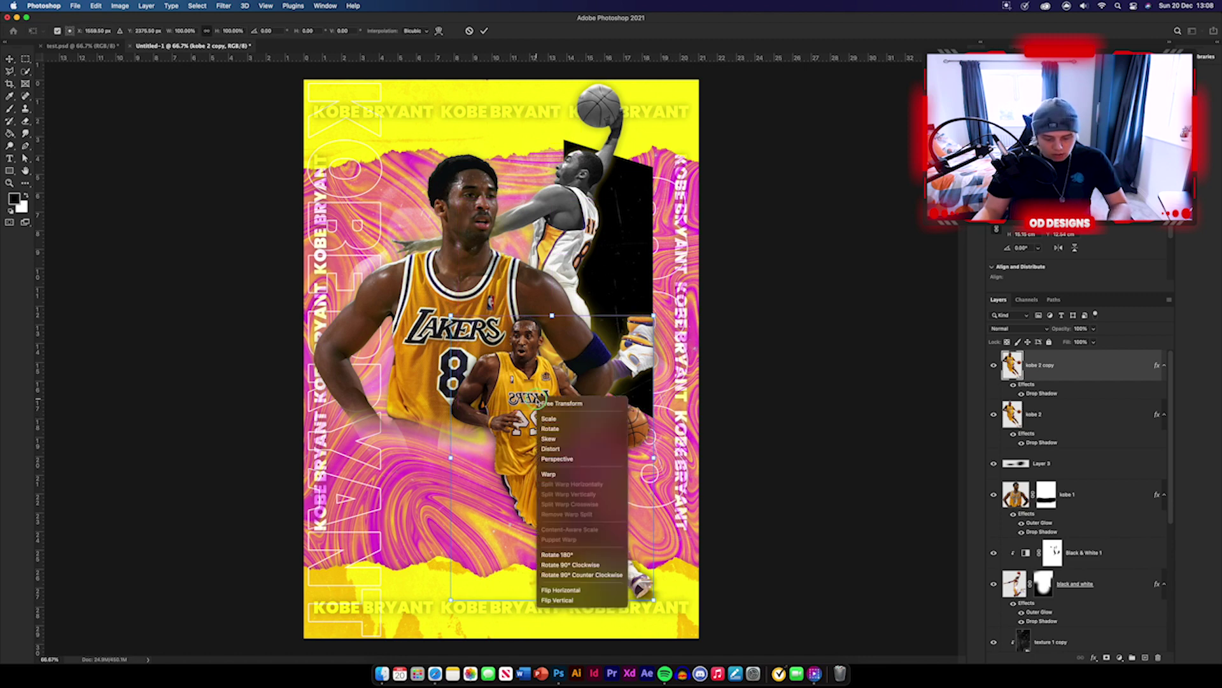
{"action": "left_click", "coordinate": [577, 450]}
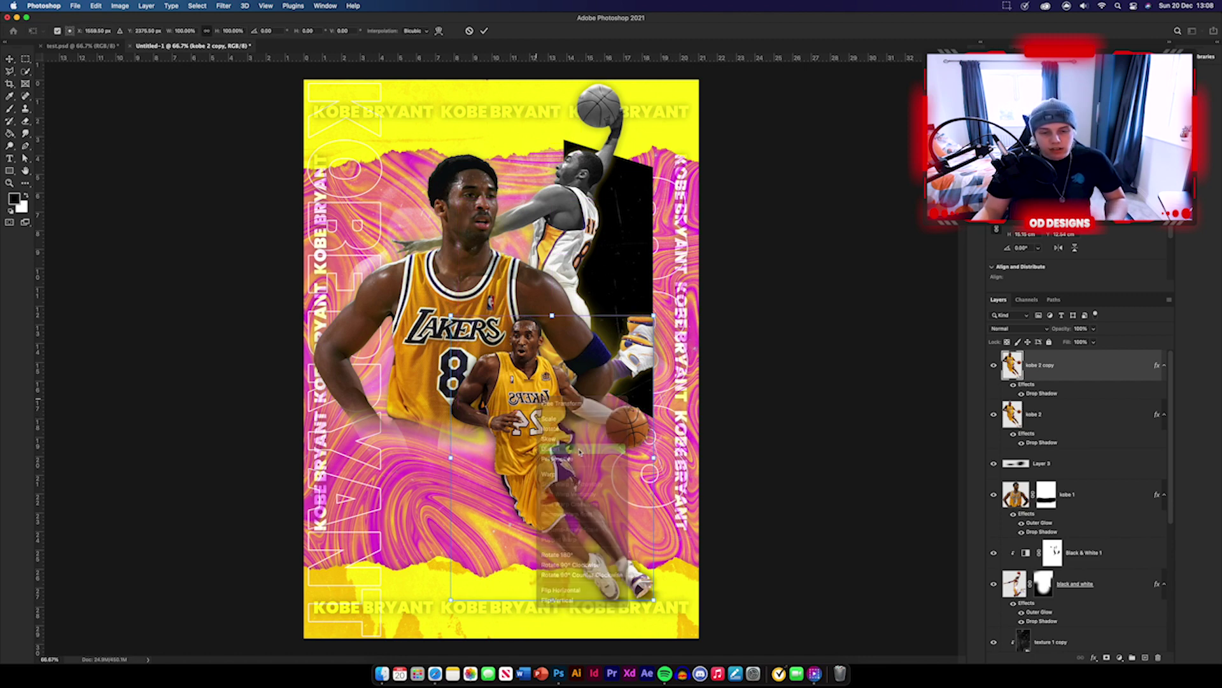
{"action": "right_click", "coordinate": [566, 378]}
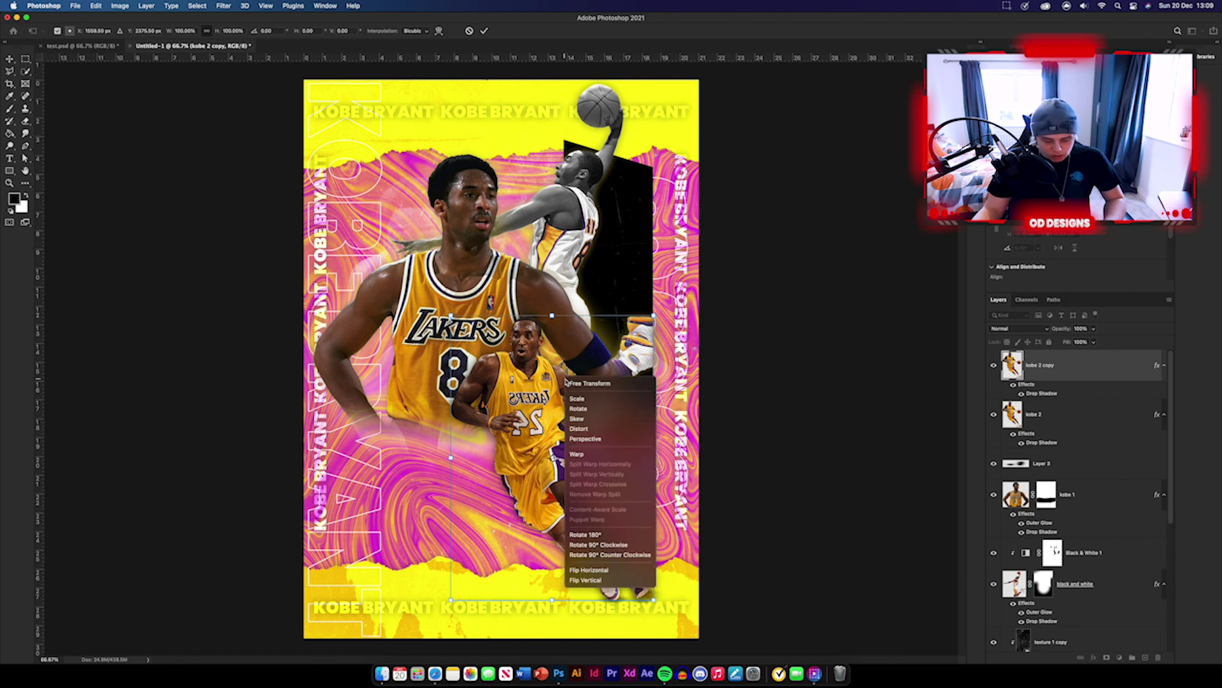
{"action": "left_click", "coordinate": [598, 439]}
{"action": "left_click_drag", "start_coordinate": [654, 316], "coordinate": [708, 682]}
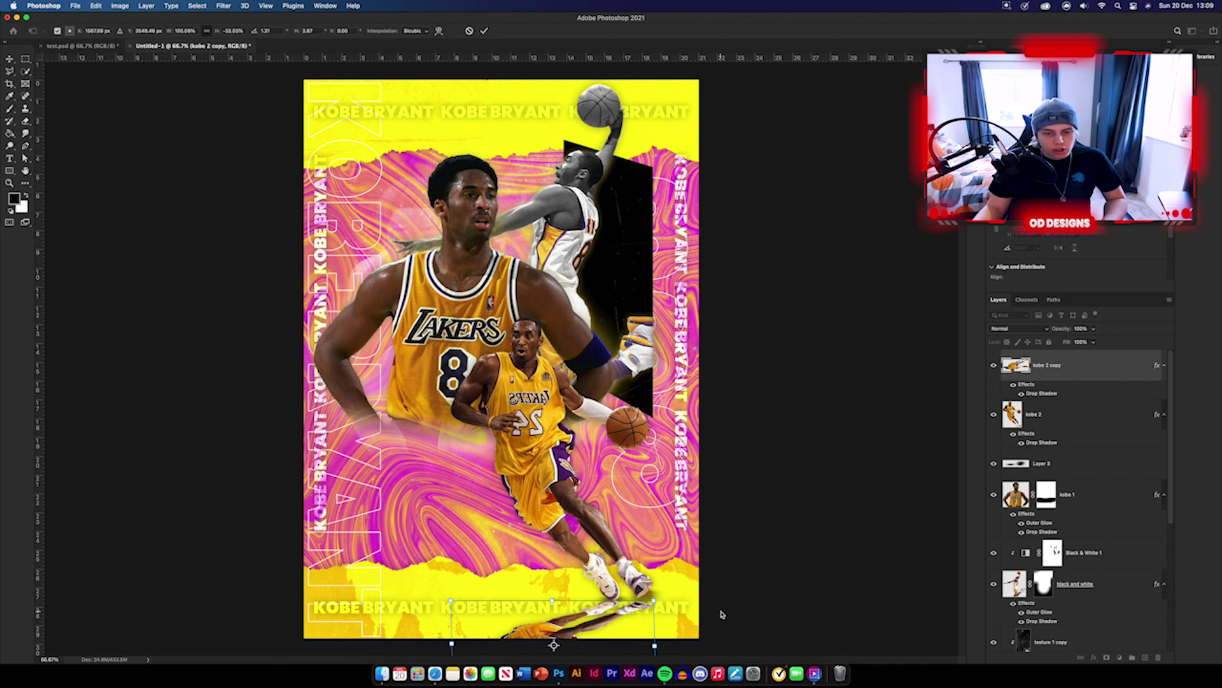
{"action": "key", "text": "super+minus"}
{"action": "key", "text": "Return"}
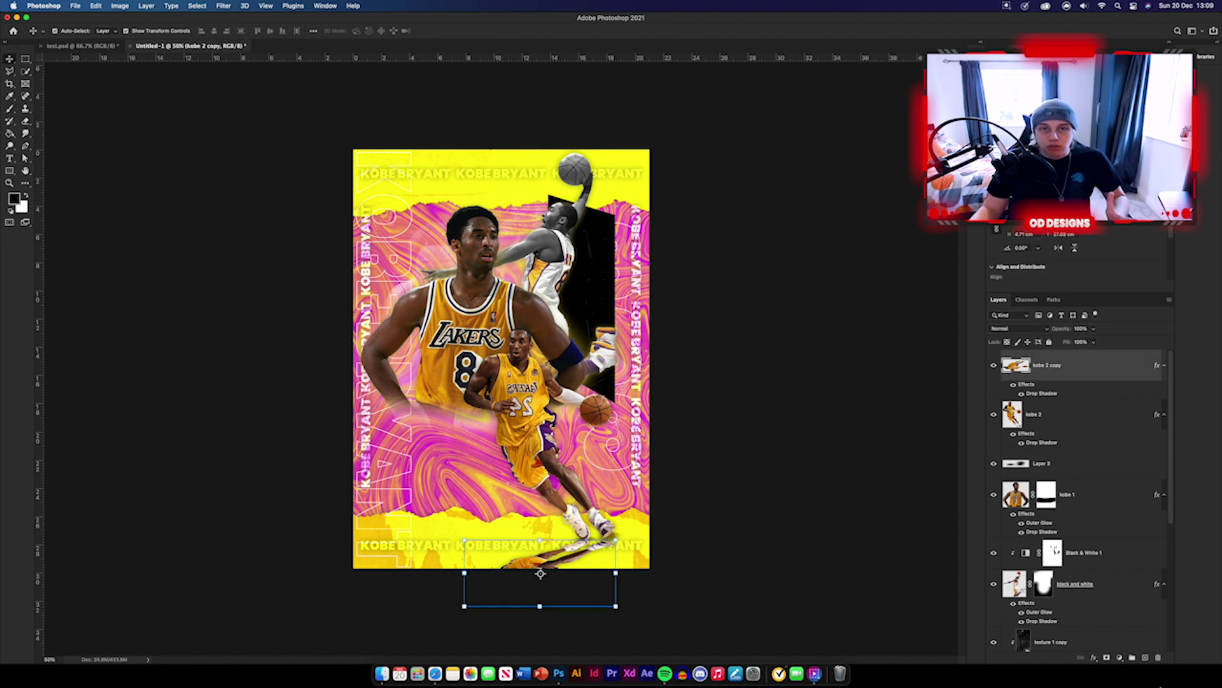
- Create a new layer clipped to the kobe 2 copy reflection and paint it solid black with the Brush tool
{"action": "left_click", "coordinate": [1145, 657]}
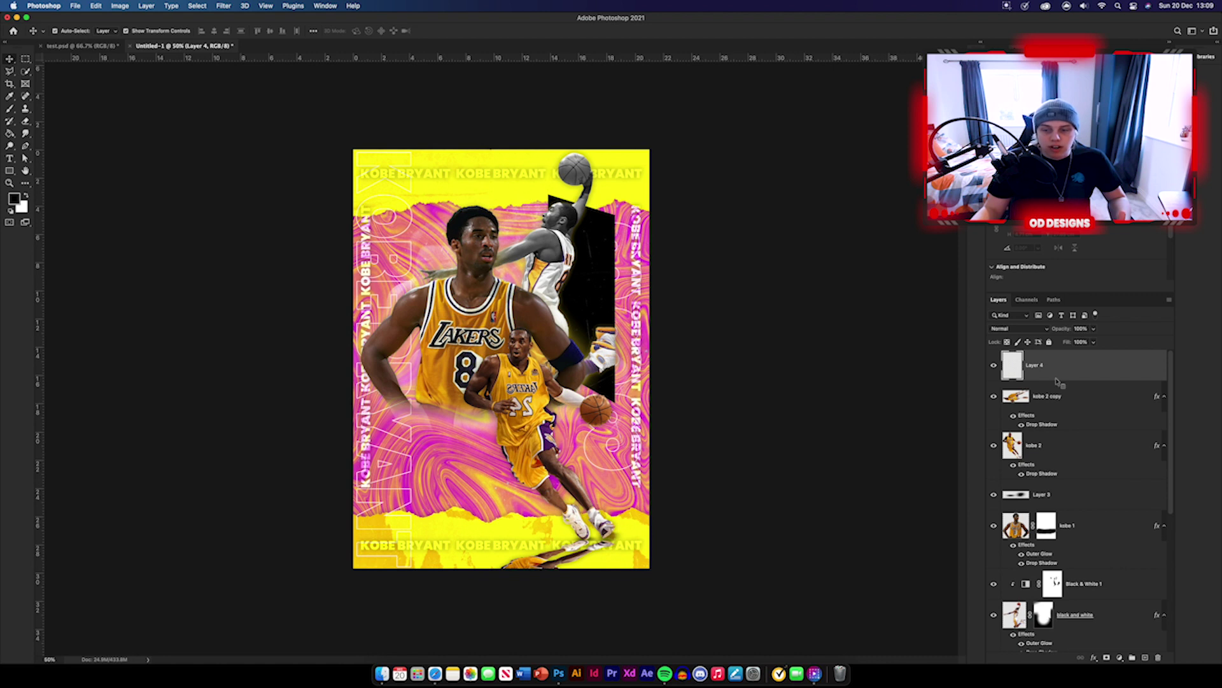
{"action": "left_click", "coordinate": [1054, 383], "text": "alt"}
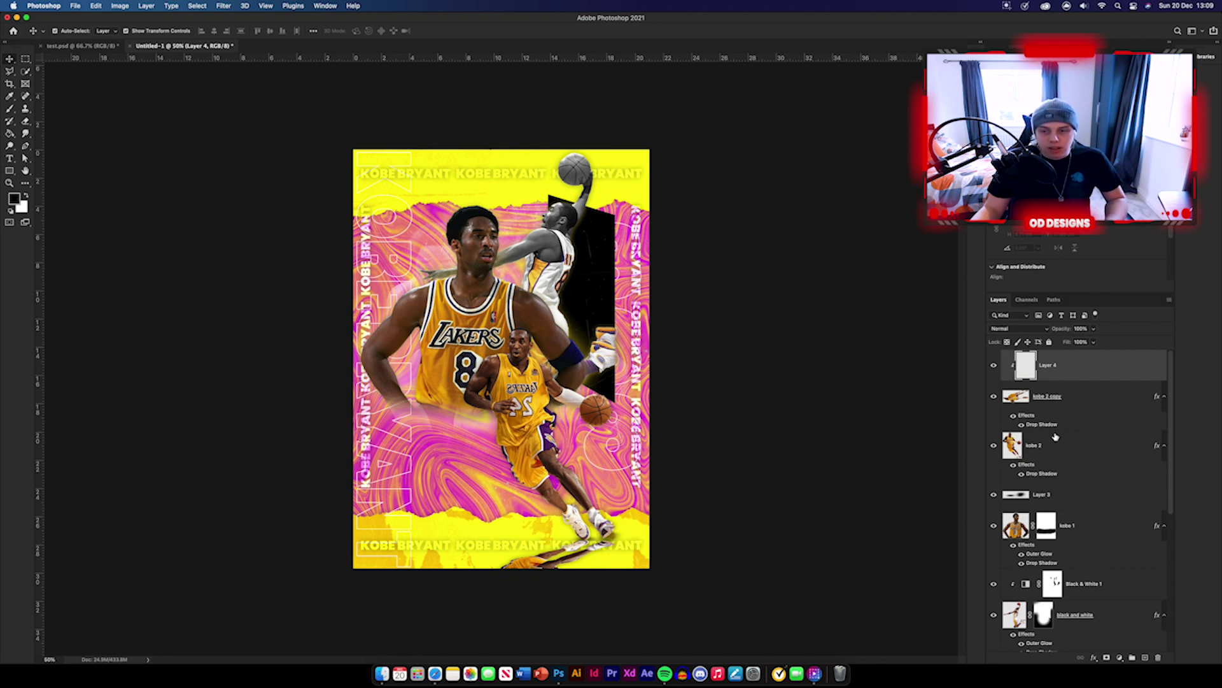
{"action": "left_click", "coordinate": [10, 109]}
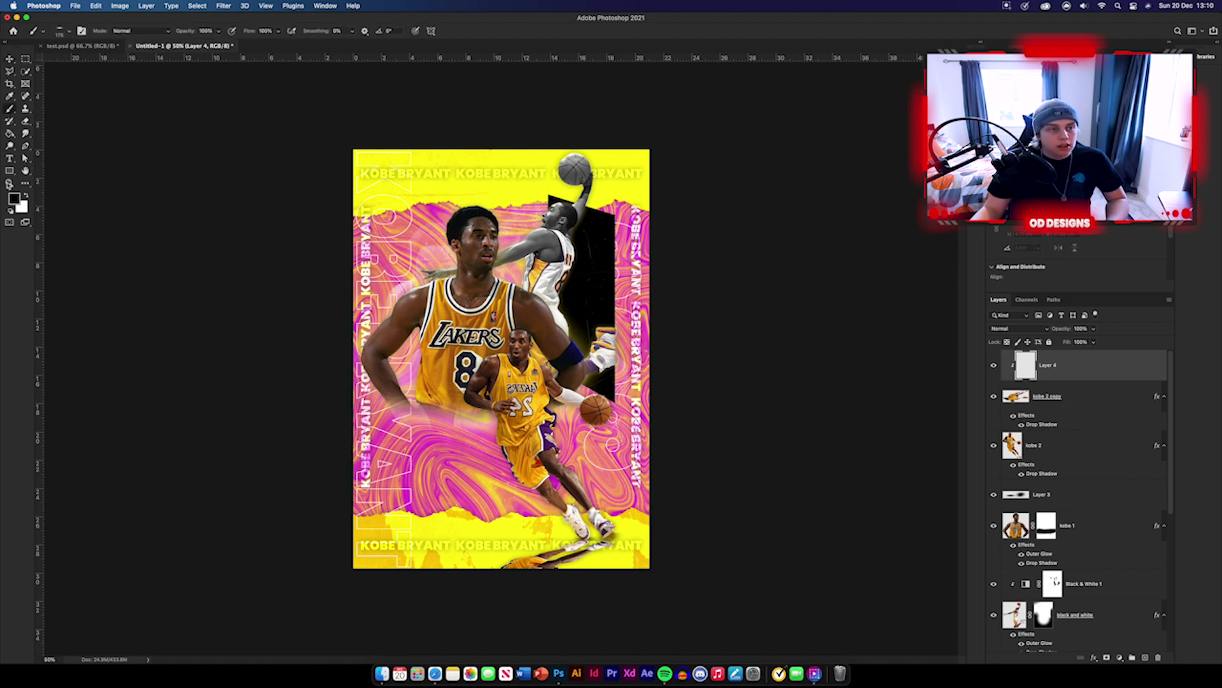
{"action": "mouse_move", "coordinate": [598, 549]}
{"action": "left_mouse_down"}
{"action": "mouse_move", "coordinate": [651, 552]}
{"action": "mouse_move", "coordinate": [453, 617]}
{"action": "mouse_move", "coordinate": [583, 556]}
{"action": "mouse_move", "coordinate": [629, 565]}
{"action": "mouse_move", "coordinate": [557, 564]}
{"action": "mouse_move", "coordinate": [604, 537]}
{"action": "mouse_move", "coordinate": [657, 529]}
{"action": "mouse_move", "coordinate": [624, 492]}
{"action": "mouse_move", "coordinate": [556, 552]}
{"action": "mouse_move", "coordinate": [605, 534]}
{"action": "mouse_move", "coordinate": [520, 598]}
{"action": "left_mouse_up"}
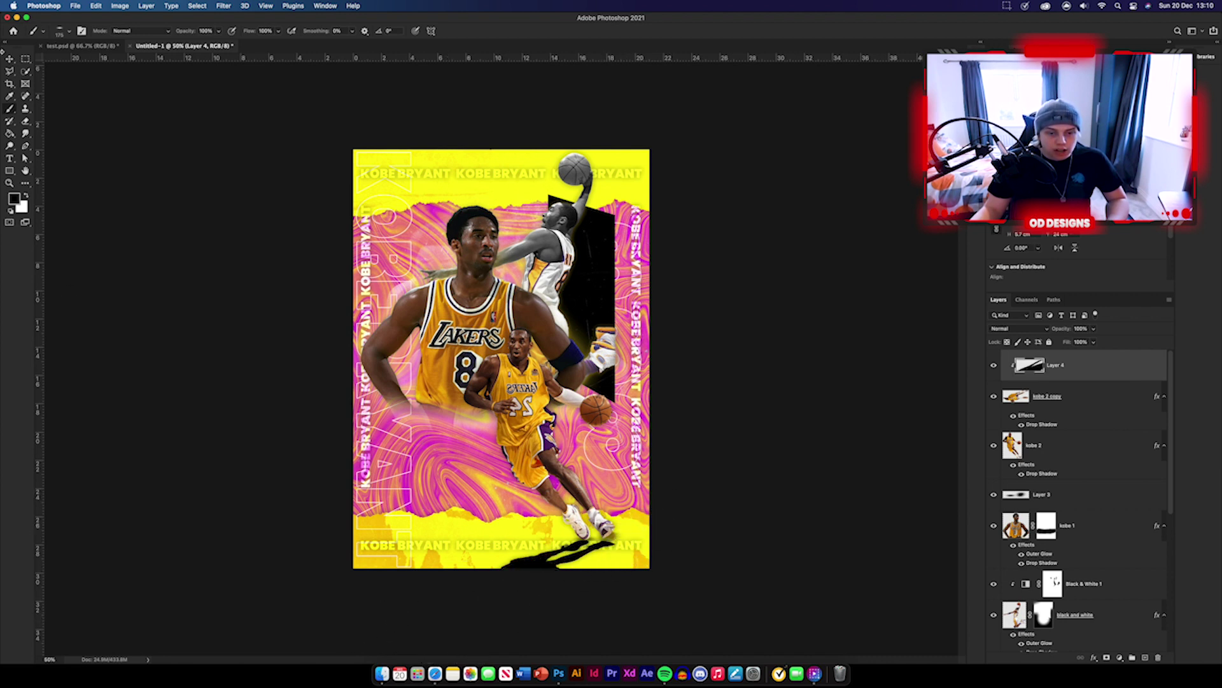
- Lower the opacity of the kobe 2 copy layer to turn the black silhouette into a faint cast shadow
{"action": "left_click", "coordinate": [11, 60]}
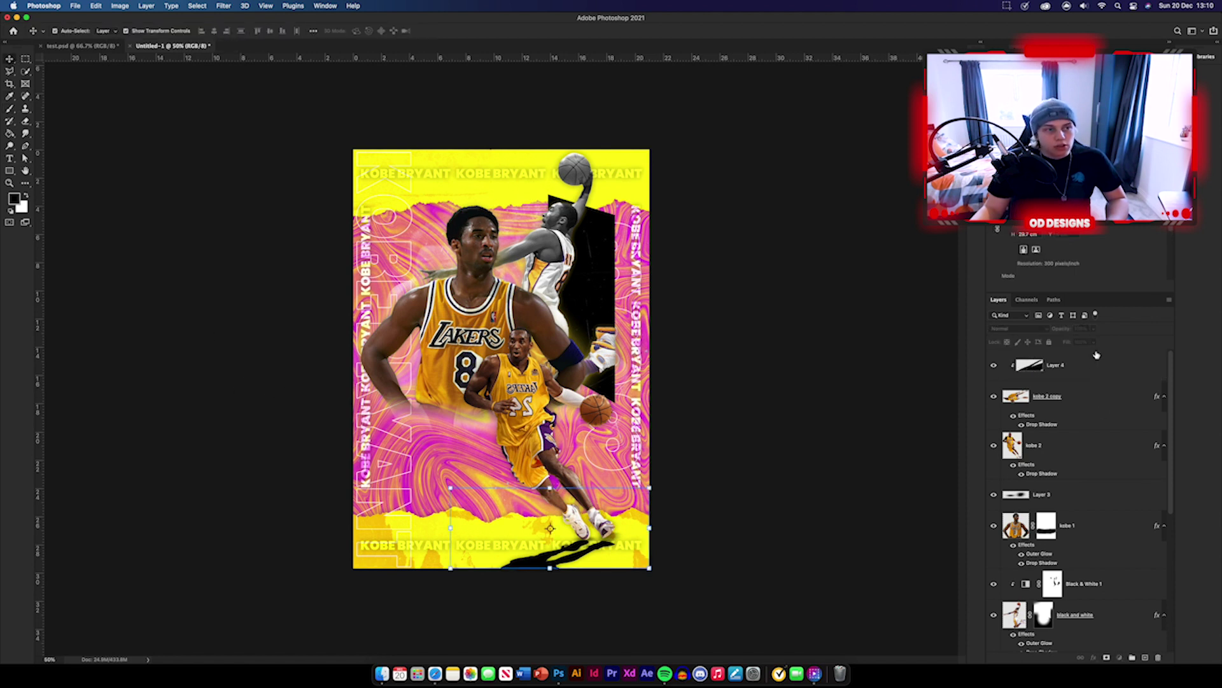
{"action": "left_click", "coordinate": [1099, 401]}
{"action": "mouse_move", "coordinate": [1032, 329]}
{"action": "left_mouse_down"}
{"action": "mouse_move", "coordinate": [1124, 327]}
{"action": "mouse_move", "coordinate": [1023, 329]}
{"action": "left_mouse_up"}
{"action": "left_click", "coordinate": [899, 456]}
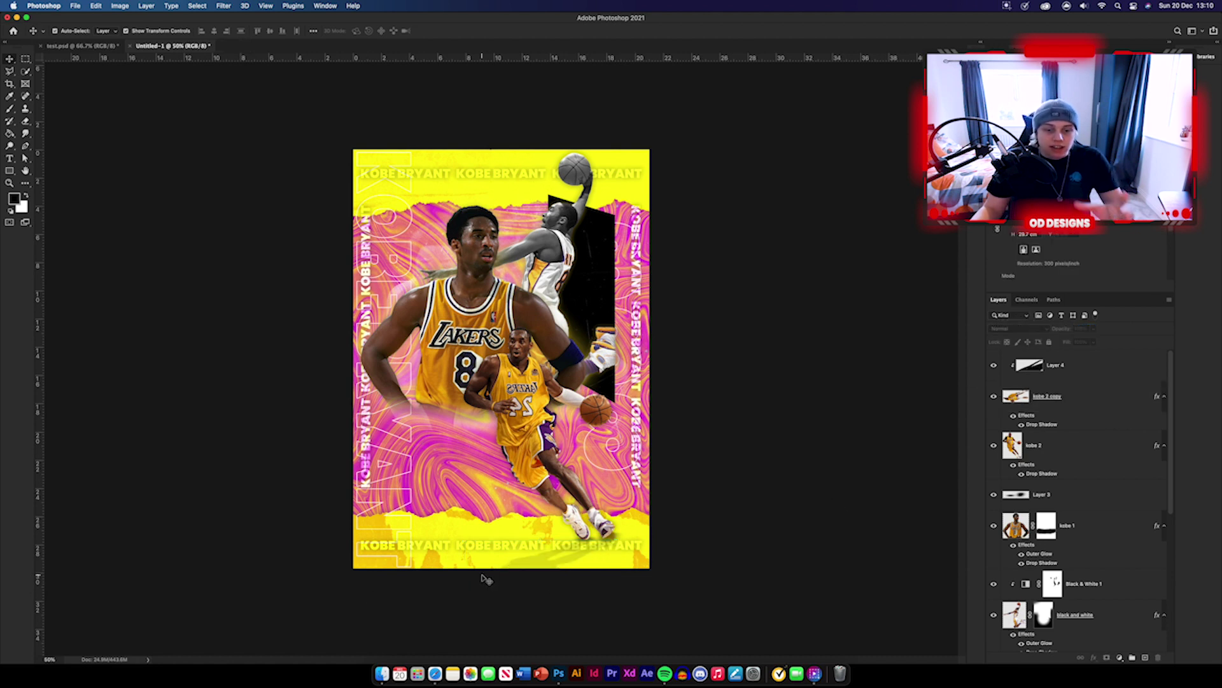
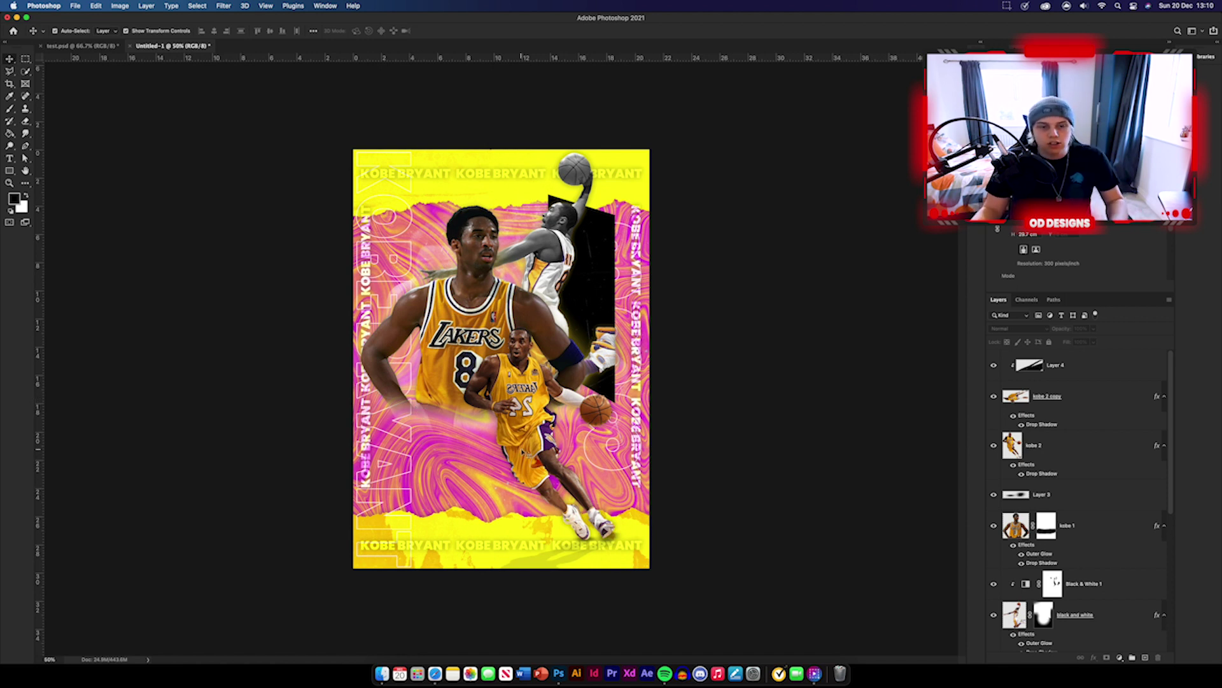
- Add the text KOBE in black Poppins Black, enlarge it across the poster's lower half and place a duplicate beneath it
{"action": "left_click", "coordinate": [9, 158]}
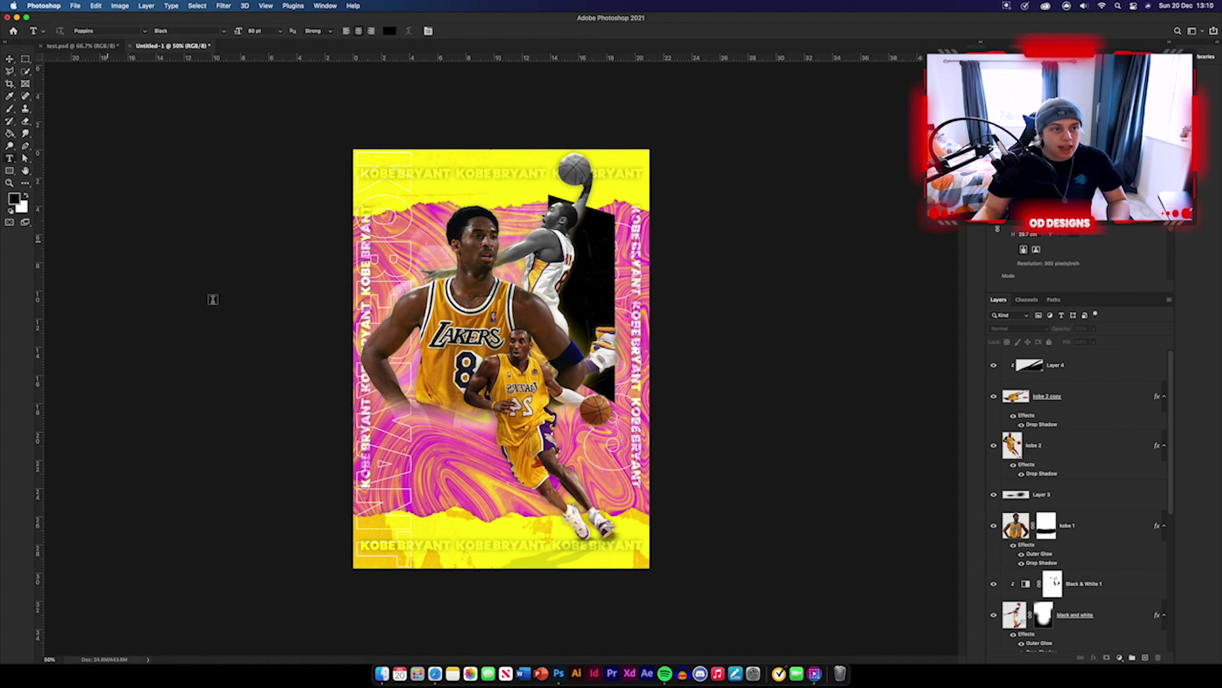
{"action": "left_click", "coordinate": [440, 448]}
{"action": "type", "text": "KOB"}
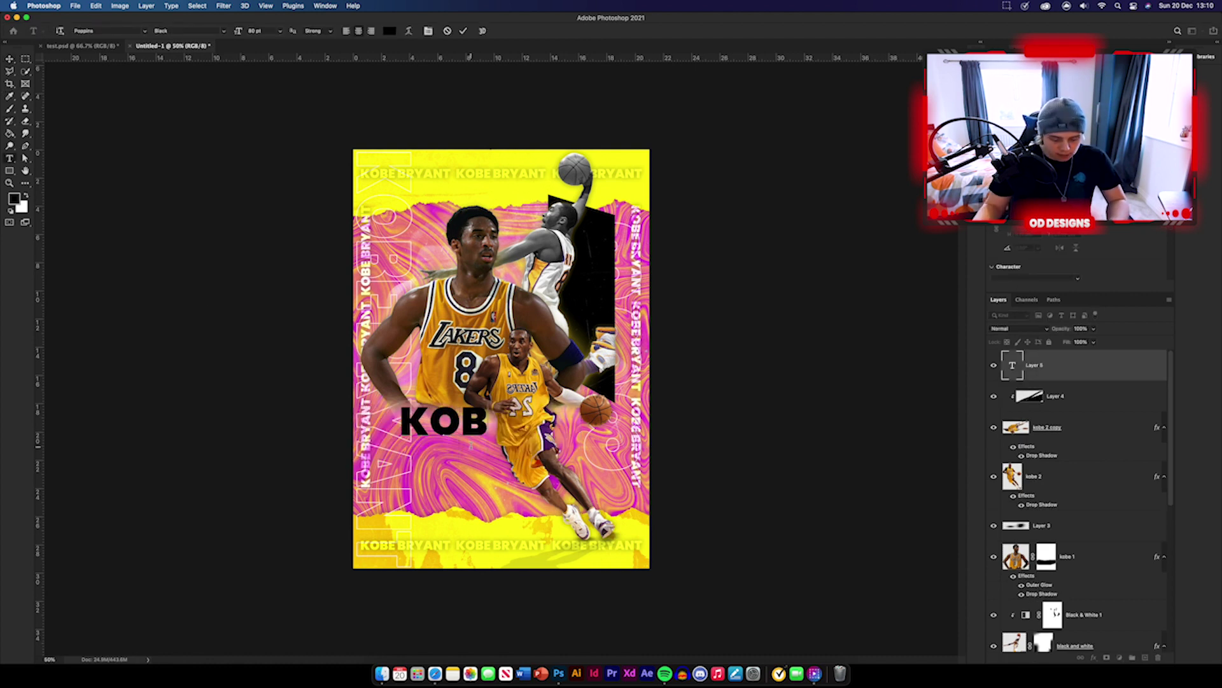
{"action": "type", "text": "E"}
{"action": "mouse_move", "coordinate": [455, 431]}
{"action": "left_mouse_down"}
{"action": "mouse_move", "coordinate": [468, 441]}
{"action": "mouse_move", "coordinate": [439, 433]}
{"action": "left_mouse_up"}
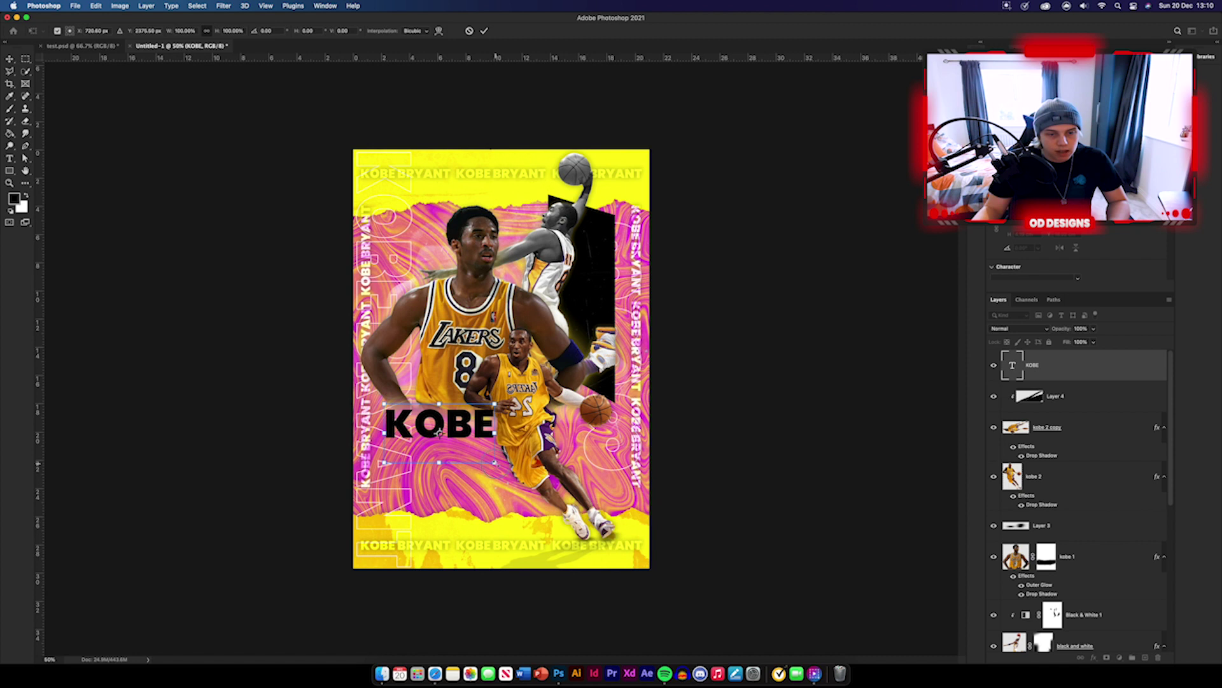
{"action": "left_click_drag", "start_coordinate": [495, 463], "coordinate": [591, 513]}
{"action": "left_click_drag", "start_coordinate": [544, 470], "coordinate": [521, 461]}
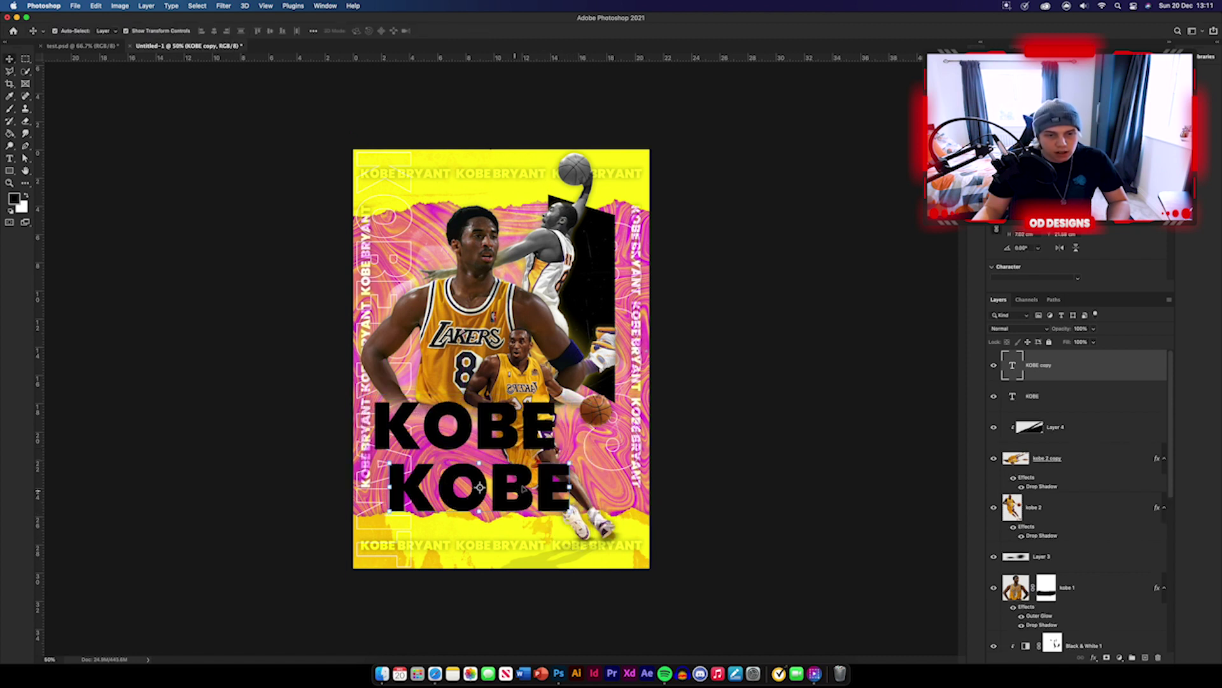
- Change the duplicated text to BRYANT and shrink it to sit directly under KOBE, aligned with its right end
{"action": "double_click", "coordinate": [529, 480]}
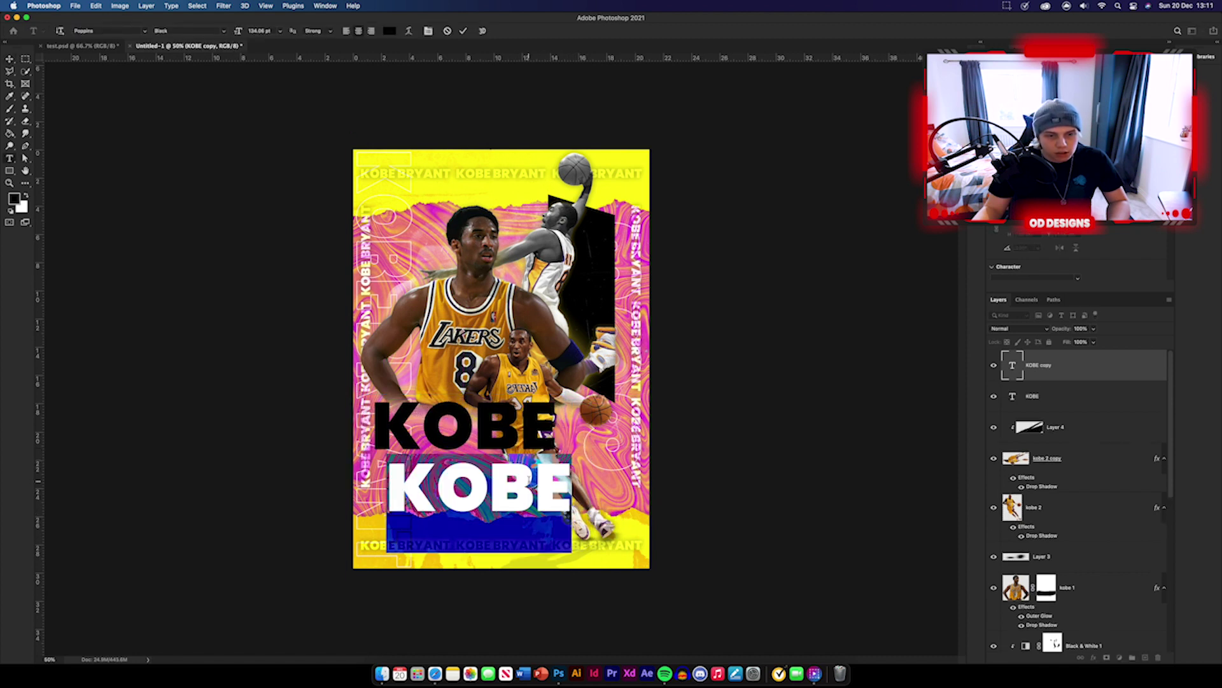
{"action": "type", "text": "BRYANT"}
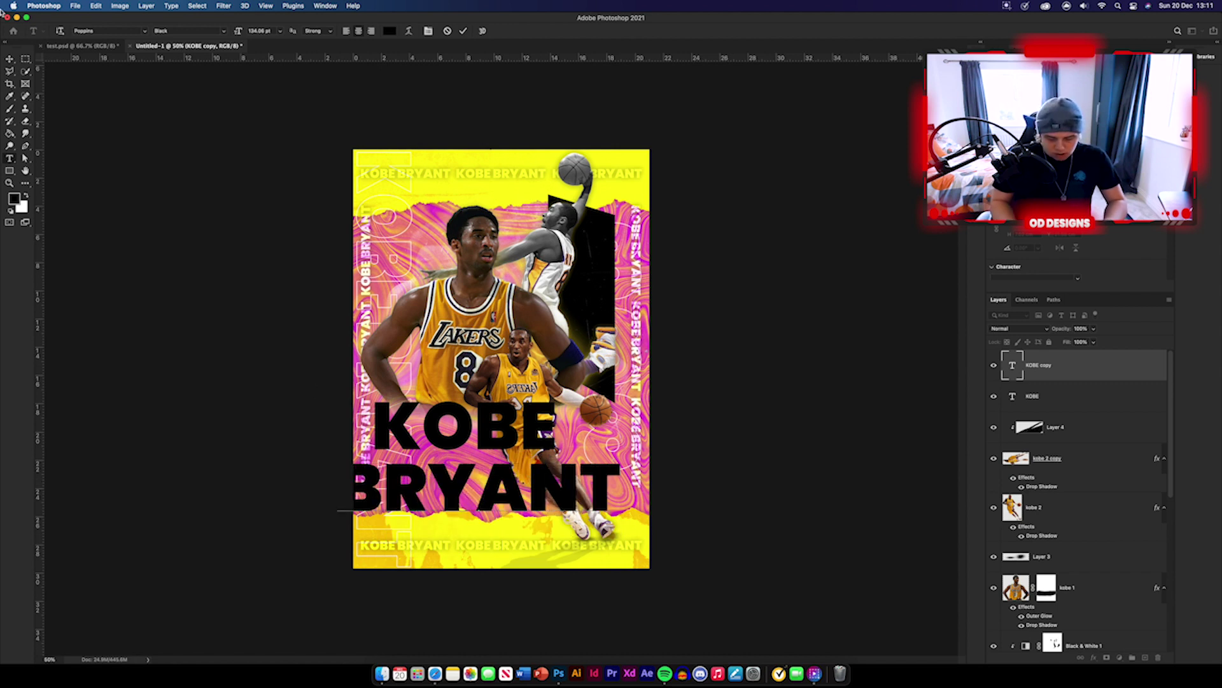
{"action": "left_click", "coordinate": [10, 64]}
{"action": "key", "text": "super+t"}
{"action": "left_click_drag", "start_coordinate": [341, 444], "coordinate": [441, 492]}
{"action": "left_click_drag", "start_coordinate": [556, 478], "coordinate": [537, 466]}
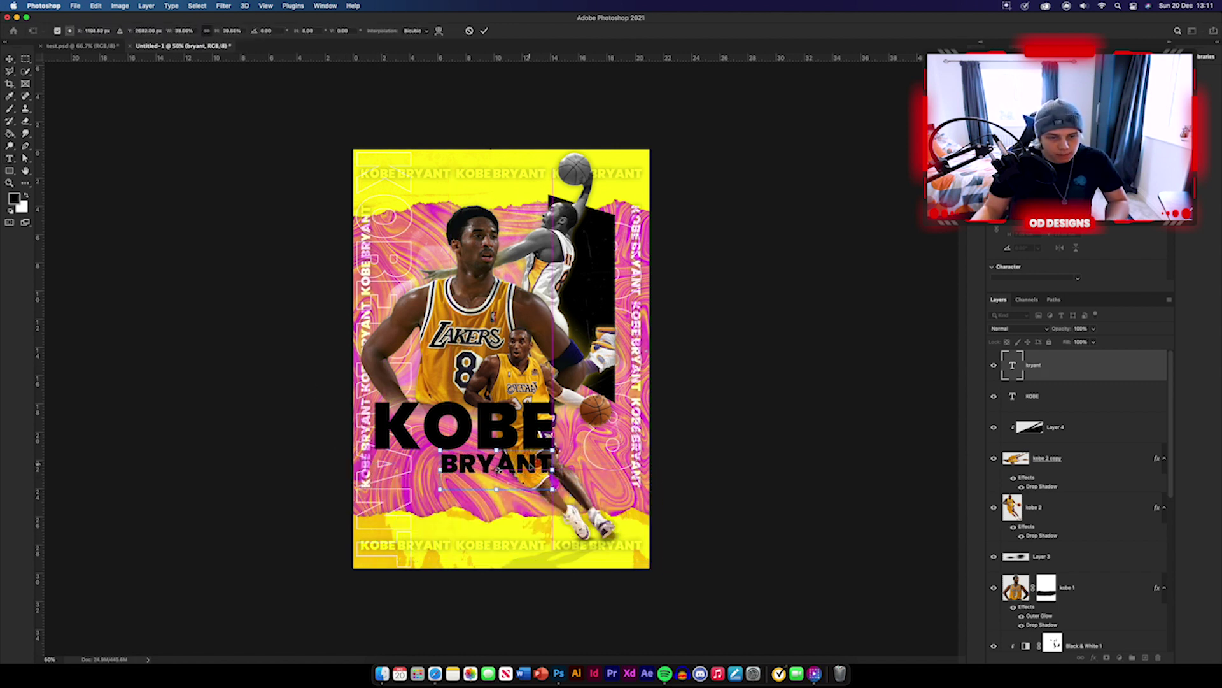
{"action": "key", "text": "Return"}
- Recolor both the KOBE and BRYANT text layers white
{"action": "left_click", "coordinate": [465, 437], "text": "shift"}
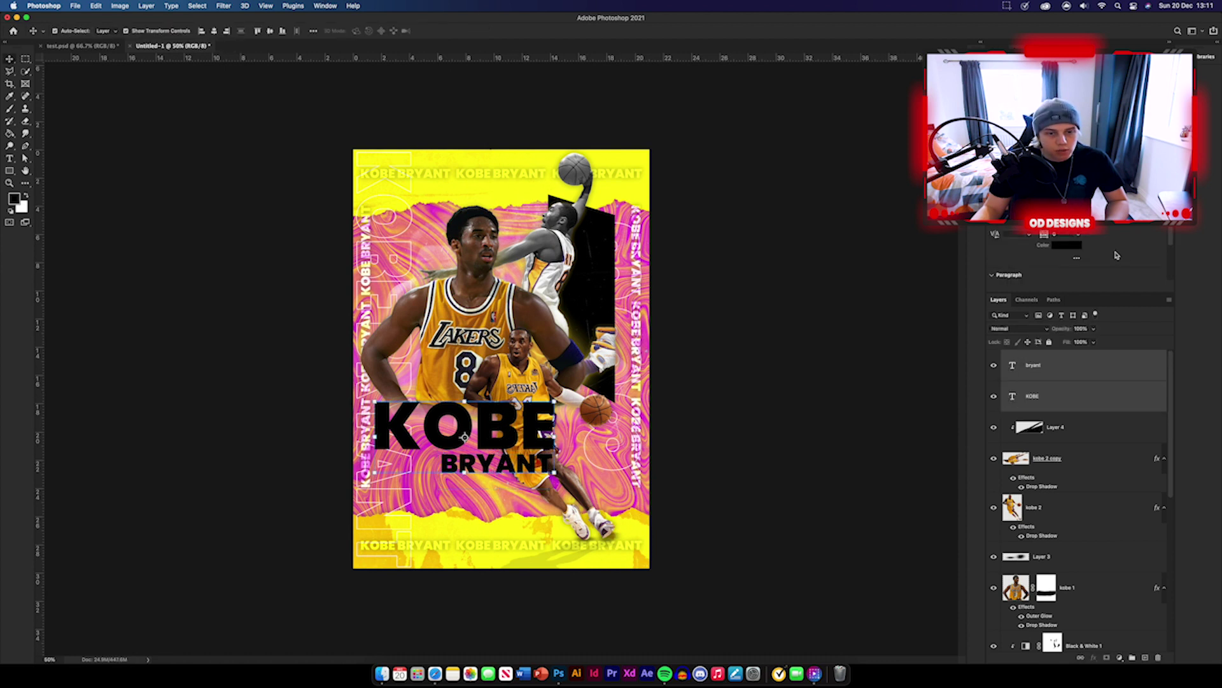
{"action": "left_click", "coordinate": [1020, 215]}
{"action": "left_click_drag", "start_coordinate": [471, 223], "coordinate": [450, 210]}
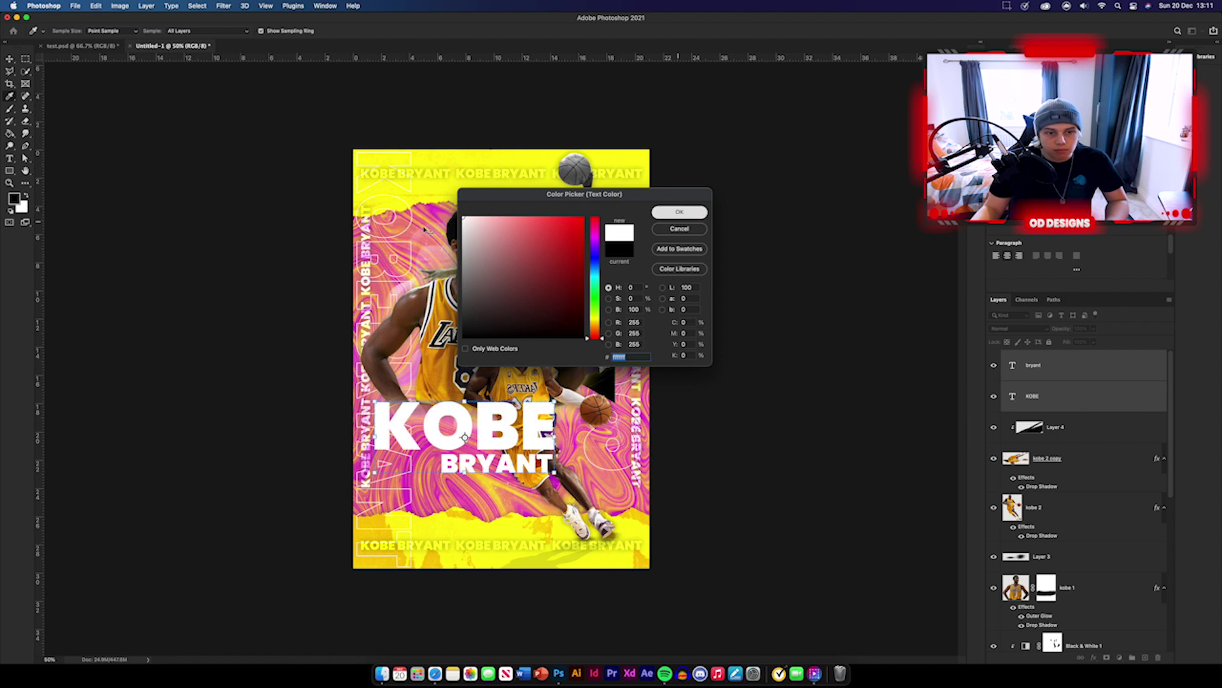
{"action": "left_click", "coordinate": [680, 212]}
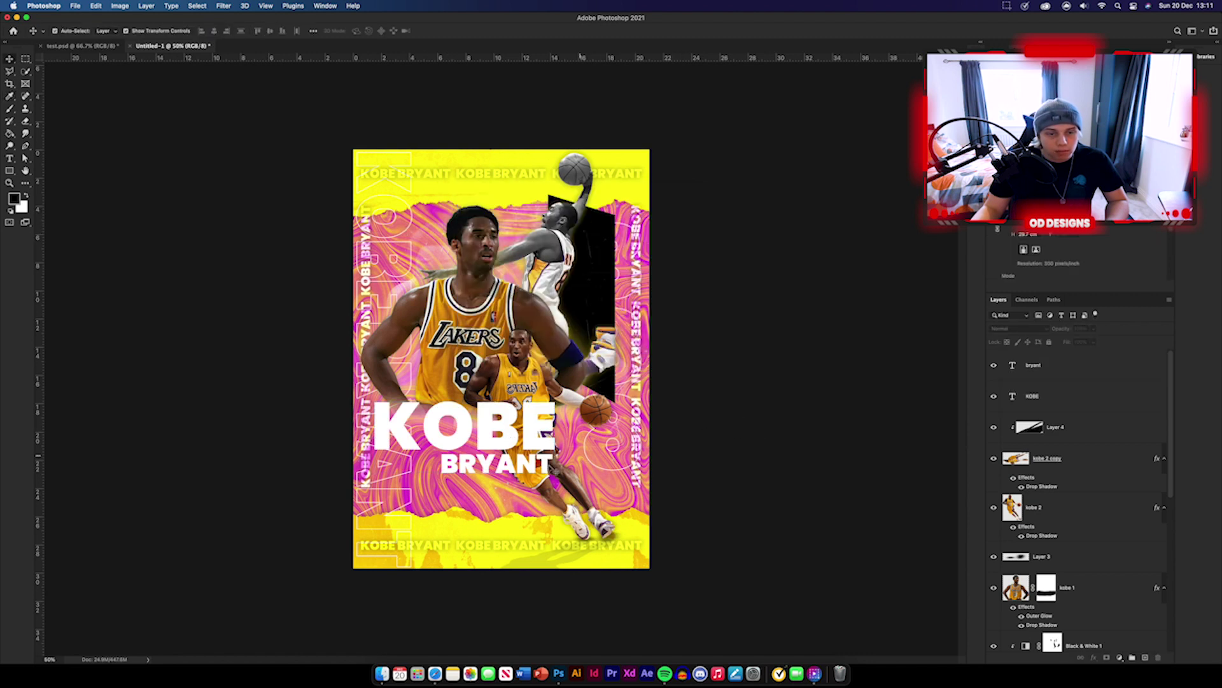
- Group the KOBE and BRYANT text layers as heading and add a drop shadow to the group
{"action": "left_click", "coordinate": [506, 434]}
{"action": "left_click", "coordinate": [529, 468], "text": "shift"}
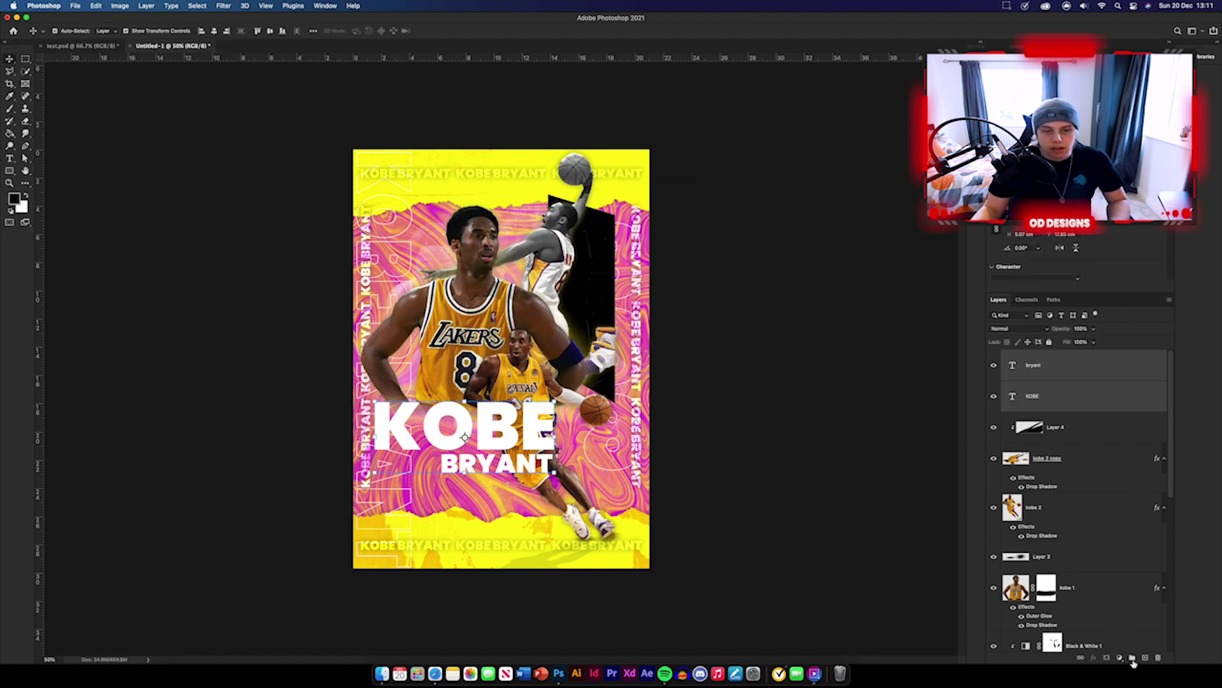
{"action": "left_click", "coordinate": [1132, 658]}
{"action": "double_click", "coordinate": [1029, 356]}
{"action": "type", "text": "geading"}
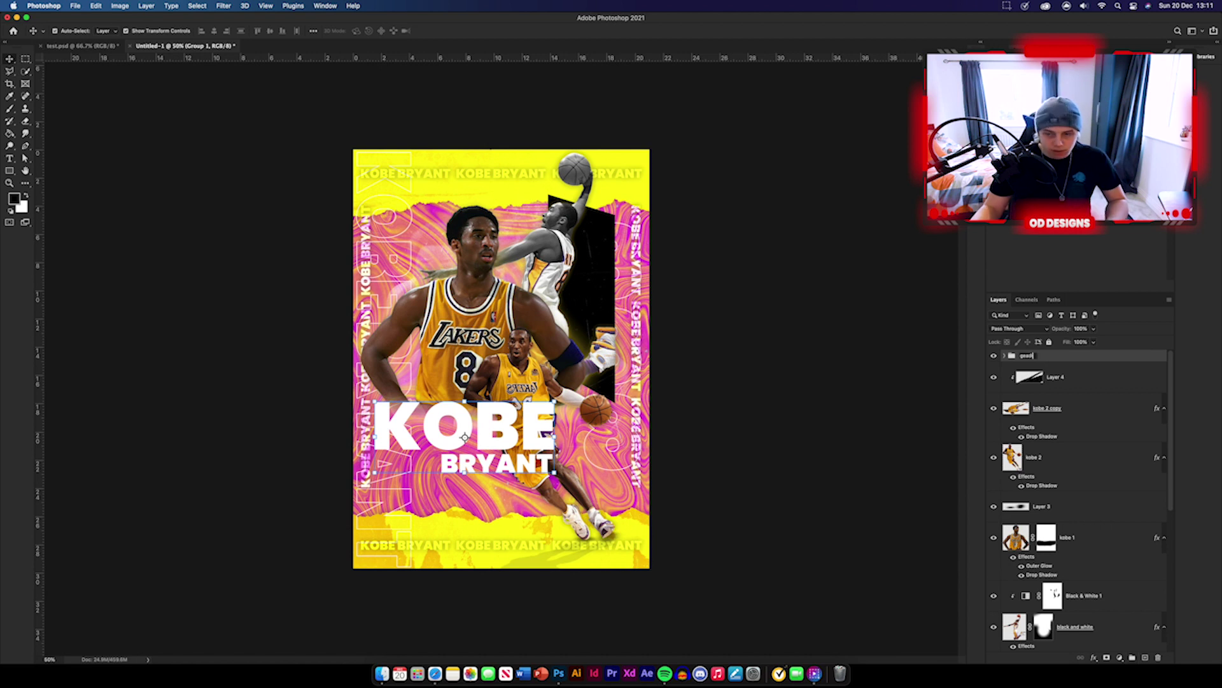
{"action": "key", "text": "Return"}
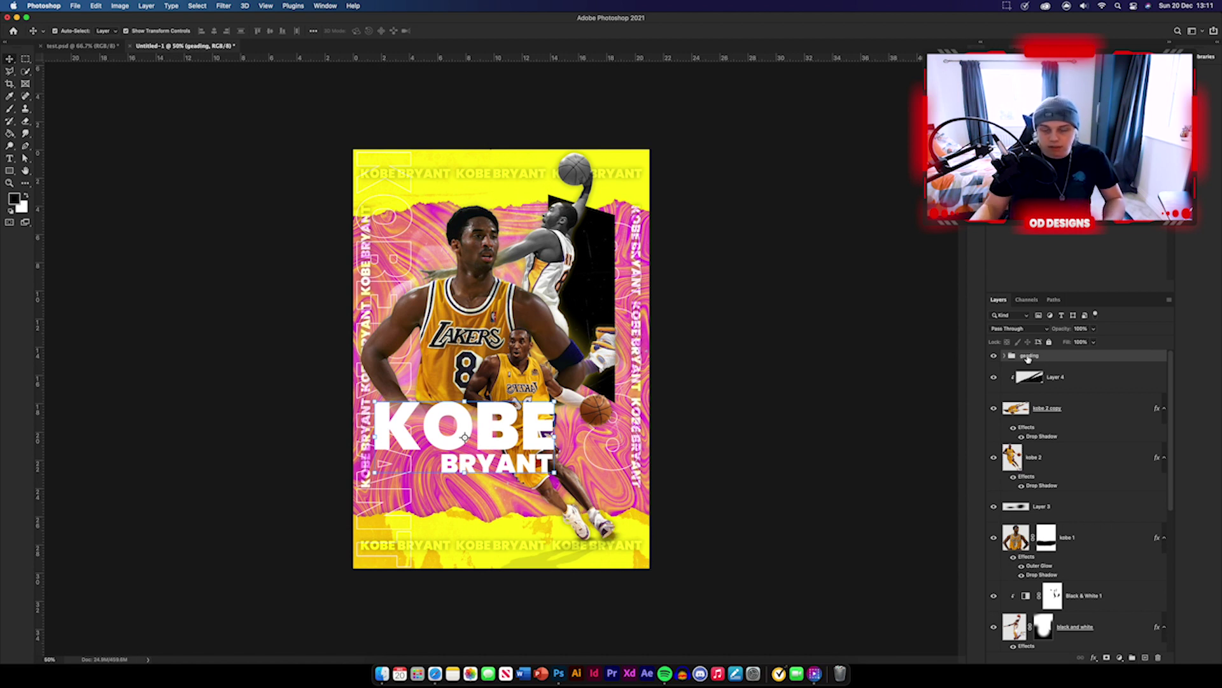
{"action": "double_click", "coordinate": [1028, 356]}
{"action": "type", "text": "h"}
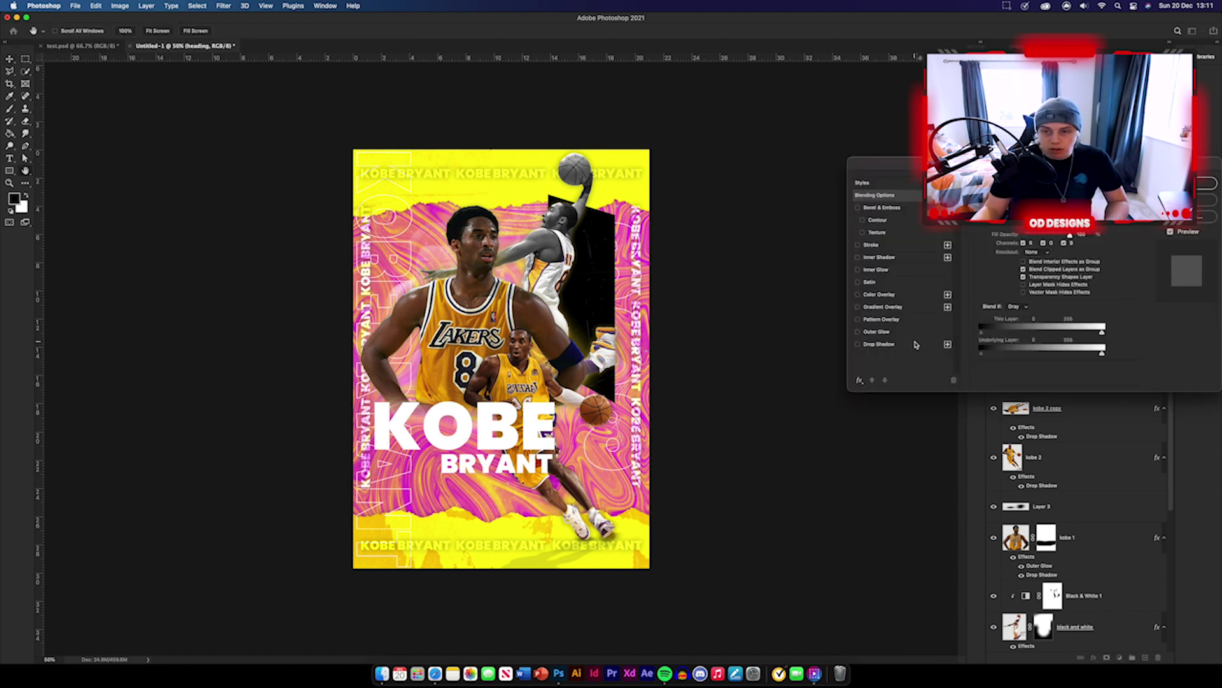
{"action": "left_click", "coordinate": [916, 344]}
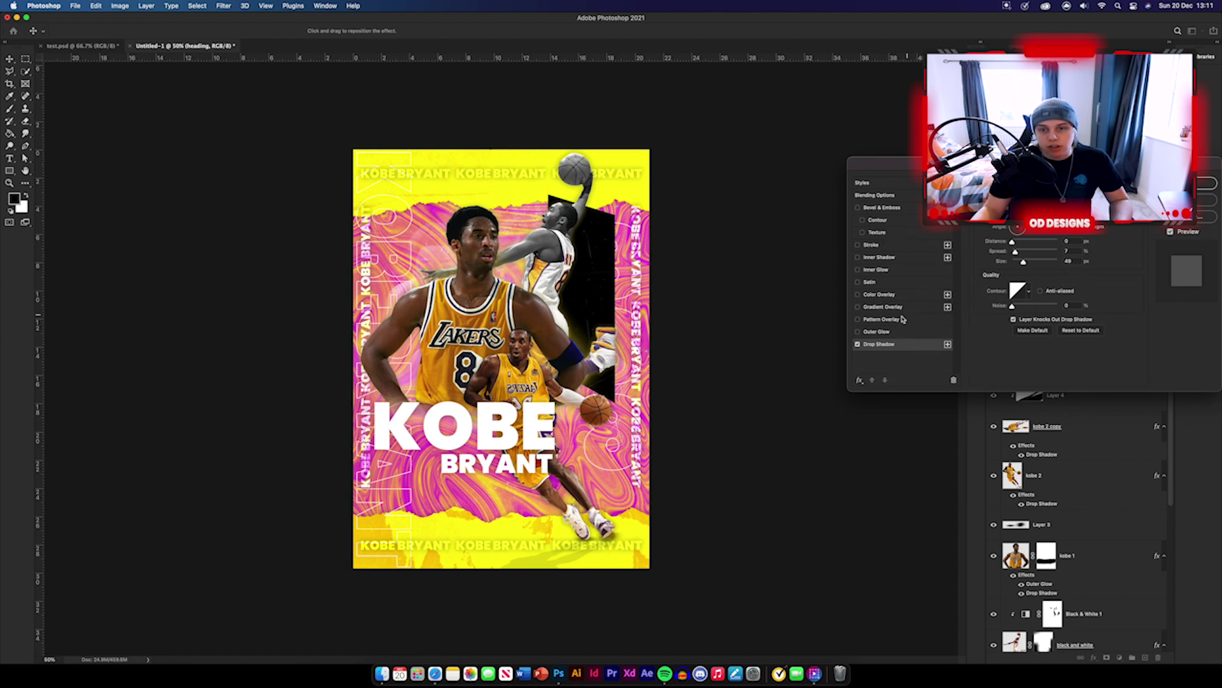
{"action": "left_click", "coordinate": [1204, 184]}
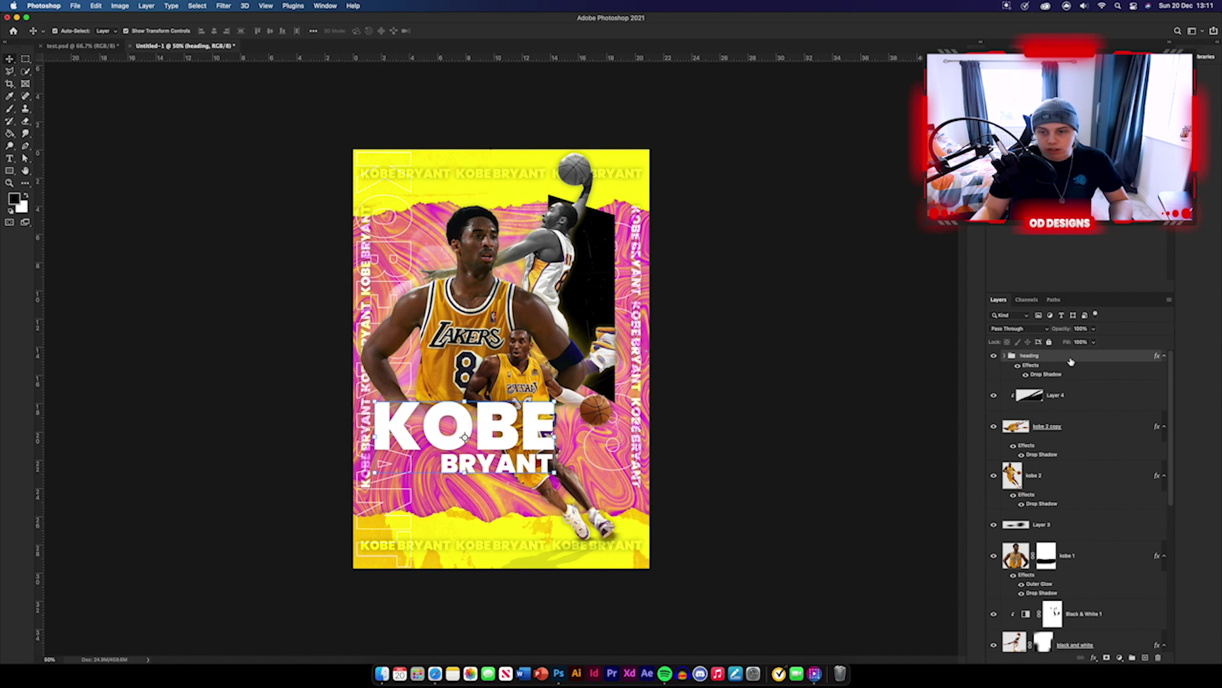
- Duplicate the heading group, move the copy below the original in the layer stack and nudge it slightly downward
{"action": "key", "text": "super+j"}
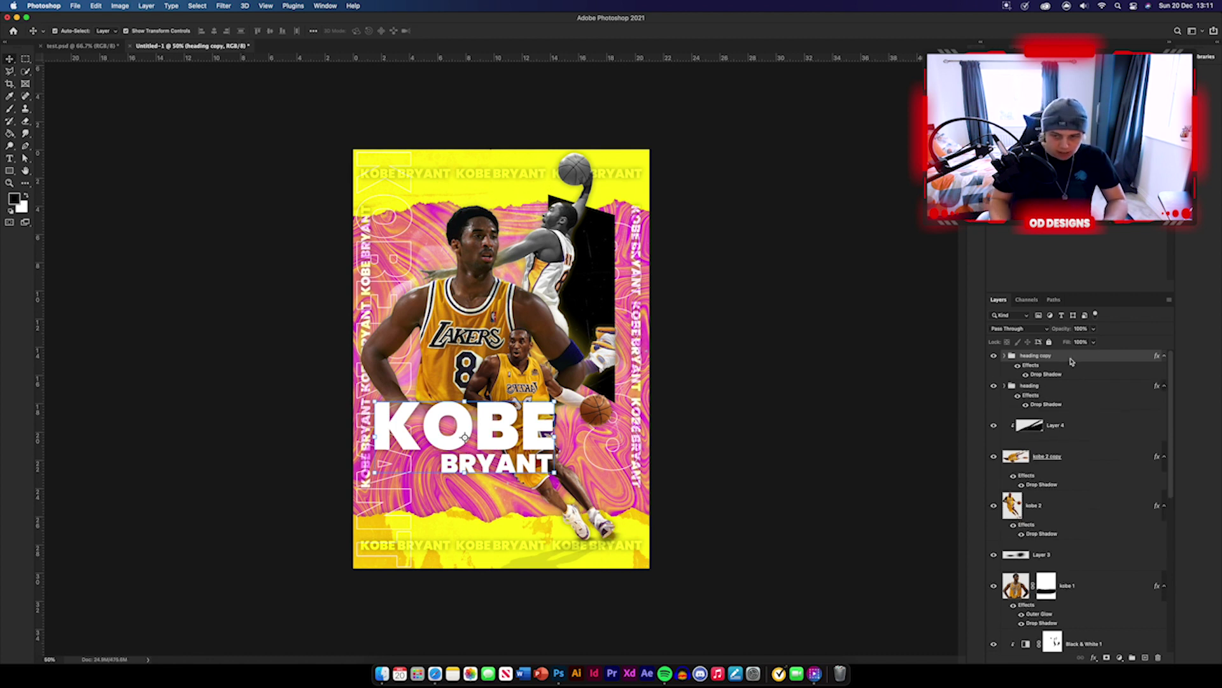
{"action": "left_click_drag", "start_coordinate": [1070, 361], "coordinate": [1055, 420]}
{"action": "key", "text": "Down"}
{"action": "key", "text": "Down"}
{"action": "key", "text": "Down"}
{"action": "key", "text": "Down"}
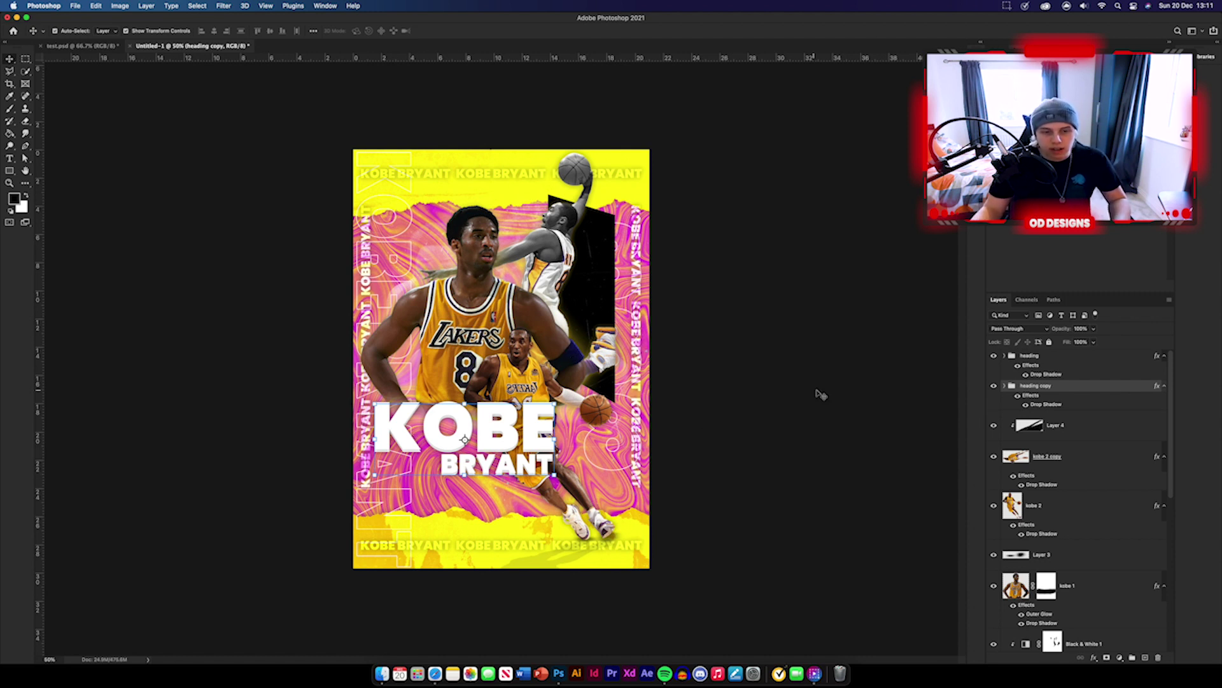
- Apply a black Color Overlay to the heading copy group
{"action": "double_click", "coordinate": [1093, 389]}
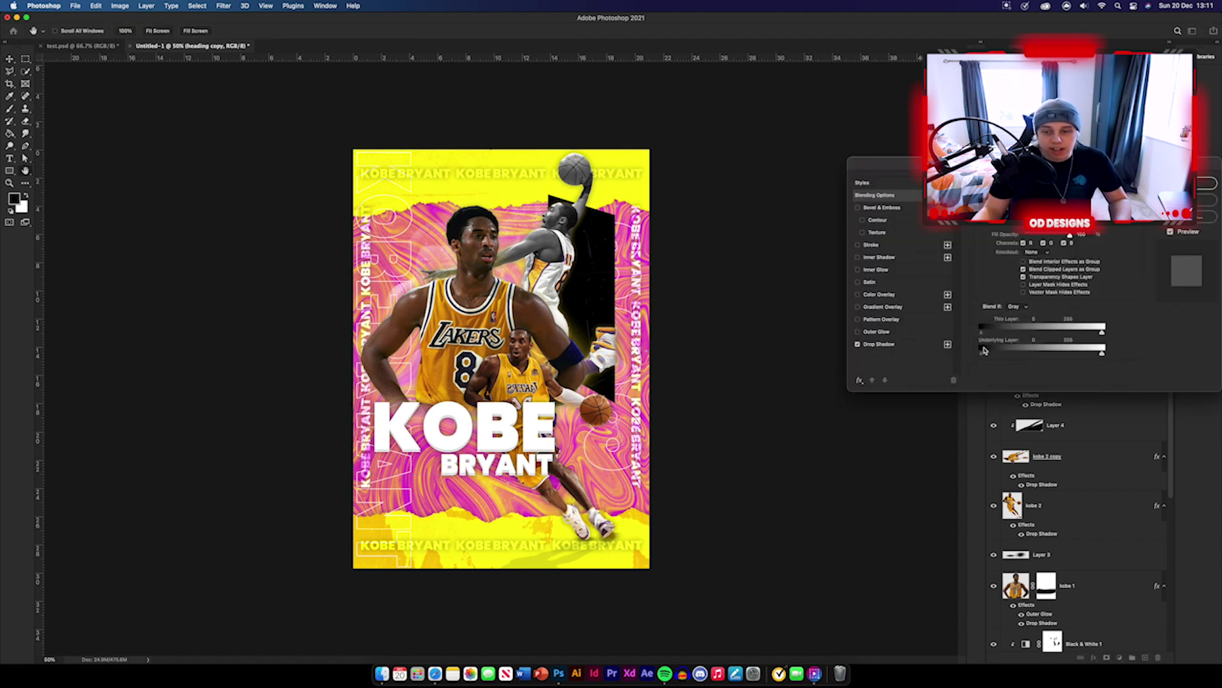
{"action": "left_click", "coordinate": [885, 294]}
{"action": "left_click", "coordinate": [1085, 202]}
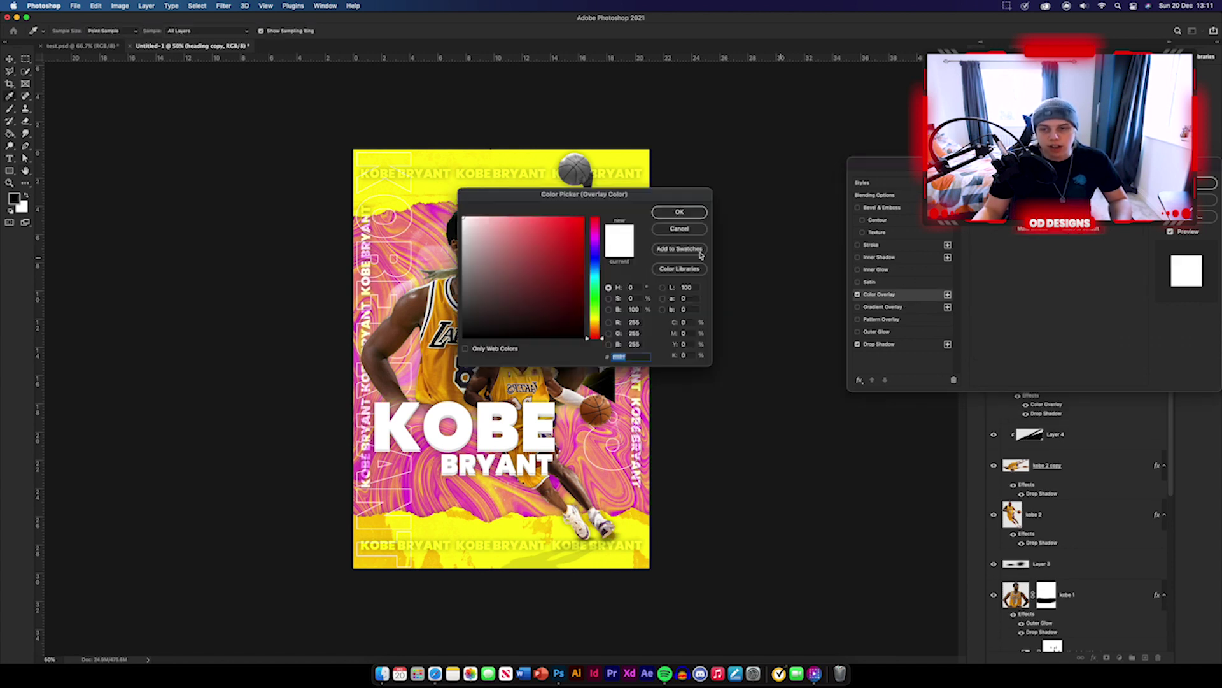
{"action": "left_click_drag", "start_coordinate": [469, 249], "coordinate": [463, 339]}
{"action": "left_click", "coordinate": [679, 213]}
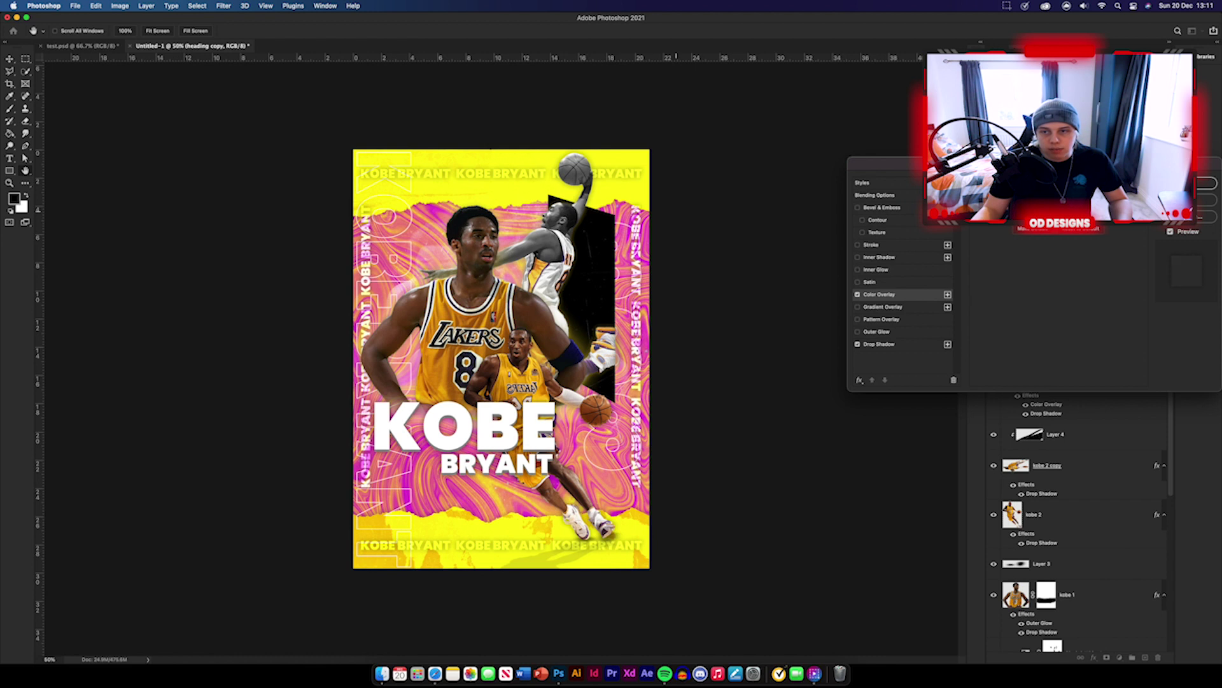
{"action": "left_click", "coordinate": [1204, 189]}
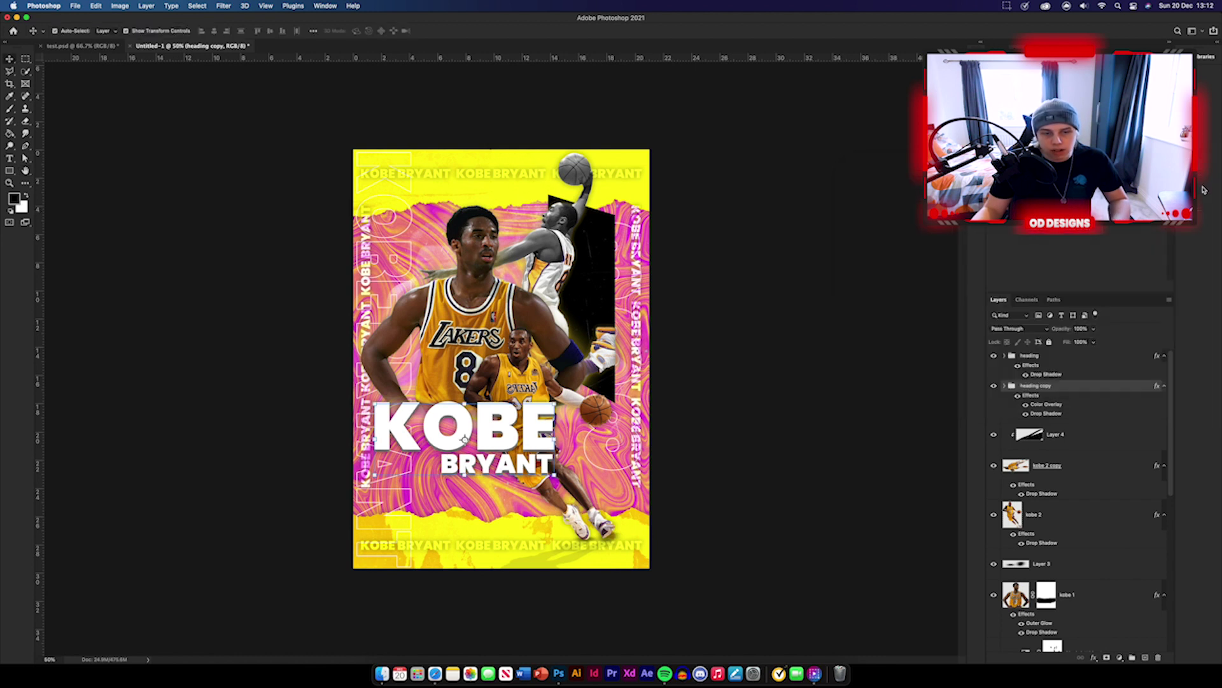
{"action": "left_click", "coordinate": [874, 456]}
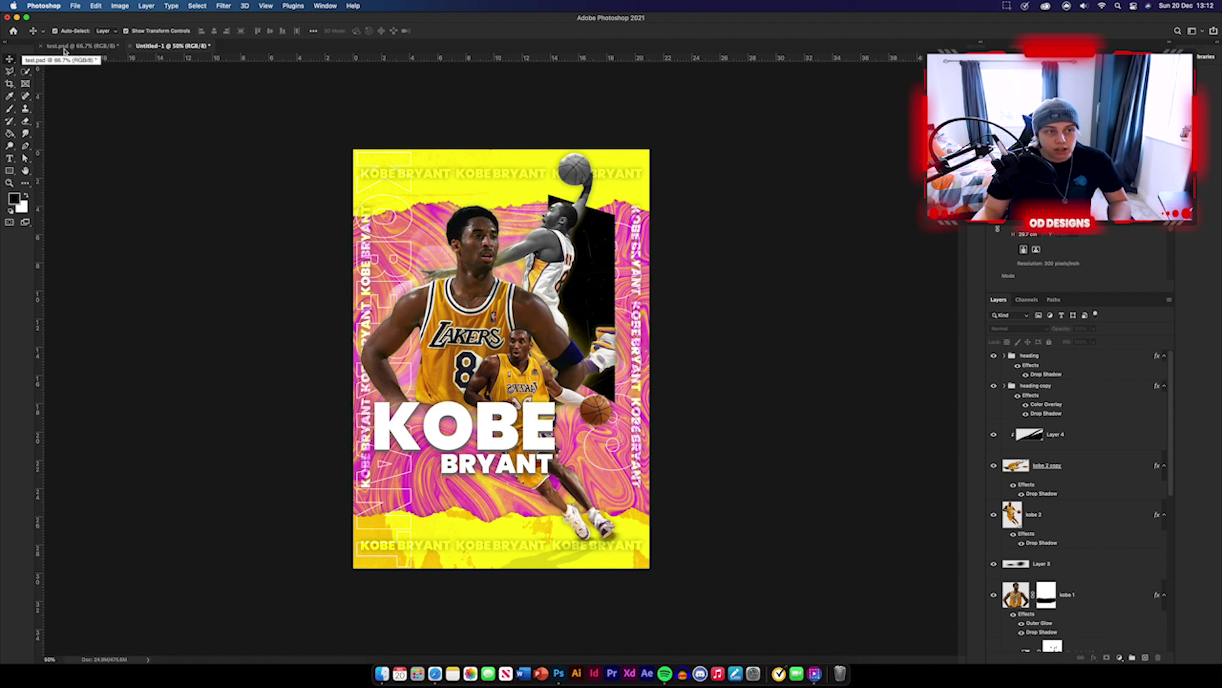
- Bring the stone texture layer from test.psd into the poster above the heading group and clip it to that group
{"action": "left_click", "coordinate": [66, 49]}
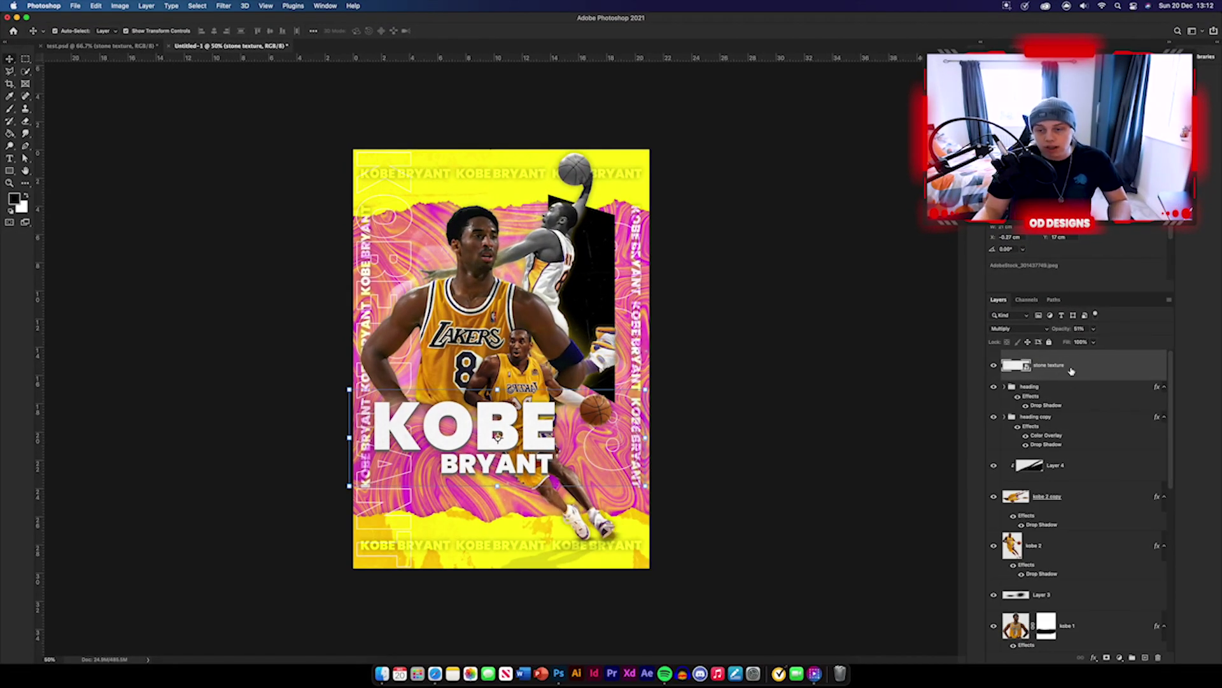
{"action": "left_click", "coordinate": [1070, 376], "text": "alt"}
{"action": "left_click", "coordinate": [792, 435]}
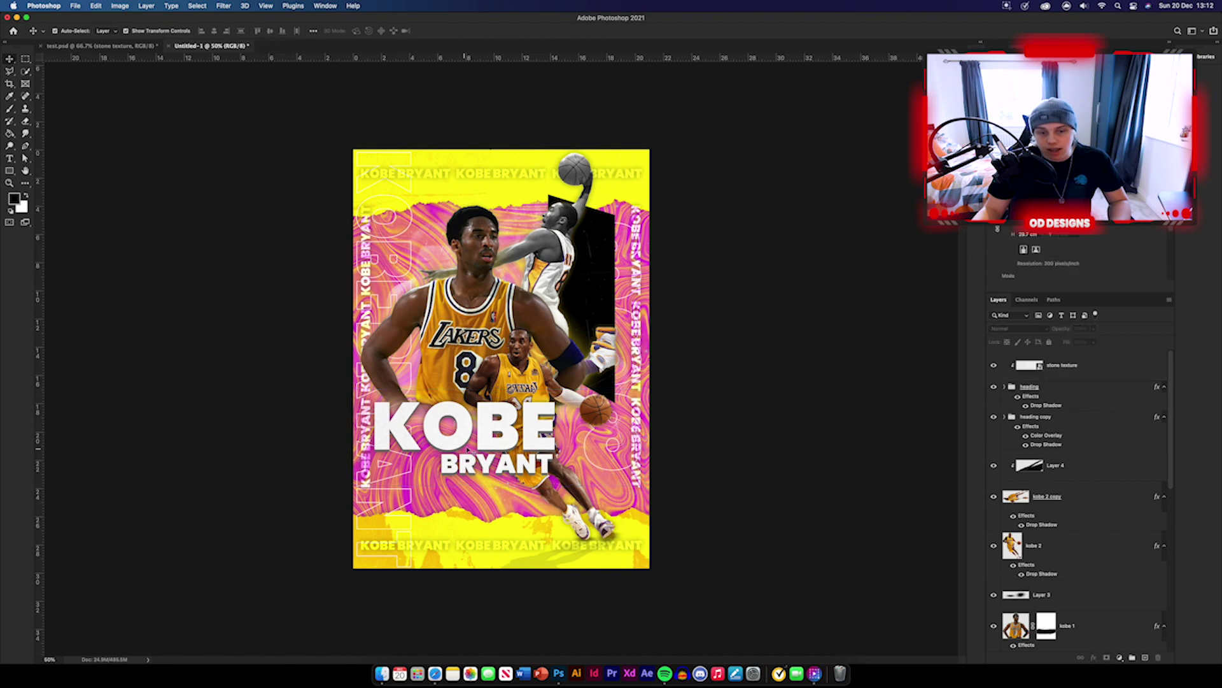
{"action": "scroll", "coordinate": [449, 438], "scroll_direction": "up", "scroll_amount": 4}
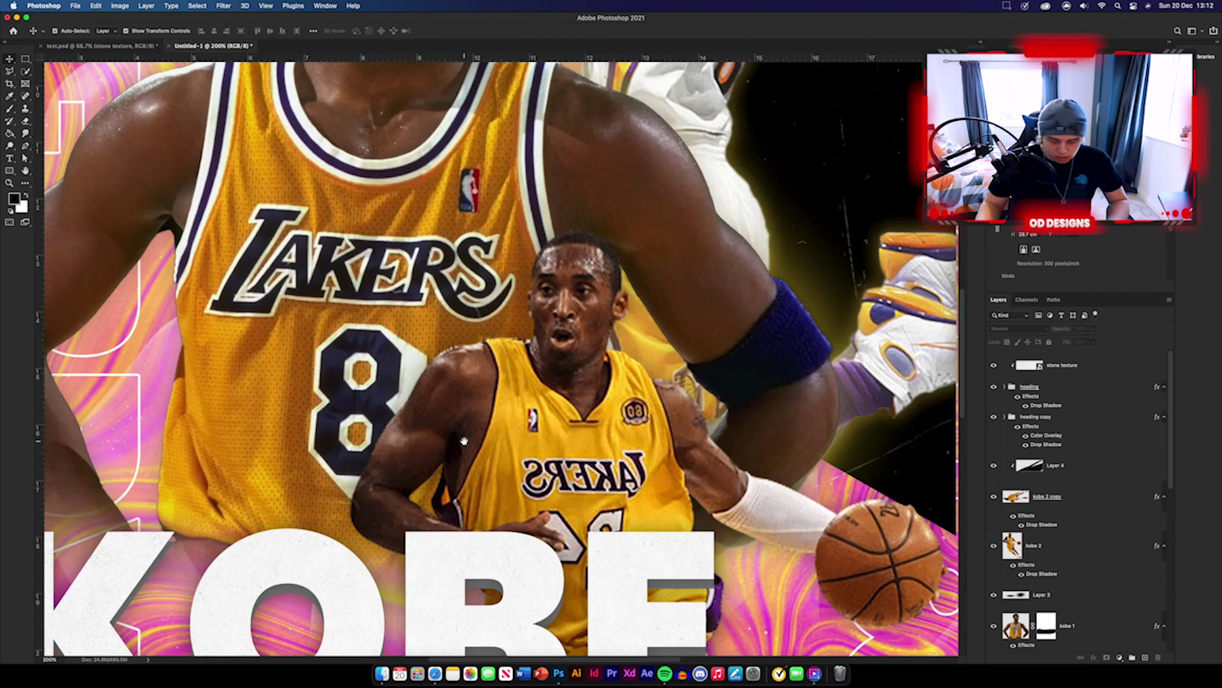
{"action": "scroll", "coordinate": [400, 435], "scroll_direction": "left", "scroll_amount": 5}
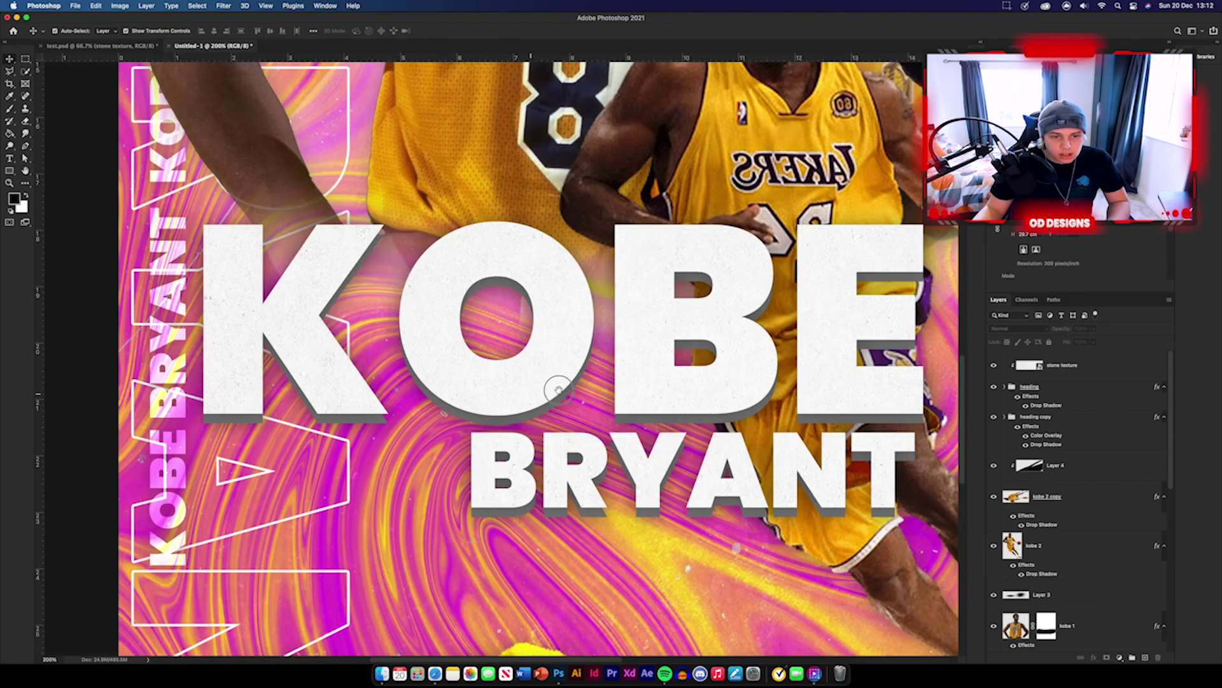
{"action": "scroll", "coordinate": [681, 339], "scroll_direction": "right", "scroll_amount": 5}
{"action": "scroll", "coordinate": [680, 339], "scroll_direction": "up", "scroll_amount": 4}
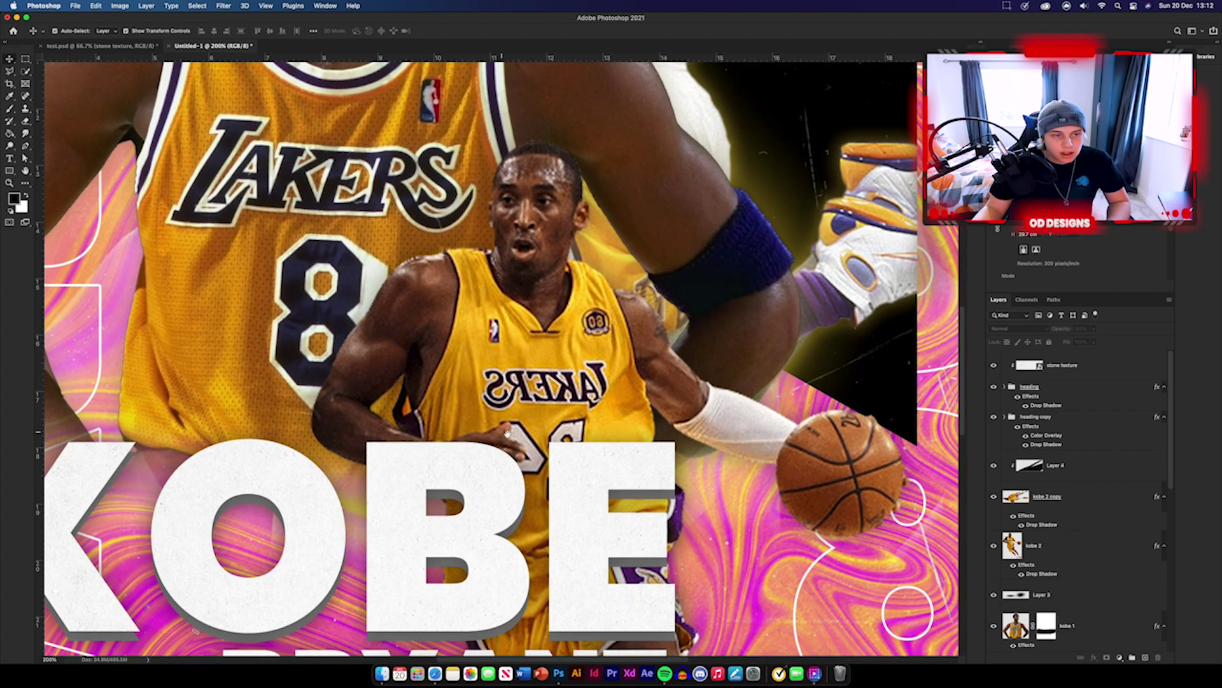
- Hide the stone texture layer and both heading groups, and add a new layer clipped to the kobe 2 layer
{"action": "key", "text": "super+0"}
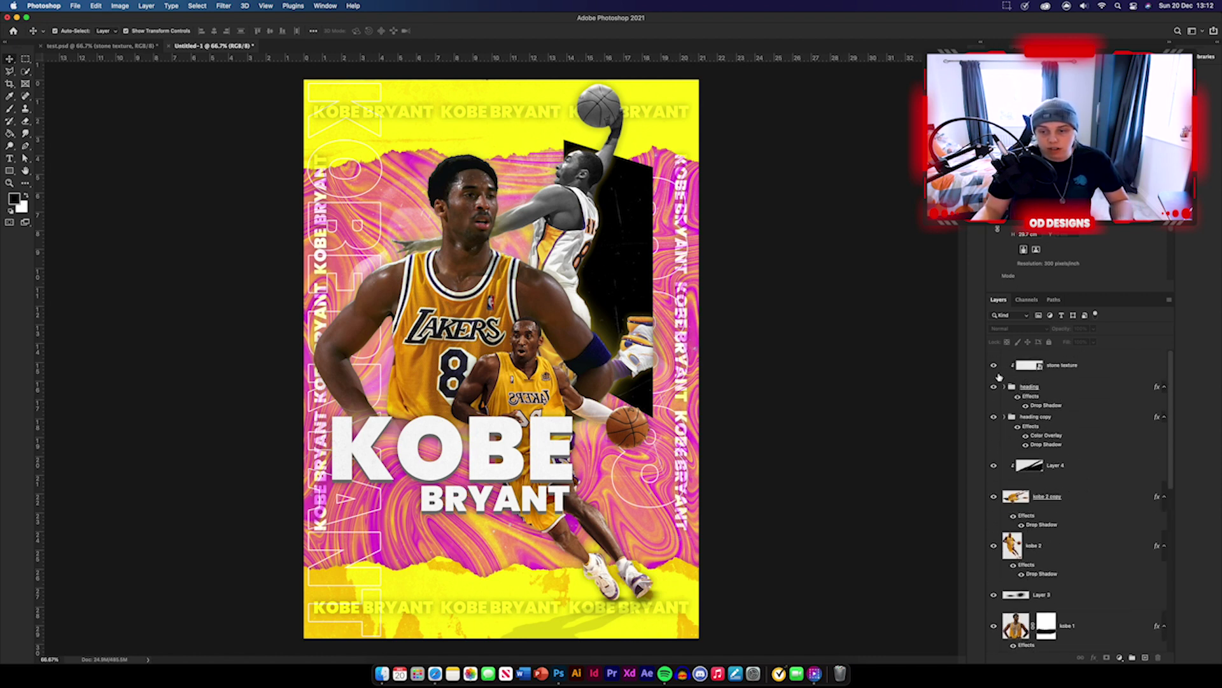
{"action": "left_click_drag", "start_coordinate": [995, 369], "coordinate": [994, 419]}
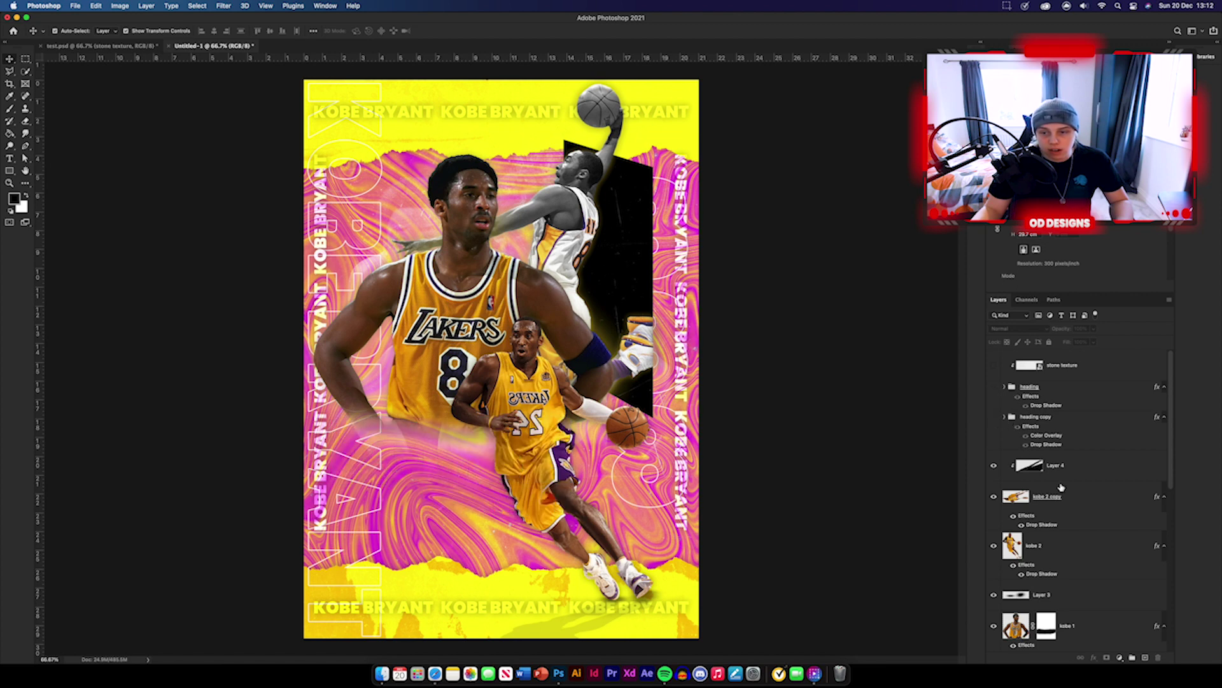
{"action": "scroll", "coordinate": [1092, 484], "scroll_direction": "down", "scroll_amount": 5}
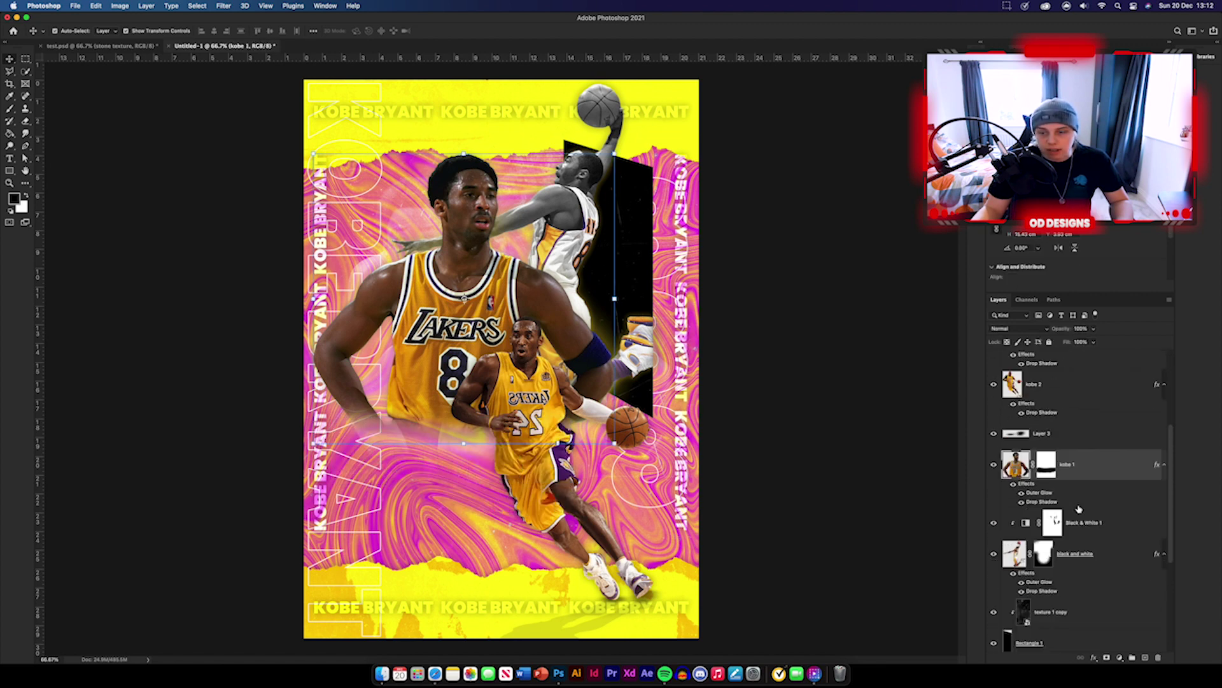
{"action": "left_click", "coordinate": [1073, 477]}
{"action": "scroll", "coordinate": [1083, 465], "scroll_direction": "up", "scroll_amount": 1}
{"action": "left_click", "coordinate": [1096, 439]}
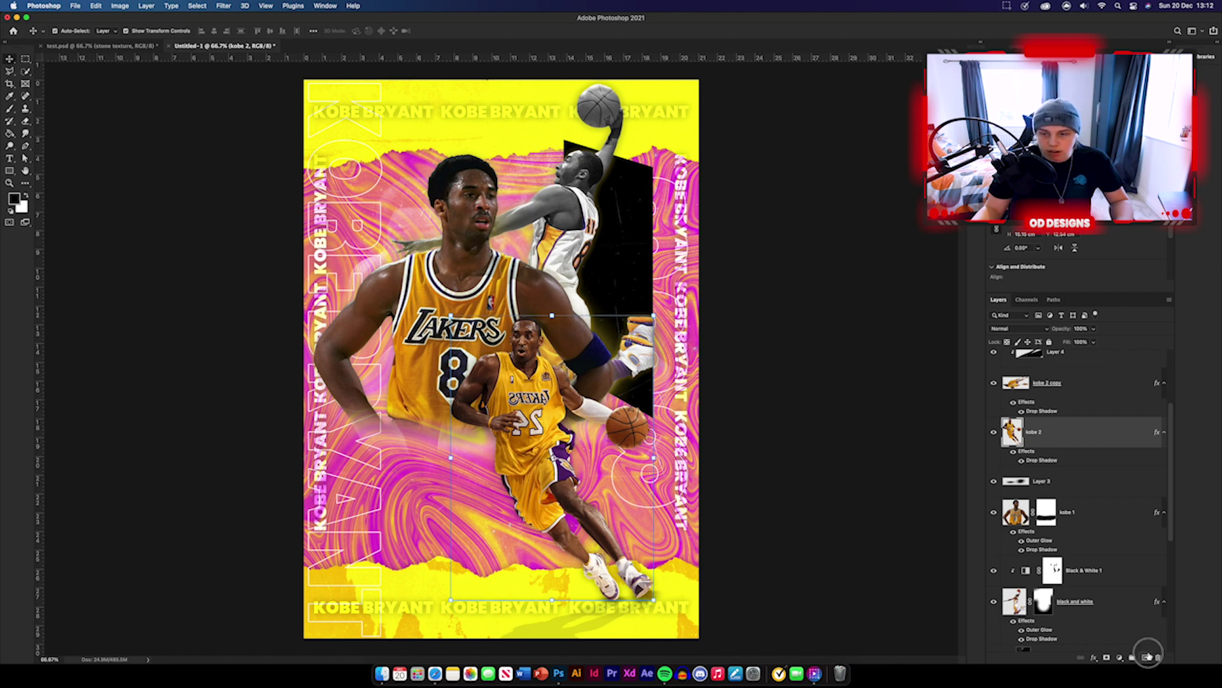
{"action": "left_click", "coordinate": [1144, 658]}
{"action": "left_click", "coordinate": [1063, 446], "text": "alt"}
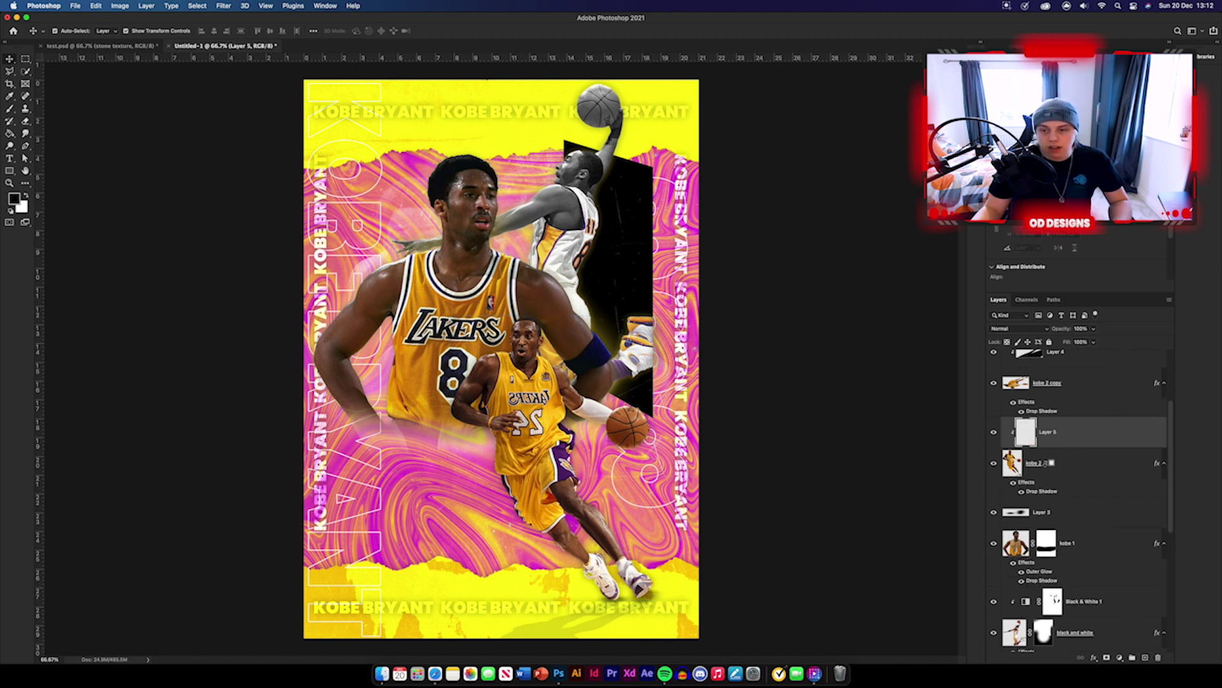
- Set up the Brush tool with a smaller Soft Round tip and 1% flow
{"action": "left_click", "coordinate": [10, 110]}
{"action": "left_click", "coordinate": [64, 31]}
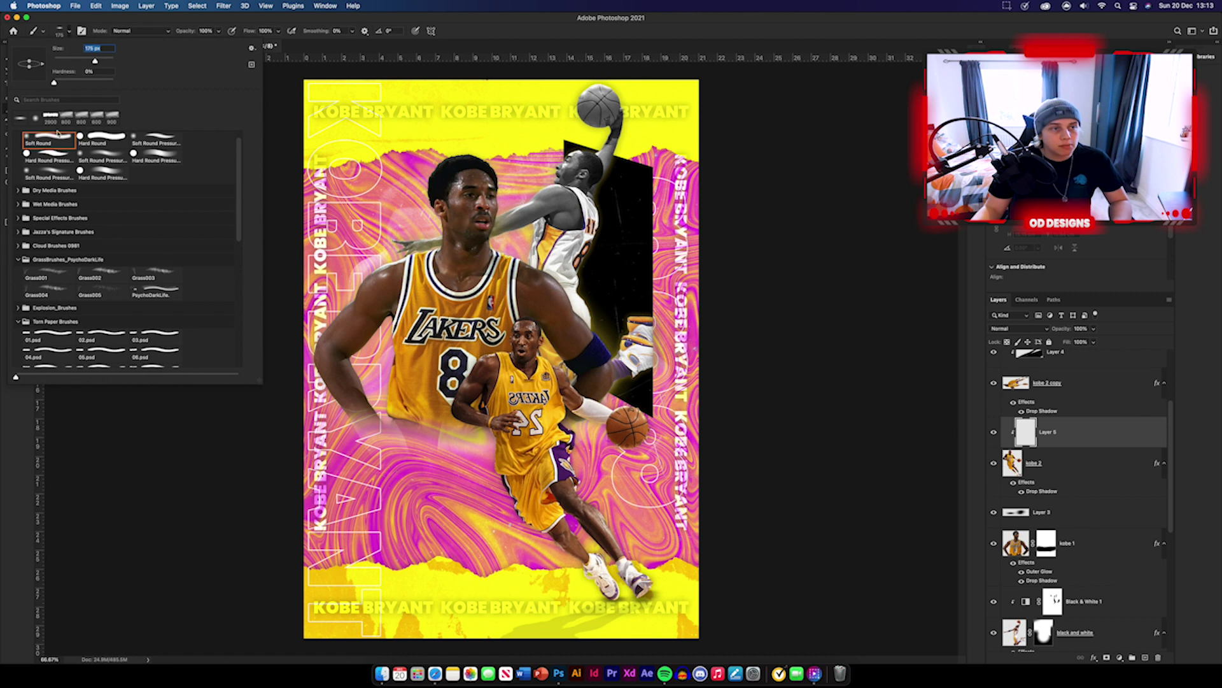
{"action": "left_click", "coordinate": [57, 135]}
{"action": "left_click_drag", "start_coordinate": [93, 61], "coordinate": [76, 61]}
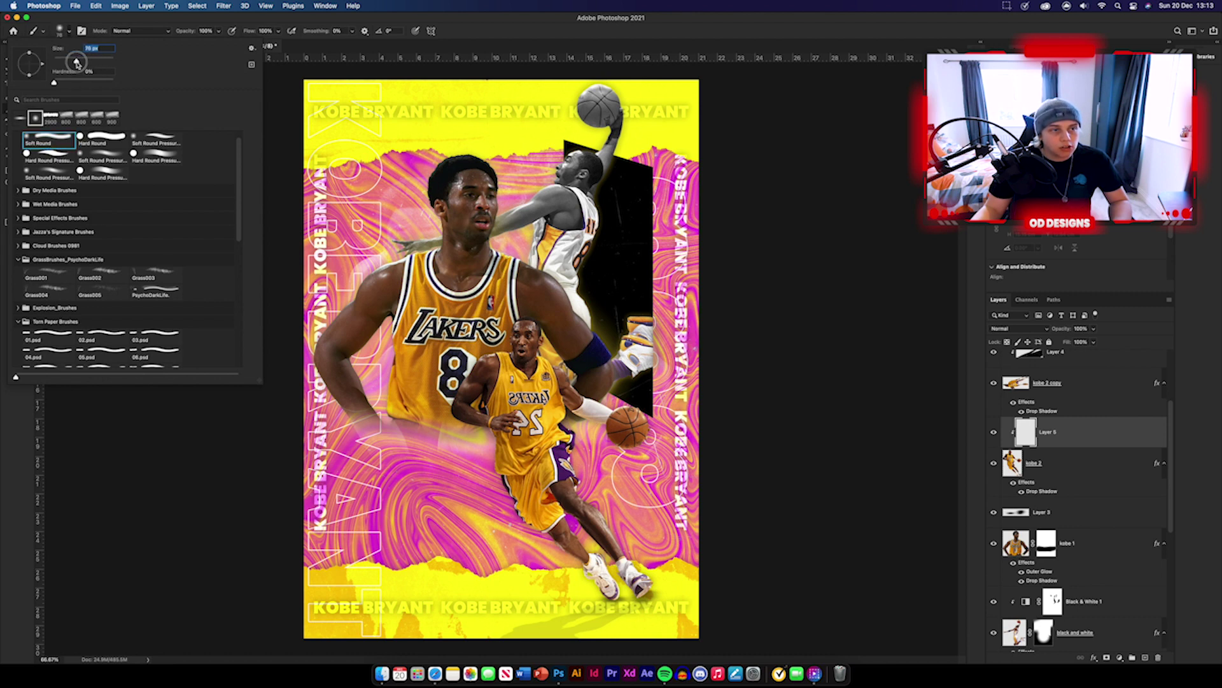
{"action": "left_click", "coordinate": [70, 31]}
{"action": "left_click_drag", "start_coordinate": [279, 30], "coordinate": [230, 32]}
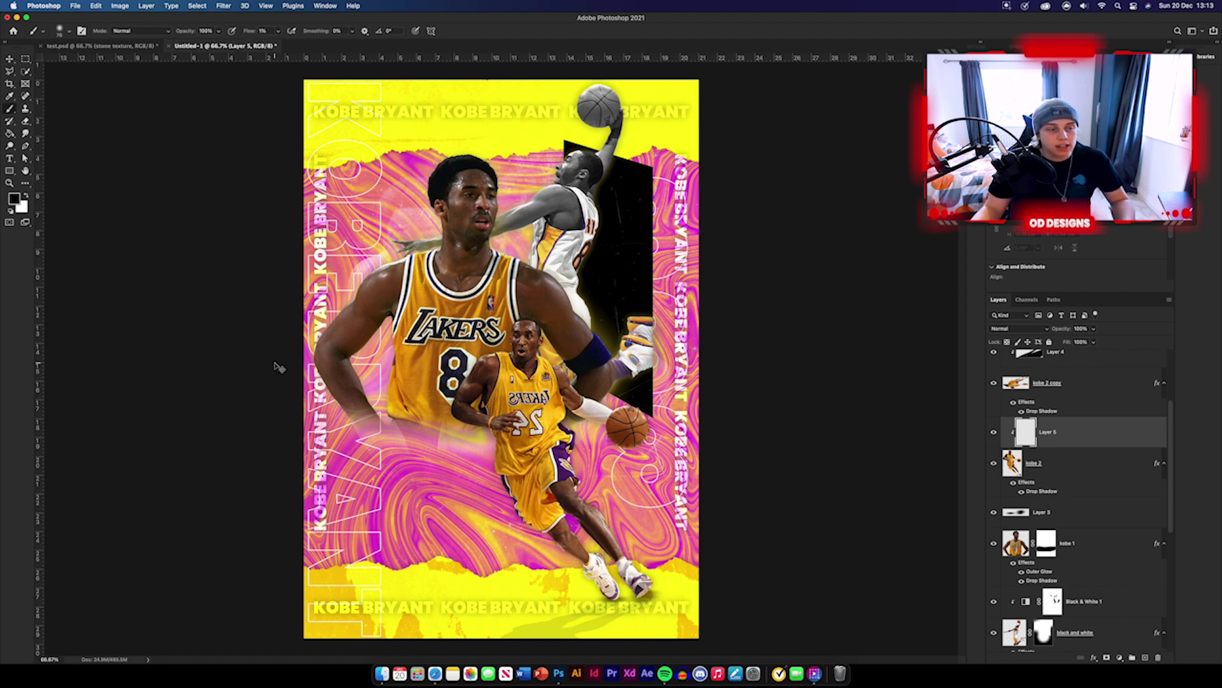
- Paint soft black shading over the jersey folds and the ball-side arm of the dribbling player
{"action": "key", "text": "super+plus"}
{"action": "key", "text": "super+plus"}
{"action": "key", "text": "super+plus"}
{"action": "left_click_drag", "start_coordinate": [501, 511], "coordinate": [459, 256]}
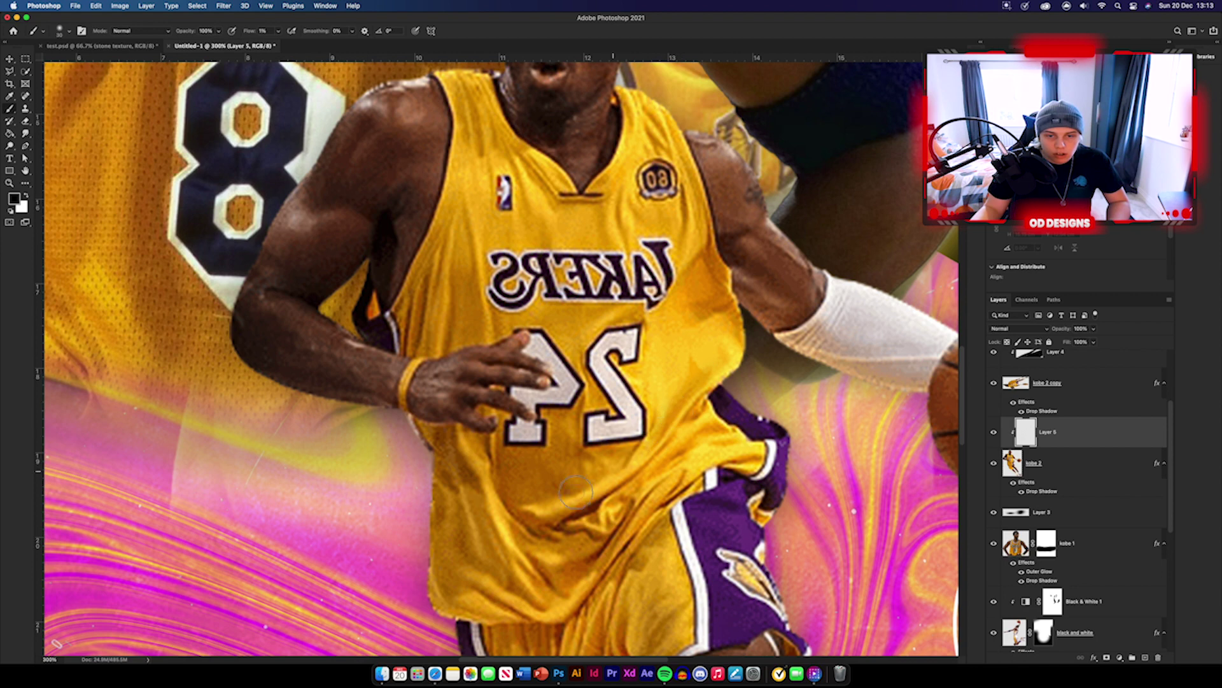
{"action": "left_click_drag", "start_coordinate": [572, 483], "coordinate": [638, 493]}
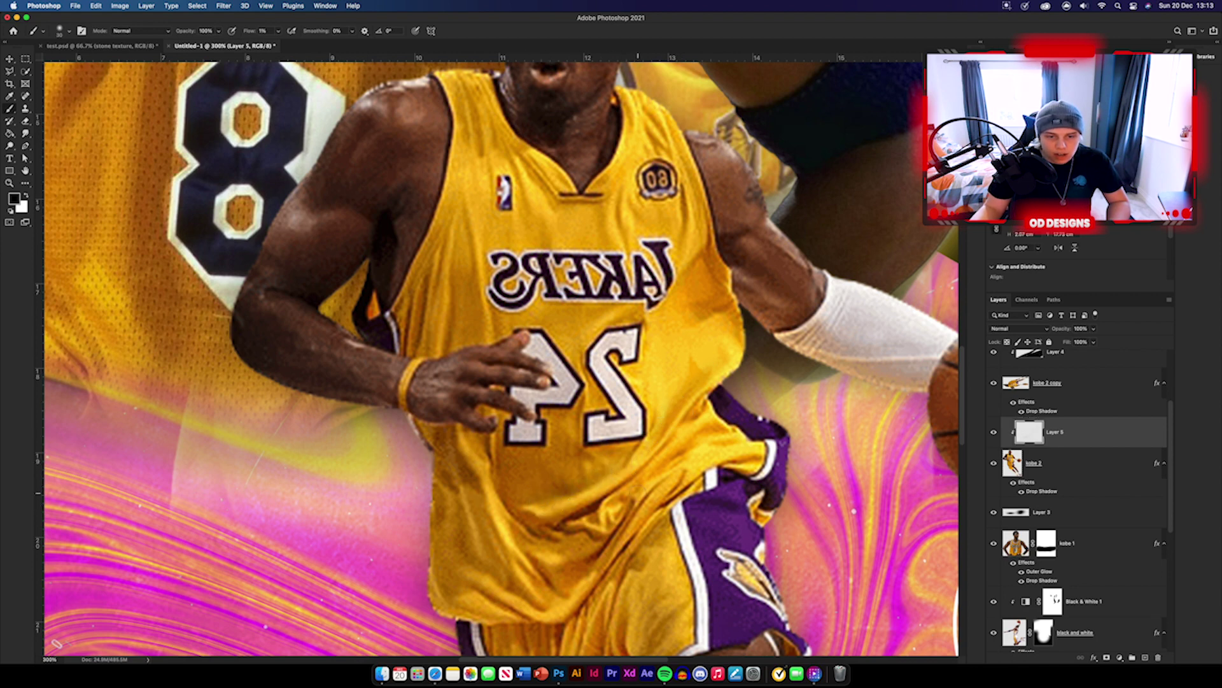
{"action": "left_click_drag", "start_coordinate": [724, 304], "coordinate": [700, 244]}
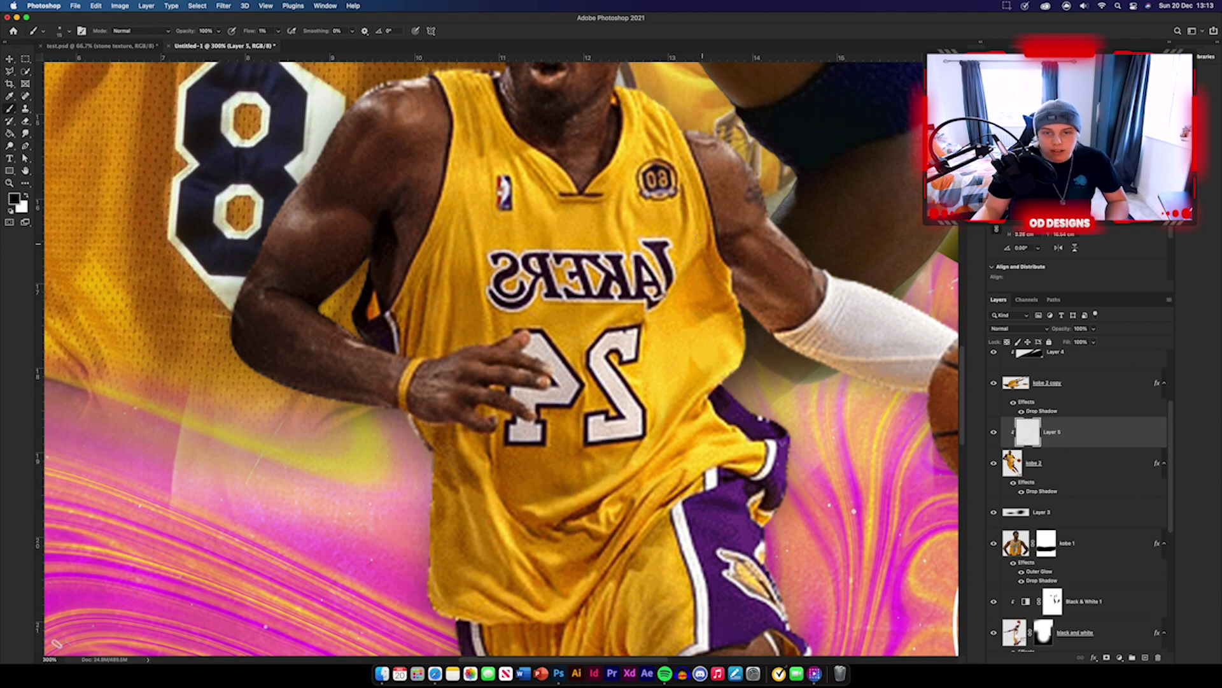
{"action": "left_click_drag", "start_coordinate": [683, 191], "coordinate": [678, 258]}
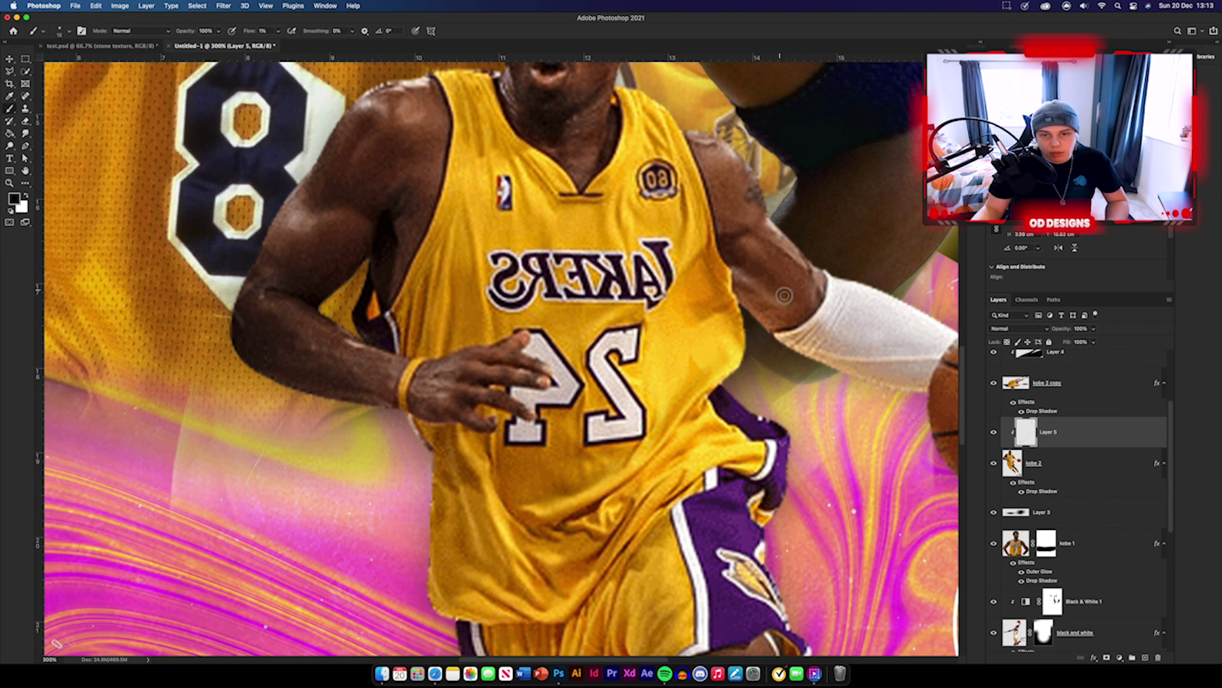
{"action": "left_click_drag", "start_coordinate": [774, 297], "coordinate": [781, 310]}
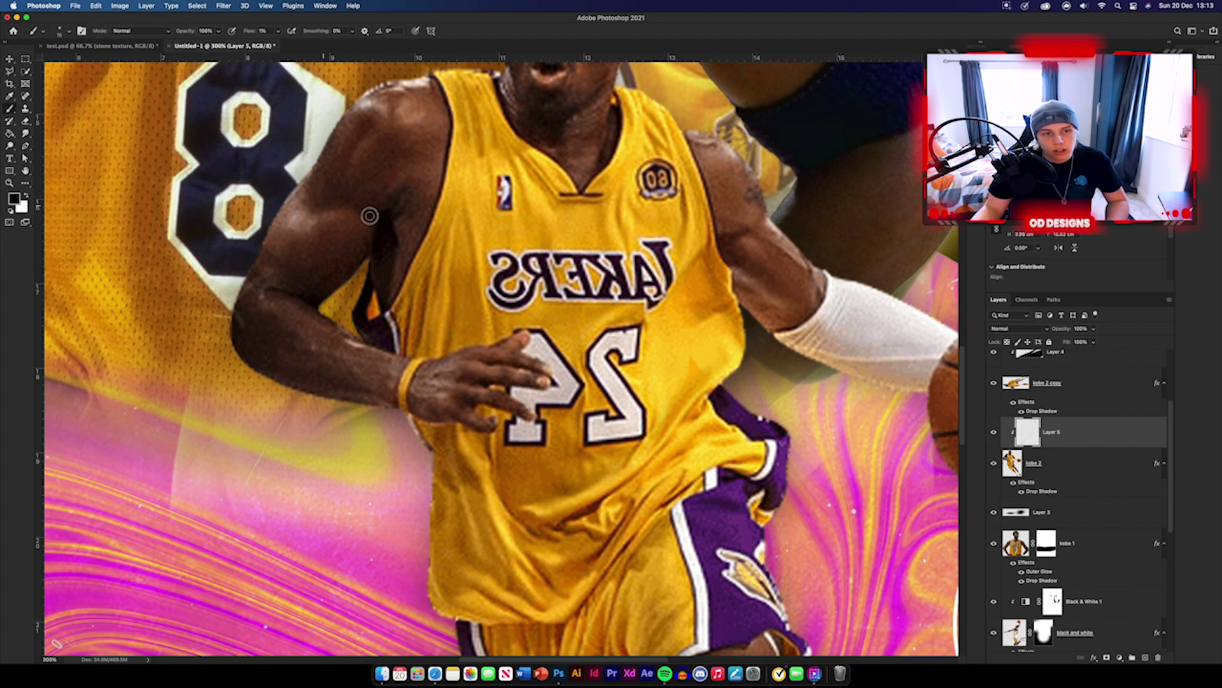
- Darken the shadow areas of the dribbling player's bent arm and around his hand, enlarging the brush as needed
{"action": "mouse_move", "coordinate": [317, 206]}
{"action": "left_mouse_down"}
{"action": "mouse_move", "coordinate": [385, 216]}
{"action": "mouse_move", "coordinate": [305, 215]}
{"action": "mouse_move", "coordinate": [352, 142]}
{"action": "left_mouse_up"}
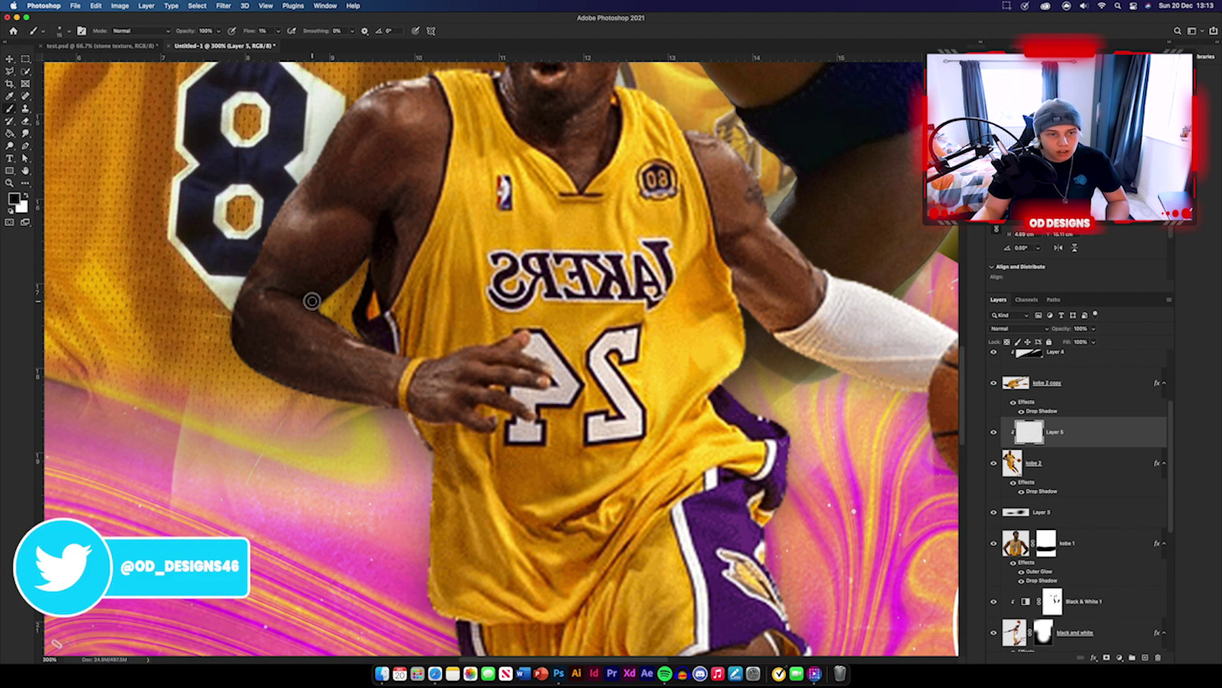
{"action": "mouse_move", "coordinate": [312, 300]}
{"action": "left_mouse_down"}
{"action": "mouse_move", "coordinate": [258, 302]}
{"action": "mouse_move", "coordinate": [291, 312]}
{"action": "left_mouse_up"}
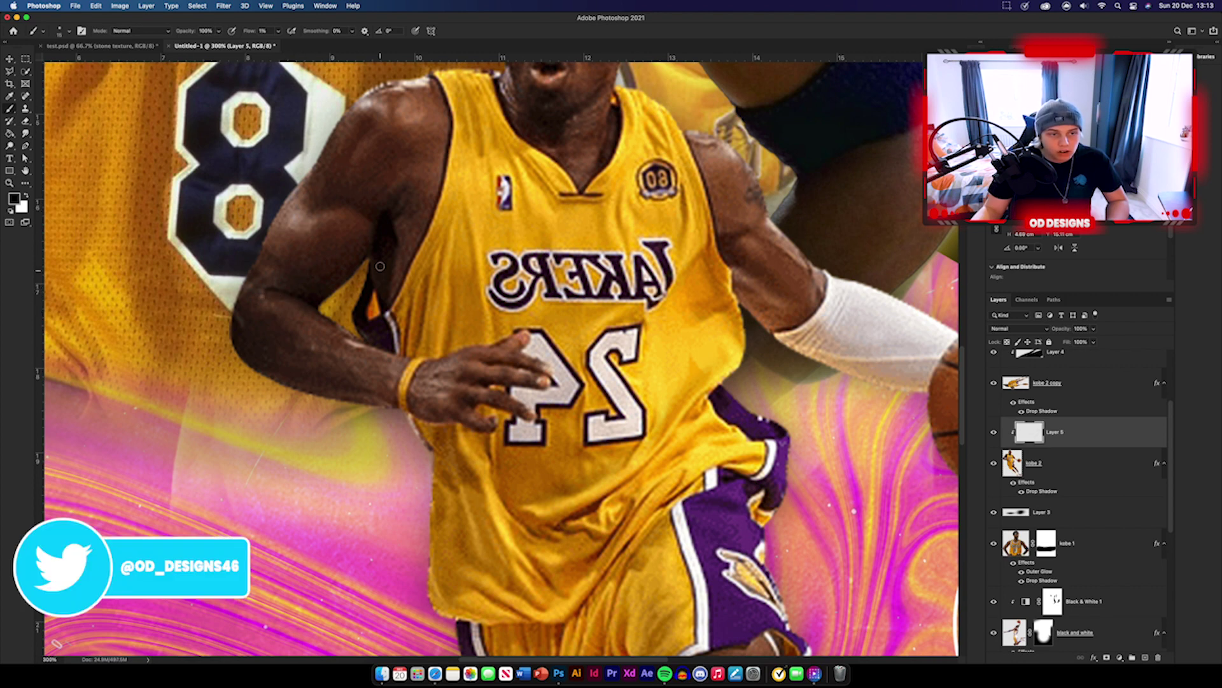
{"action": "key", "text": "bracketright"}
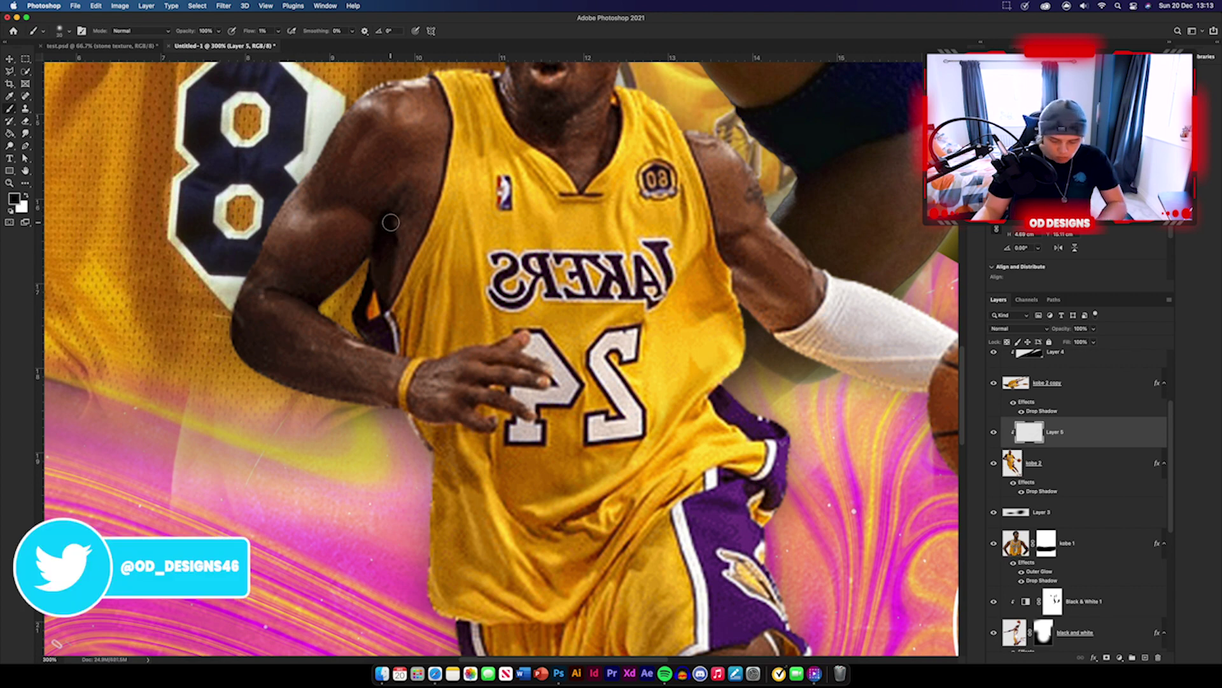
{"action": "mouse_move", "coordinate": [391, 223]}
{"action": "left_mouse_down"}
{"action": "mouse_move", "coordinate": [393, 278]}
{"action": "mouse_move", "coordinate": [407, 265]}
{"action": "mouse_move", "coordinate": [382, 285]}
{"action": "mouse_move", "coordinate": [410, 213]}
{"action": "mouse_move", "coordinate": [401, 244]}
{"action": "mouse_move", "coordinate": [387, 220]}
{"action": "mouse_move", "coordinate": [344, 200]}
{"action": "mouse_move", "coordinate": [314, 214]}
{"action": "mouse_move", "coordinate": [371, 221]}
{"action": "mouse_move", "coordinate": [354, 207]}
{"action": "mouse_move", "coordinate": [307, 221]}
{"action": "mouse_move", "coordinate": [357, 216]}
{"action": "mouse_move", "coordinate": [322, 201]}
{"action": "left_mouse_up"}
{"action": "mouse_move", "coordinate": [352, 374]}
{"action": "left_mouse_down"}
{"action": "mouse_move", "coordinate": [303, 358]}
{"action": "mouse_move", "coordinate": [302, 387]}
{"action": "mouse_move", "coordinate": [382, 396]}
{"action": "mouse_move", "coordinate": [363, 393]}
{"action": "mouse_move", "coordinate": [517, 436]}
{"action": "left_mouse_up"}
{"action": "key", "text": "bracketright"}
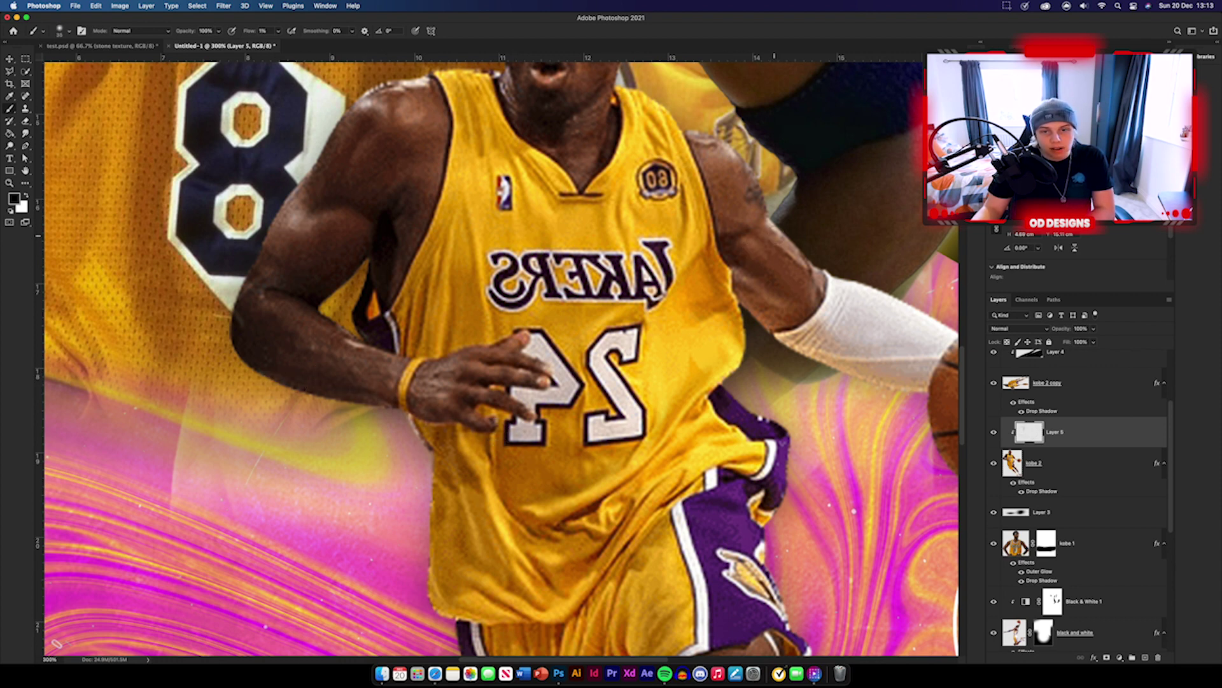
- Shade the neckline, chest, side and lower hem of the number 24 jersey with faint black strokes
{"action": "left_click_drag", "start_coordinate": [661, 110], "coordinate": [649, 156]}
{"action": "left_click_drag", "start_coordinate": [526, 156], "coordinate": [559, 212]}
{"action": "left_click_drag", "start_coordinate": [479, 83], "coordinate": [498, 148]}
{"action": "left_click_drag", "start_coordinate": [622, 186], "coordinate": [617, 256]}
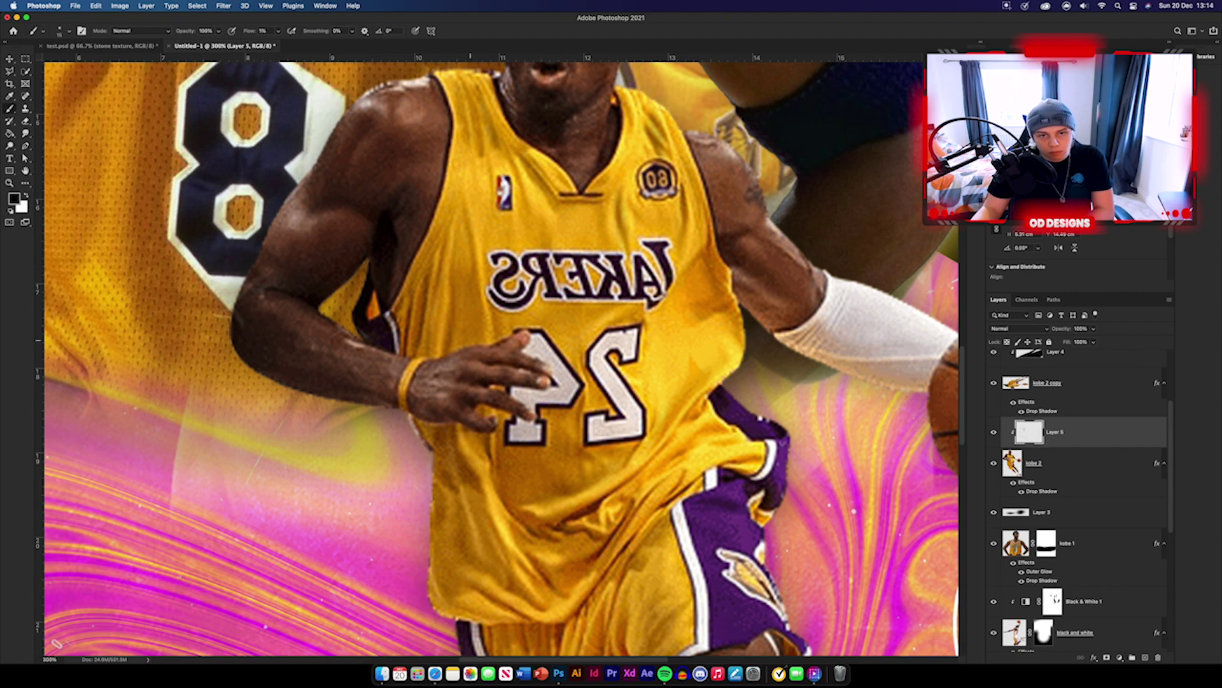
{"action": "left_click_drag", "start_coordinate": [475, 215], "coordinate": [468, 296]}
{"action": "left_click_drag", "start_coordinate": [503, 587], "coordinate": [477, 501]}
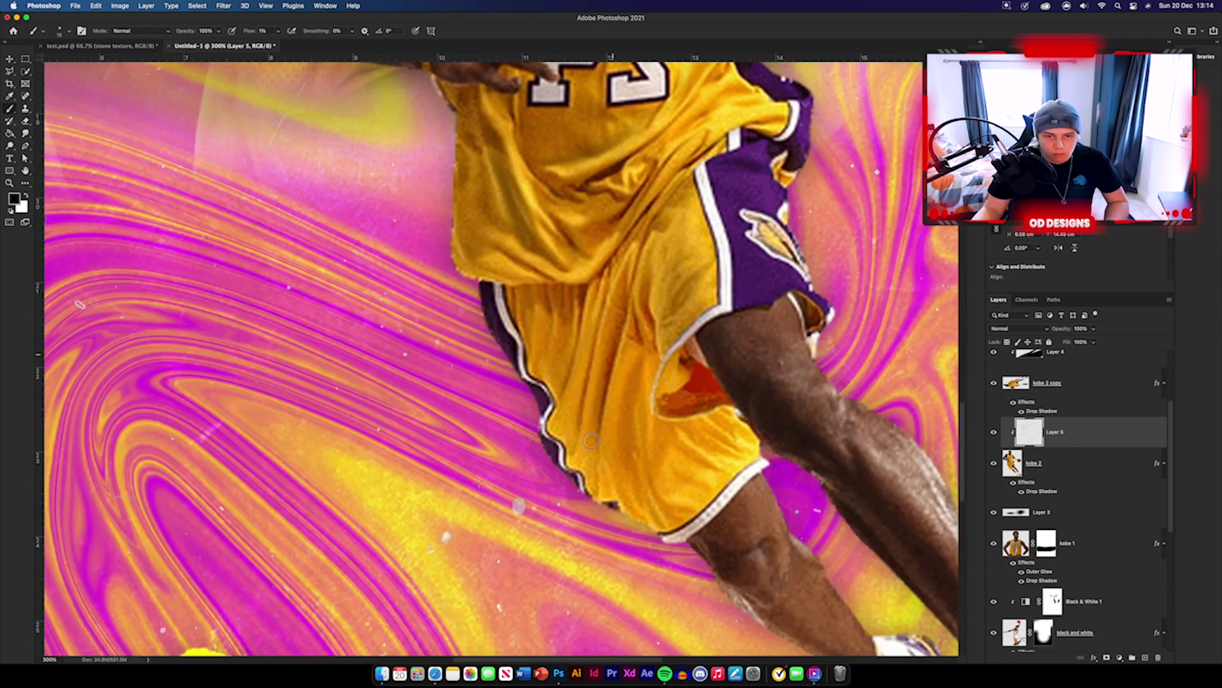
{"action": "scroll", "coordinate": [631, 541], "scroll_direction": "down", "scroll_amount": 5}
{"action": "scroll", "coordinate": [692, 424], "scroll_direction": "up", "scroll_amount": 5}
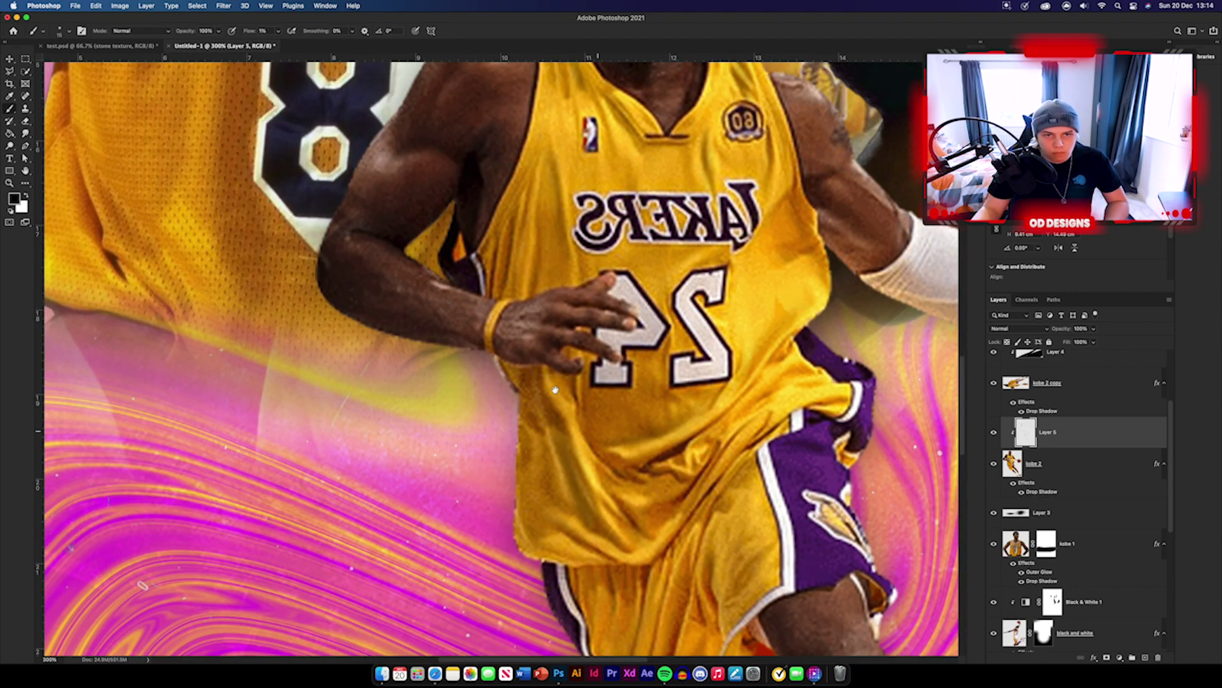
{"action": "scroll", "coordinate": [852, 279], "scroll_direction": "up", "scroll_amount": 2}
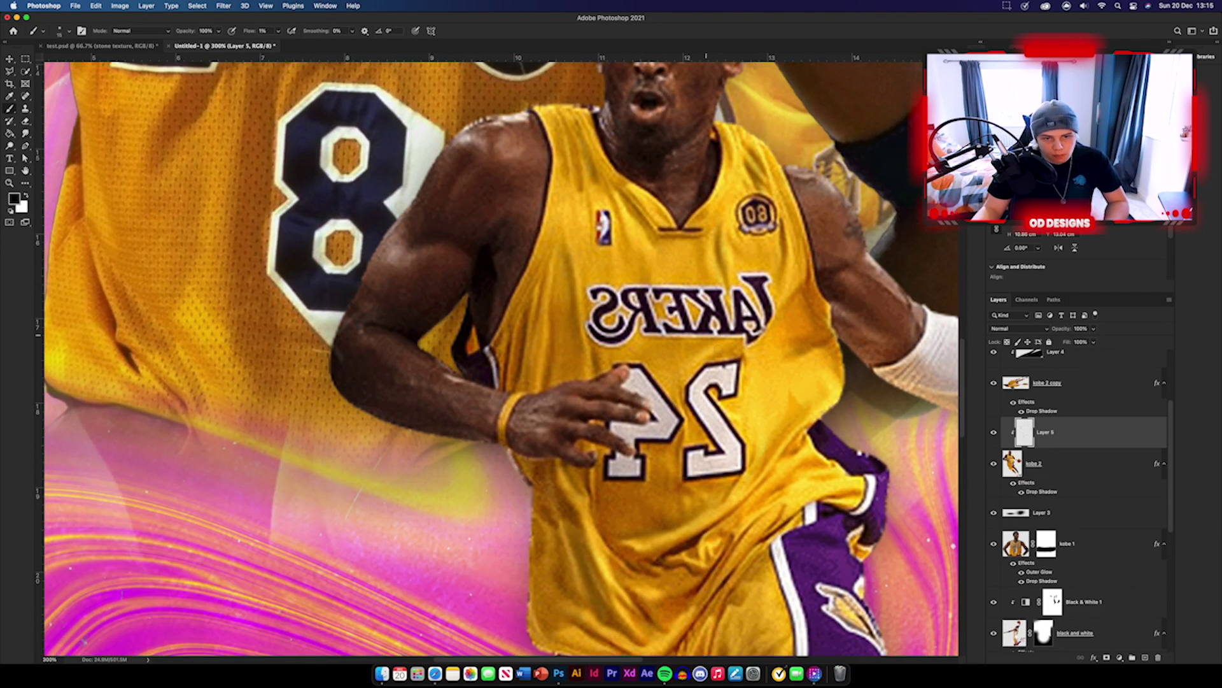
- Compare the dribbling player with and without the painted shading layer
{"action": "key", "text": "super+0"}
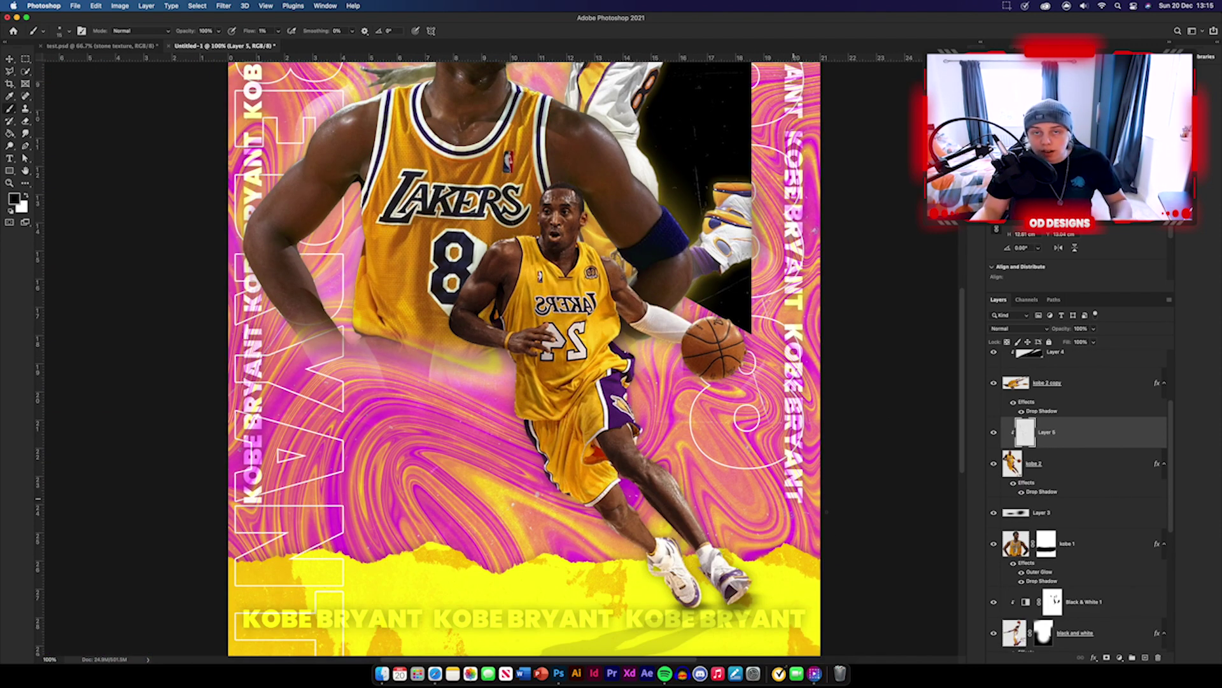
{"action": "left_click", "coordinate": [993, 433]}
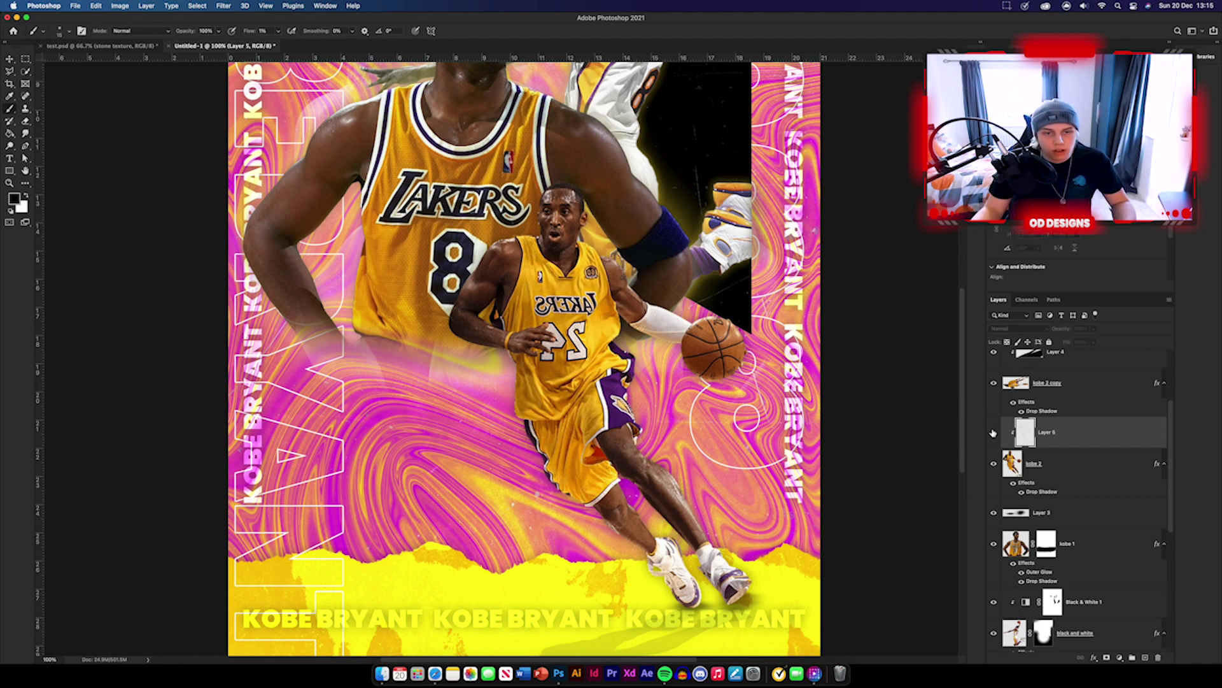
{"action": "left_click", "coordinate": [994, 433]}
{"action": "left_click", "coordinate": [994, 433]}
{"action": "left_click", "coordinate": [993, 433]}
{"action": "left_click", "coordinate": [993, 433]}
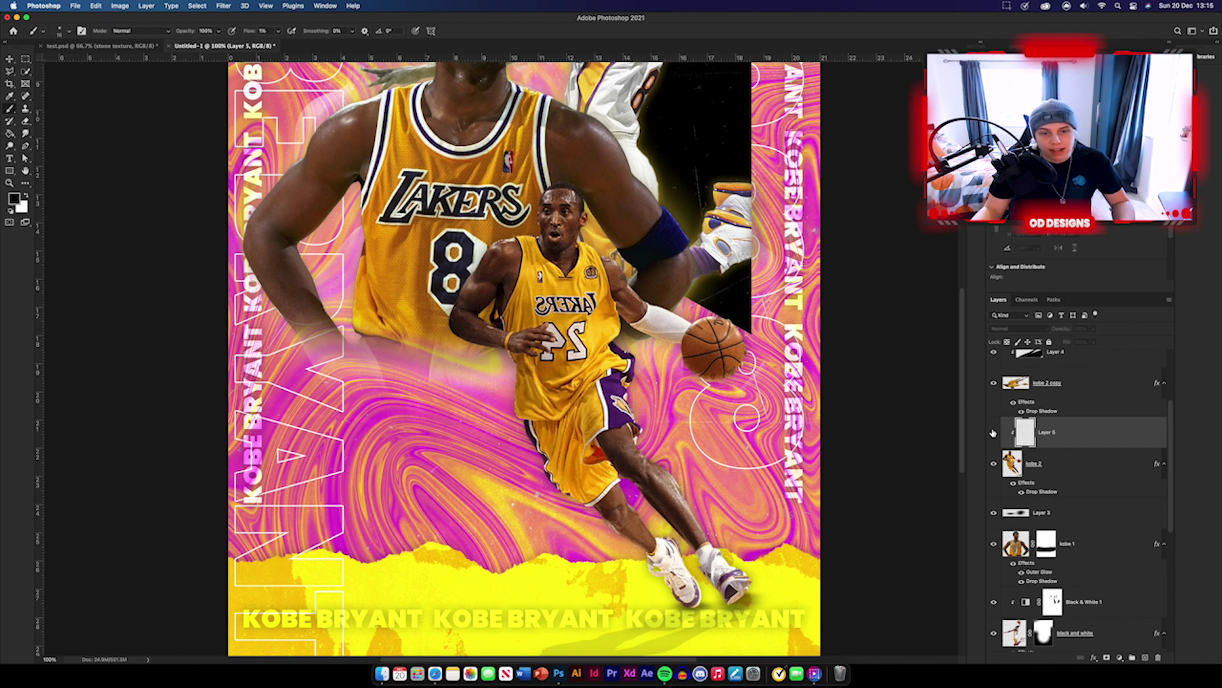
{"action": "left_click", "coordinate": [994, 433]}
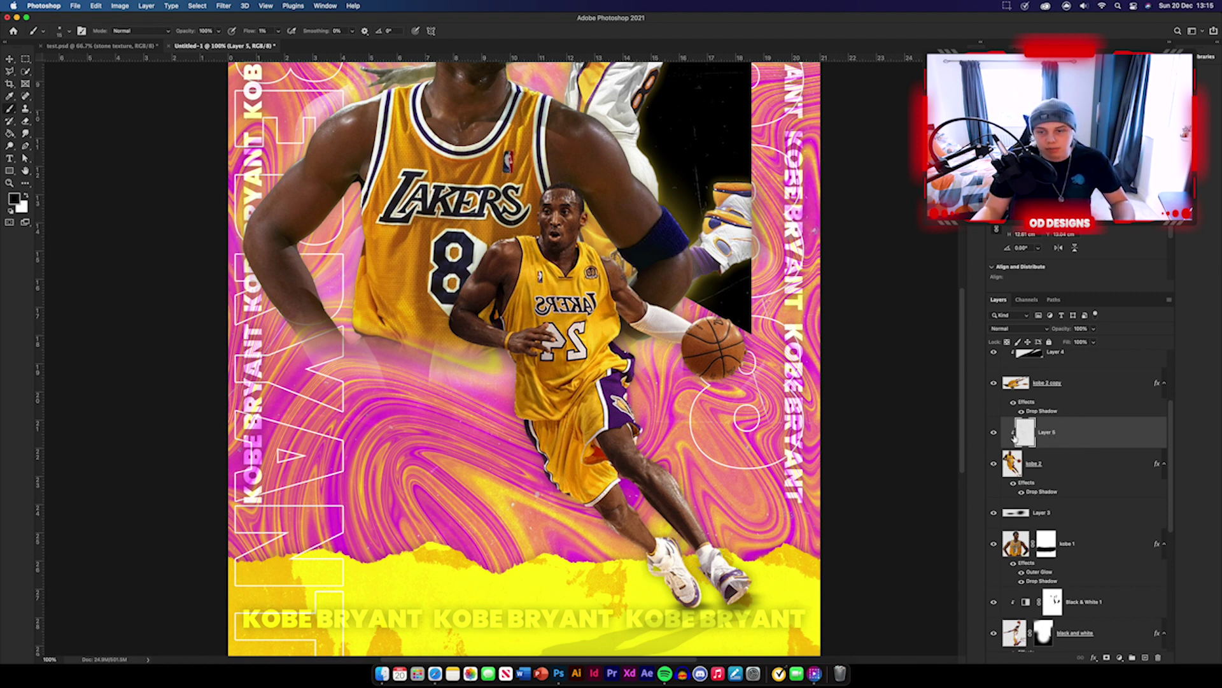
- Hide the kobe 2 player and add a new layer clipped to the kobe 1 layer
{"action": "left_click", "coordinate": [993, 463]}
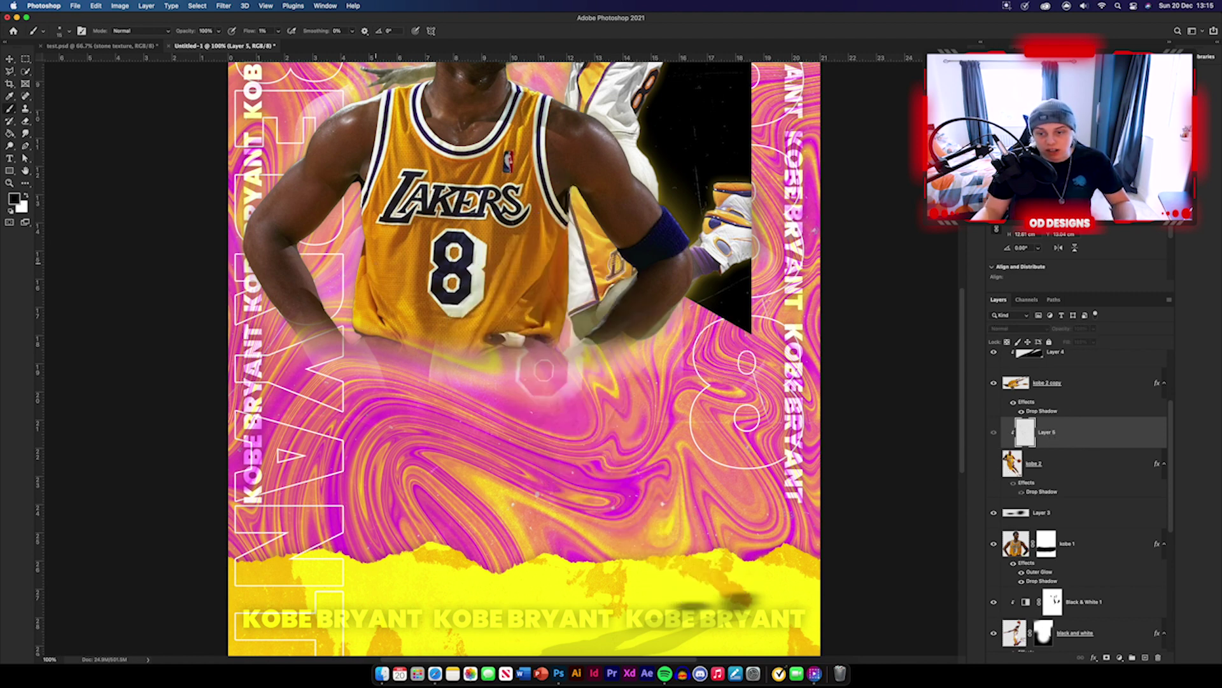
{"action": "scroll", "coordinate": [1095, 459], "scroll_direction": "down", "scroll_amount": 2}
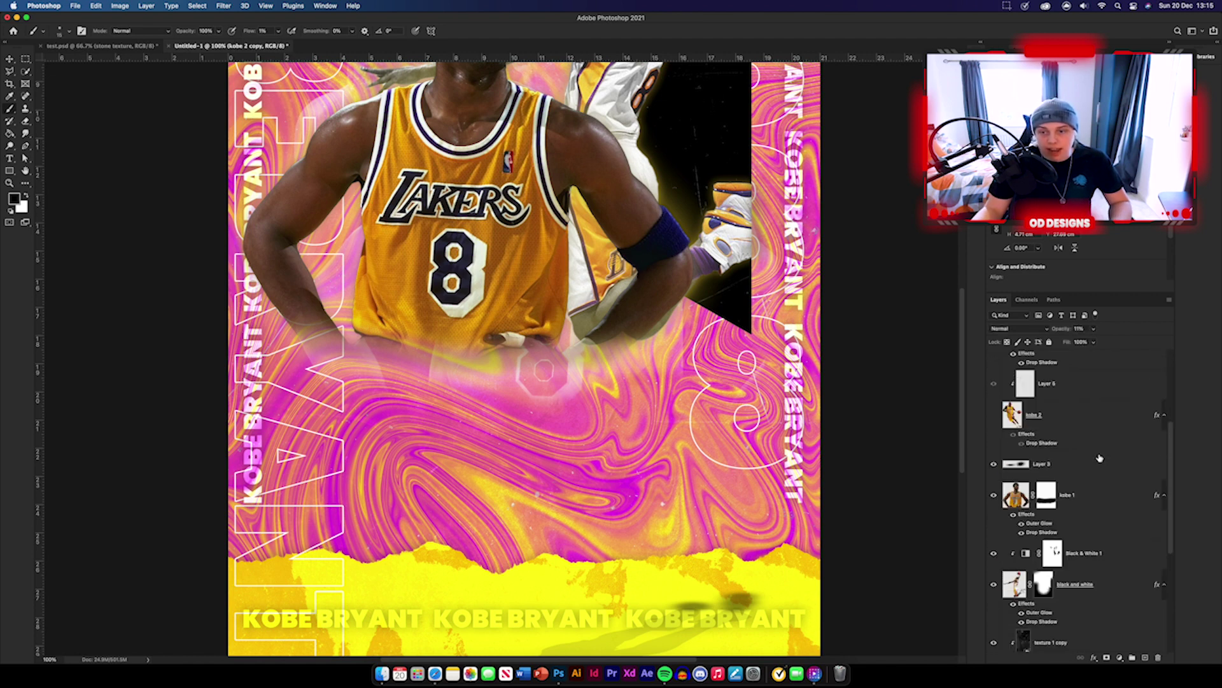
{"action": "left_click", "coordinate": [1106, 496]}
{"action": "left_click", "coordinate": [1146, 658]}
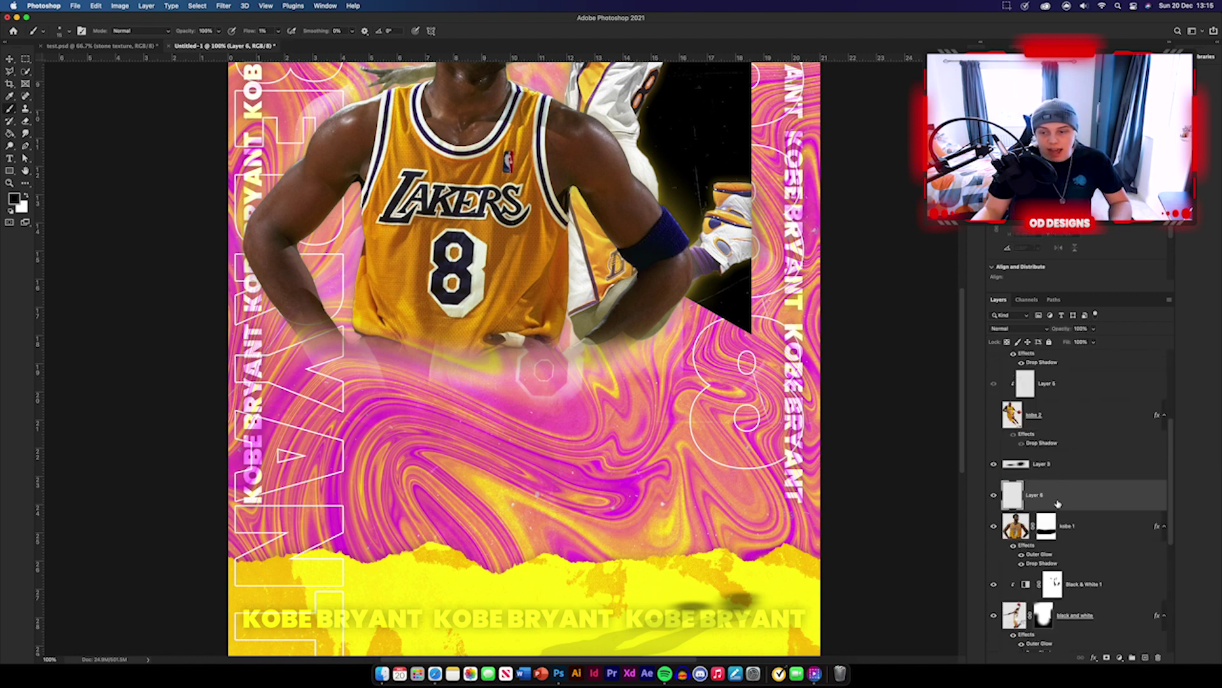
{"action": "left_click_drag", "start_coordinate": [1044, 502], "coordinate": [1096, 509]}
{"action": "left_click", "coordinate": [1098, 510], "text": "alt"}
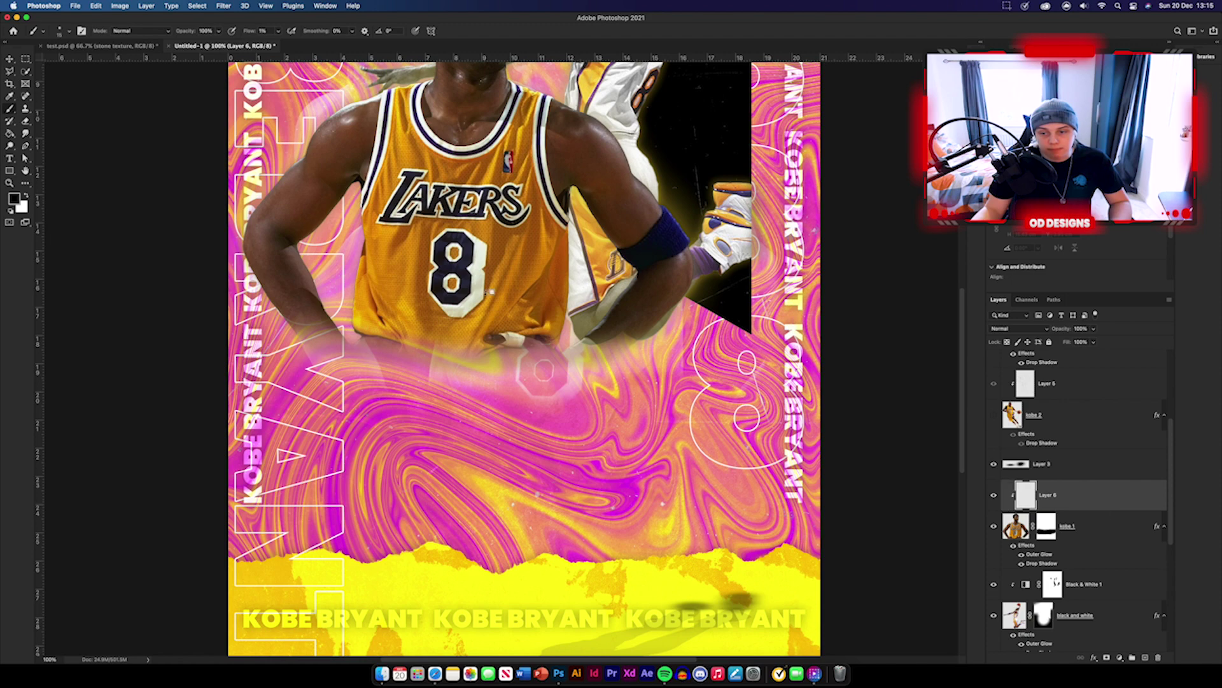
- Shade the folds, side and lower hem of the number 8 jersey with faint black strokes on the clipped layer
{"action": "mouse_move", "coordinate": [505, 243]}
{"action": "left_mouse_down"}
{"action": "mouse_move", "coordinate": [677, 371]}
{"action": "mouse_move", "coordinate": [595, 268]}
{"action": "mouse_move", "coordinate": [474, 291]}
{"action": "left_mouse_up"}
{"action": "key", "text": "super+equal"}
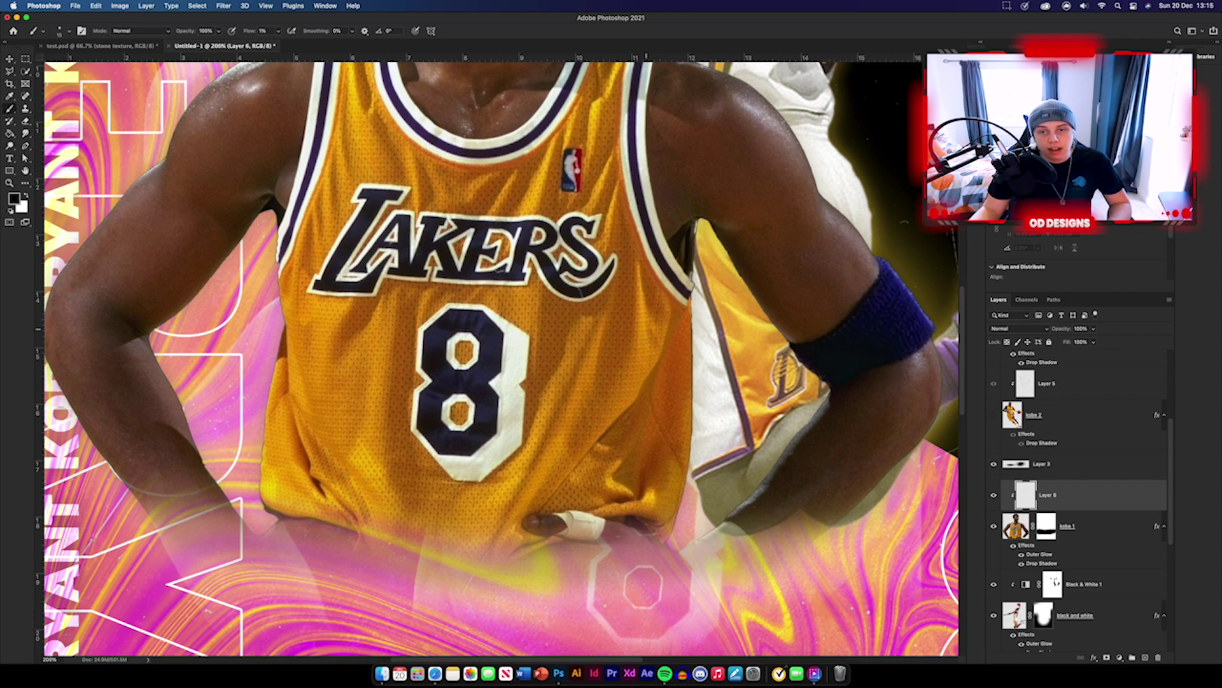
{"action": "mouse_move", "coordinate": [655, 415]}
{"action": "left_mouse_down"}
{"action": "mouse_move", "coordinate": [702, 289]}
{"action": "mouse_move", "coordinate": [682, 339]}
{"action": "mouse_move", "coordinate": [698, 389]}
{"action": "mouse_move", "coordinate": [688, 365]}
{"action": "left_mouse_up"}
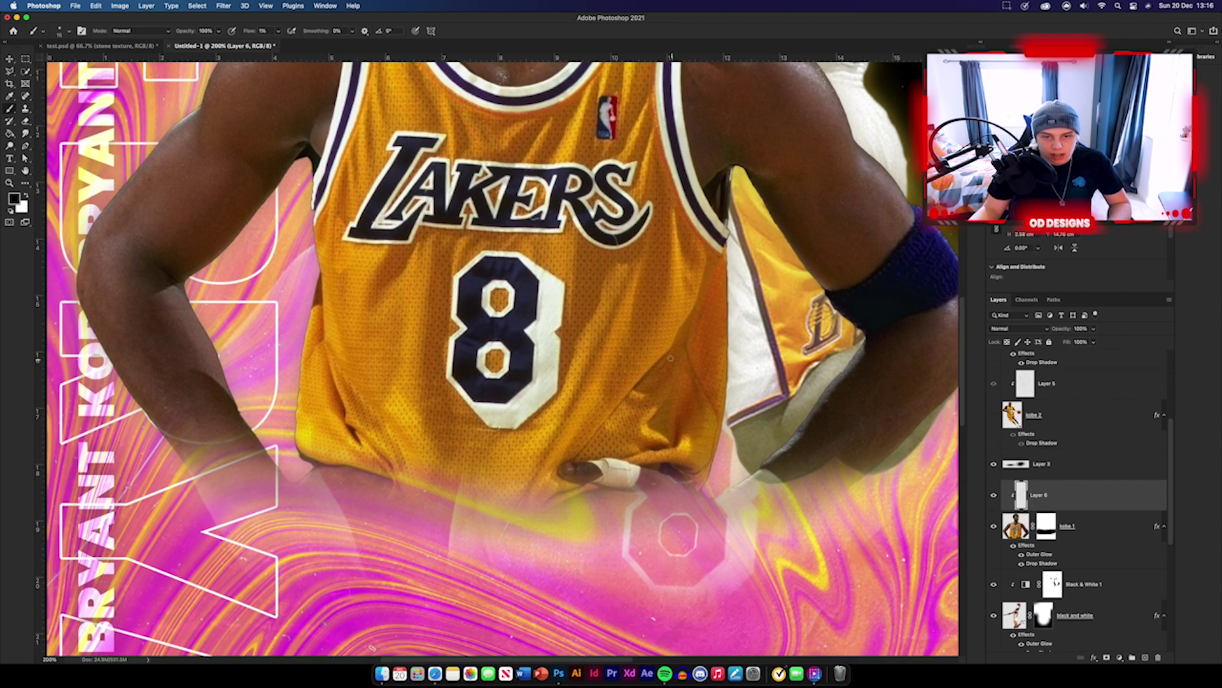
{"action": "left_click_drag", "start_coordinate": [594, 443], "coordinate": [636, 391]}
{"action": "left_click_drag", "start_coordinate": [604, 344], "coordinate": [676, 215]}
{"action": "left_click_drag", "start_coordinate": [540, 351], "coordinate": [670, 269]}
{"action": "left_click_drag", "start_coordinate": [516, 365], "coordinate": [485, 312]}
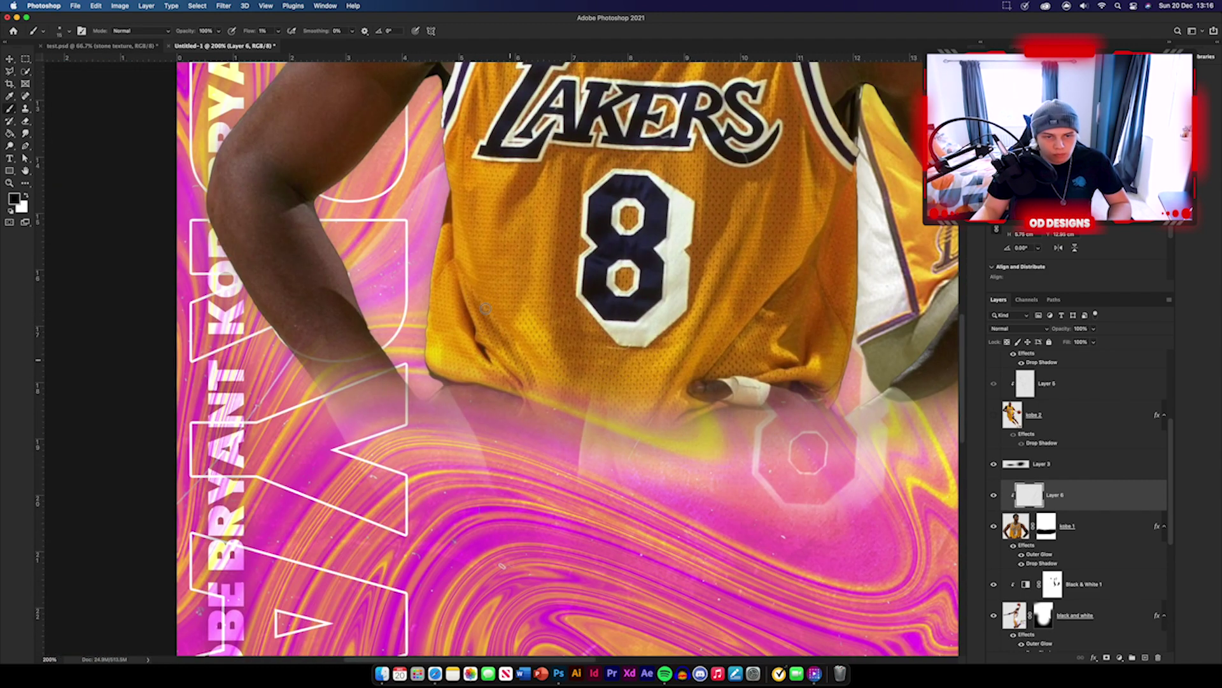
- Darken the shadow areas of the number 8 player's arms, shoulders and jersey edges with faint black strokes
{"action": "scroll", "coordinate": [485, 308], "scroll_direction": "up", "scroll_amount": 5}
{"action": "scroll", "coordinate": [485, 308], "scroll_direction": "left", "scroll_amount": 3}
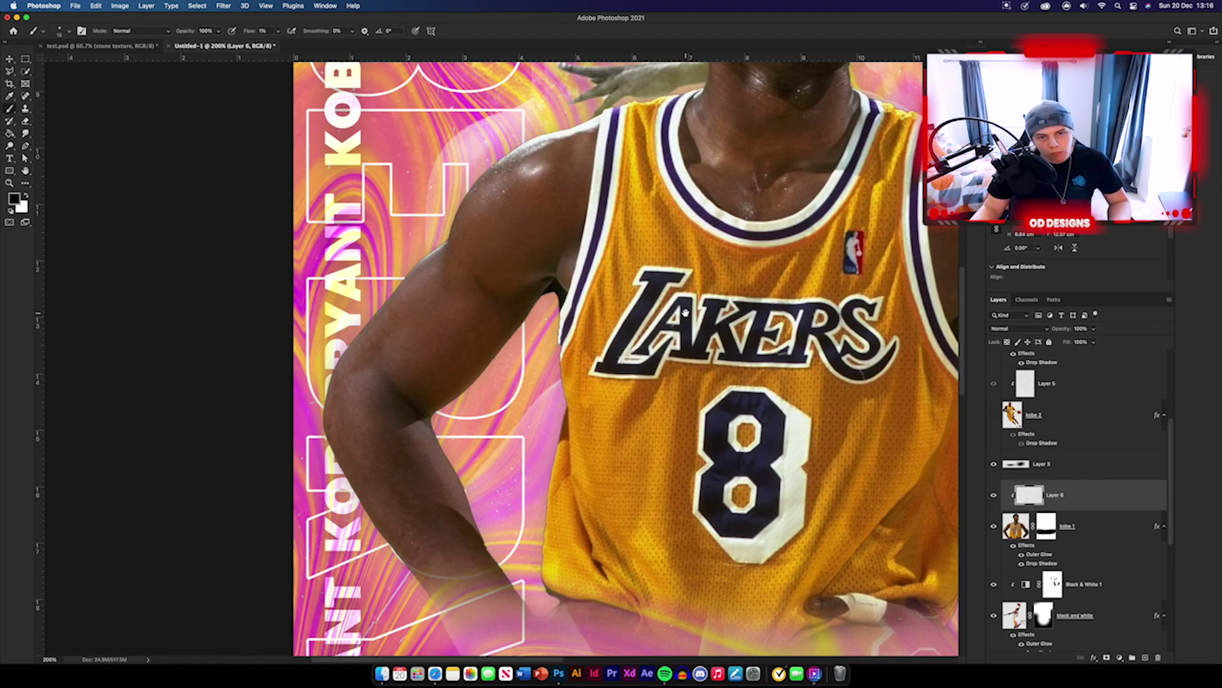
{"action": "scroll", "coordinate": [685, 312], "scroll_direction": "up", "scroll_amount": 3}
{"action": "scroll", "coordinate": [685, 312], "scroll_direction": "right", "scroll_amount": 2}
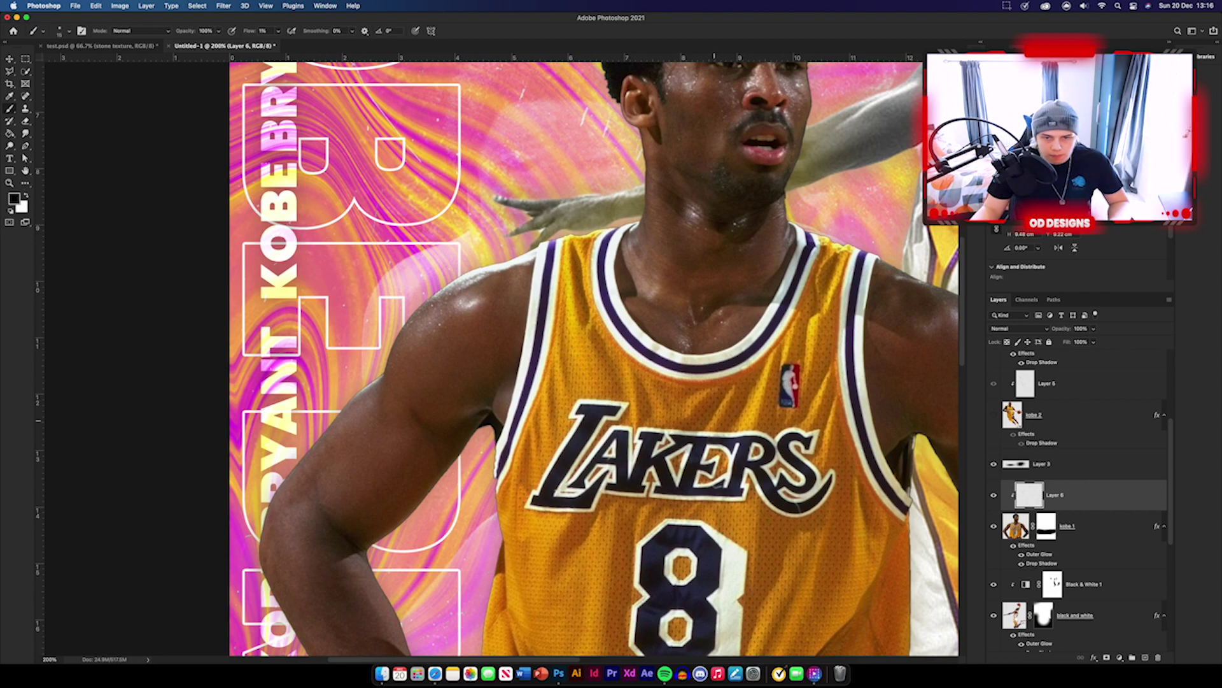
{"action": "scroll", "coordinate": [594, 357], "scroll_direction": "down", "scroll_amount": 5}
{"action": "scroll", "coordinate": [594, 357], "scroll_direction": "right", "scroll_amount": 1}
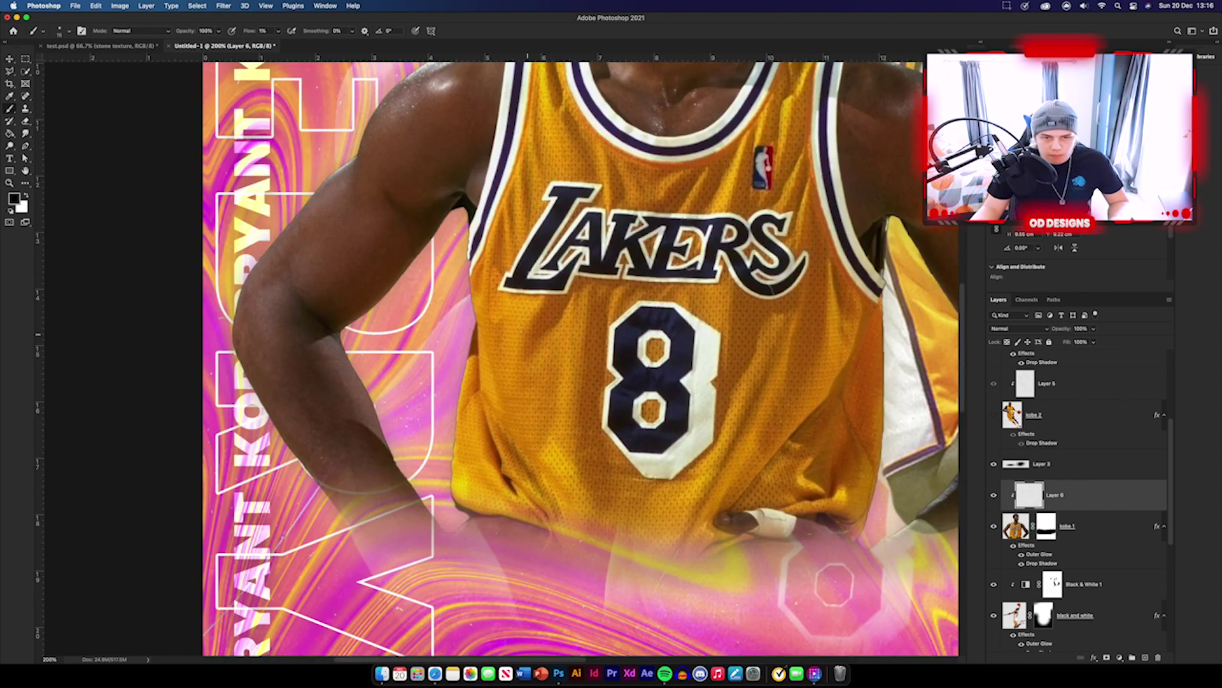
{"action": "scroll", "coordinate": [598, 353], "scroll_direction": "up", "scroll_amount": 3}
{"action": "scroll", "coordinate": [599, 353], "scroll_direction": "right", "scroll_amount": 6}
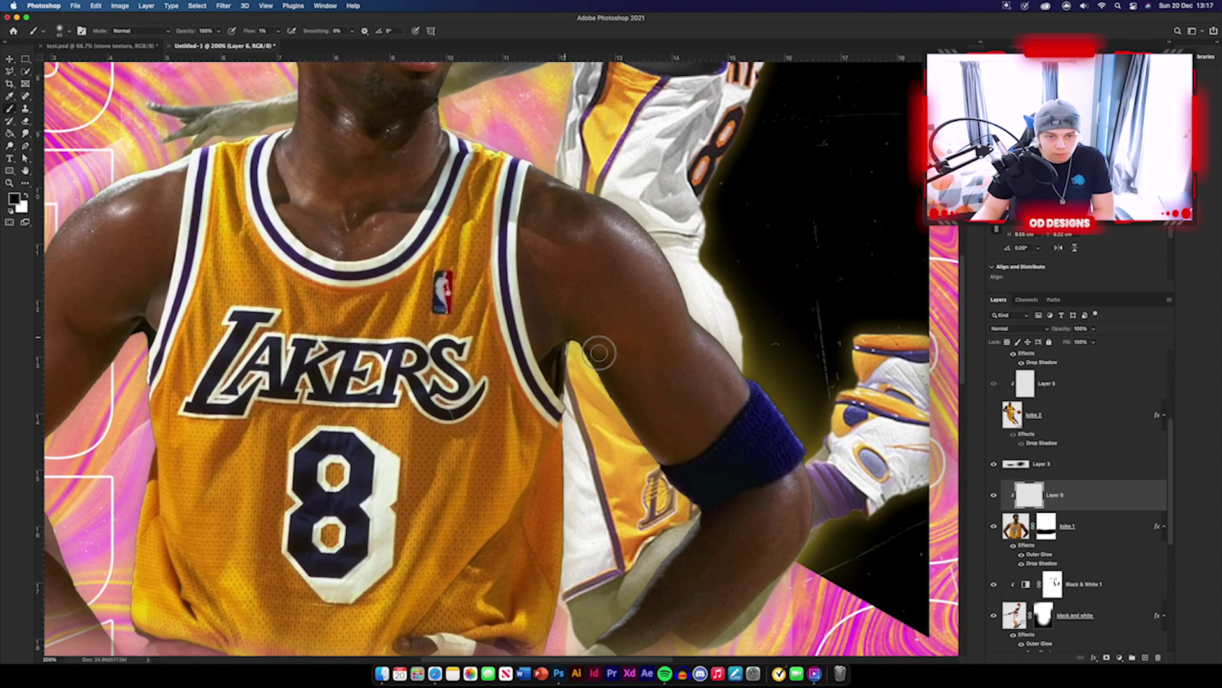
- Shade the number 8 player's neck, face and hair with faint black strokes
{"action": "scroll", "coordinate": [598, 353], "scroll_direction": "up", "scroll_amount": 2}
{"action": "scroll", "coordinate": [599, 353], "scroll_direction": "left", "scroll_amount": 4}
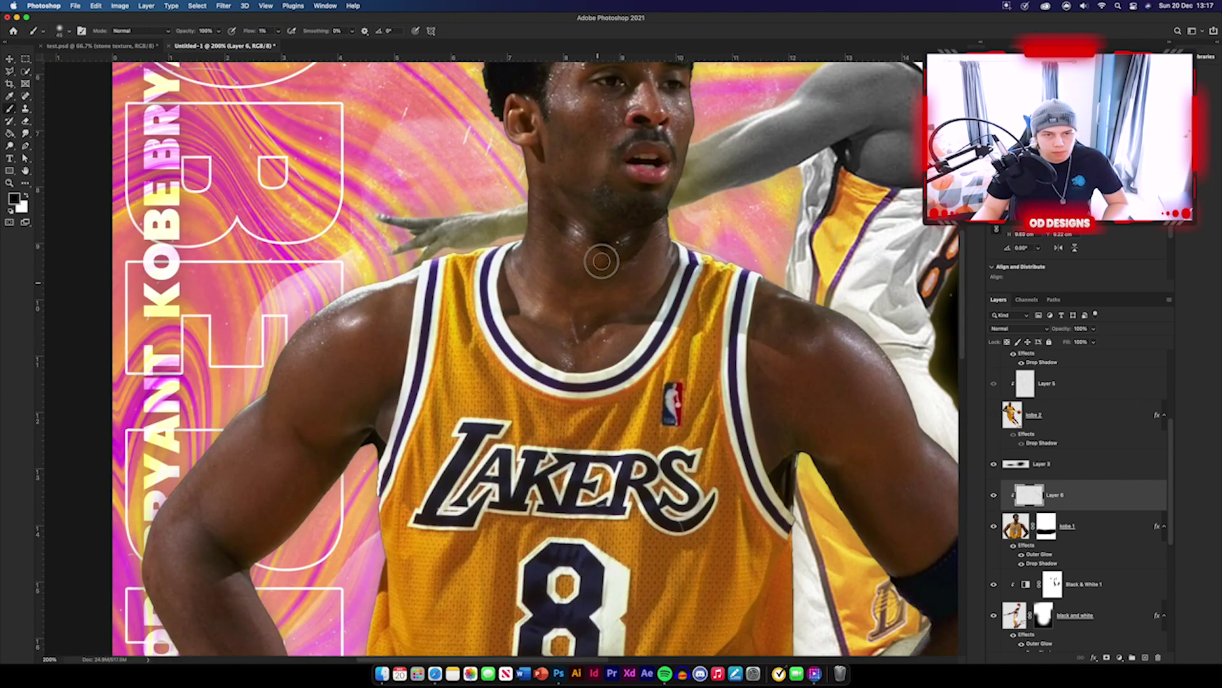
{"action": "scroll", "coordinate": [602, 261], "scroll_direction": "up", "scroll_amount": 3}
{"action": "scroll", "coordinate": [554, 216], "scroll_direction": "up", "scroll_amount": 1}
{"action": "scroll", "coordinate": [554, 217], "scroll_direction": "left", "scroll_amount": 1}
{"action": "scroll", "coordinate": [501, 172], "scroll_direction": "down", "scroll_amount": 1}
{"action": "scroll", "coordinate": [501, 172], "scroll_direction": "right", "scroll_amount": 2}
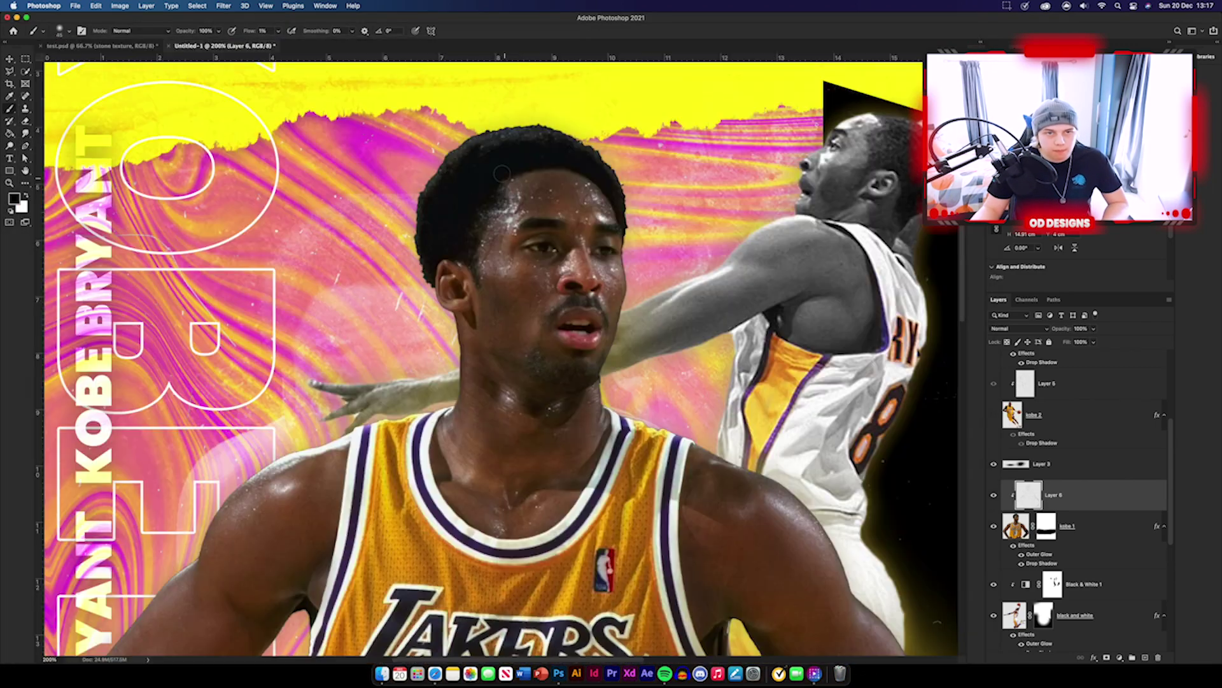
{"action": "key", "text": "super+minus"}
{"action": "key", "text": "super+minus"}
{"action": "key", "text": "super+minus"}
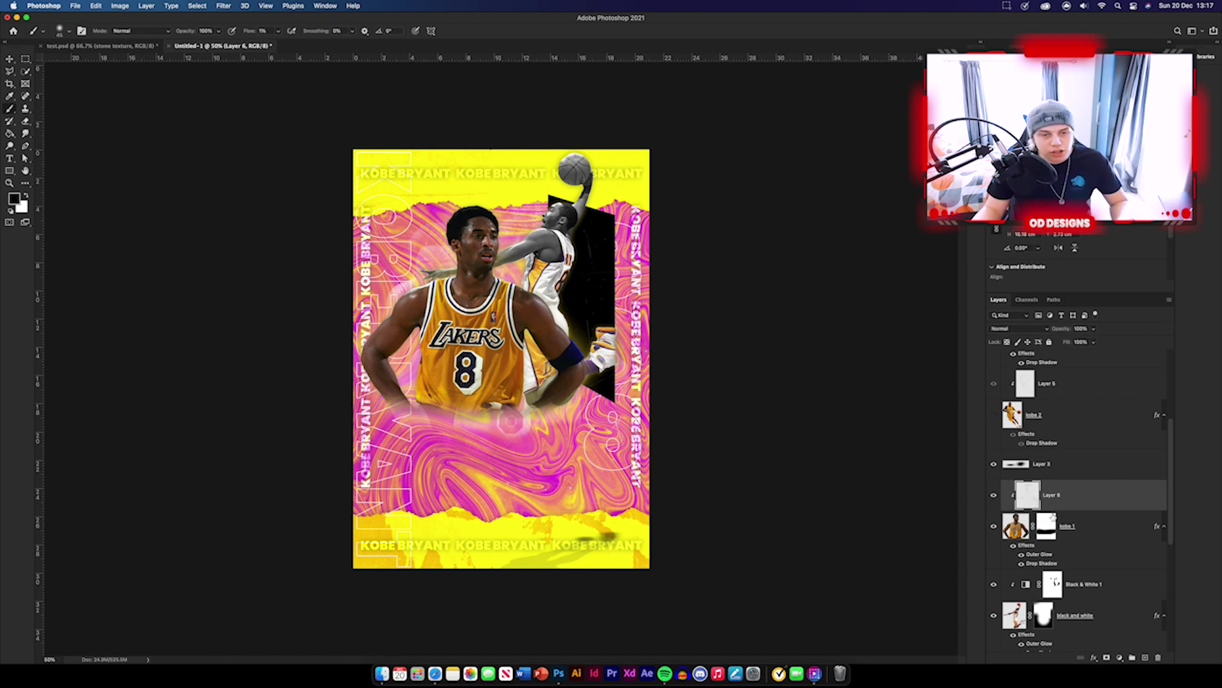
- Show the kobe 2 player and the heading group again
{"action": "scroll", "coordinate": [997, 468], "scroll_direction": "up", "scroll_amount": 2}
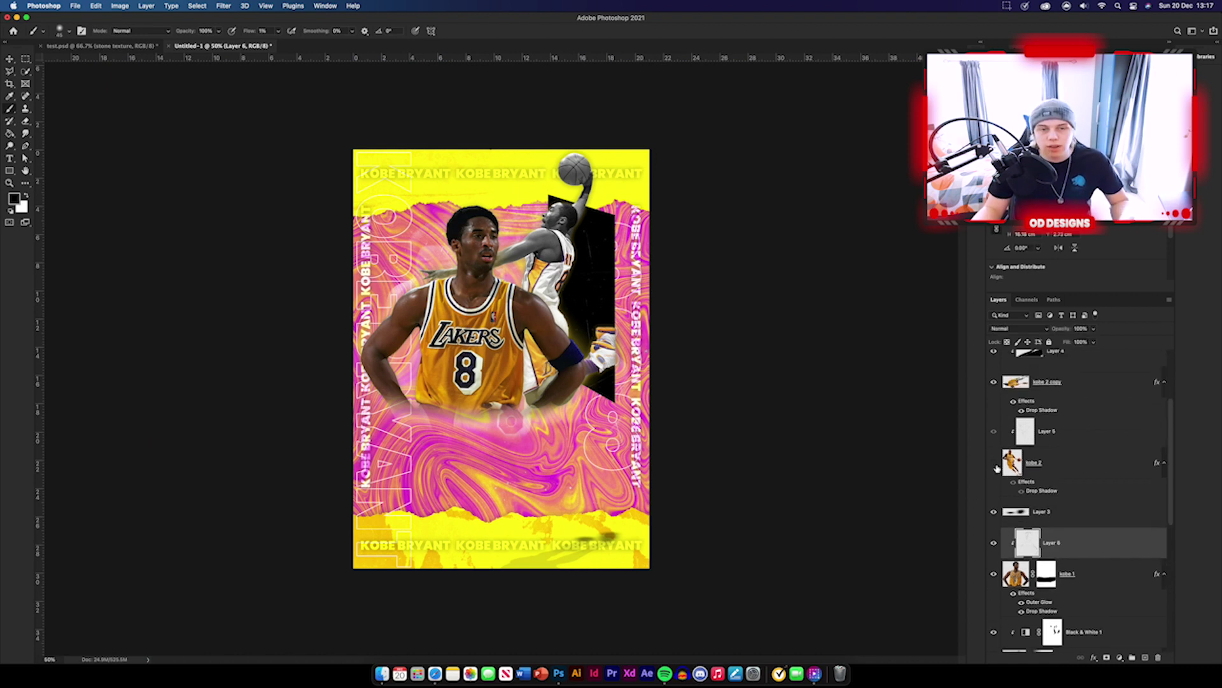
{"action": "left_click", "coordinate": [9, 60]}
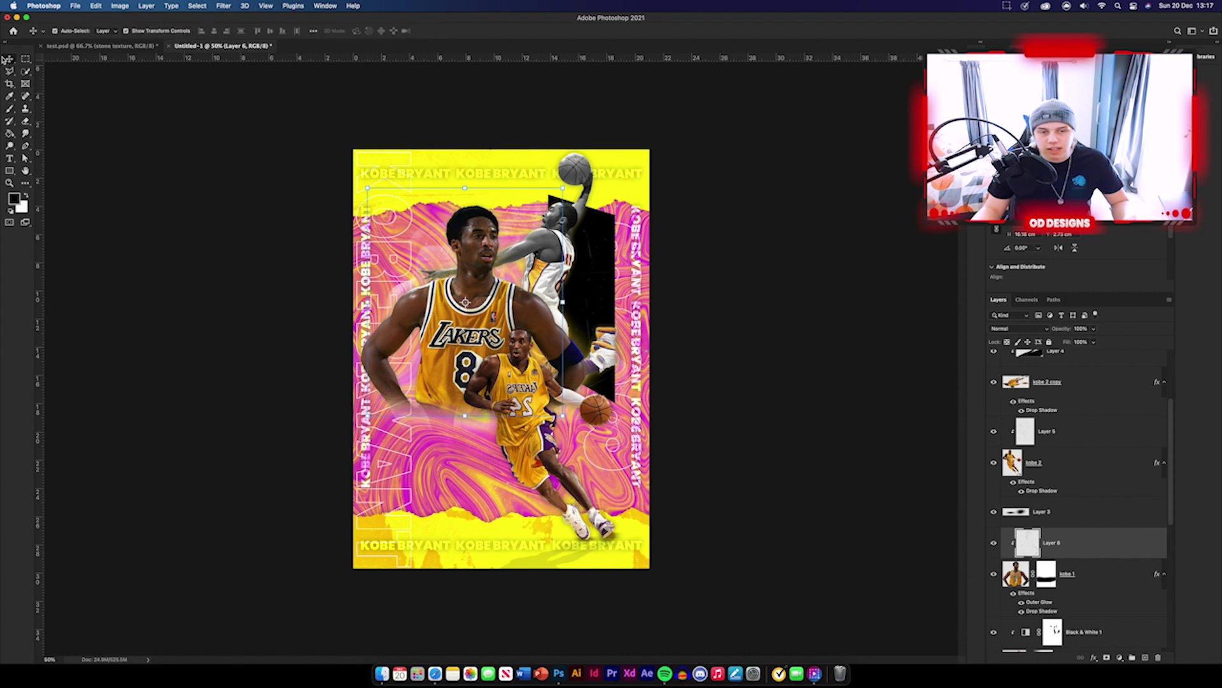
{"action": "left_click", "coordinate": [163, 258]}
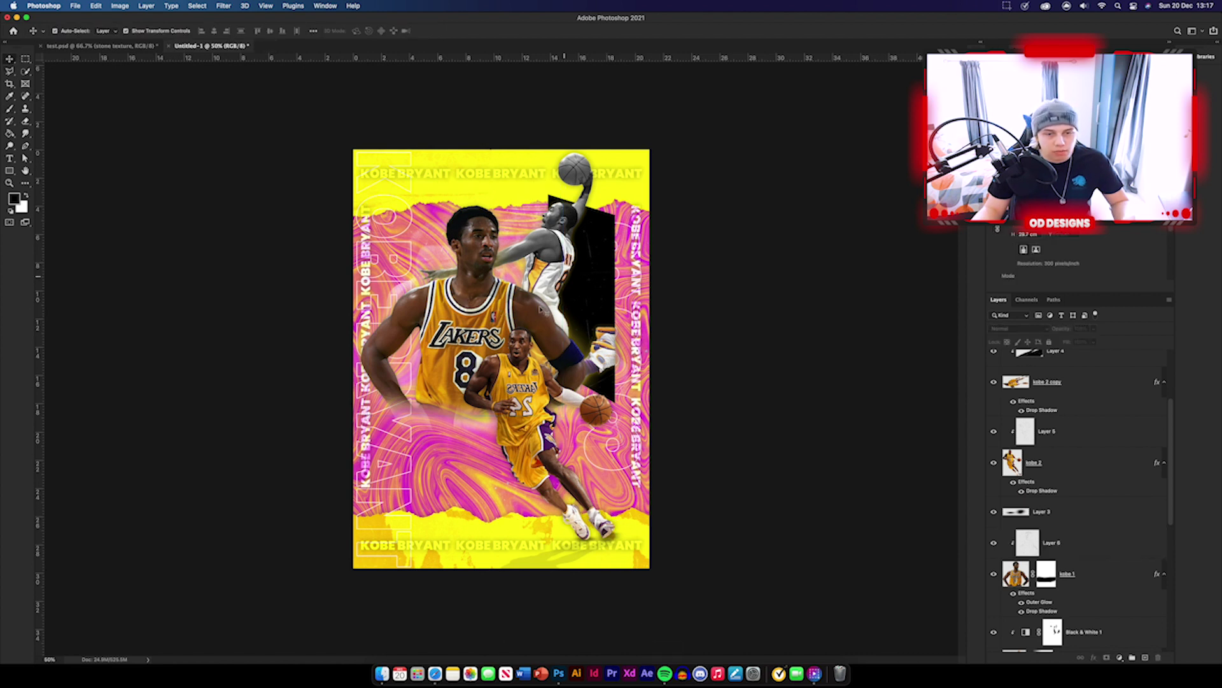
{"action": "scroll", "coordinate": [1006, 467], "scroll_direction": "up", "scroll_amount": 5}
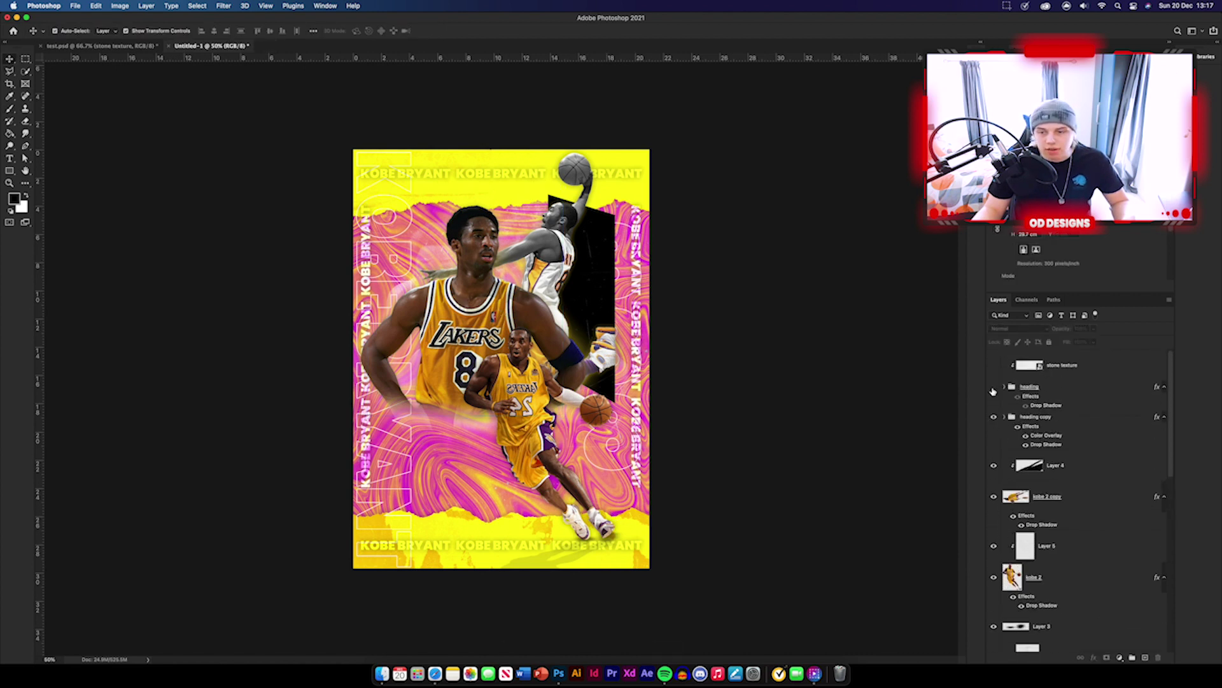
{"action": "left_click", "coordinate": [993, 387]}
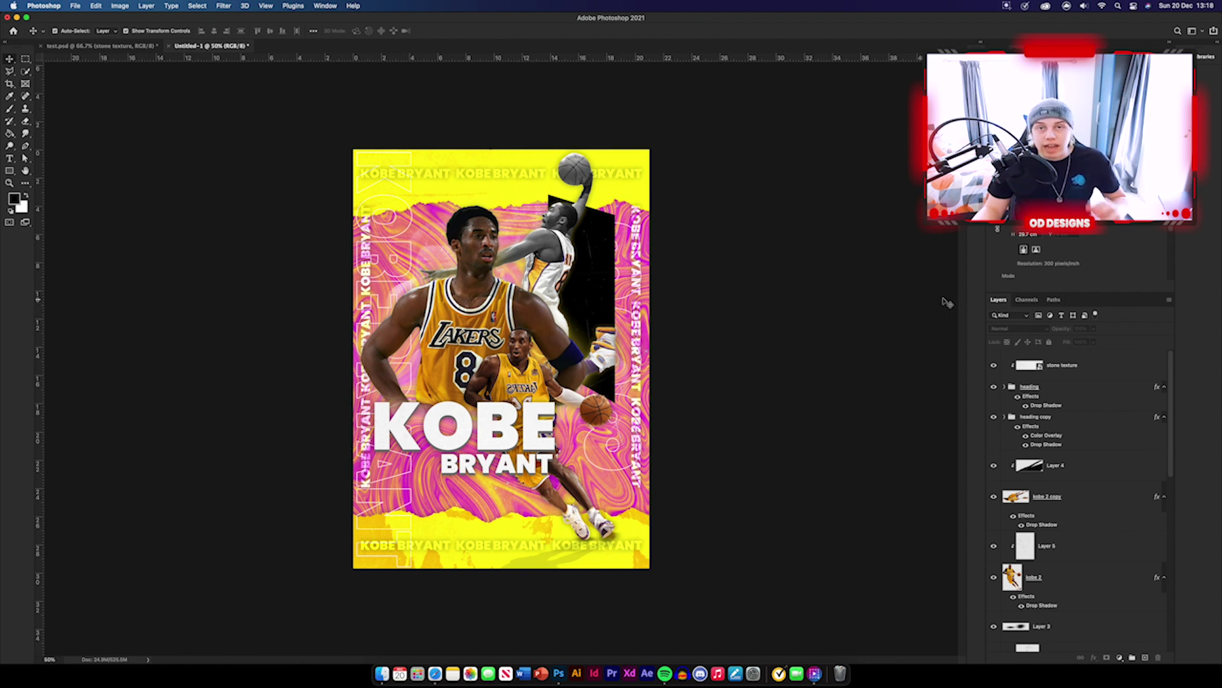
- Bring the paper and pavement textures in from test.psd above the heading and blend the pavement layer with Lighter Color
{"action": "left_click", "coordinate": [118, 45]}
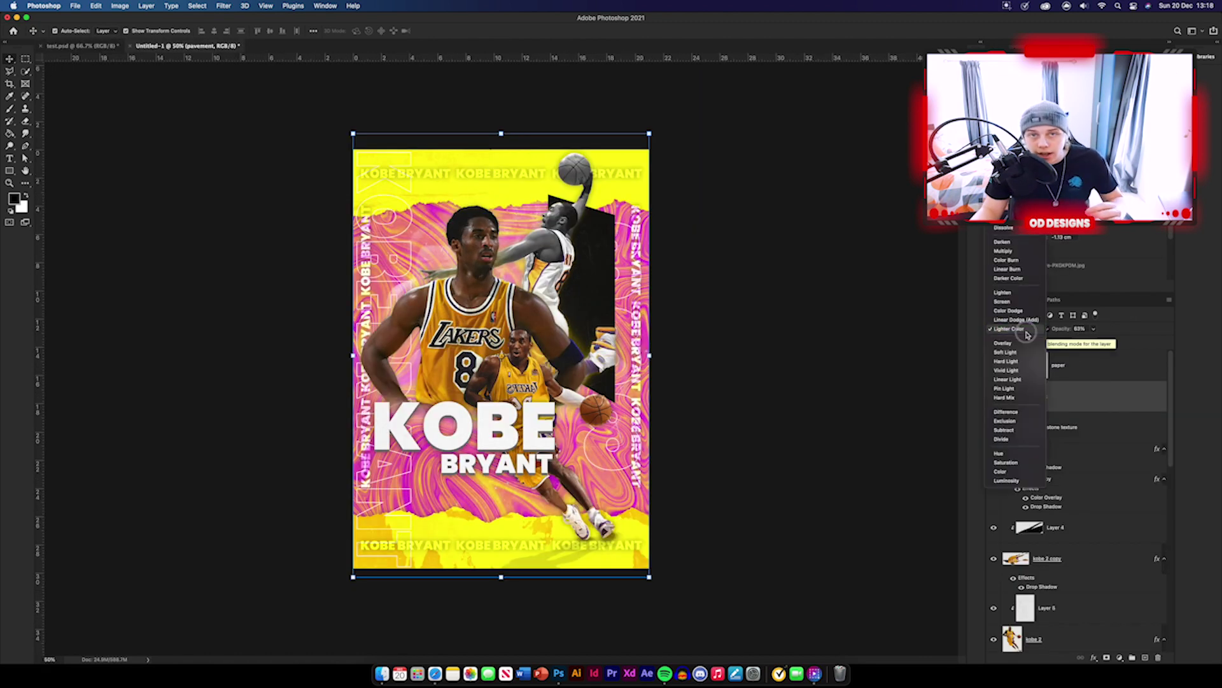
{"action": "left_click", "coordinate": [1006, 218]}
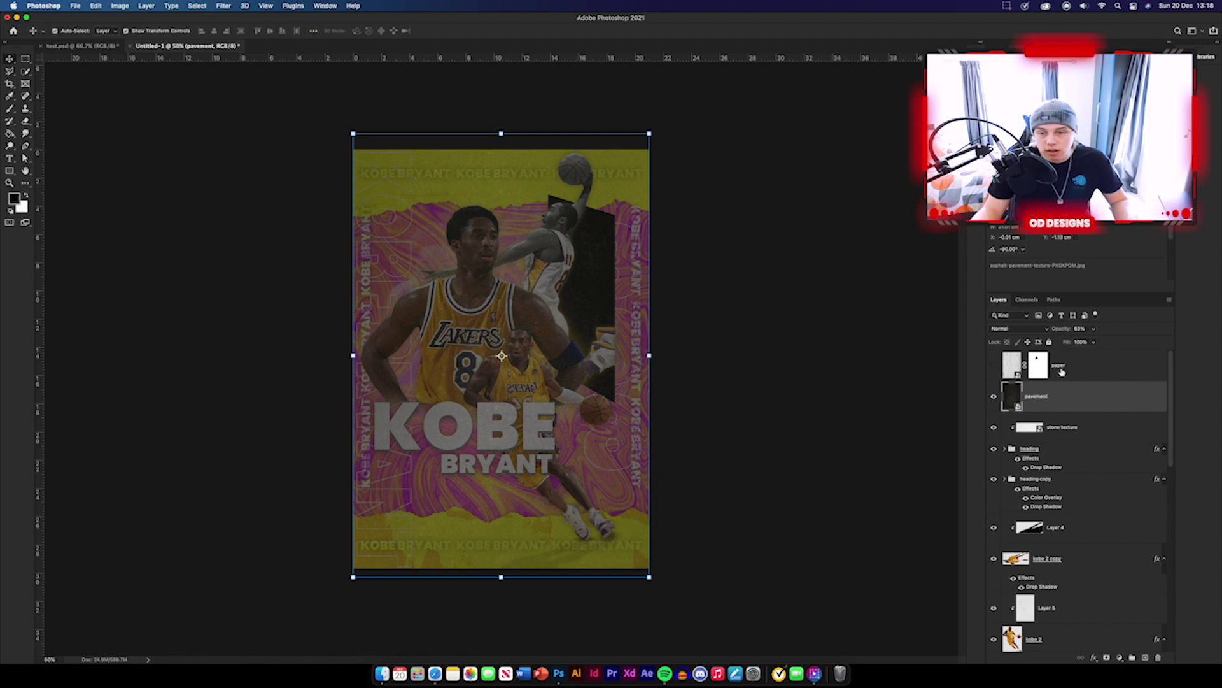
{"action": "left_click", "coordinate": [1032, 333]}
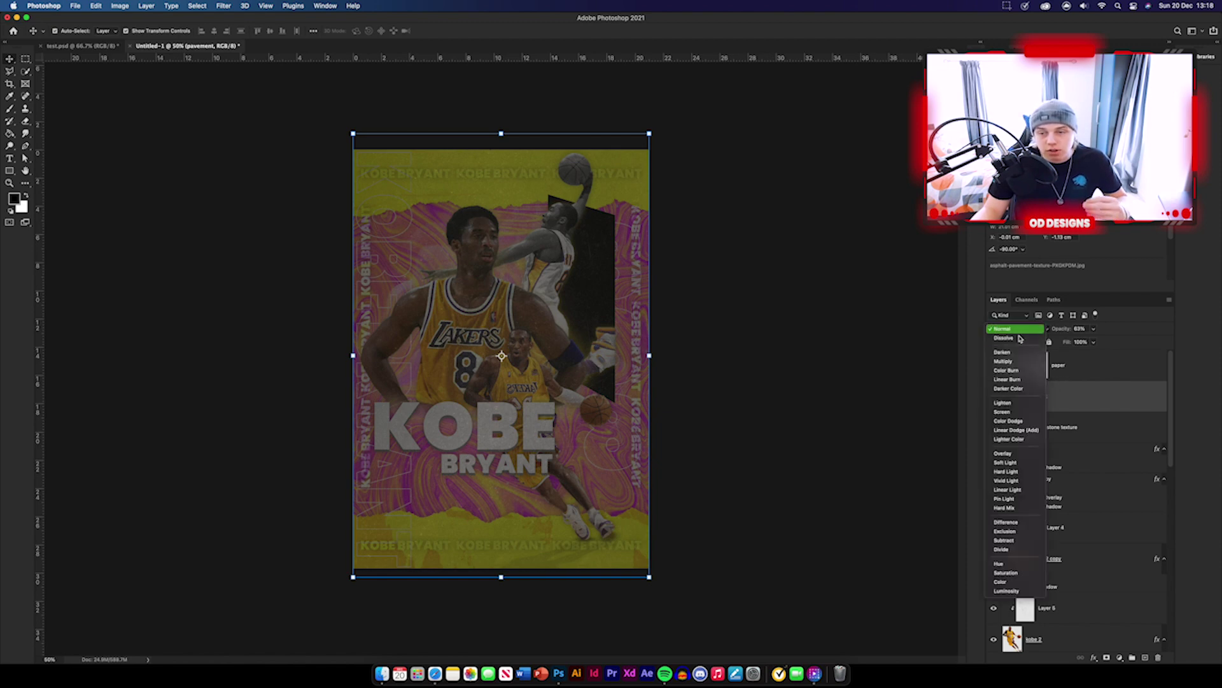
{"action": "left_click", "coordinate": [1013, 439]}
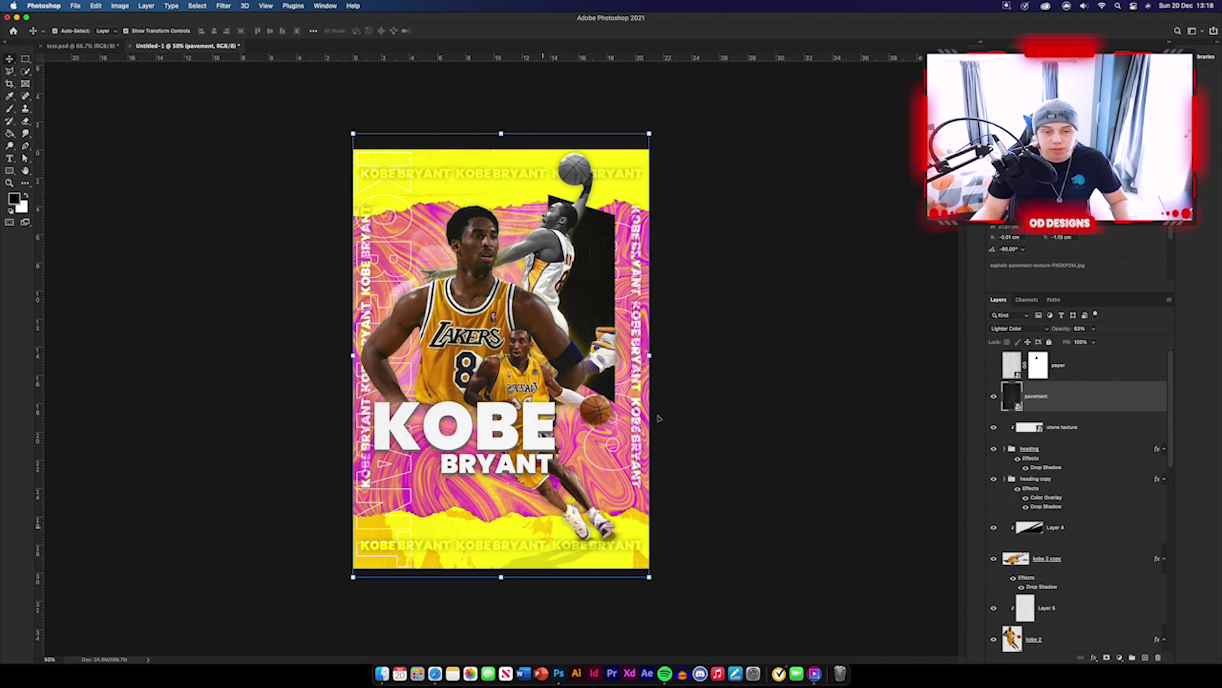
{"action": "left_click", "coordinate": [718, 348]}
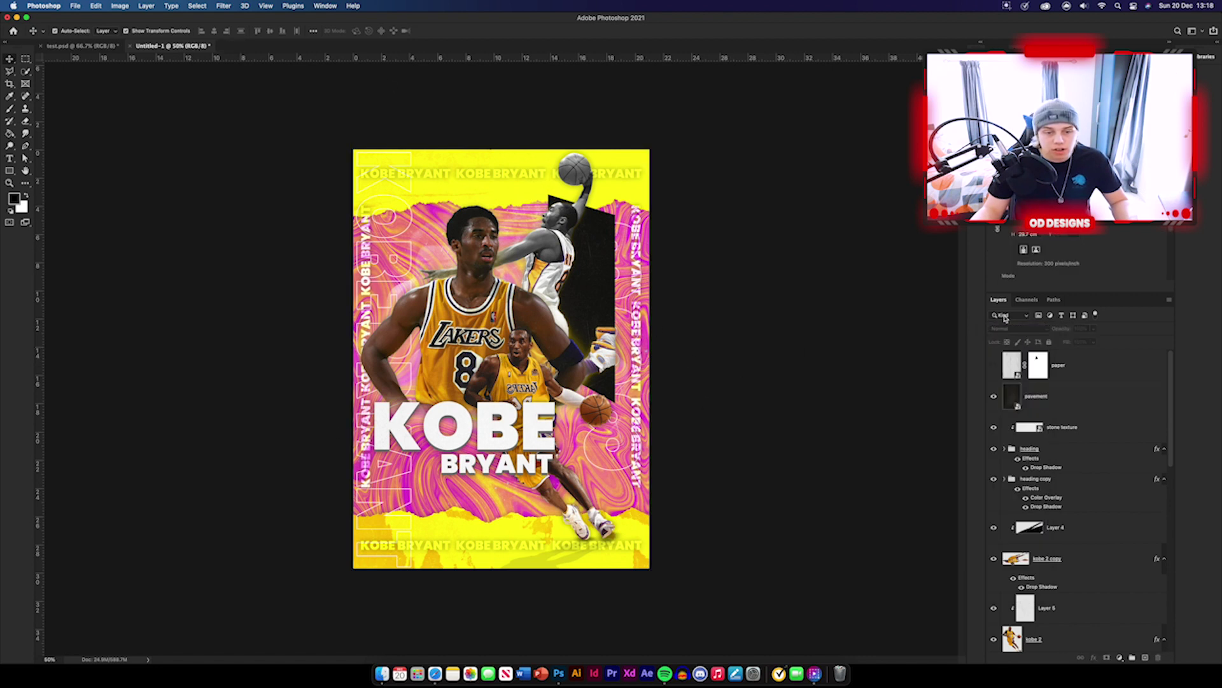
- Show the paper texture layer, select its mask and set the brush flow to 100%
{"action": "left_click", "coordinate": [1087, 365]}
{"action": "left_click", "coordinate": [994, 366]}
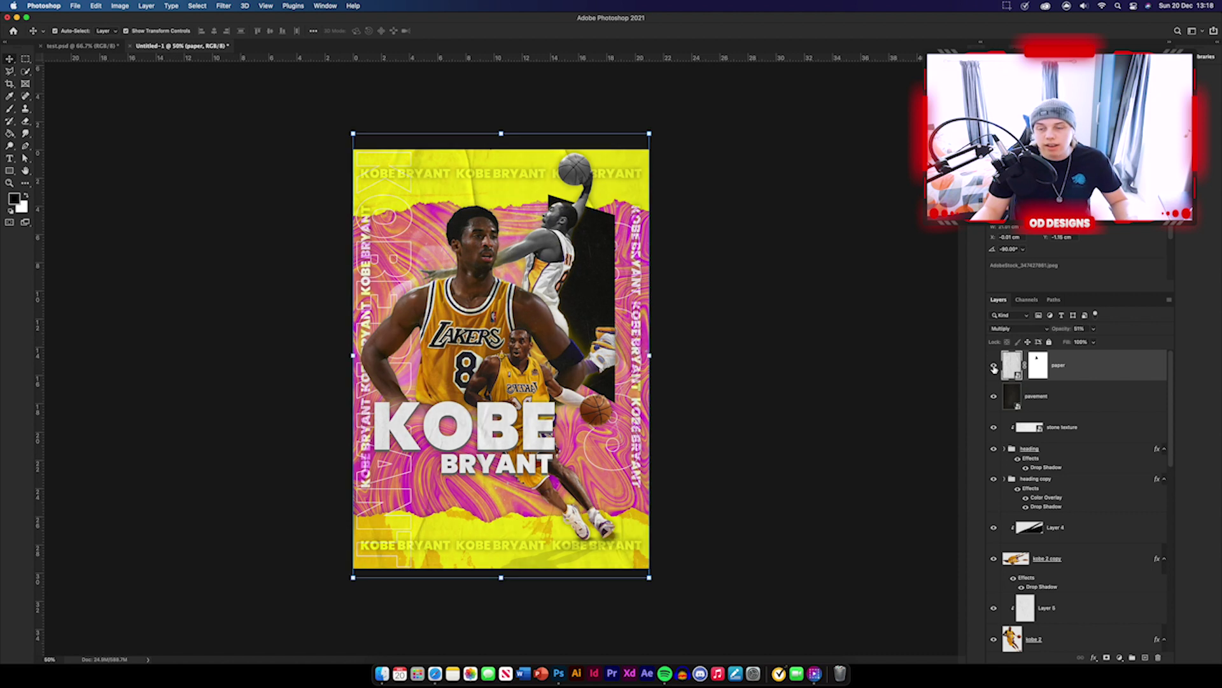
{"action": "left_click", "coordinate": [1037, 360]}
{"action": "key", "text": "b"}
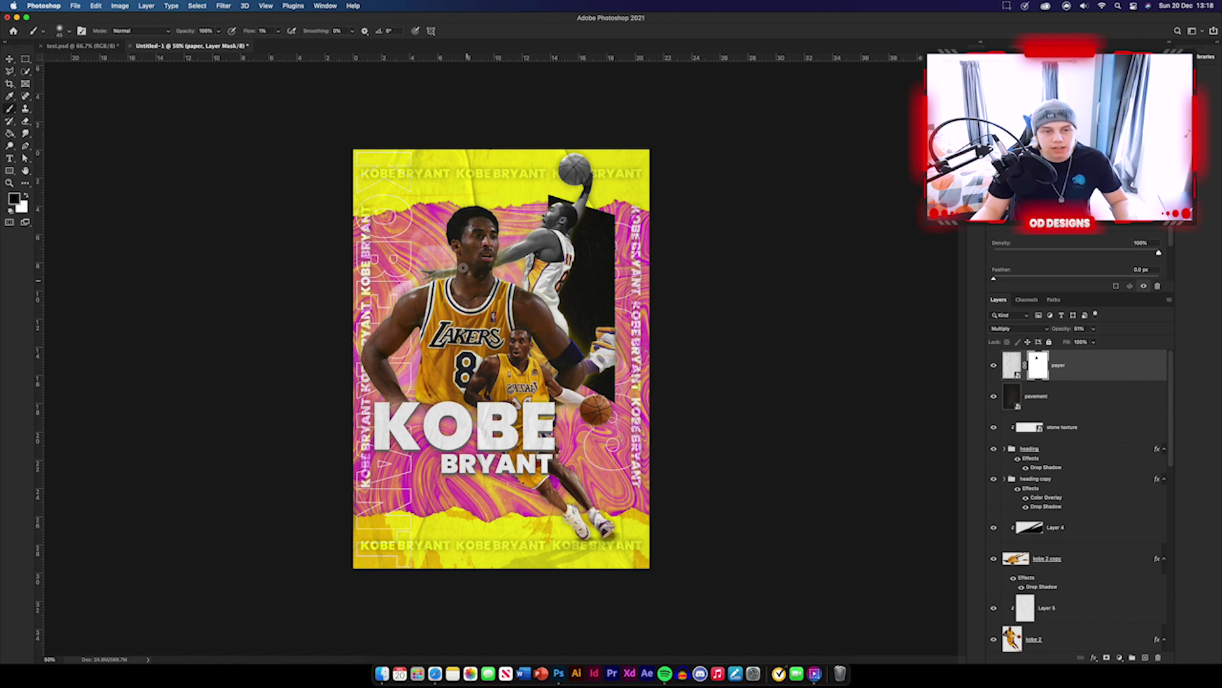
{"action": "left_click_drag", "start_coordinate": [245, 34], "coordinate": [318, 40]}
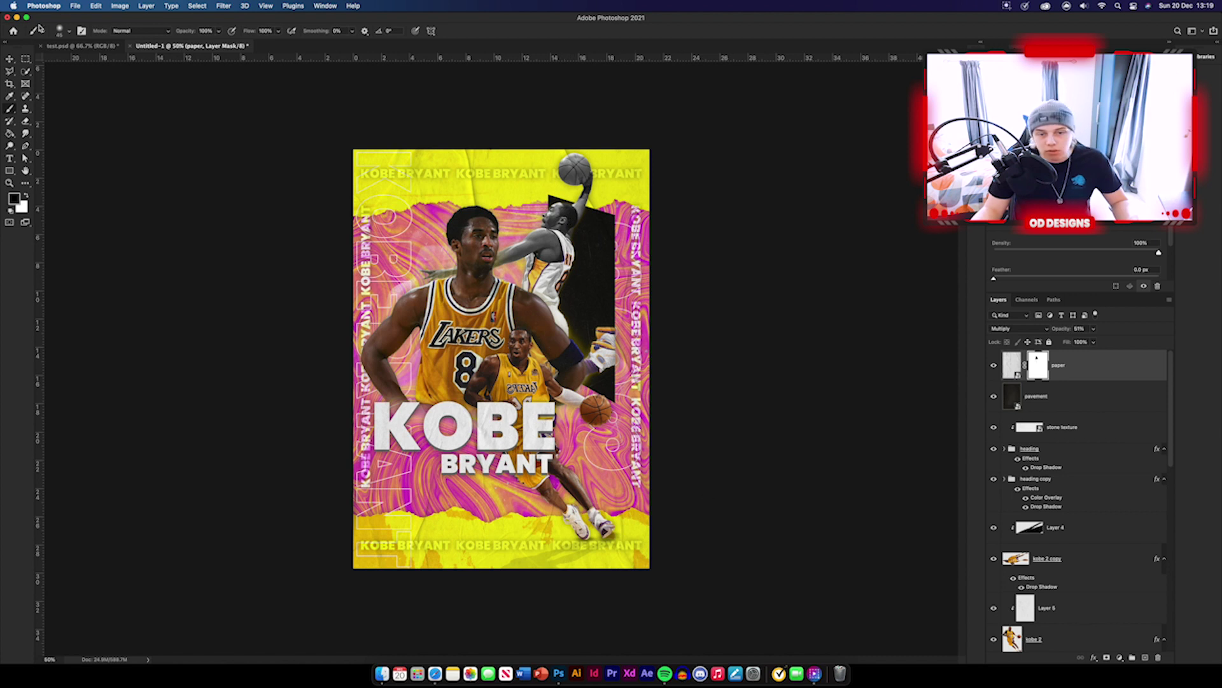
{"action": "key", "text": "v"}
{"action": "left_click", "coordinate": [286, 284]}
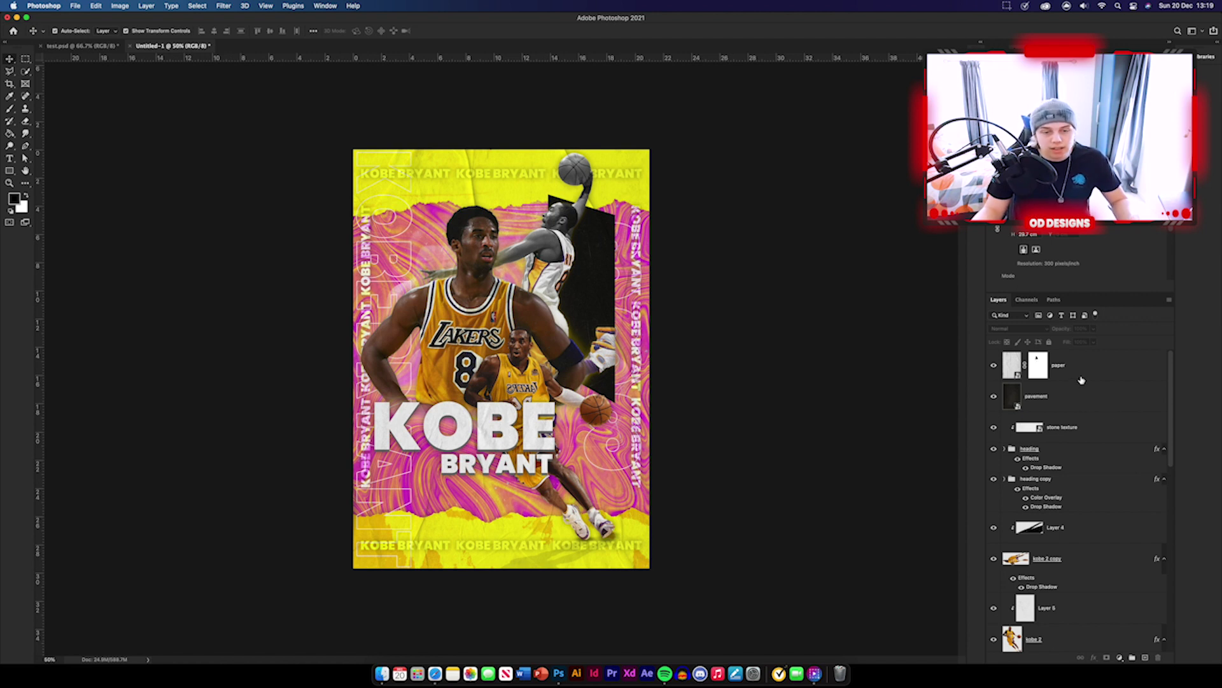
- Group all layers from paper down to background and stamp the visible artwork onto a new layer above the group
{"action": "left_click", "coordinate": [1122, 370]}
{"action": "scroll", "coordinate": [1120, 370], "scroll_direction": "down", "scroll_amount": 10}
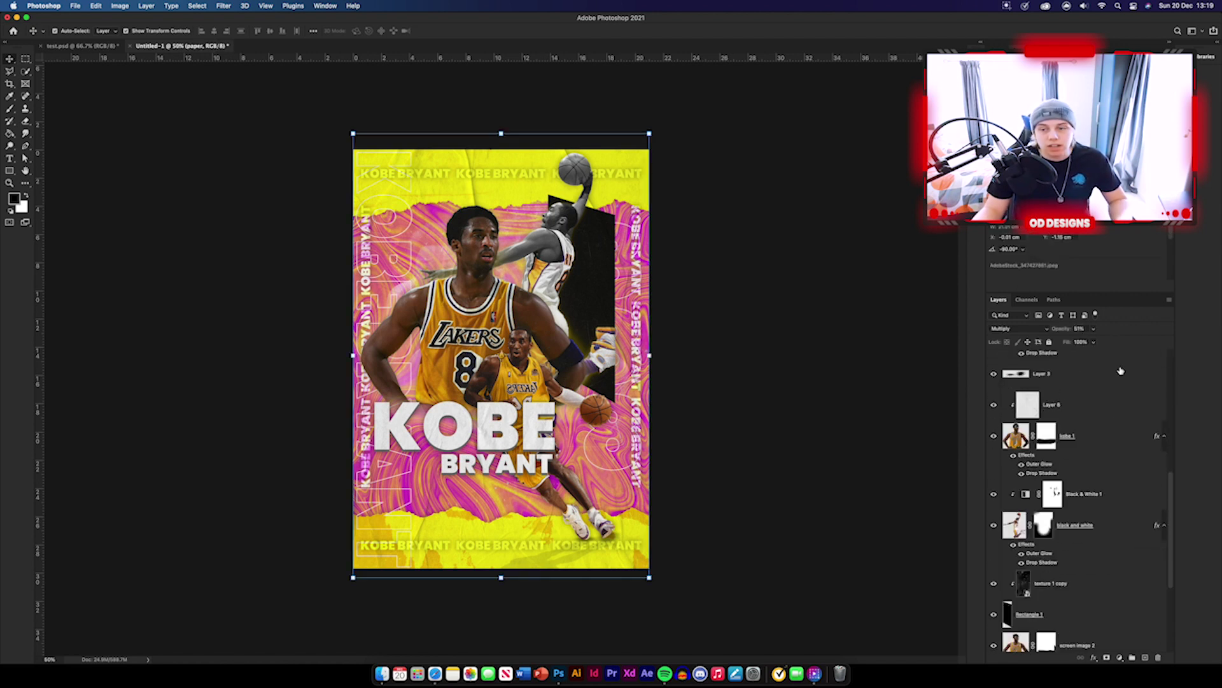
{"action": "left_click", "coordinate": [1076, 647], "text": "shift"}
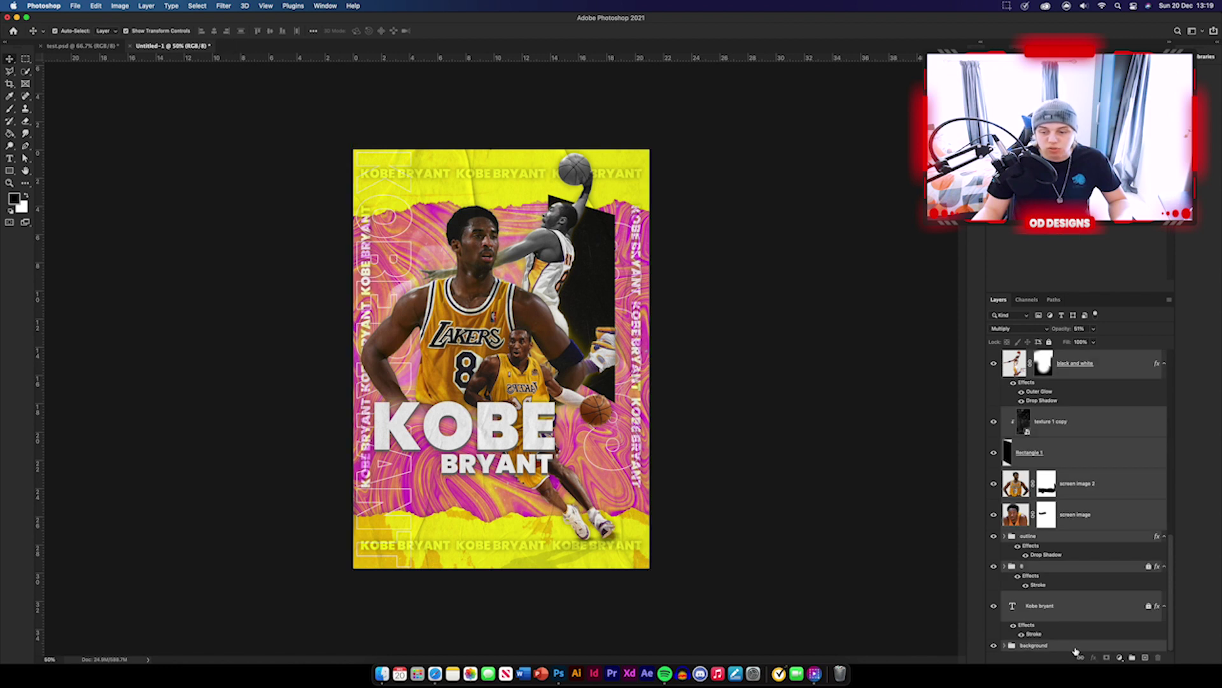
{"action": "left_click", "coordinate": [1132, 658]}
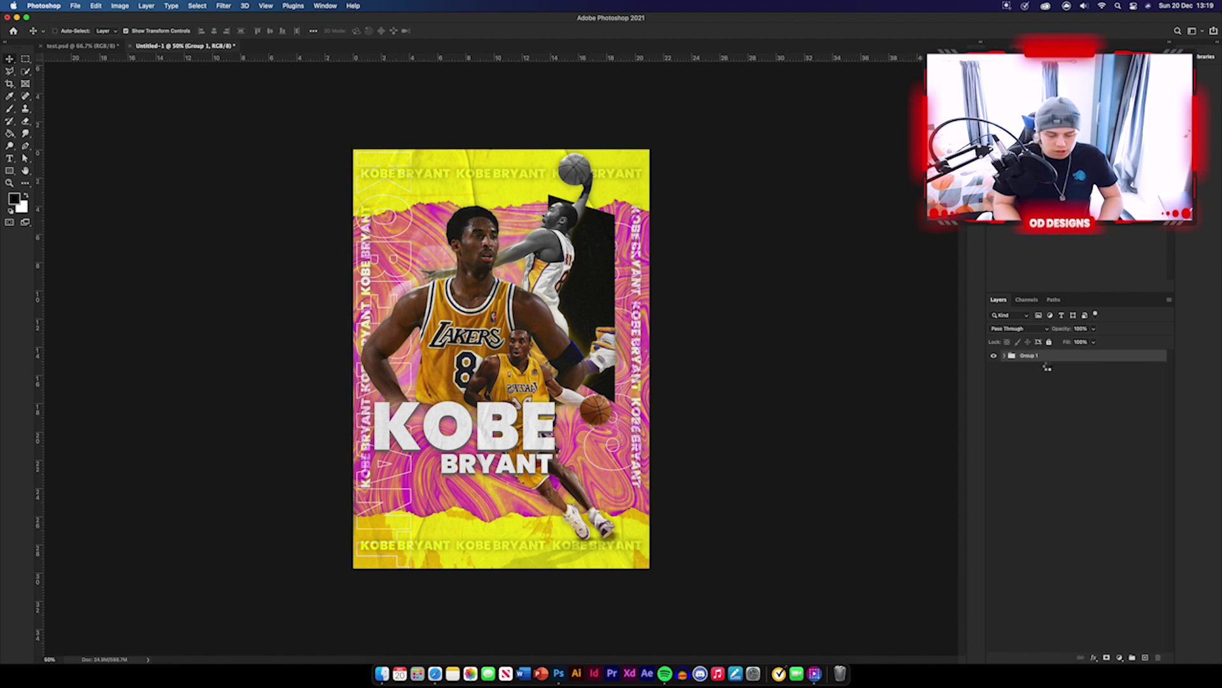
{"action": "key", "text": "super+alt+shift+e"}
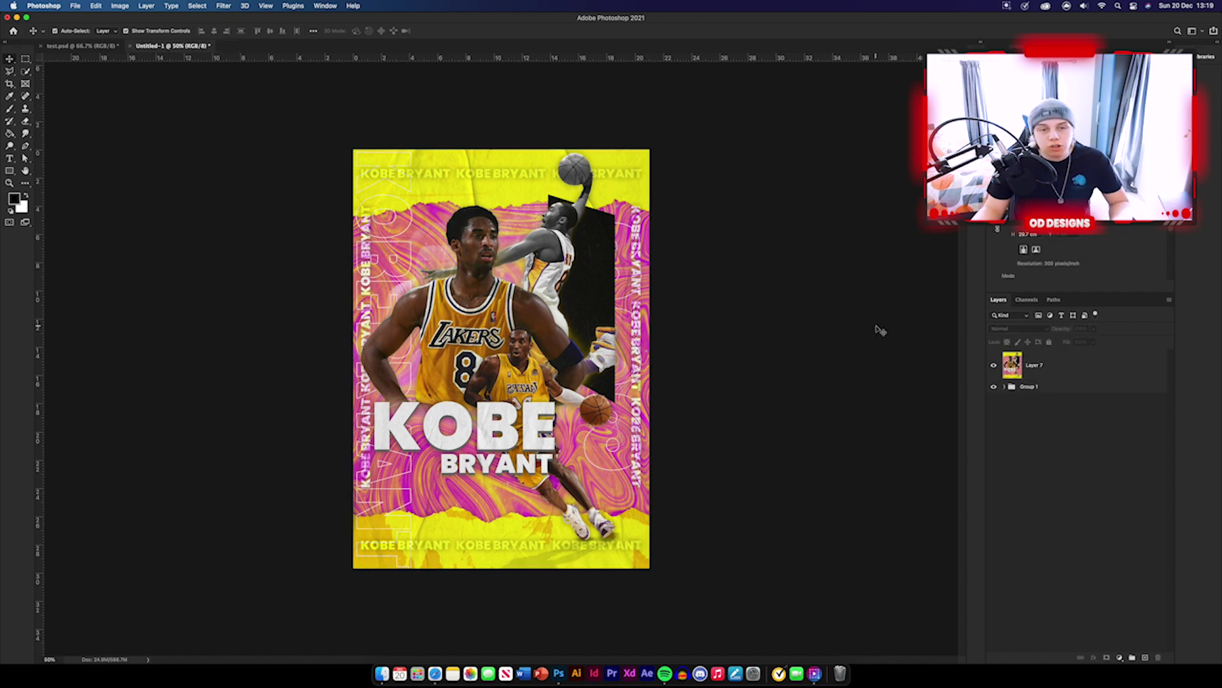
- Open the merged poster layer in the Camera Raw Filter with before and after views side by side
{"action": "left_click", "coordinate": [227, 6]}
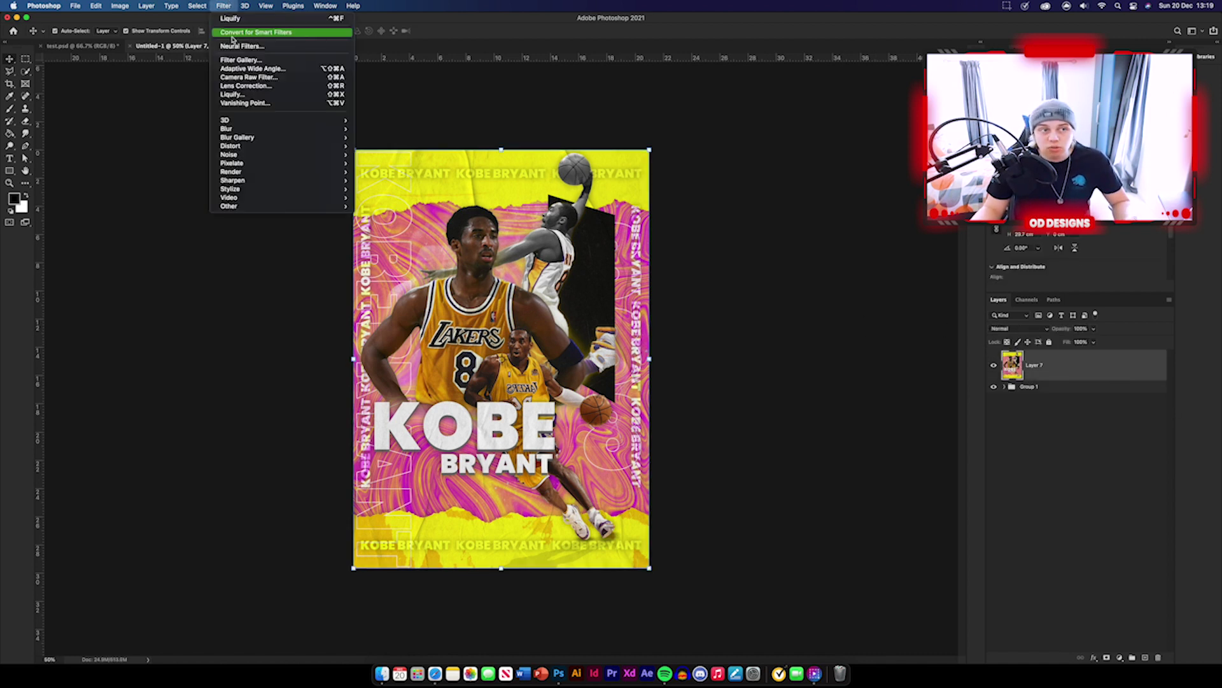
{"action": "left_click", "coordinate": [265, 77]}
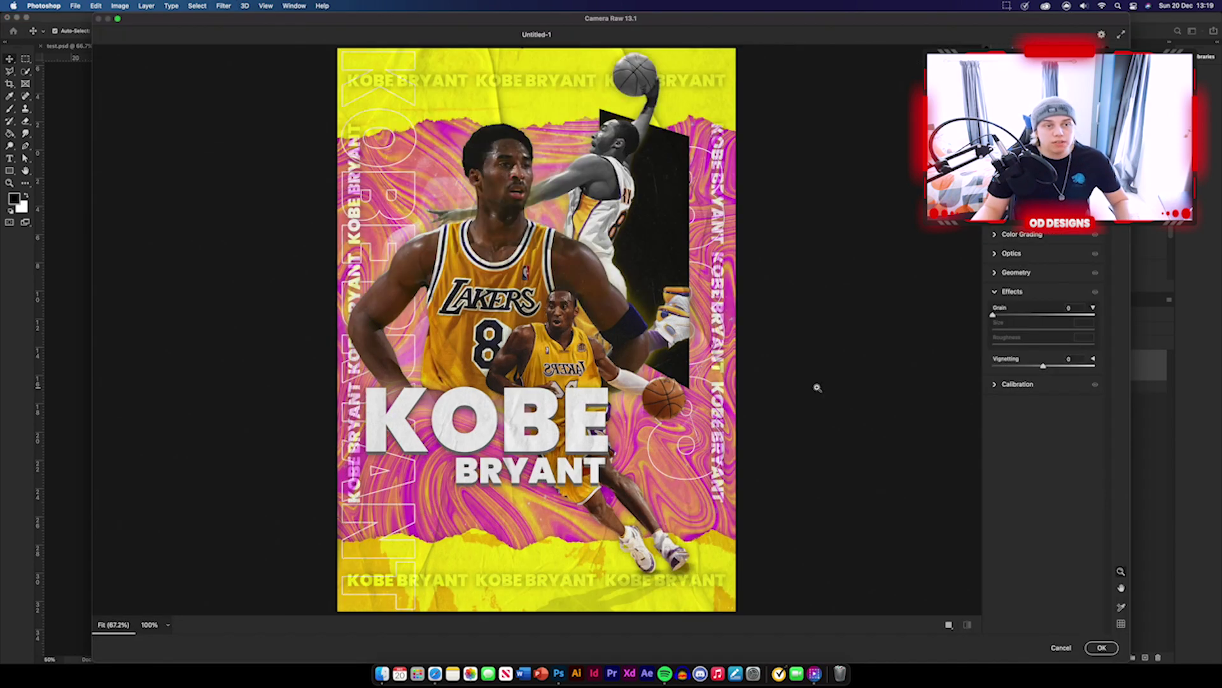
{"action": "left_click", "coordinate": [949, 624]}
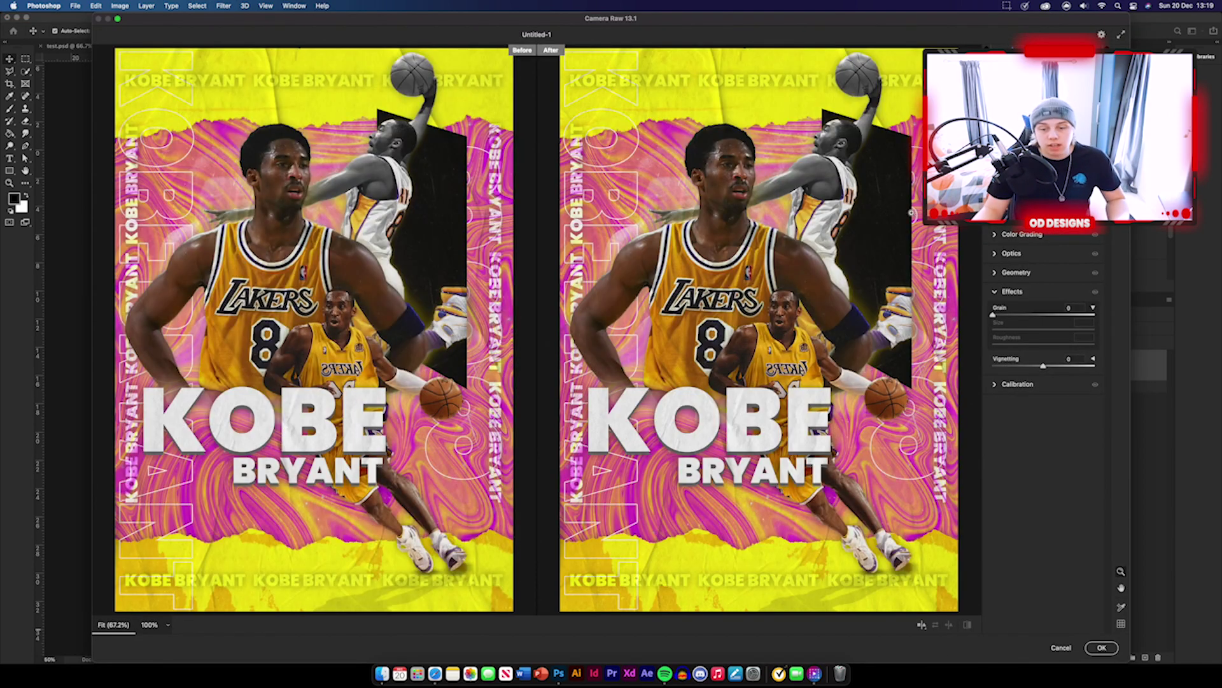
- Set temperature +24, exposure +0.20, contrast +92, highlights +21, shadows -22, whites +13, blacks -21, texture +100, clarity +20, dehaze +14, vibrance +31, saturation +20
{"action": "left_click", "coordinate": [1011, 158]}
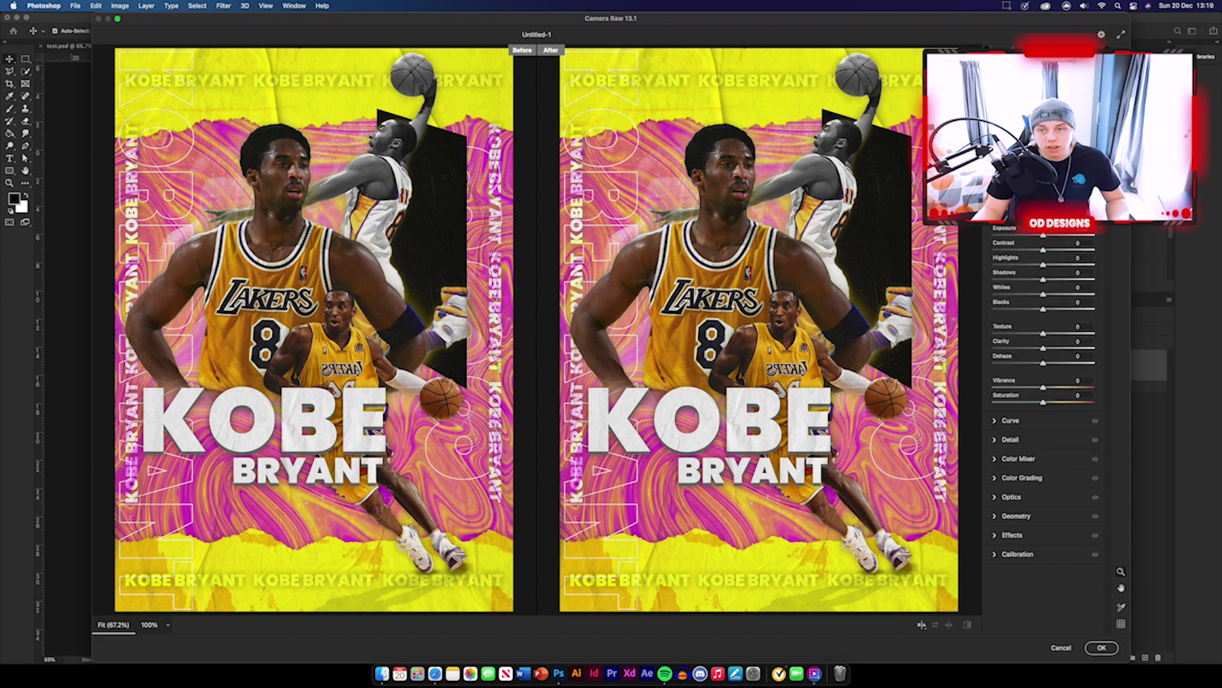
{"action": "left_click_drag", "start_coordinate": [1043, 196], "coordinate": [1048, 235]}
{"action": "left_click_drag", "start_coordinate": [1043, 251], "coordinate": [1090, 249]}
{"action": "left_click_drag", "start_coordinate": [1047, 236], "coordinate": [1054, 265]}
{"action": "mouse_move", "coordinate": [1043, 279]}
{"action": "left_mouse_down"}
{"action": "mouse_move", "coordinate": [1031, 281]}
{"action": "mouse_move", "coordinate": [1049, 295]}
{"action": "left_mouse_up"}
{"action": "left_click_drag", "start_coordinate": [1043, 309], "coordinate": [1032, 310]}
{"action": "mouse_move", "coordinate": [1043, 334]}
{"action": "left_mouse_down"}
{"action": "mouse_move", "coordinate": [1122, 340]}
{"action": "mouse_move", "coordinate": [1053, 348]}
{"action": "left_mouse_up"}
{"action": "left_click_drag", "start_coordinate": [1043, 363], "coordinate": [1053, 402]}
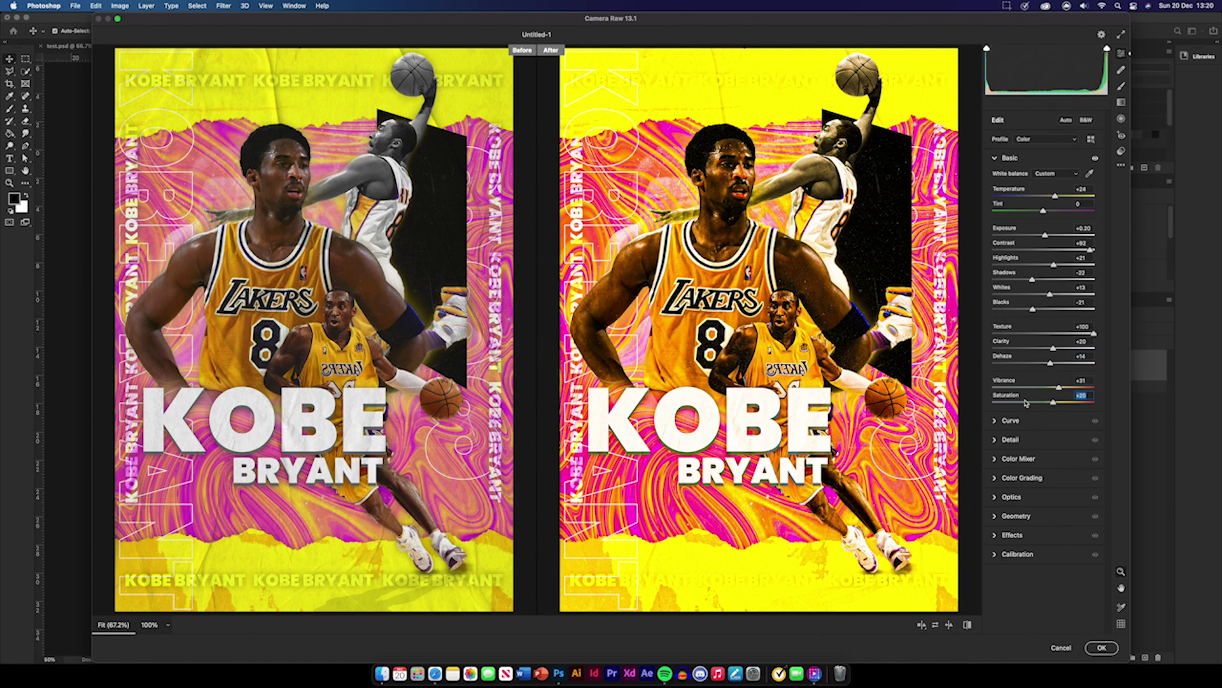
- Shape the point curve into a gentle S and raise its black point to fade the darkest tones
{"action": "left_click", "coordinate": [1000, 426]}
{"action": "left_click_drag", "start_coordinate": [994, 311], "coordinate": [995, 308]}
{"action": "left_click_drag", "start_coordinate": [1060, 244], "coordinate": [1077, 221]}
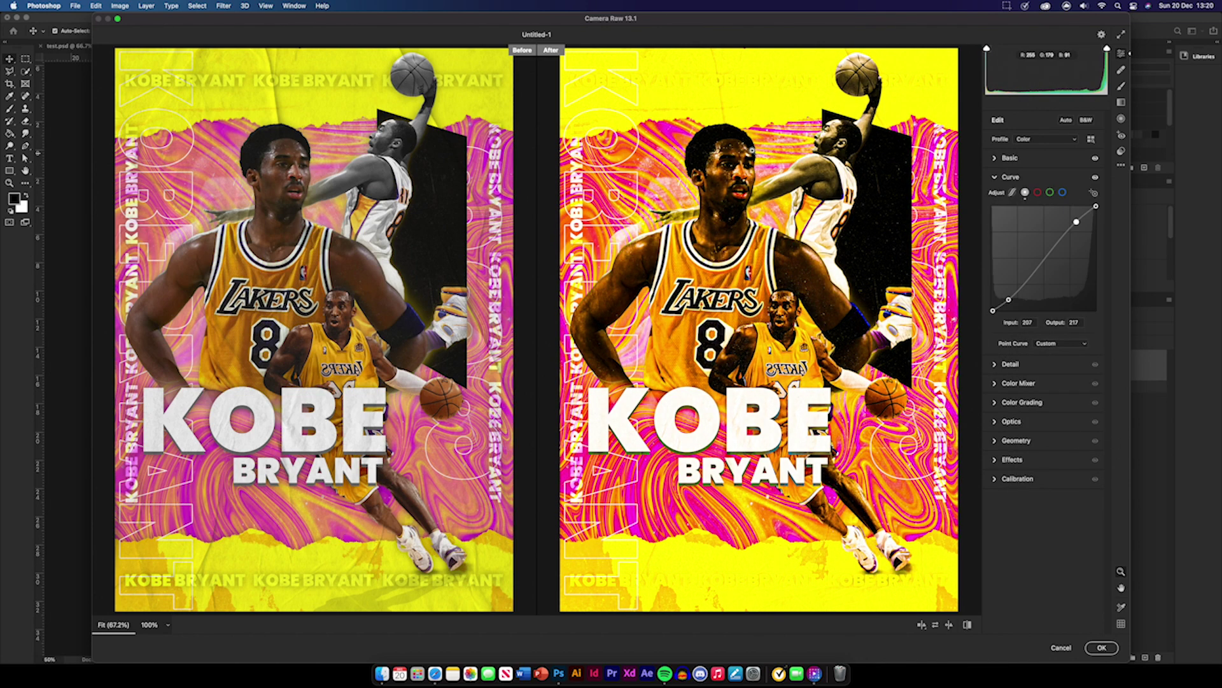
{"action": "left_click_drag", "start_coordinate": [1009, 294], "coordinate": [1009, 299]}
{"action": "left_click_drag", "start_coordinate": [994, 310], "coordinate": [1001, 297]}
{"action": "left_click_drag", "start_coordinate": [1077, 222], "coordinate": [1081, 223]}
- Increase the sharpening and noise reduction, and adjust the poster's colours in the Color Mixer
{"action": "left_click", "coordinate": [1010, 365]}
{"action": "mouse_move", "coordinate": [992, 219]}
{"action": "left_mouse_down"}
{"action": "mouse_move", "coordinate": [1040, 220]}
{"action": "mouse_move", "coordinate": [1005, 239]}
{"action": "left_mouse_up"}
{"action": "left_click_drag", "start_coordinate": [993, 257], "coordinate": [1055, 270]}
{"action": "left_click", "coordinate": [1017, 300]}
{"action": "mouse_move", "coordinate": [1043, 375]}
{"action": "left_mouse_down"}
{"action": "mouse_move", "coordinate": [1053, 374]}
{"action": "mouse_move", "coordinate": [1046, 360]}
{"action": "left_mouse_up"}
- Add light grain to the poster, set the red primary hue to +13 and raise the shadows tint in the calibration
{"action": "left_click", "coordinate": [998, 430]}
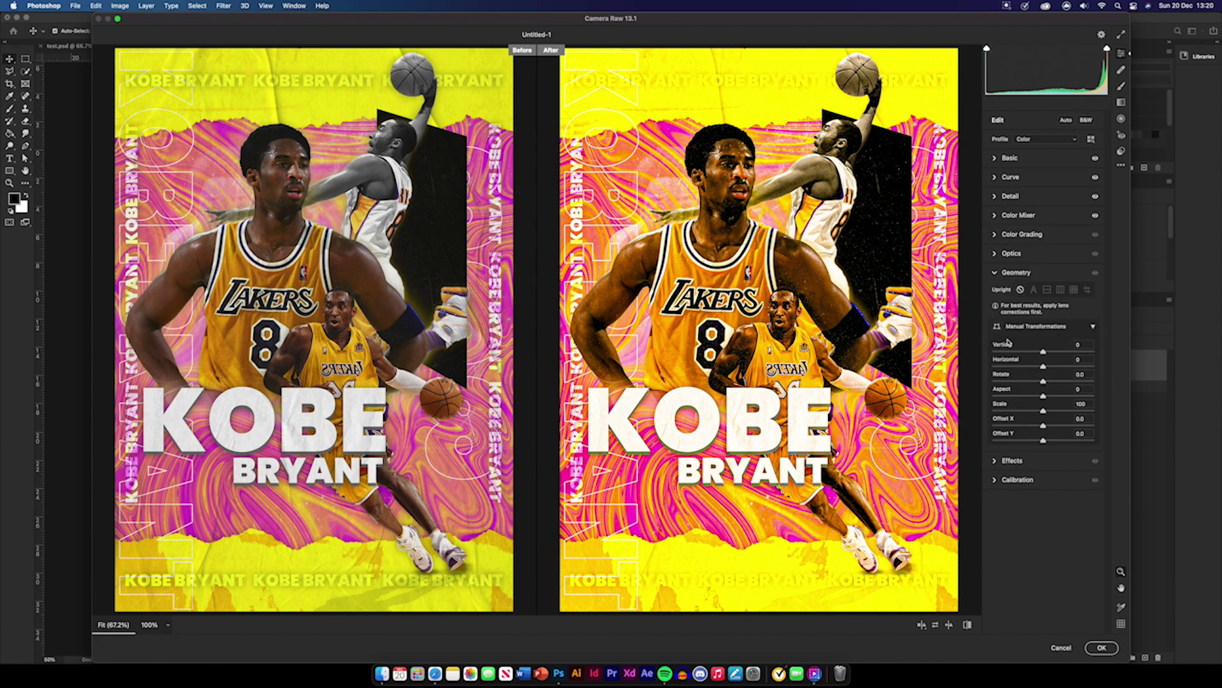
{"action": "left_click", "coordinate": [1003, 459]}
{"action": "left_click_drag", "start_coordinate": [993, 315], "coordinate": [1009, 315]}
{"action": "left_click", "coordinate": [1018, 384]}
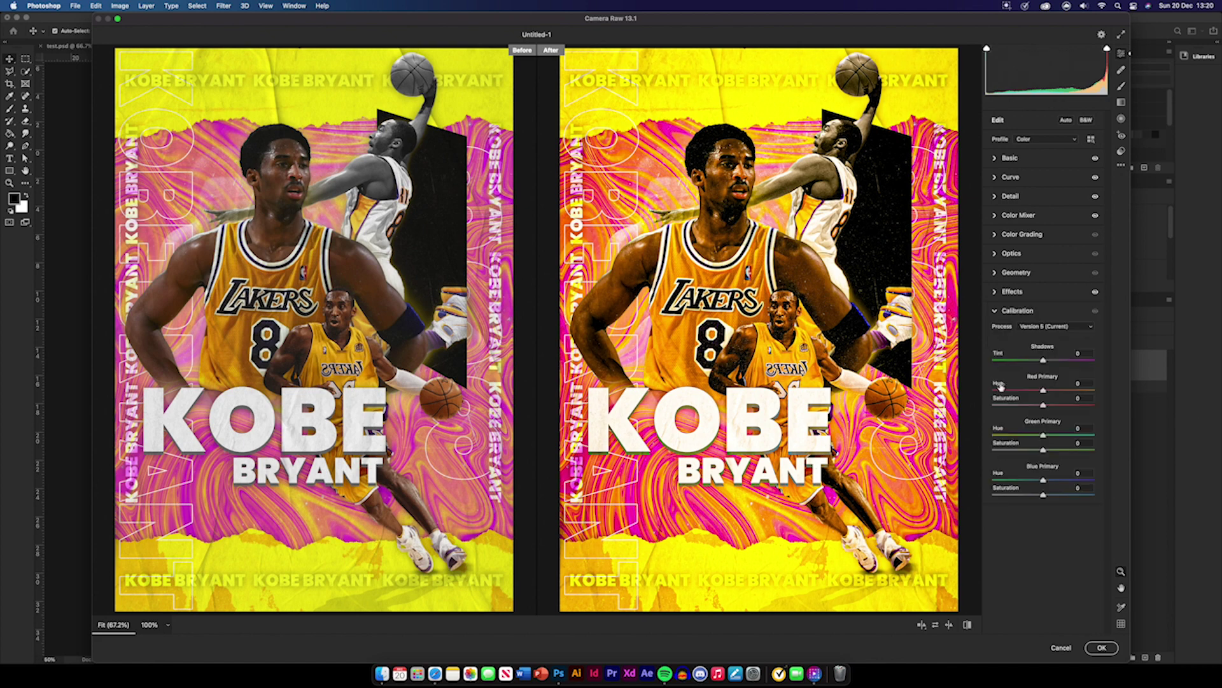
{"action": "left_click_drag", "start_coordinate": [1043, 389], "coordinate": [1052, 360]}
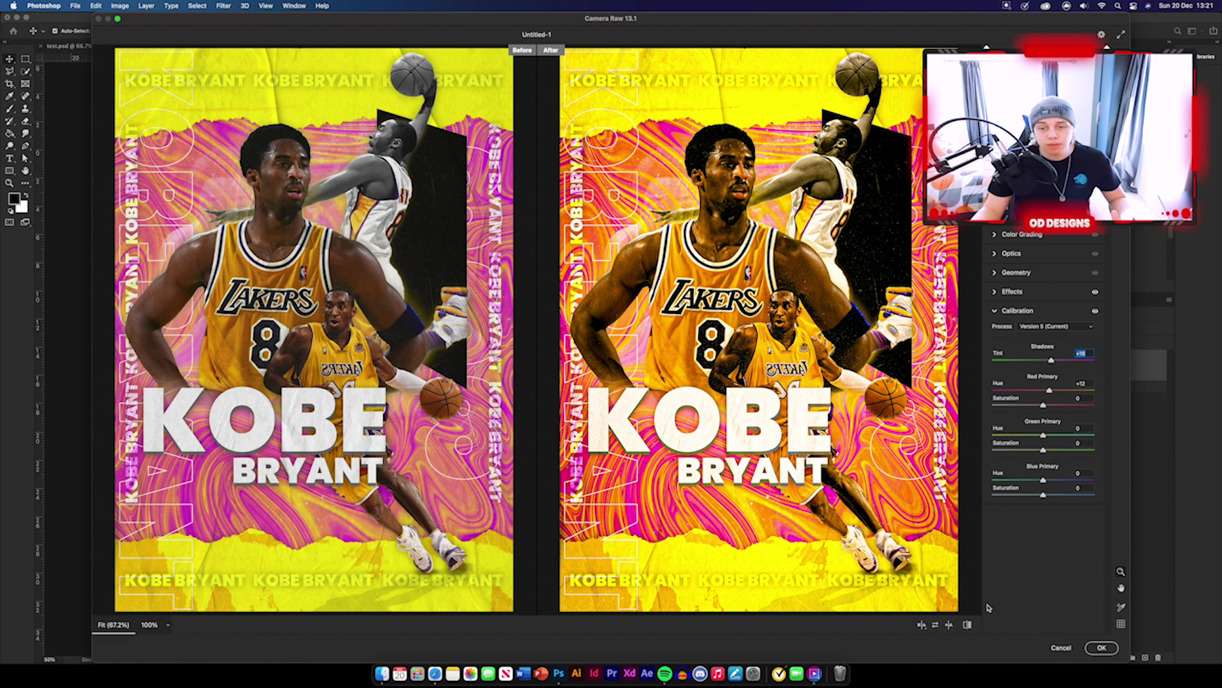
- Apply the Camera Raw adjustments to the merged layer and view the poster enlarged with nothing selected
{"action": "left_click", "coordinate": [1109, 648]}
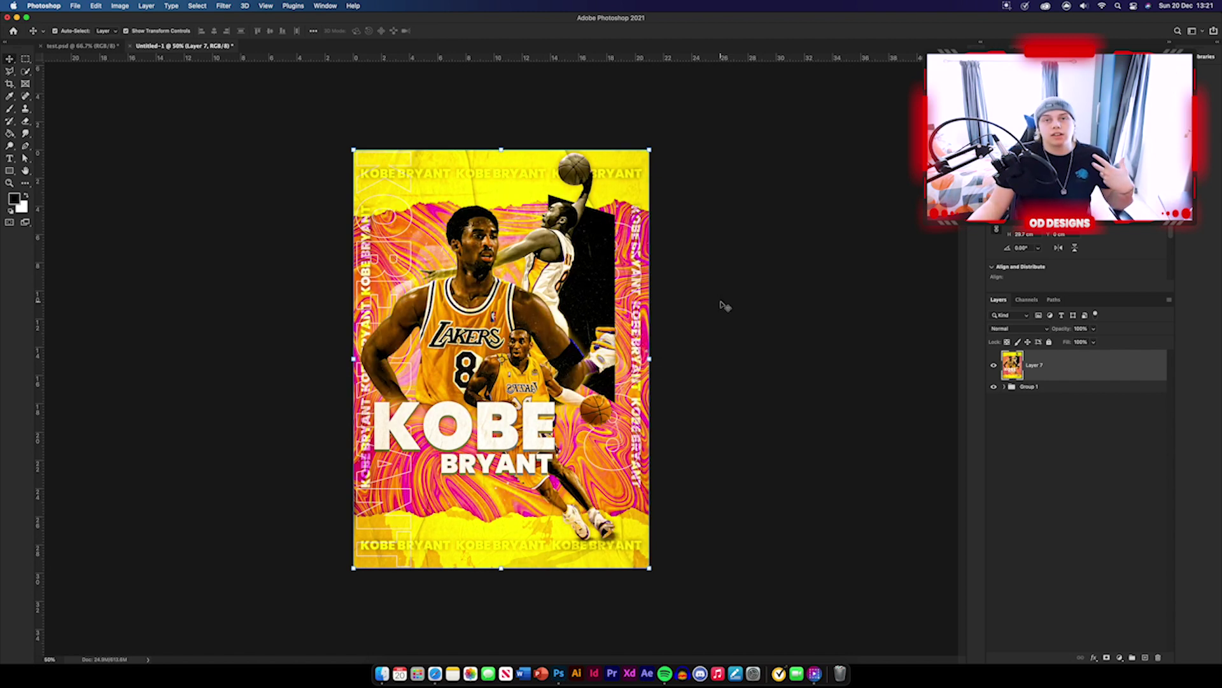
{"action": "left_click", "coordinate": [723, 305]}
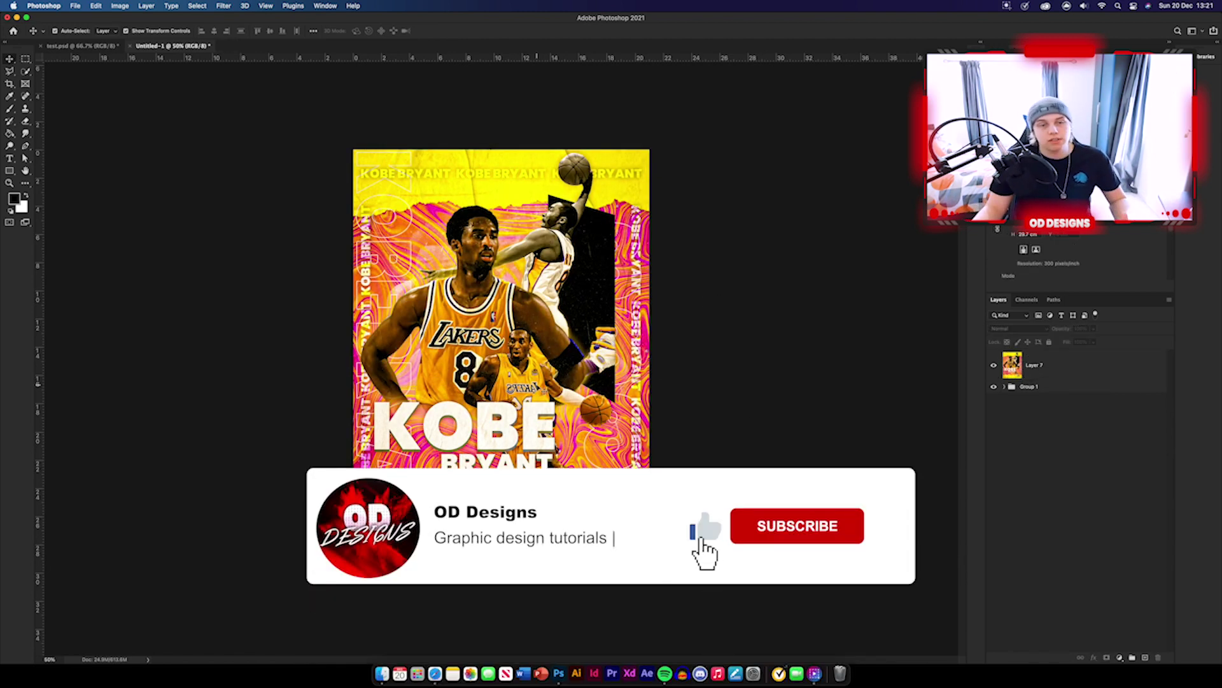
{"action": "key", "text": "super+equal"}
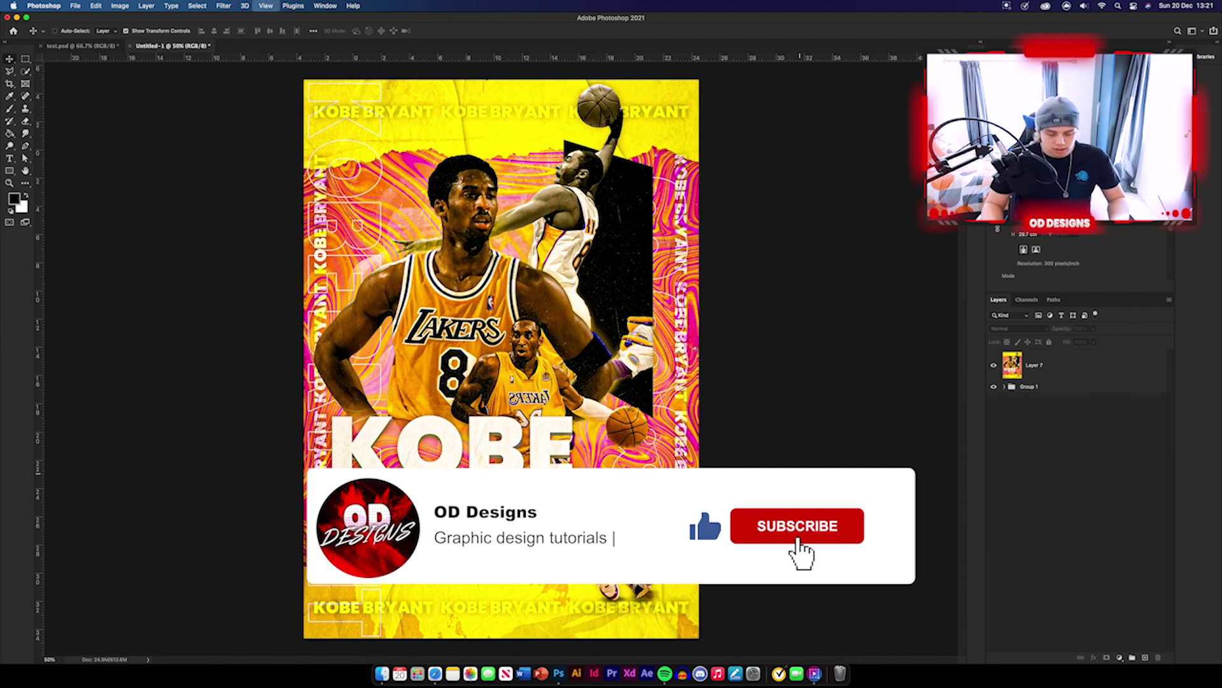